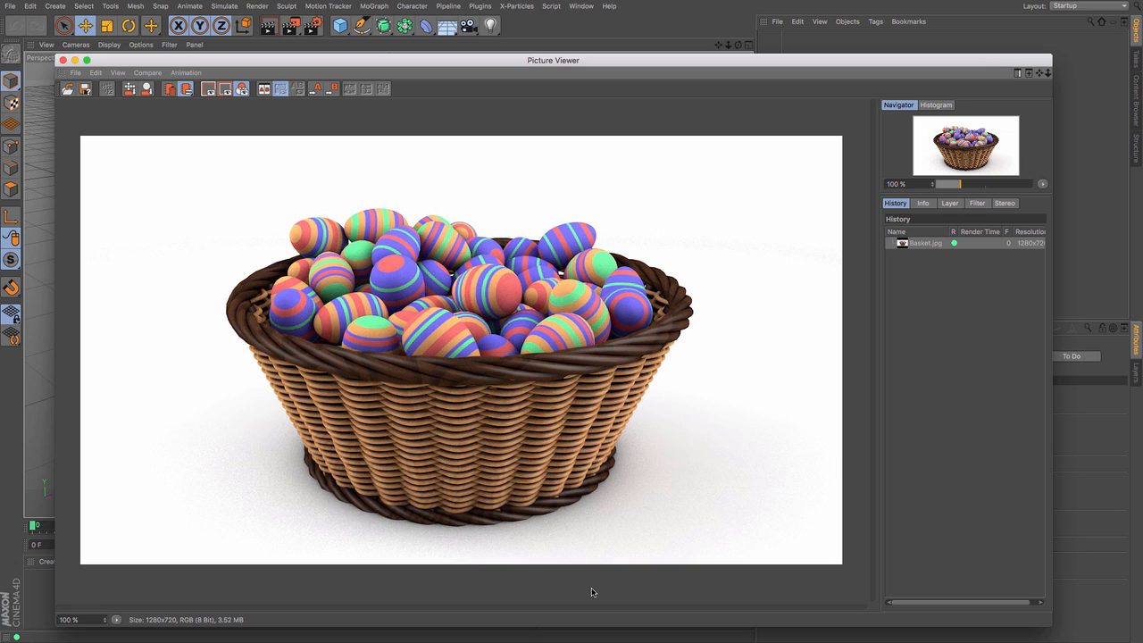
Hide the Picture Viewer and create a circle spline lying in the XZ plane
left_click(75, 60)
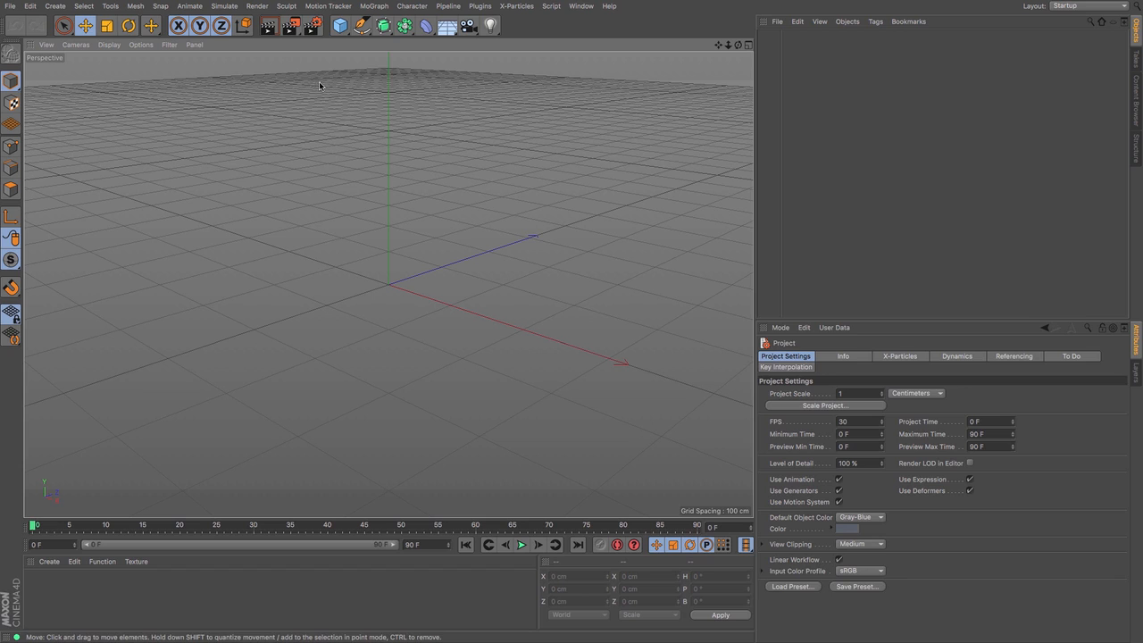
left_click(364, 29)
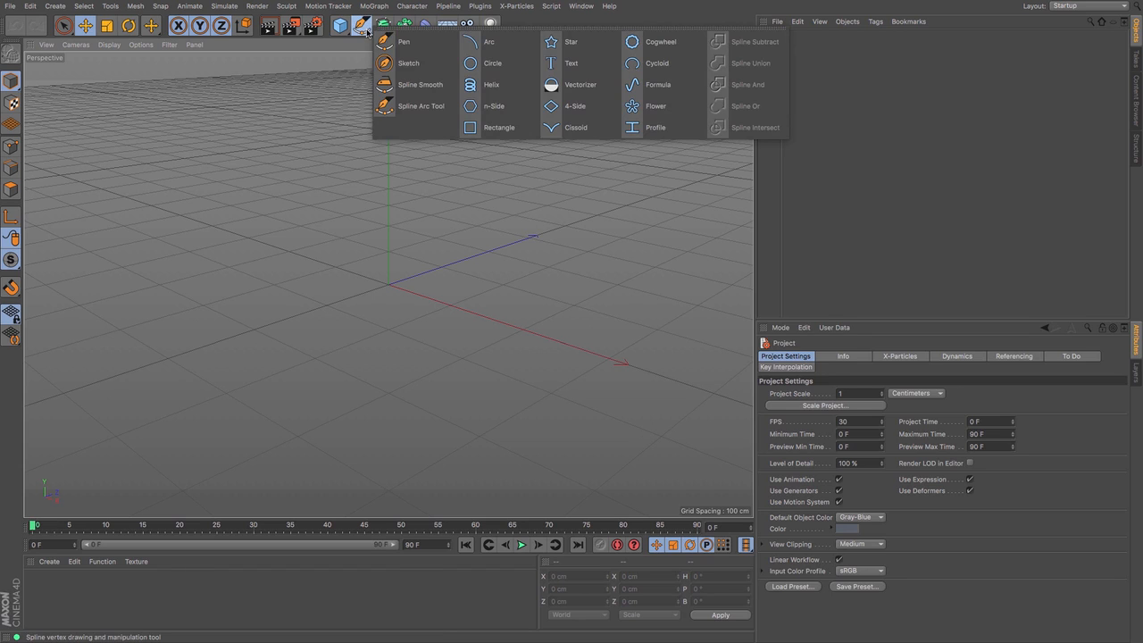
left_click(491, 65)
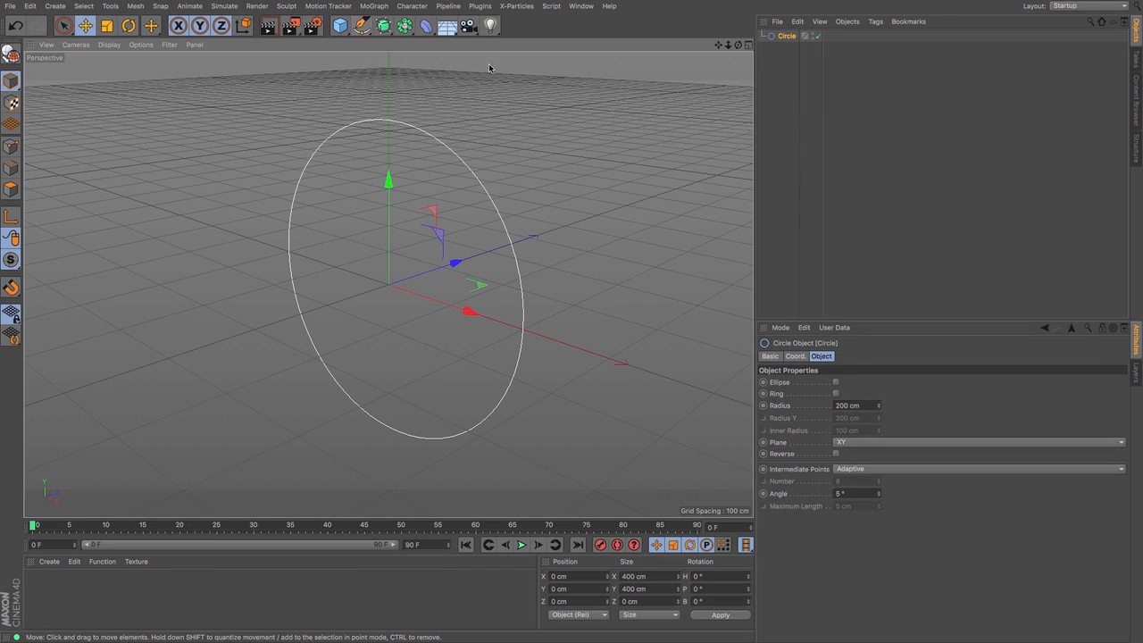
left_click(869, 443)
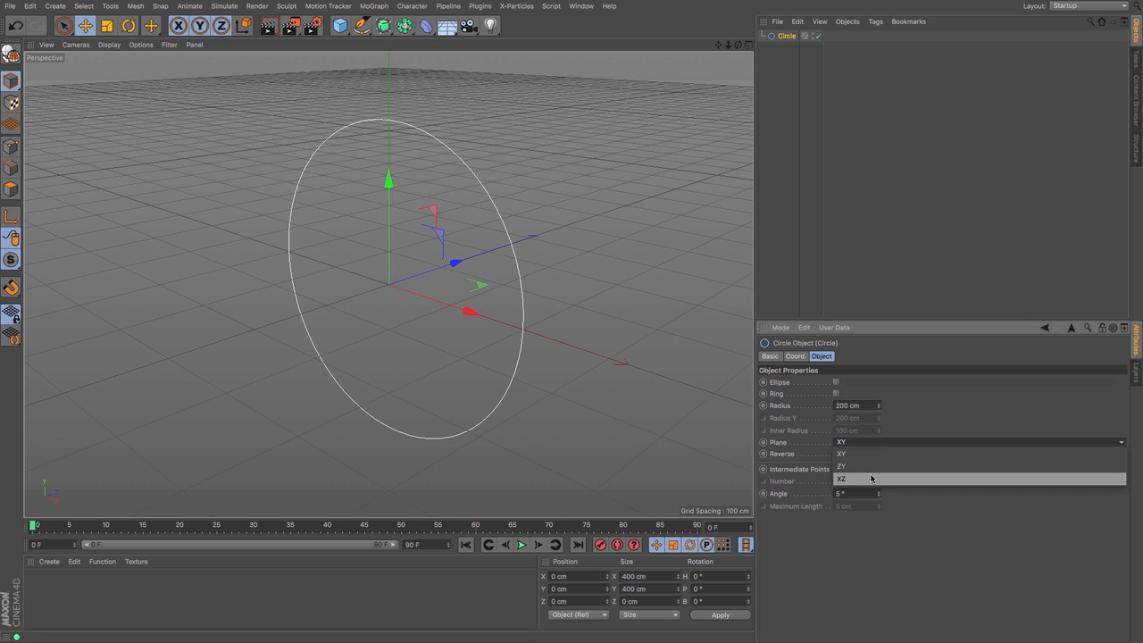
left_click(871, 479)
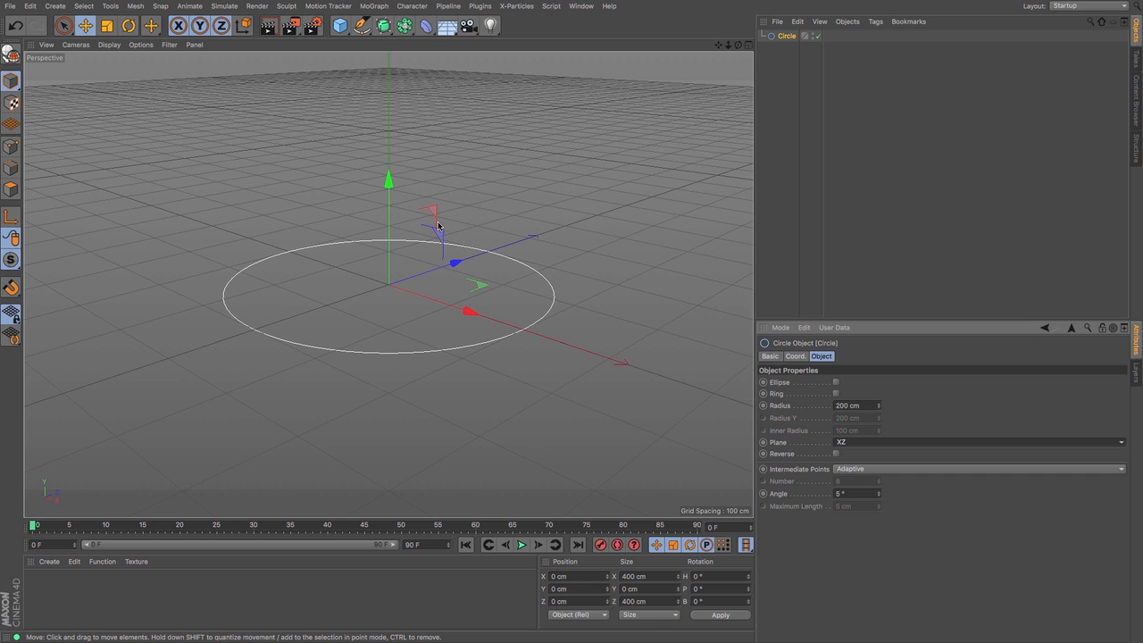
Make the circle editable, select all its points and subdivide the spline with 3 subdivisions
left_click(10, 53)
left_click(10, 145)
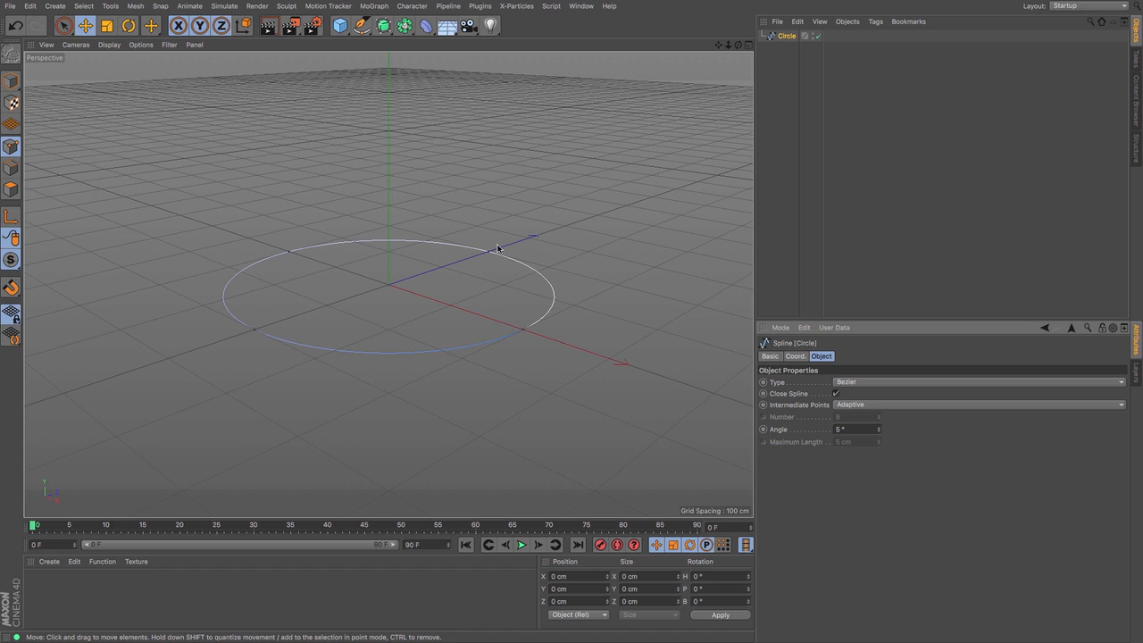
key("ctrl+a")
right_click(543, 250)
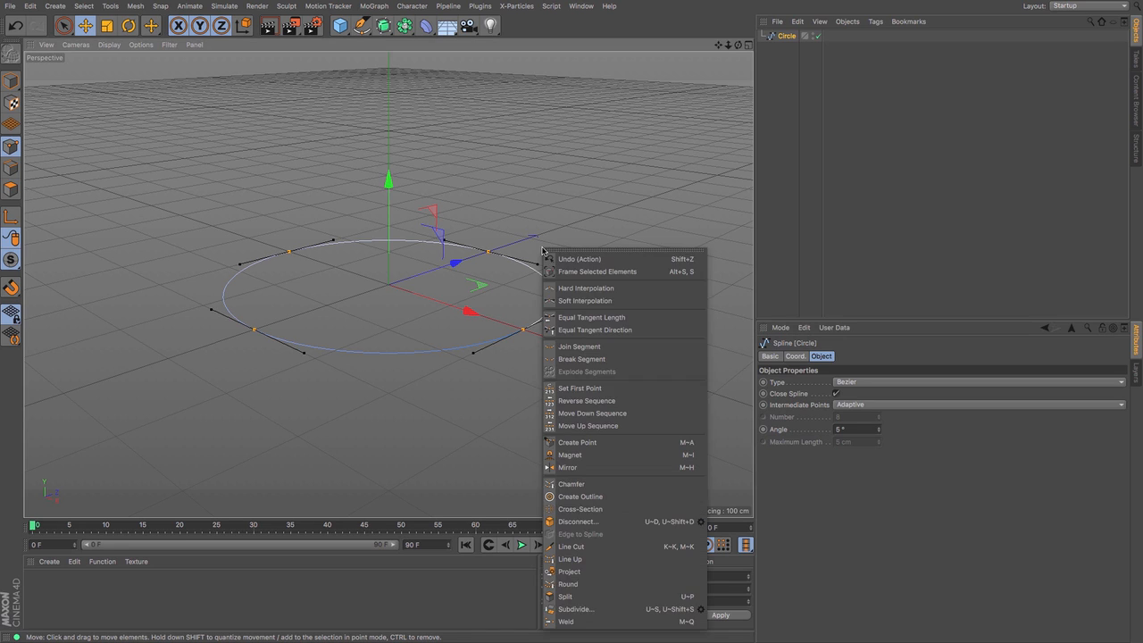
left_click(701, 610)
left_click_drag(727, 601, 691, 335)
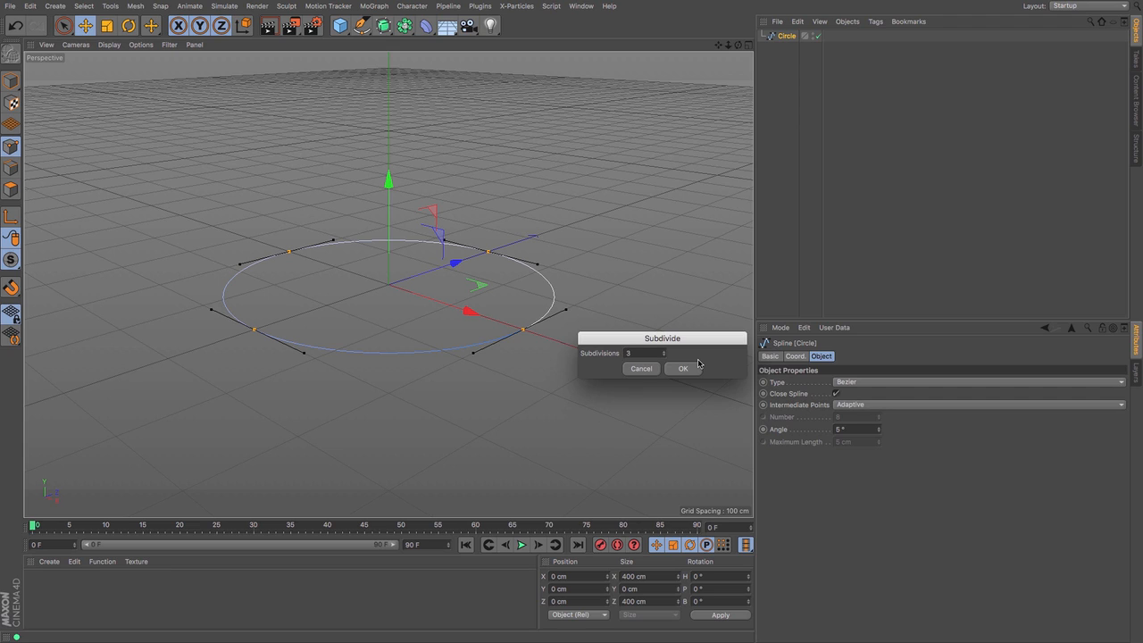
left_click(697, 368)
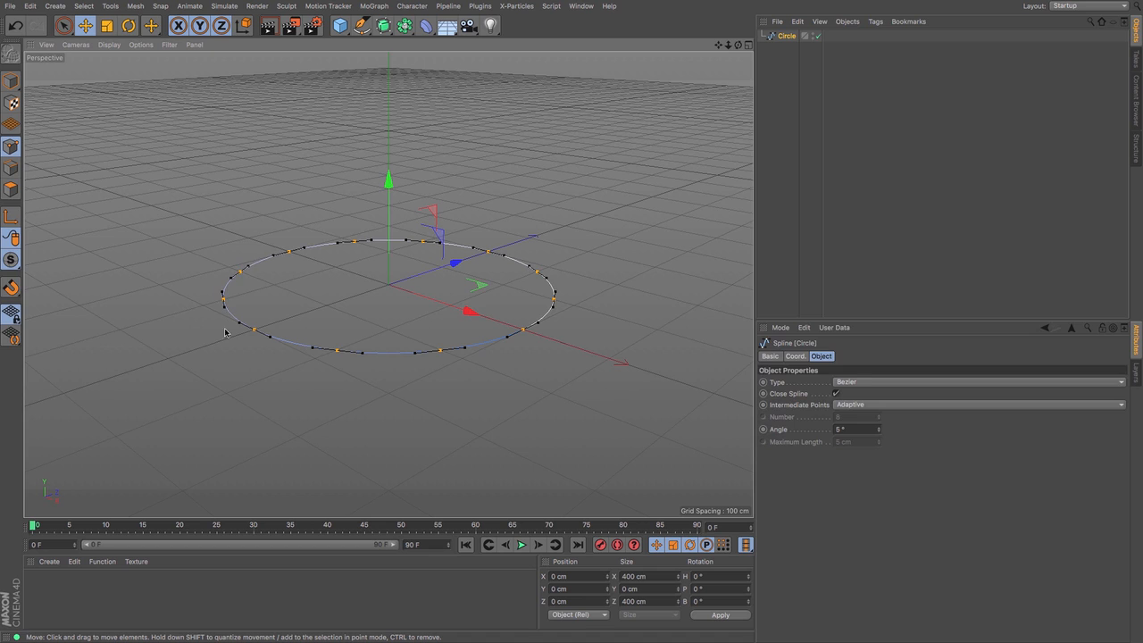
Subdivide the fully selected circle spline again, splitting each segment in half
right_click(608, 327)
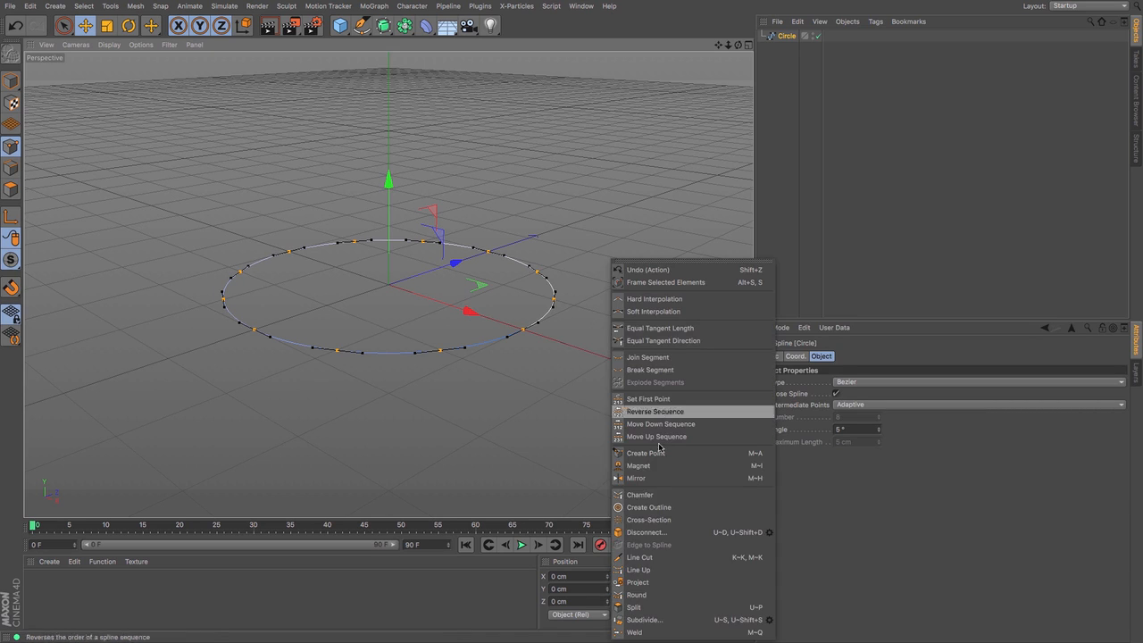
left_click(770, 619)
left_click_drag(770, 608, 684, 361)
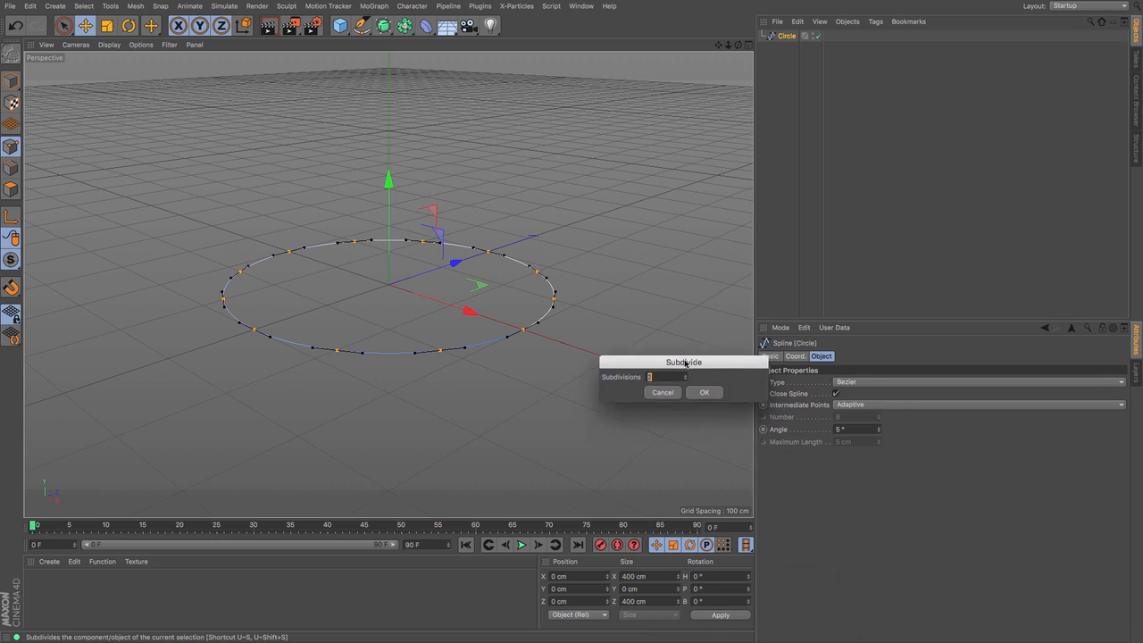
key("Return")
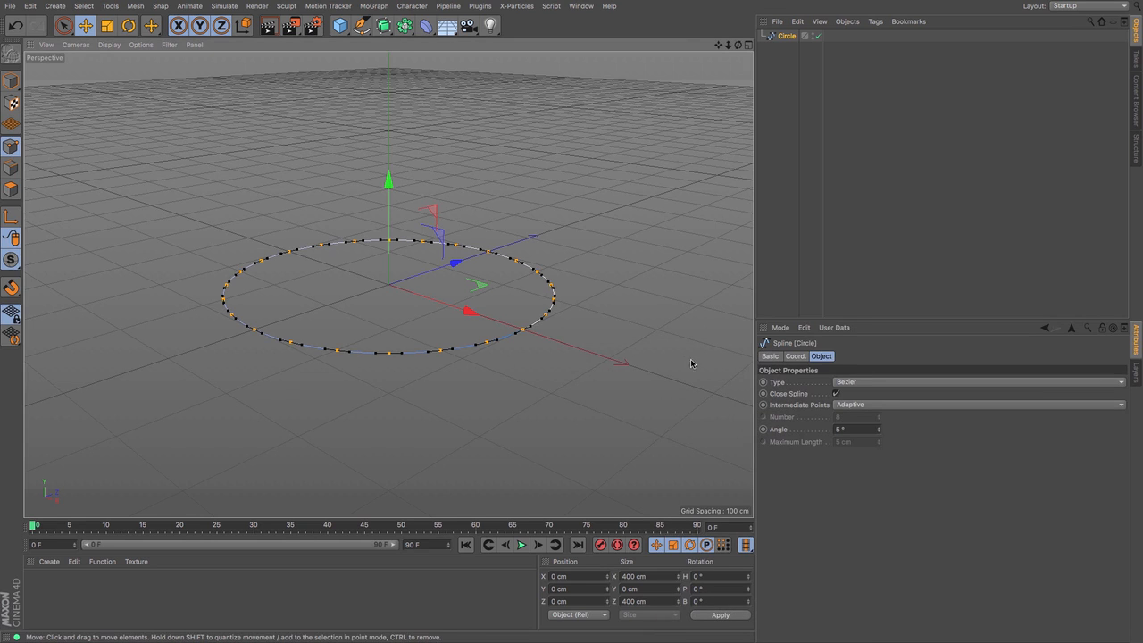
Deselect every other point around the circle using Live Selection
left_click_drag(738, 44, 756, 64)
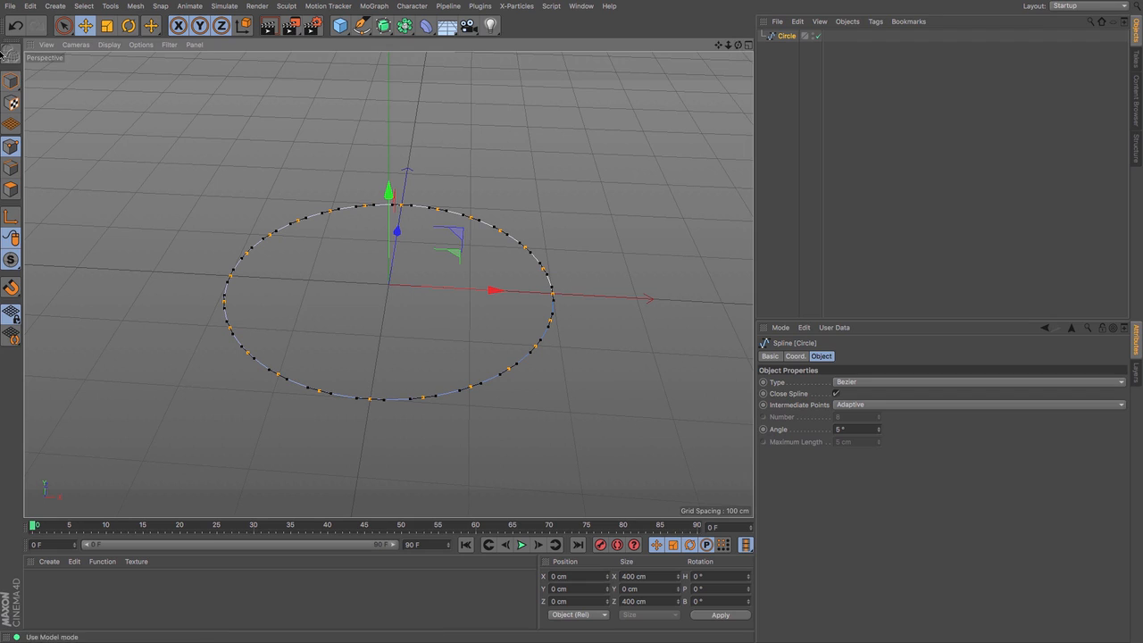
left_click(62, 26)
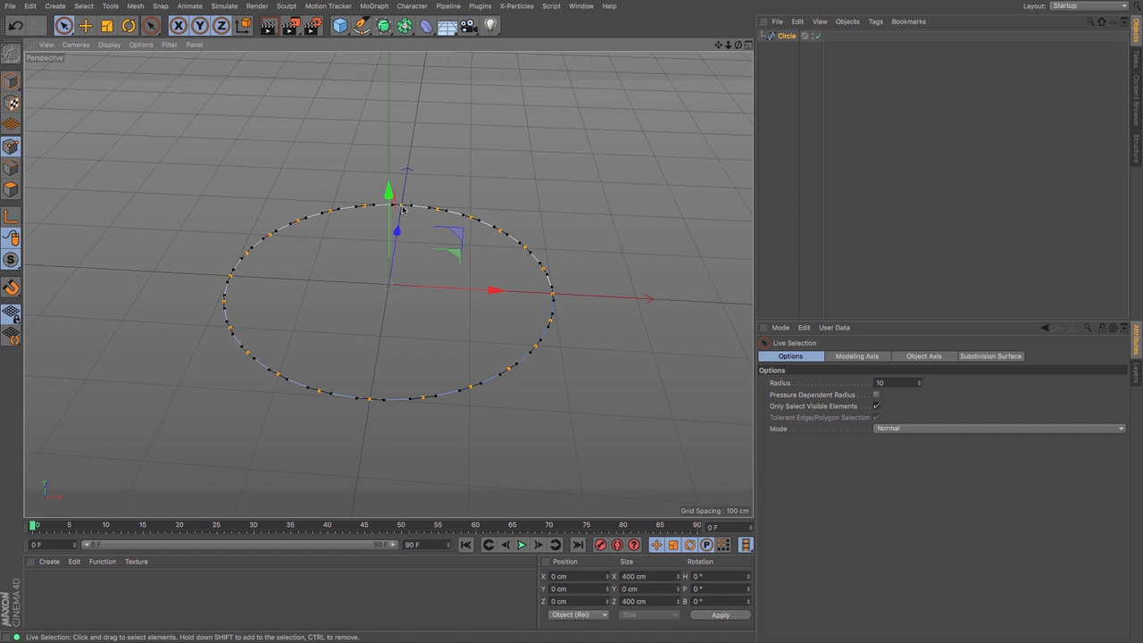
mouse_move(403, 209)
left_mouse_down()
mouse_move(469, 217)
mouse_move(523, 250)
mouse_move(551, 293)
mouse_move(539, 377)
mouse_move(536, 353)
mouse_move(396, 399)
mouse_move(265, 377)
mouse_move(229, 328)
mouse_move(224, 277)
mouse_move(267, 240)
left_mouse_up()
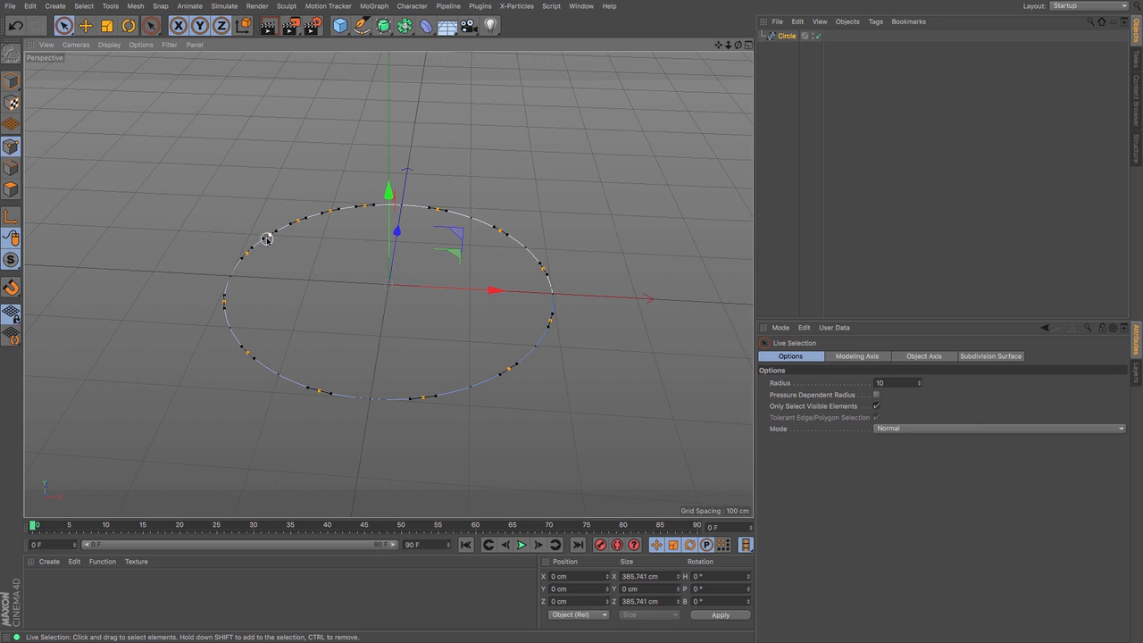
left_click(268, 237, "ctrl")
left_click(330, 213, "ctrl")
Scale the selected alternate points inward to a selection size of about 362 cm, giving the circle a wavy outline
left_click(107, 25)
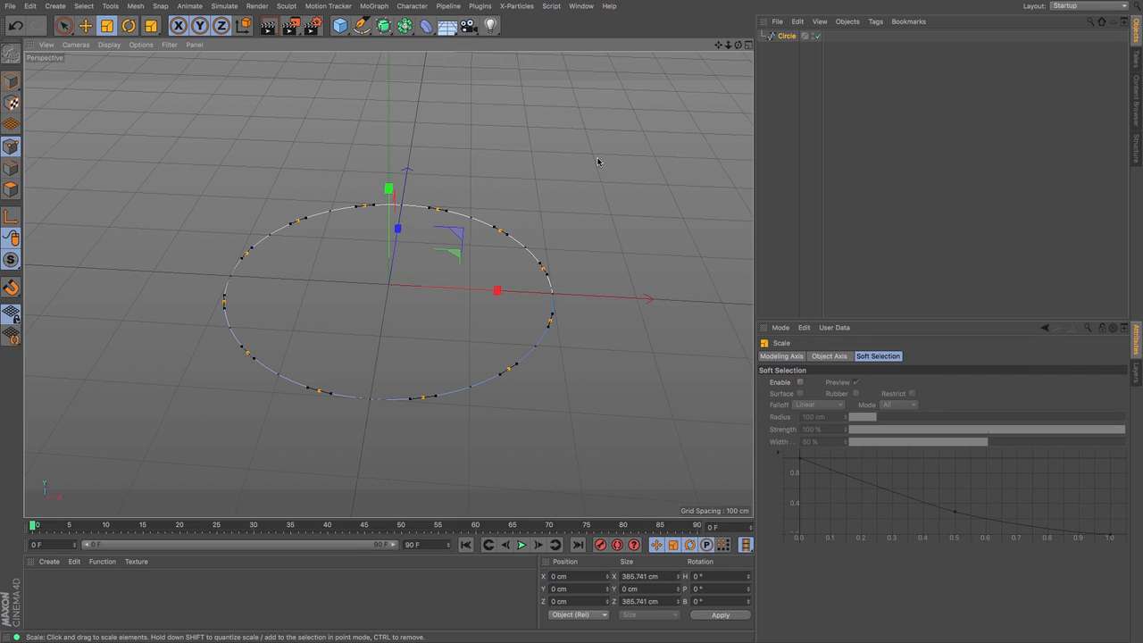
left_click_drag(598, 162, 571, 165)
left_click_drag(738, 44, 812, 118)
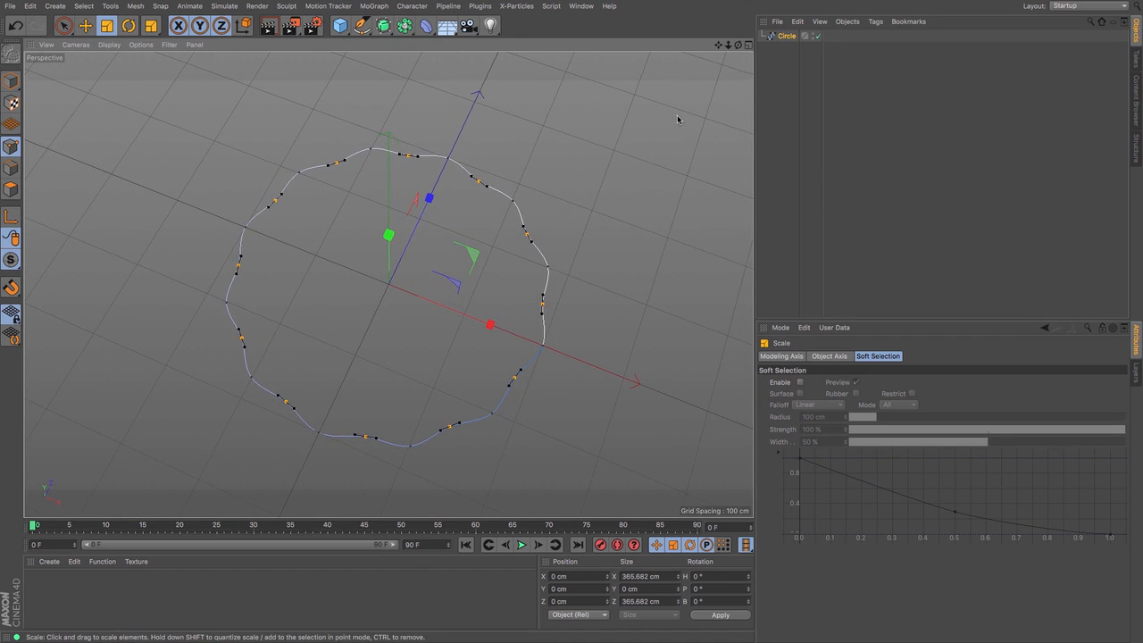
left_click_drag(677, 114, 671, 114)
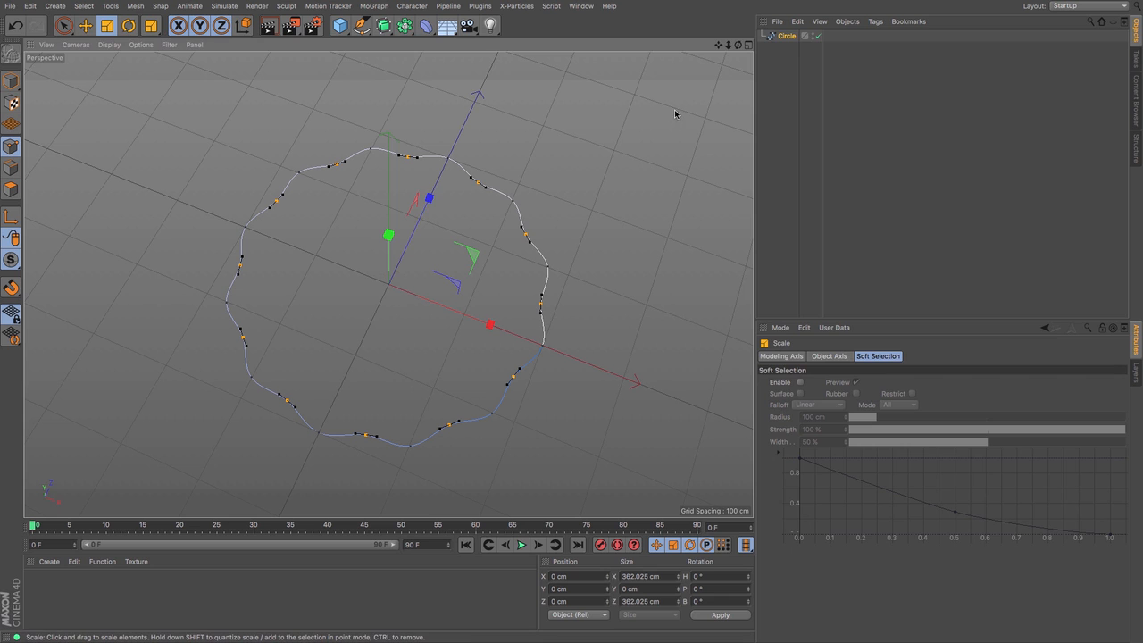
Add a Sweep object and a second circle spline with a 2 cm radius as its profile
left_click_drag(738, 45, 761, 54)
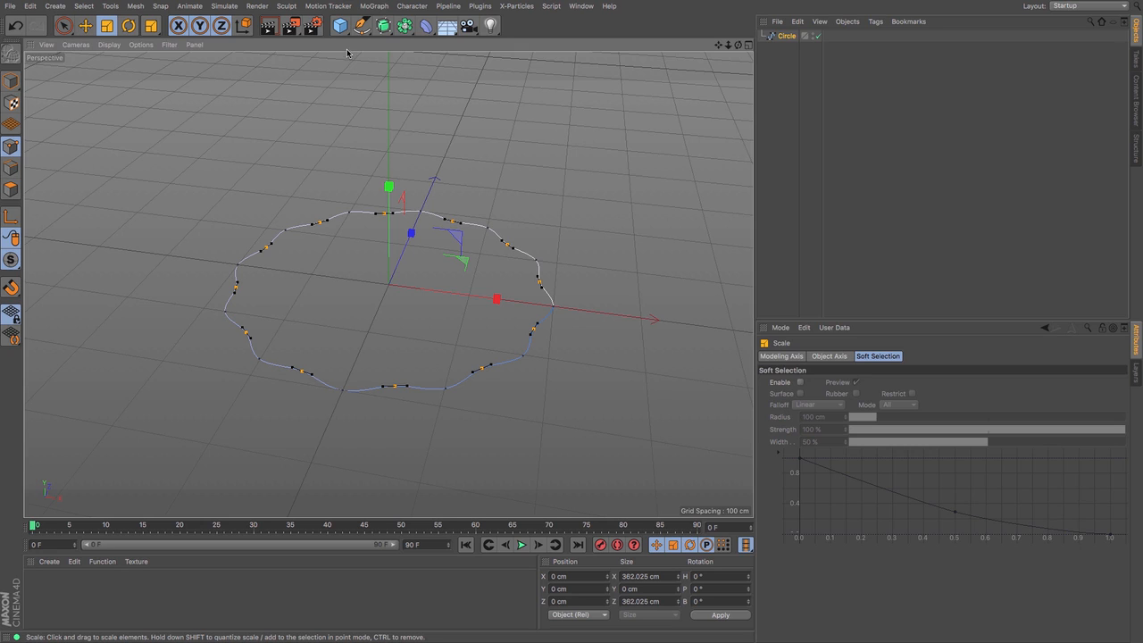
left_click(381, 29)
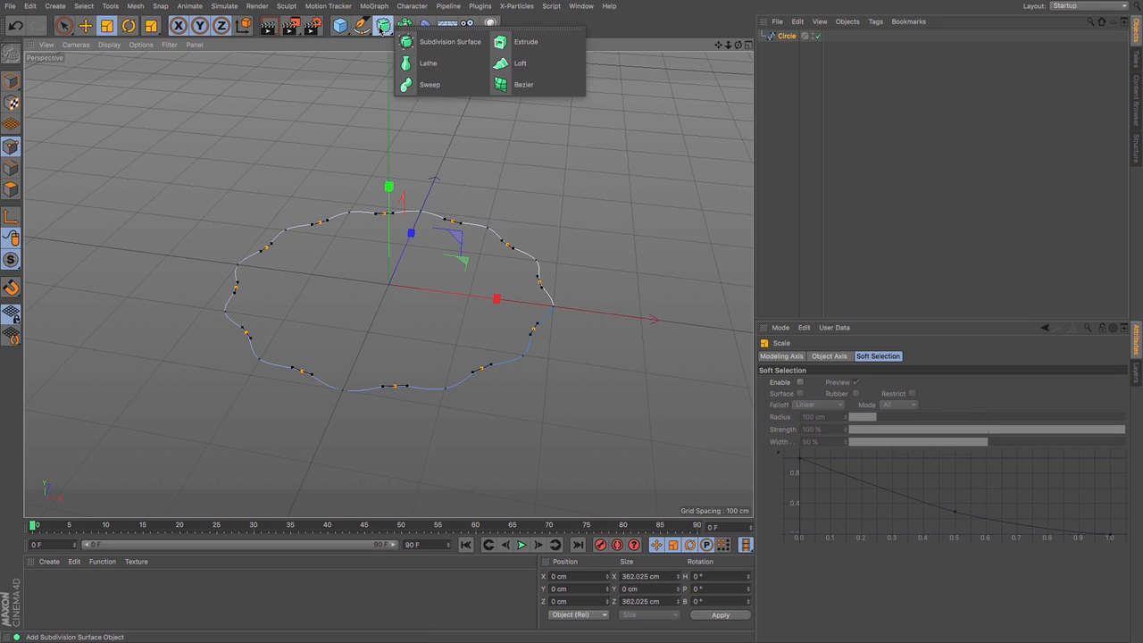
left_click(424, 85)
left_click(362, 25)
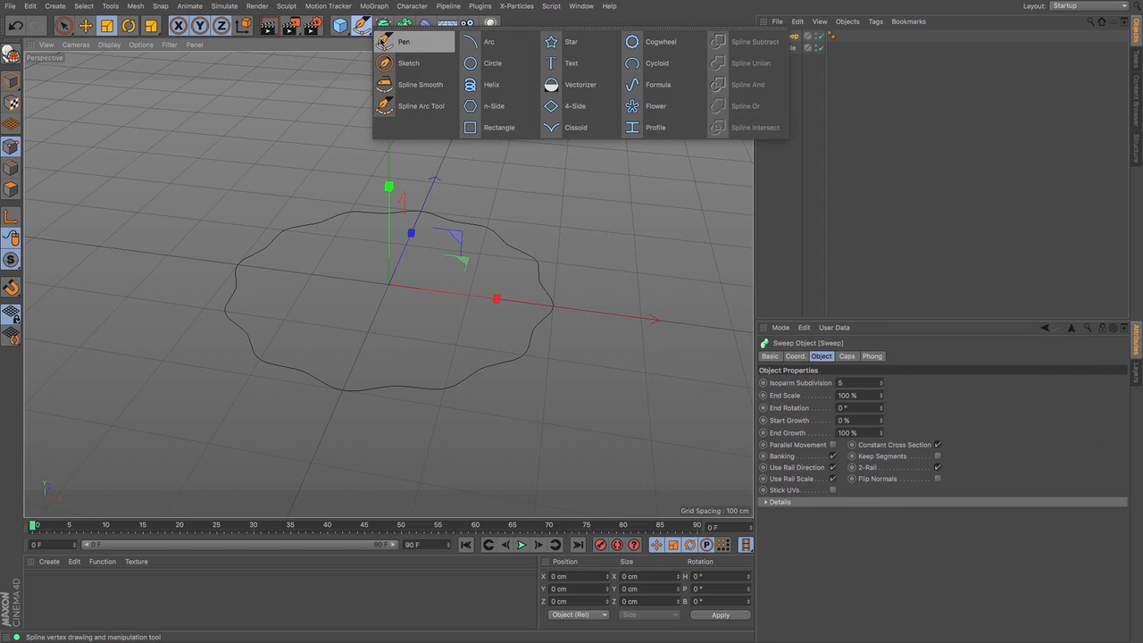
left_click(486, 64)
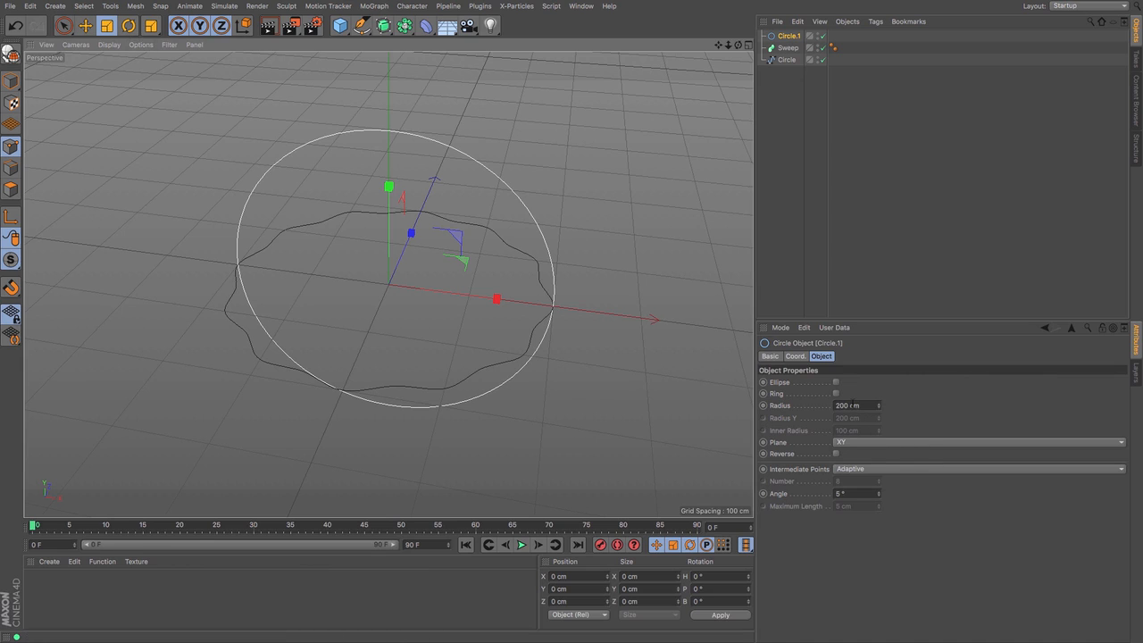
double_click(843, 406)
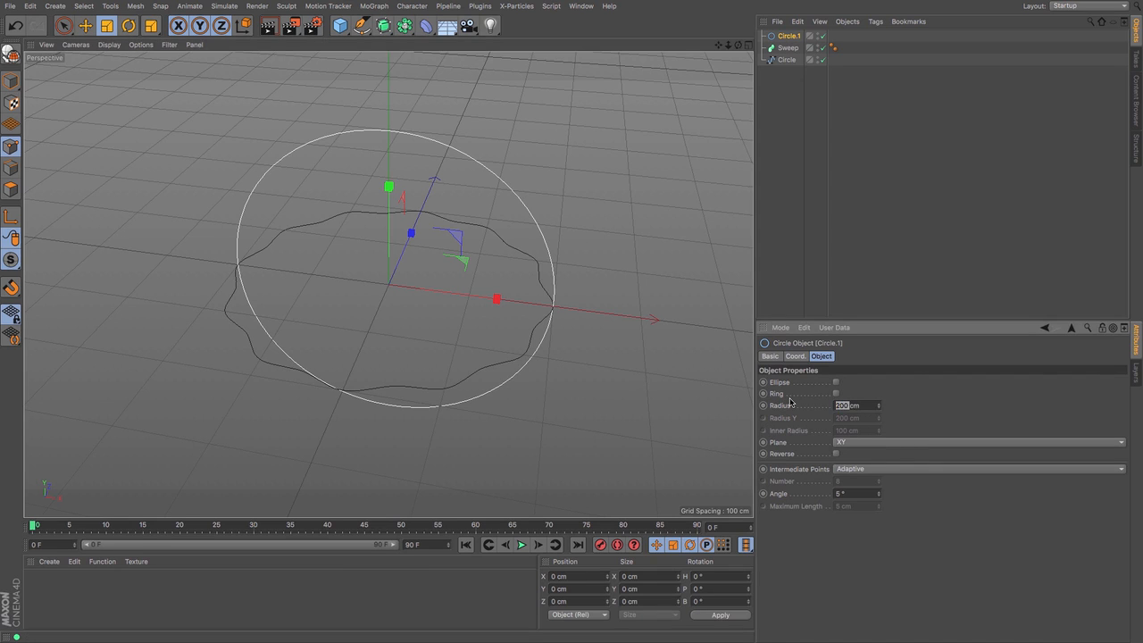
type("2")
key("Return")
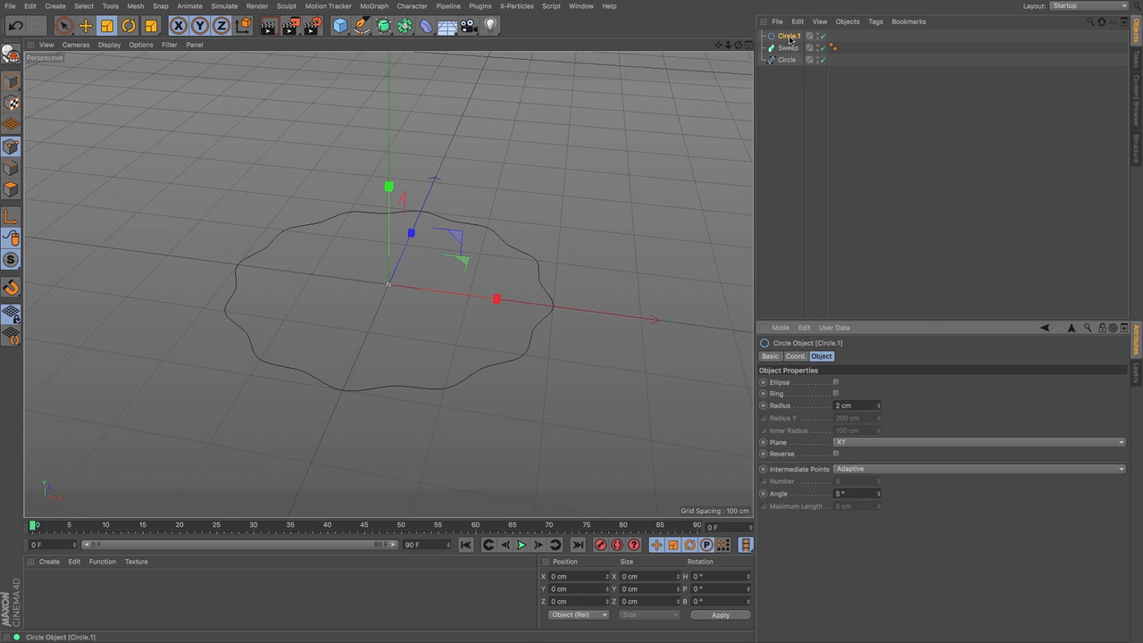
Nest the small circle and the wavy spline under the Sweep, with the small circle first, and collapse the hierarchy
left_click_drag(785, 35, 807, 57)
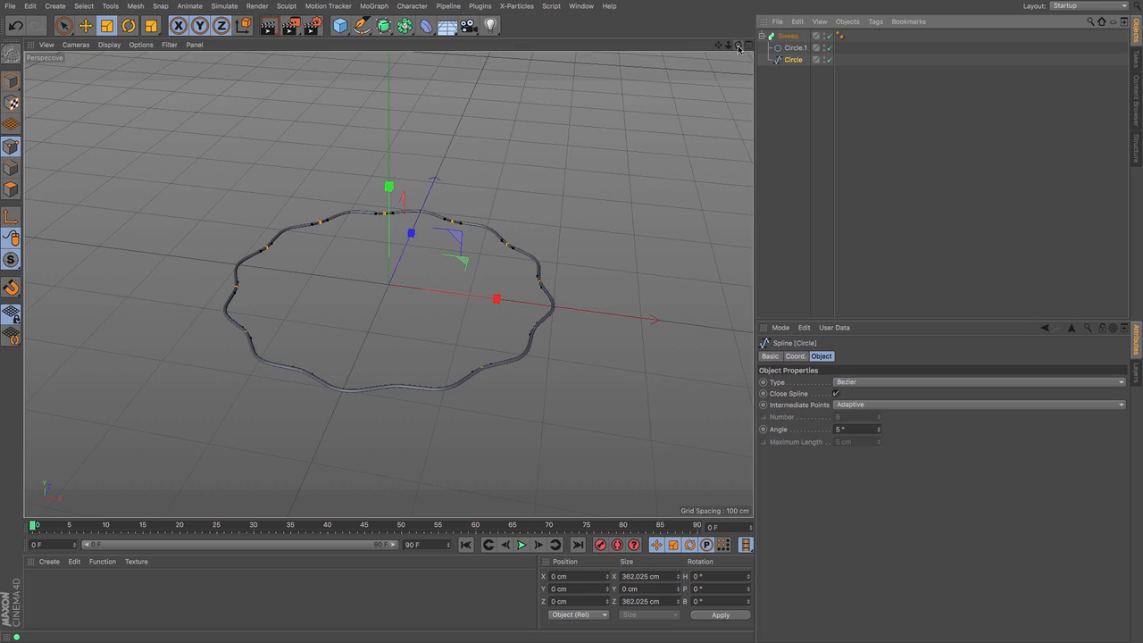
left_click_drag(739, 46, 747, 77)
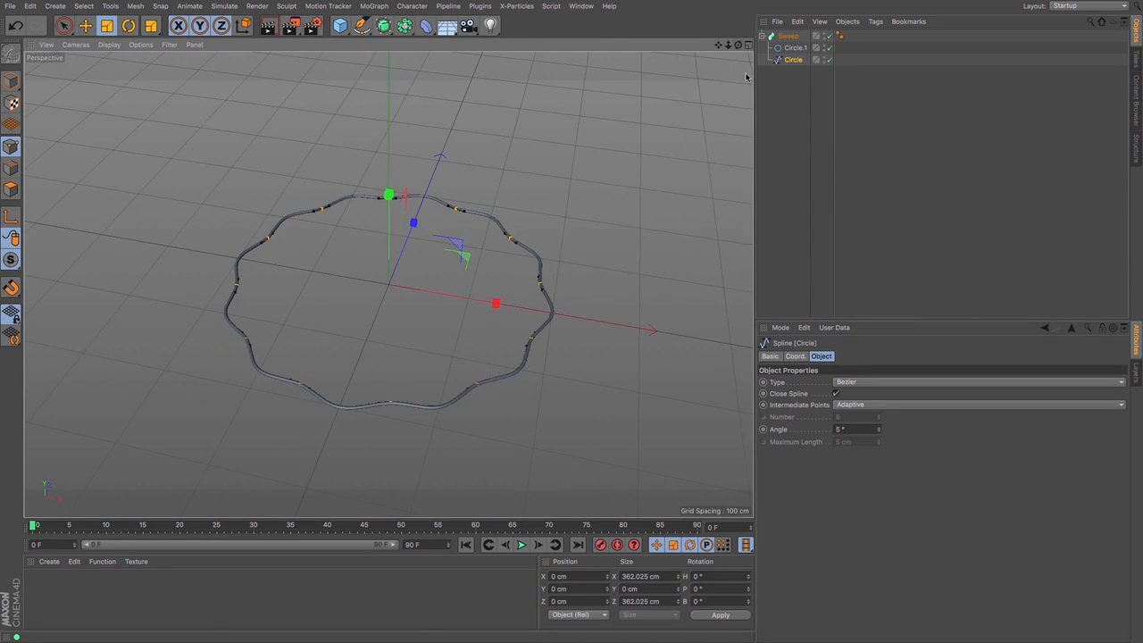
left_click(793, 135)
left_click(762, 36)
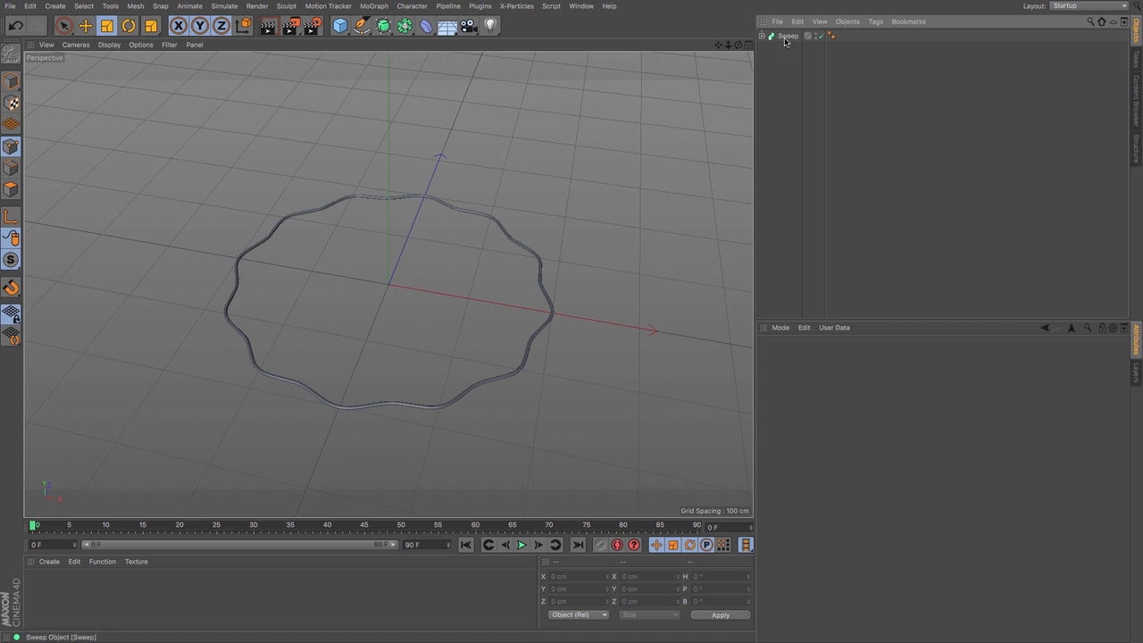
Add a MoGraph Cloner and nest the Sweep under it as the object to clone
left_click(786, 36)
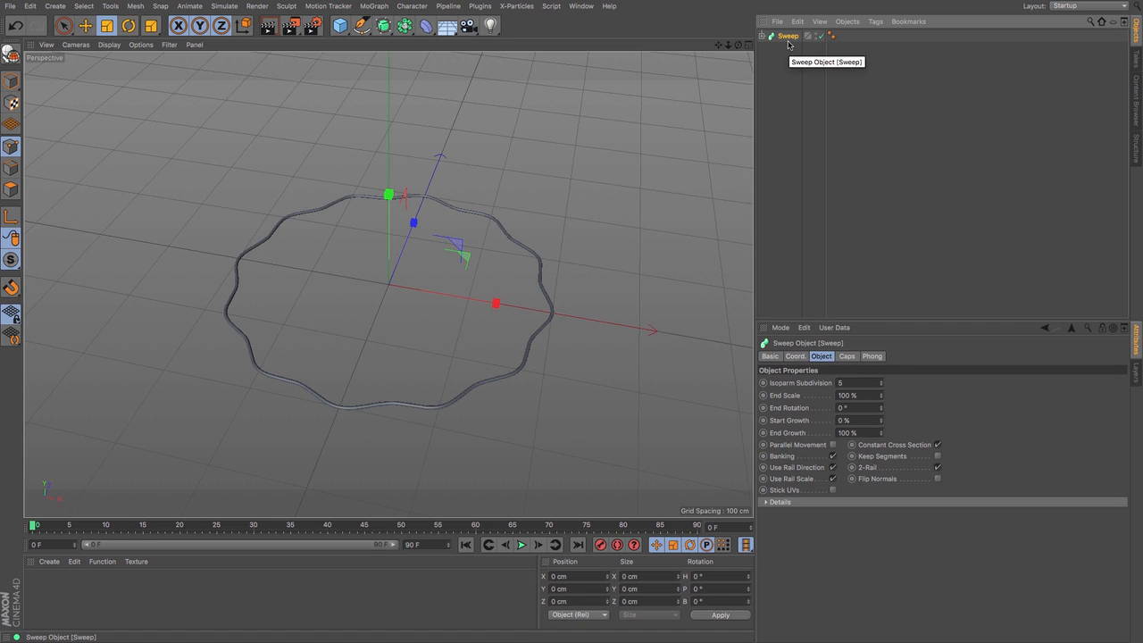
left_click(364, 7)
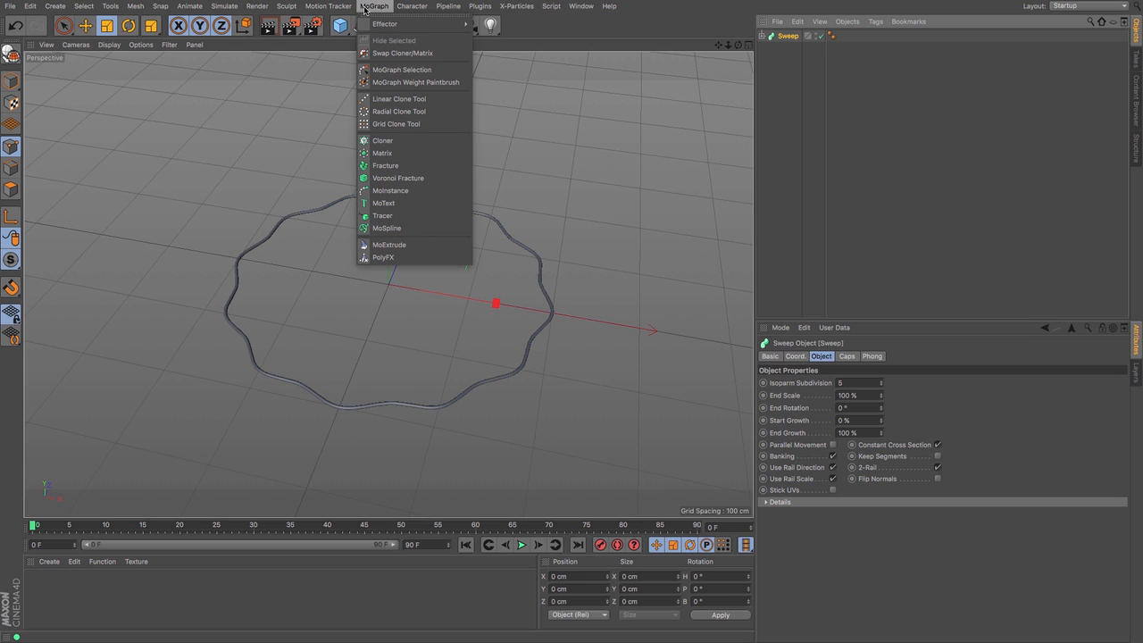
left_click(412, 140)
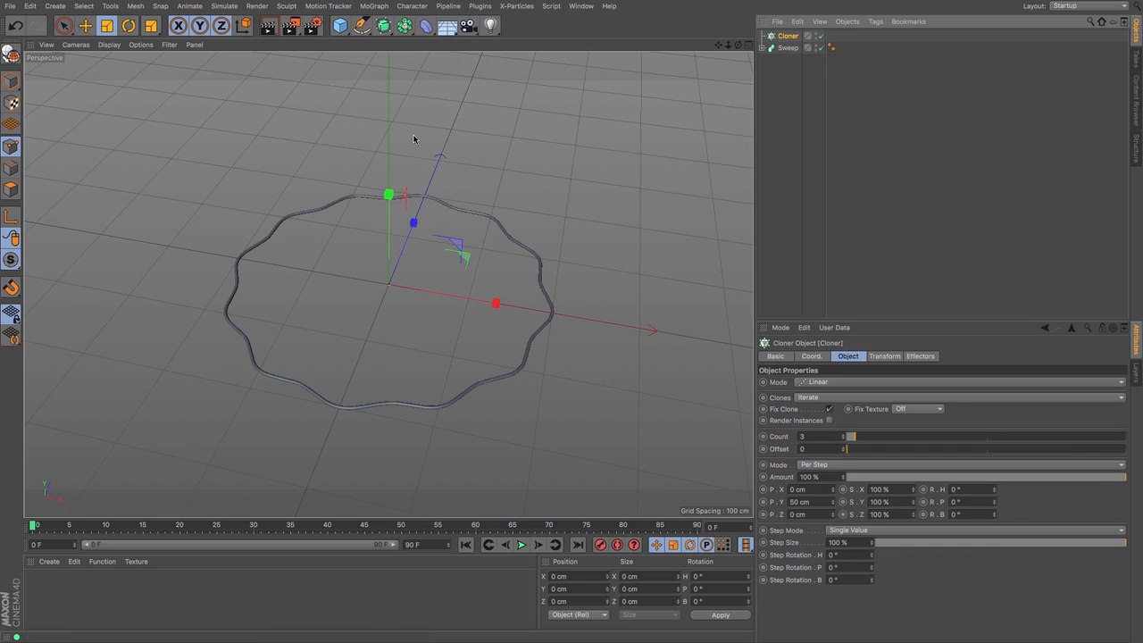
mouse_move(794, 40)
left_mouse_down()
mouse_move(741, 52)
mouse_move(744, 18)
mouse_move(748, 63)
mouse_move(728, 46)
mouse_move(702, 47)
left_mouse_up()
left_click(787, 36)
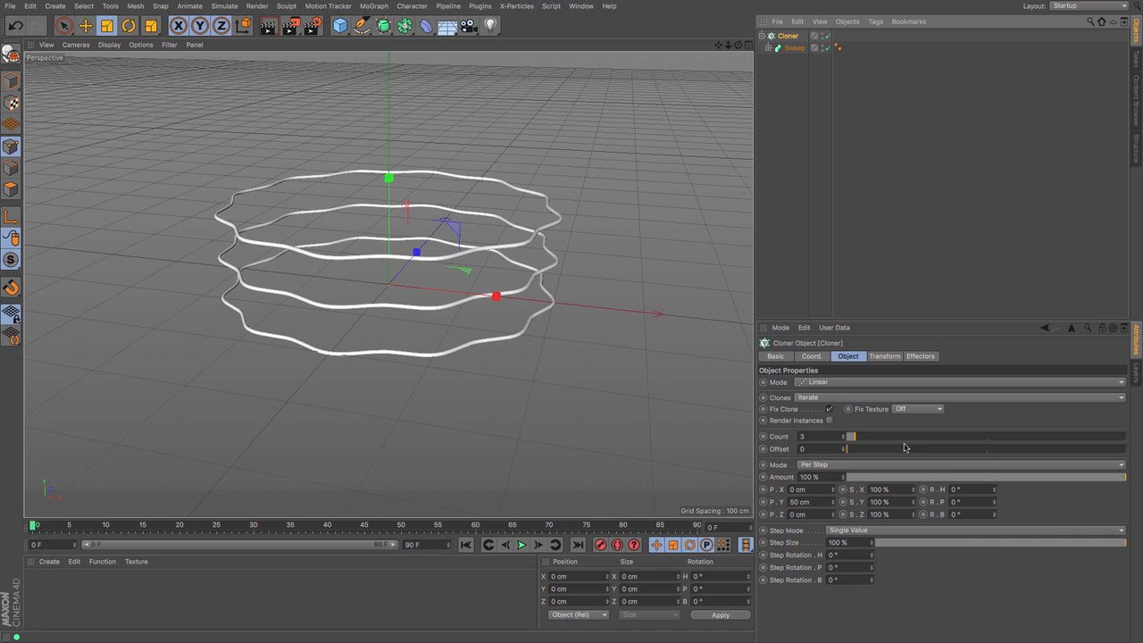
Set the Cloner's count to 15 and reduce the vertical spacing between clones to about 13.25 cm
left_click_drag(857, 438, 890, 440)
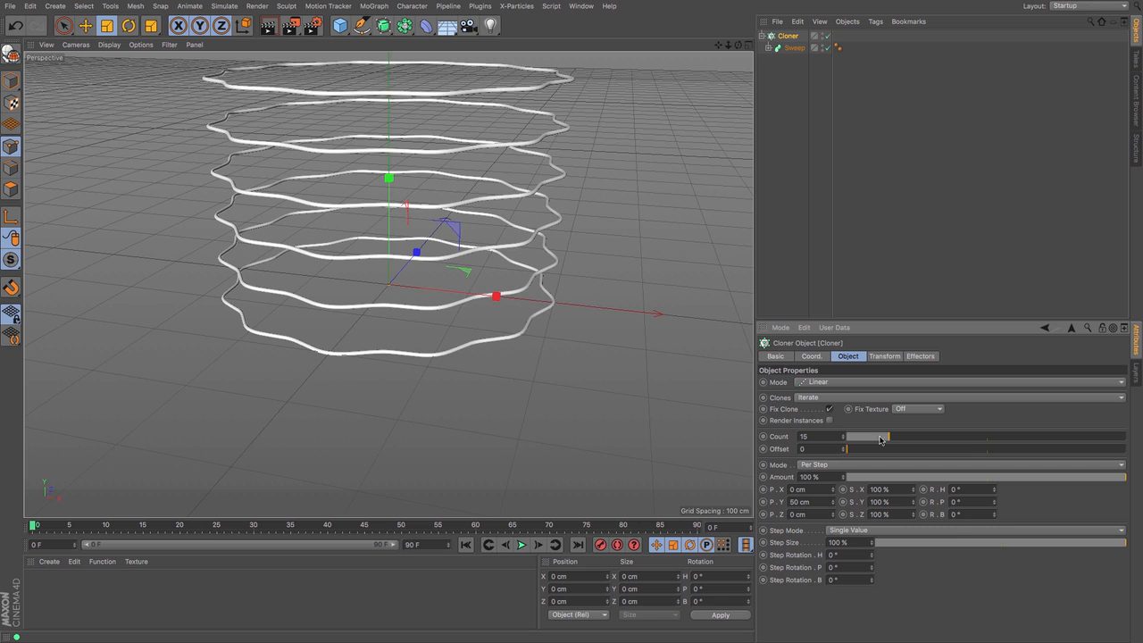
left_click_drag(727, 46, 692, 45)
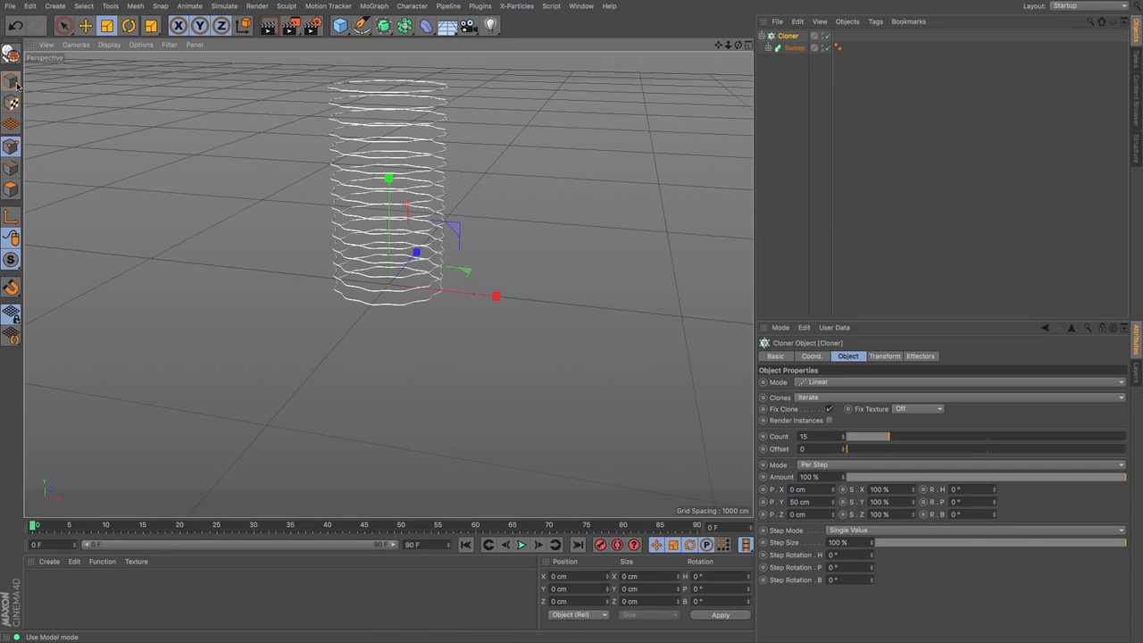
left_click_drag(390, 84, 394, 256)
Set the Cloner's X and Z position offsets to 0 cm so the rings stack straight up
left_click_drag(821, 490, 726, 485)
type("0")
key("Tab")
key("Tab")
type("0")
key("Return")
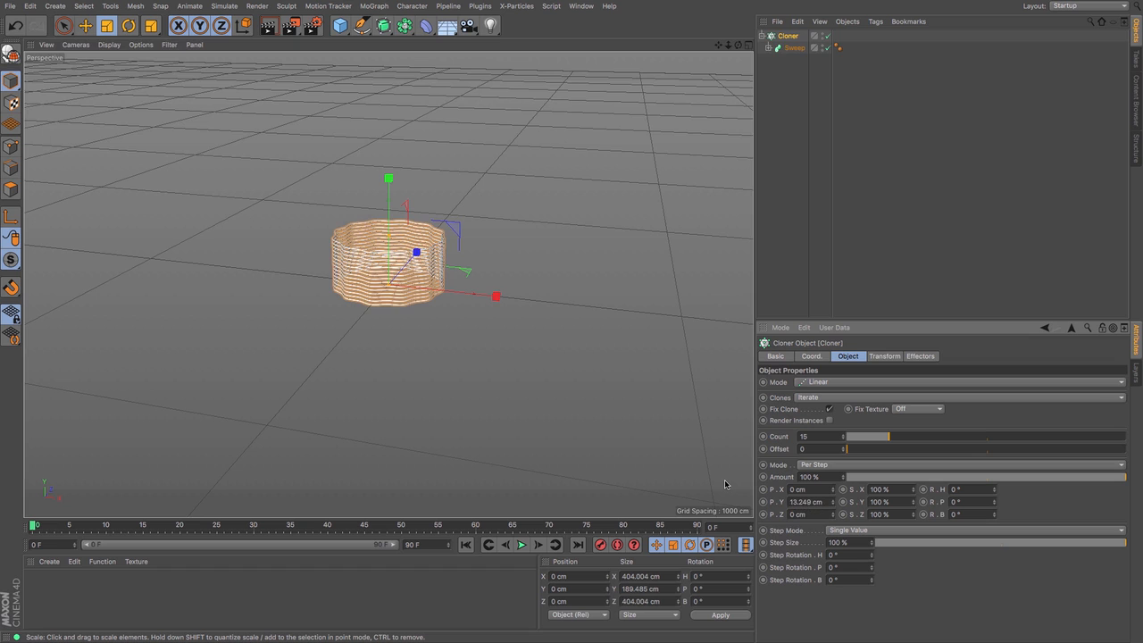
left_click_drag(729, 45, 760, 148)
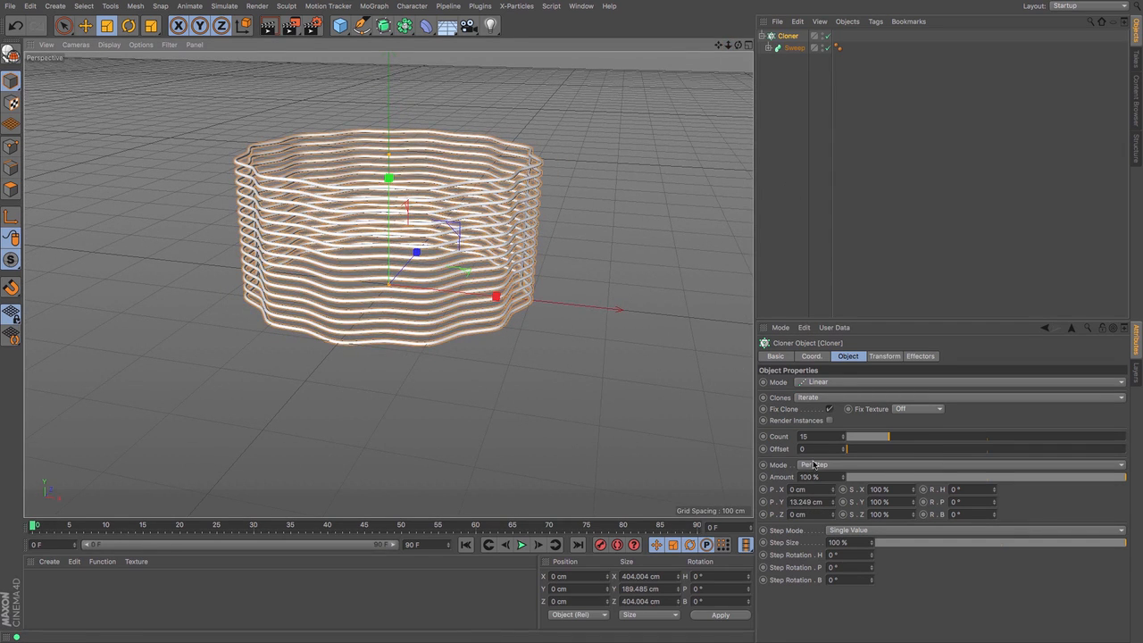
Reduce the Cloner's vertical spacing per step to 4.249 cm and raise its count to 50
left_click(833, 505)
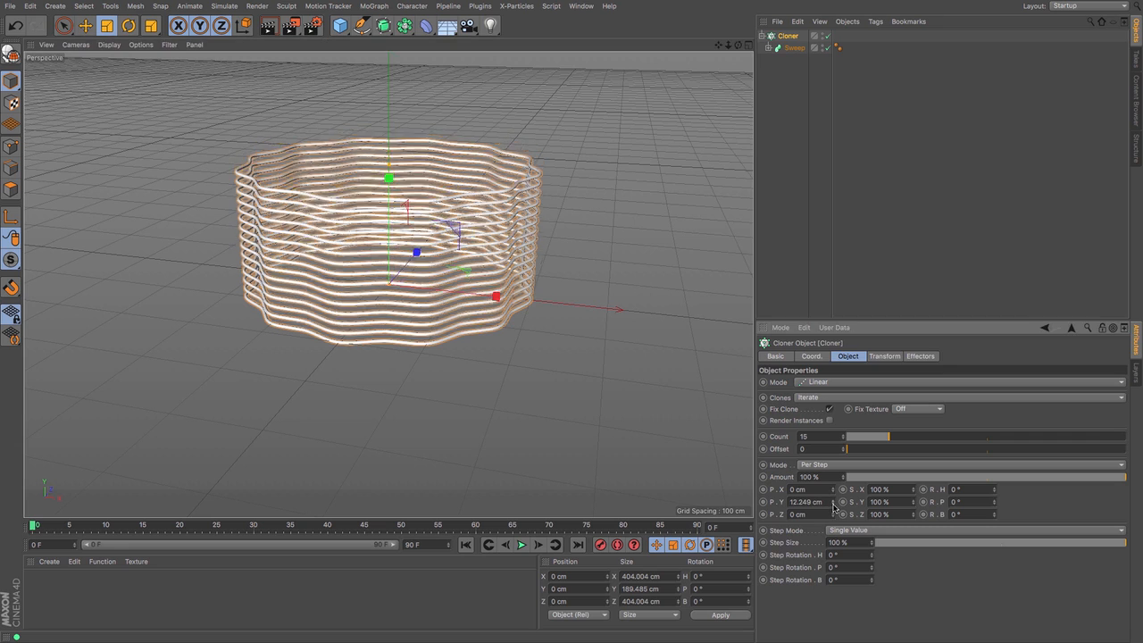
left_click_drag(833, 505, 833, 519)
mouse_move(728, 44)
left_mouse_down()
mouse_move(825, 44)
mouse_move(721, 46)
mouse_move(719, 84)
left_mouse_up()
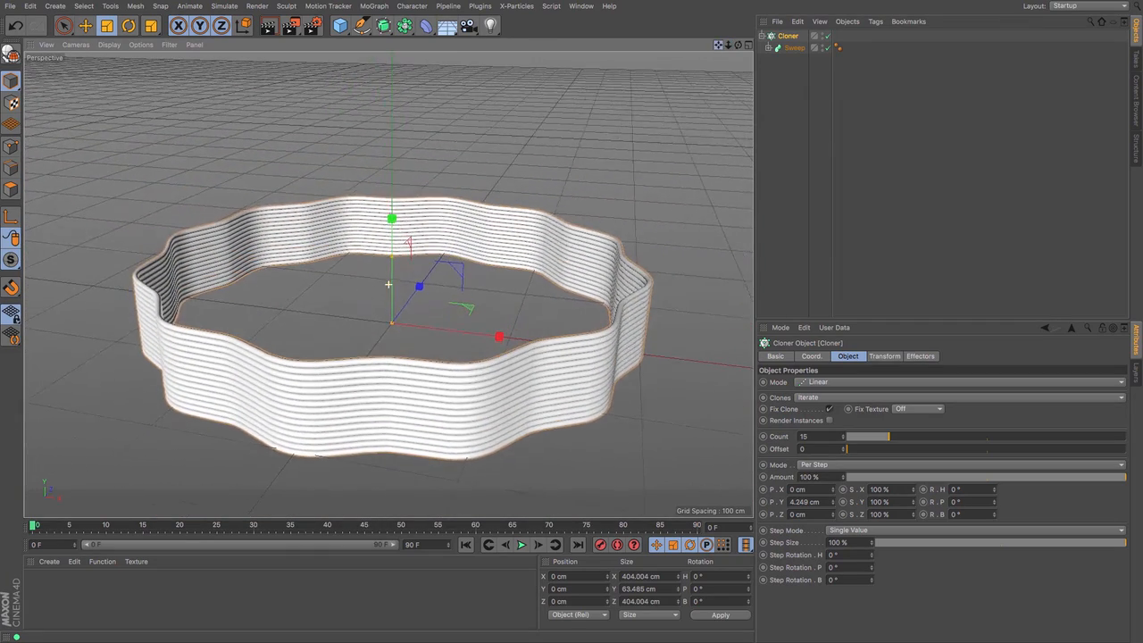
left_click_drag(728, 46, 657, 45)
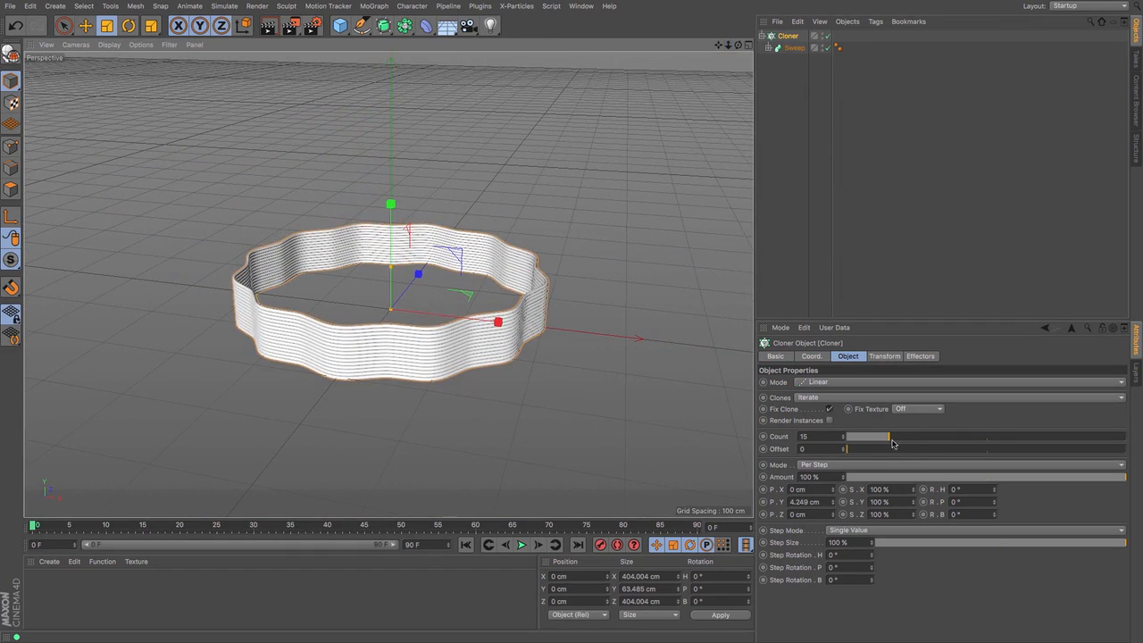
left_click_drag(892, 443, 986, 441)
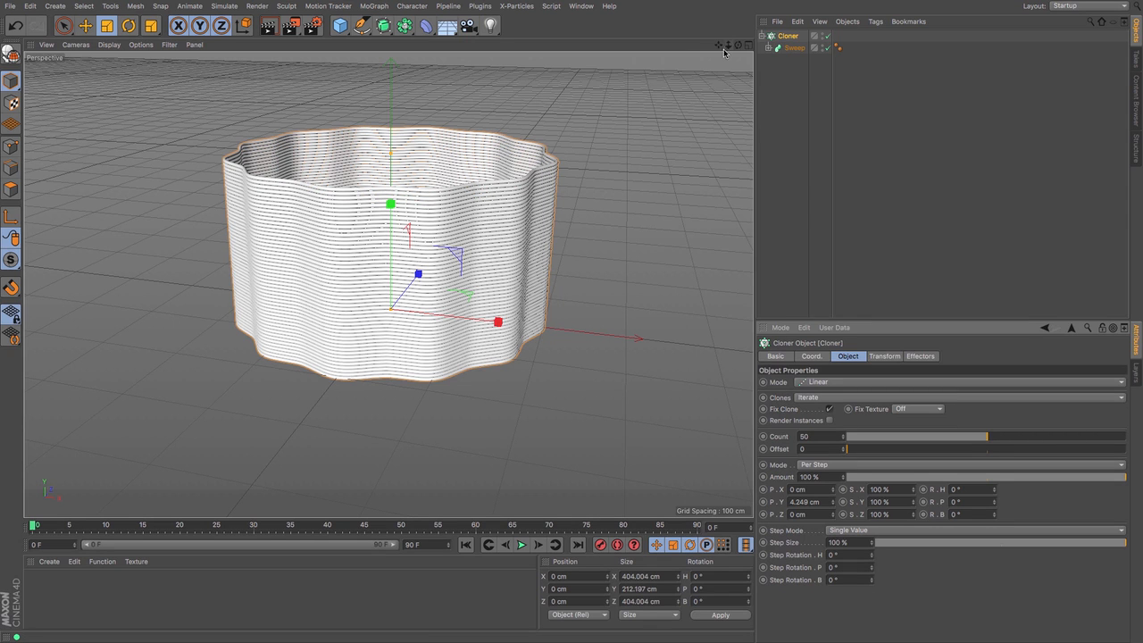
mouse_move(728, 44)
left_mouse_down()
mouse_move(661, 46)
mouse_move(716, 51)
mouse_move(710, 102)
mouse_move(737, 85)
left_mouse_up()
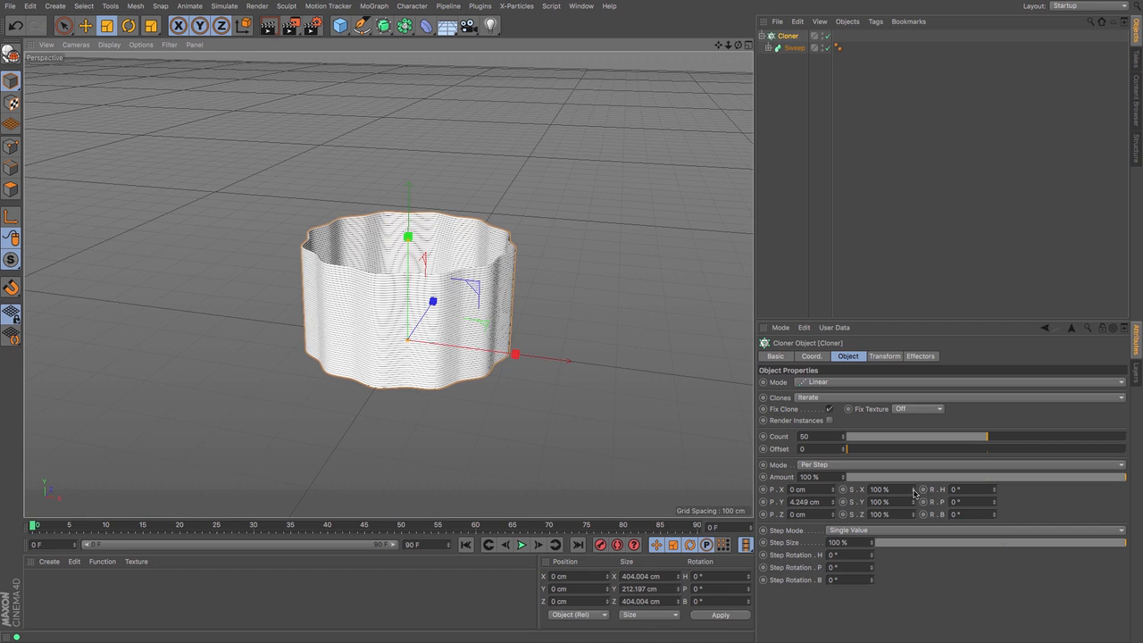
Try flaring the ring stack outward by setting the Cloner's X and Z scale per step to 101%
left_click_drag(914, 489, 844, 515)
type("101")
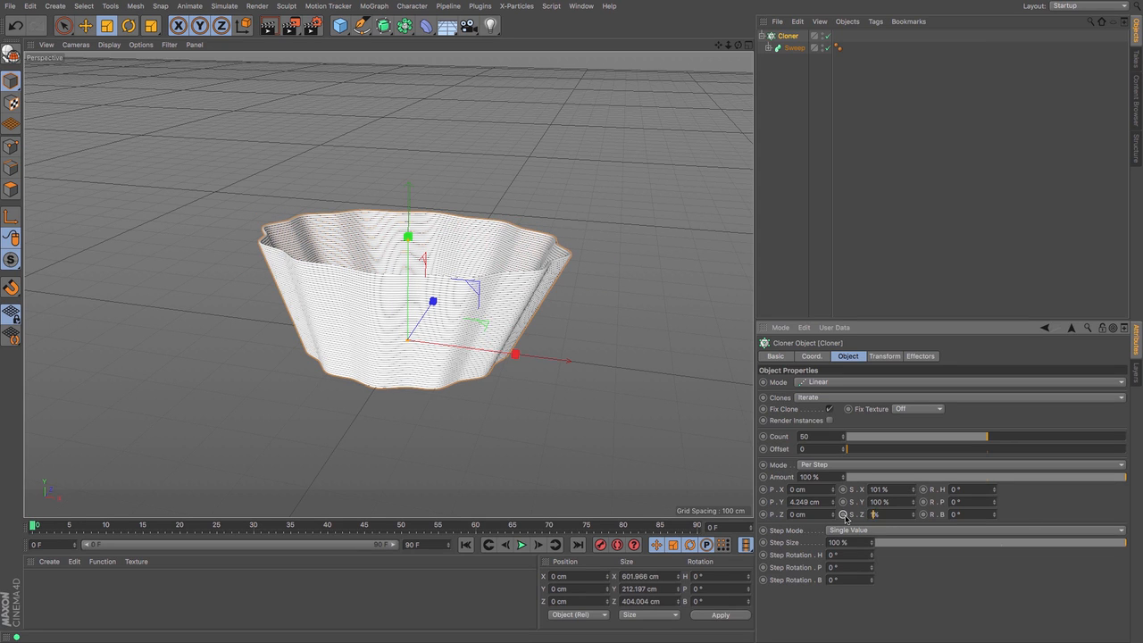
key("Return")
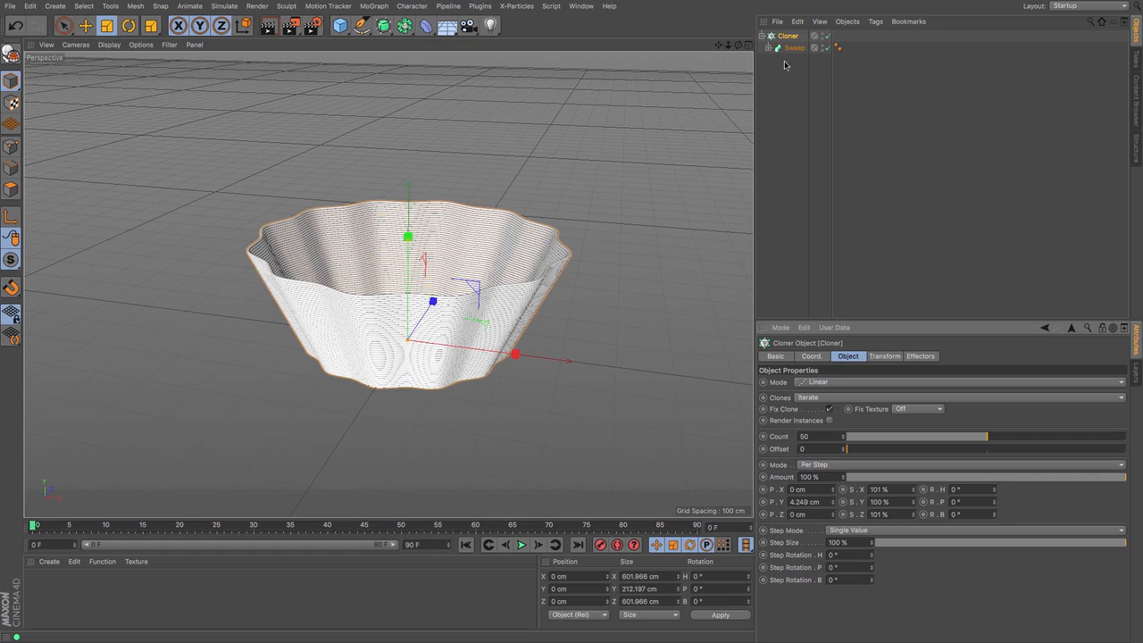
Try twisting the stacked rings by setting the Cloner's heading rotation per step to -25°
left_click_drag(738, 45, 676, 32)
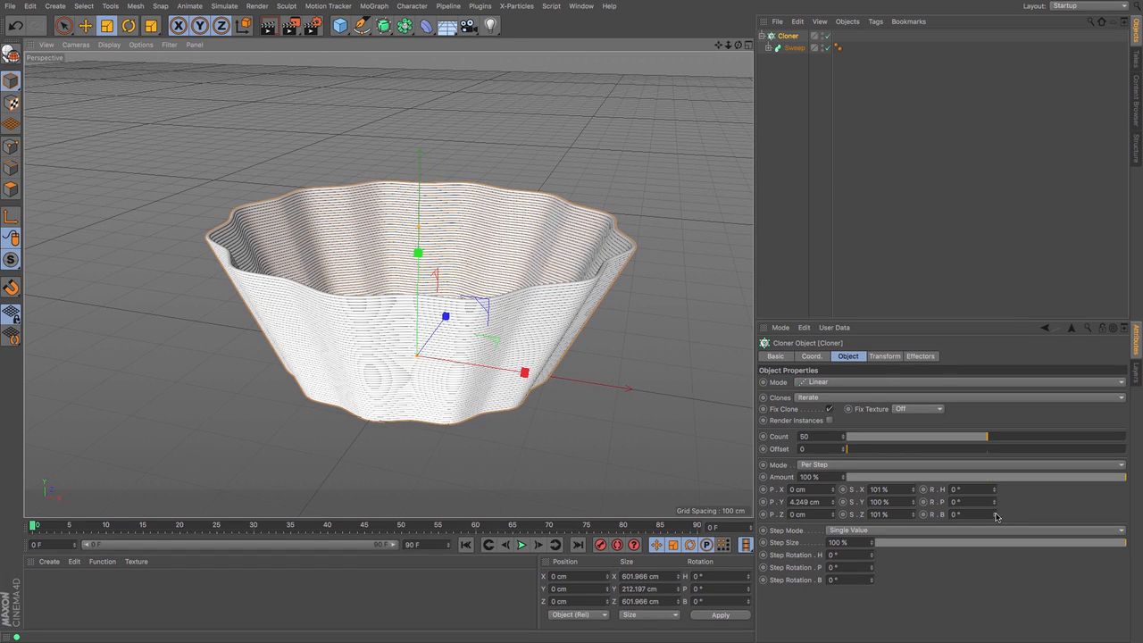
left_click_drag(996, 504, 995, 505)
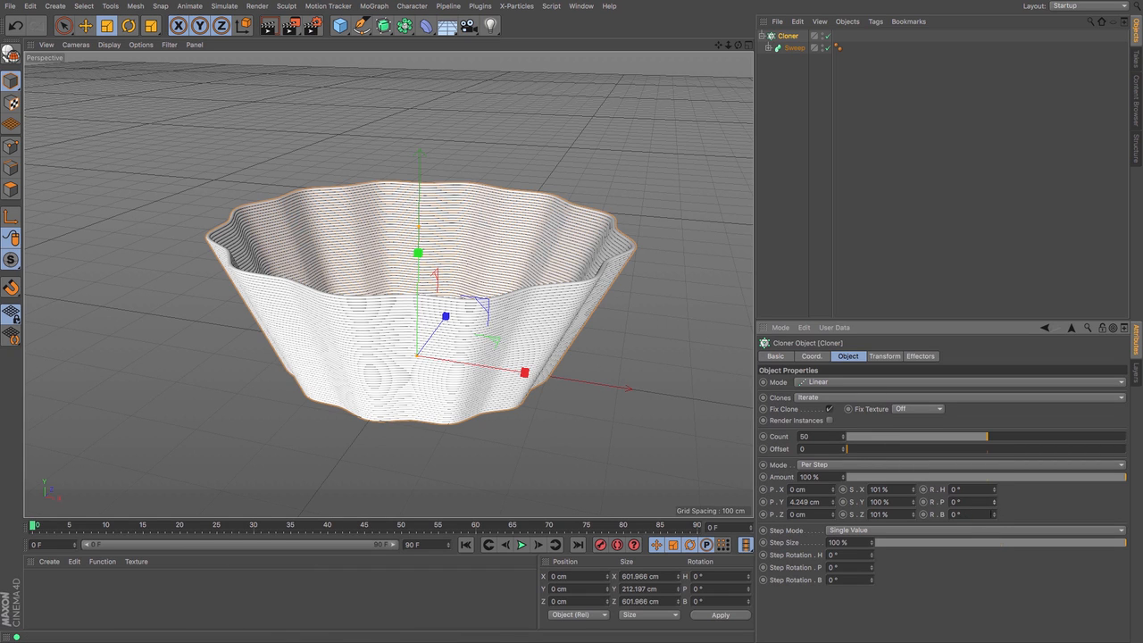
left_click_drag(995, 516, 994, 488)
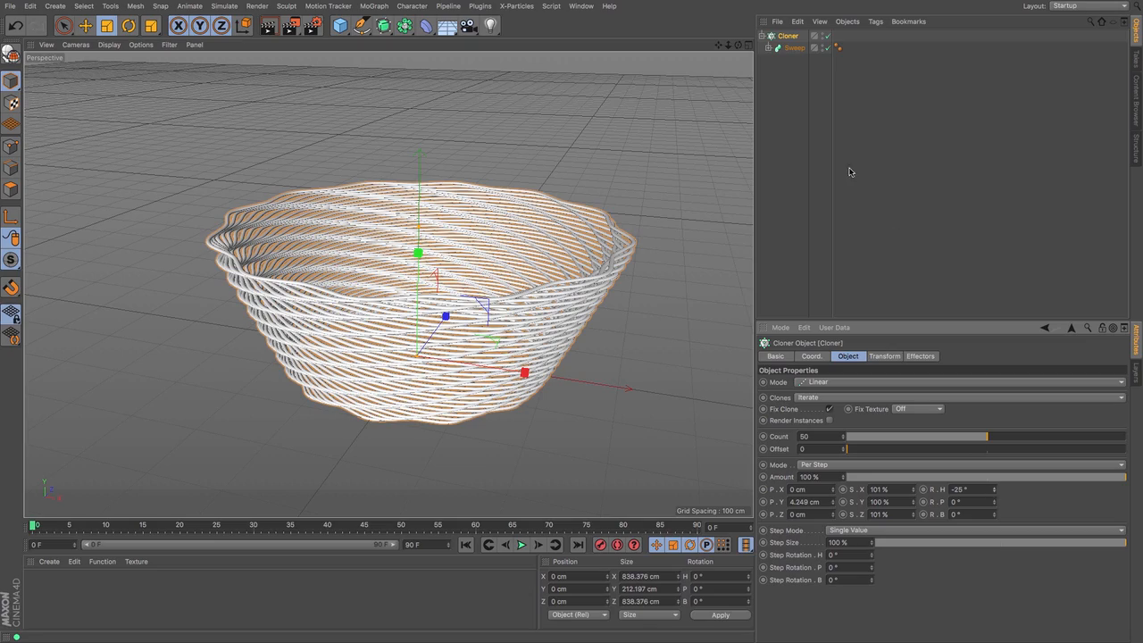
Try heading rotations of -13.5° and -11.5° per step to loosen the weave of the basket wall
left_click_drag(739, 45, 732, 4)
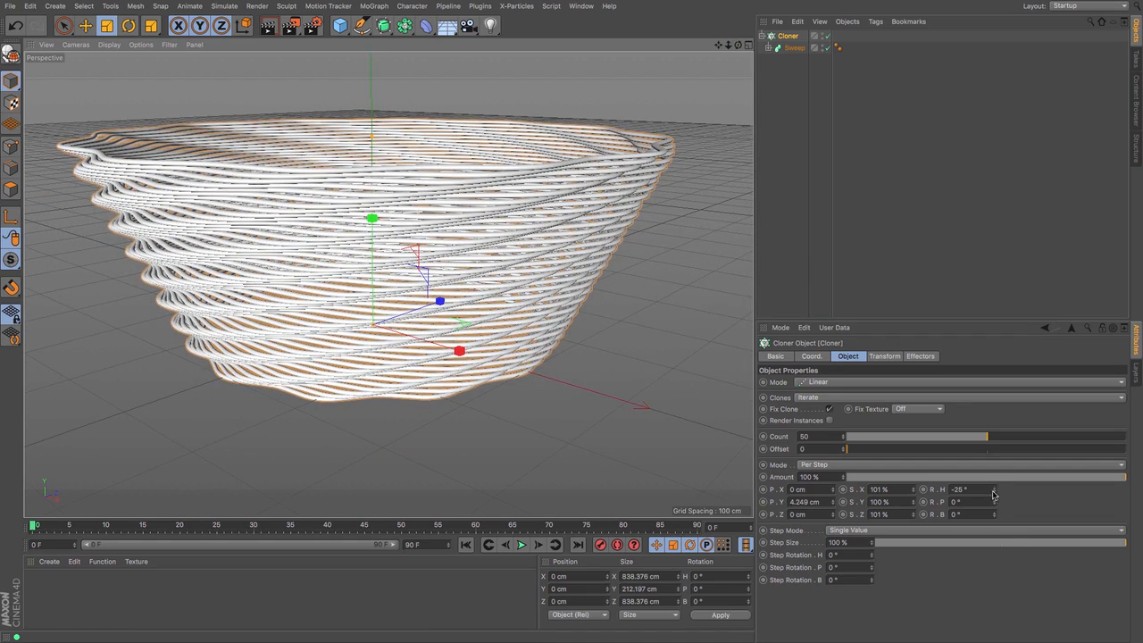
left_click_drag(996, 491, 996, 486)
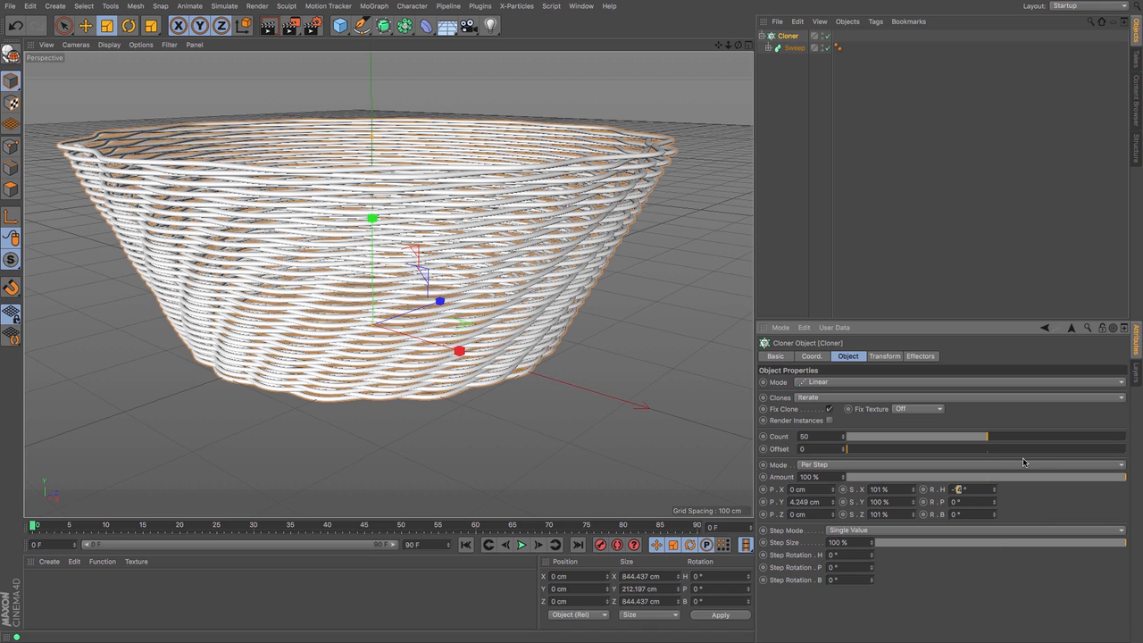
key("Return")
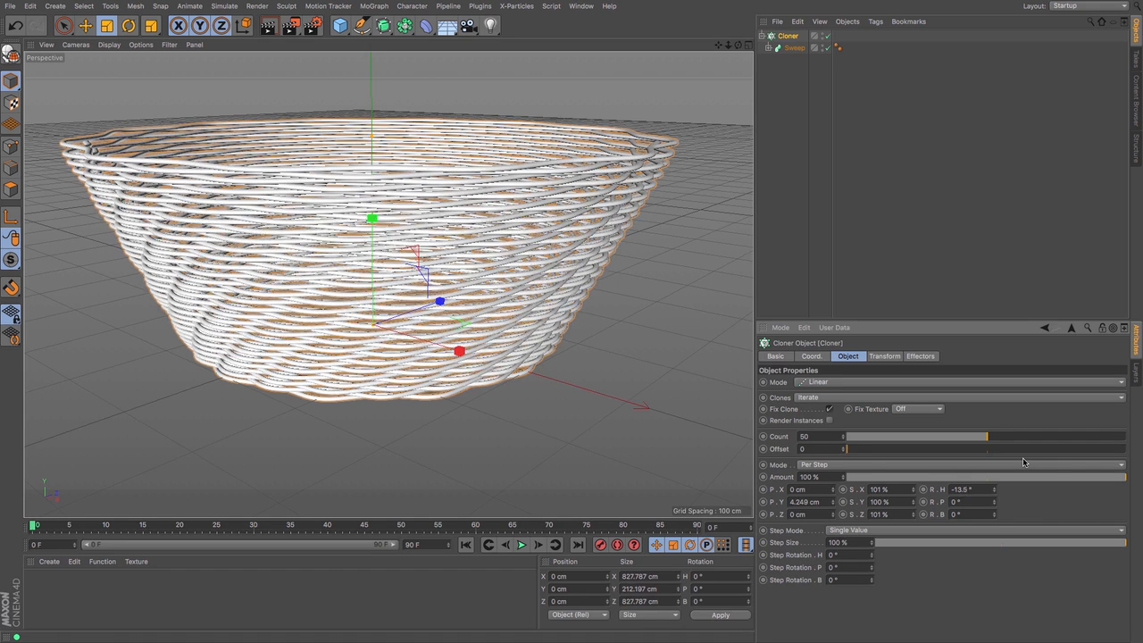
left_click_drag(738, 44, 735, 104)
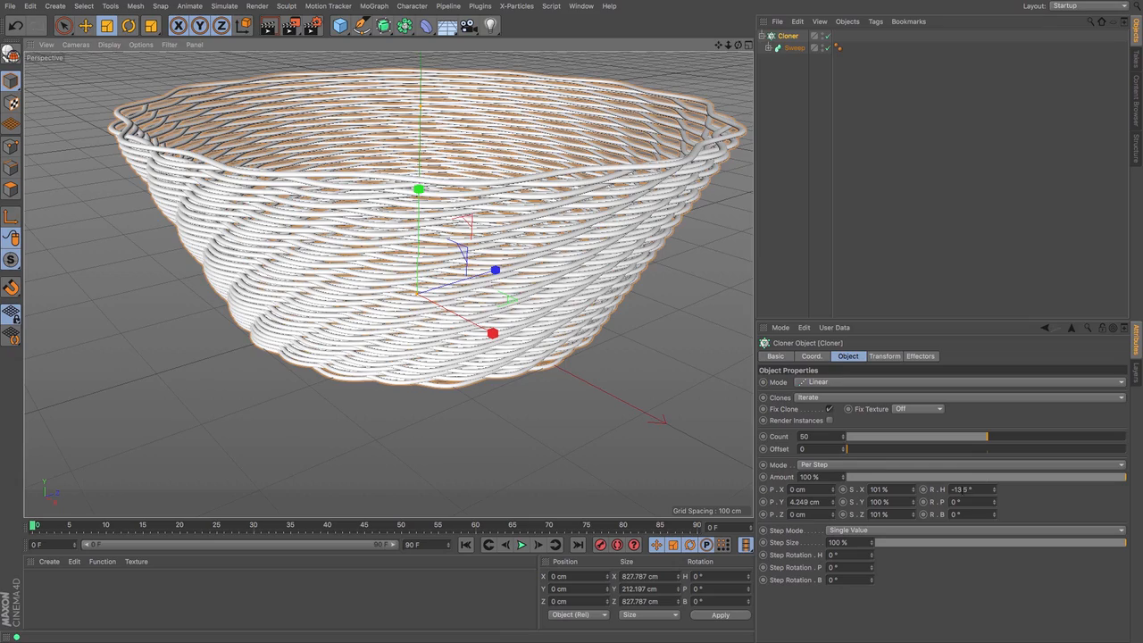
type("1")
key("Return")
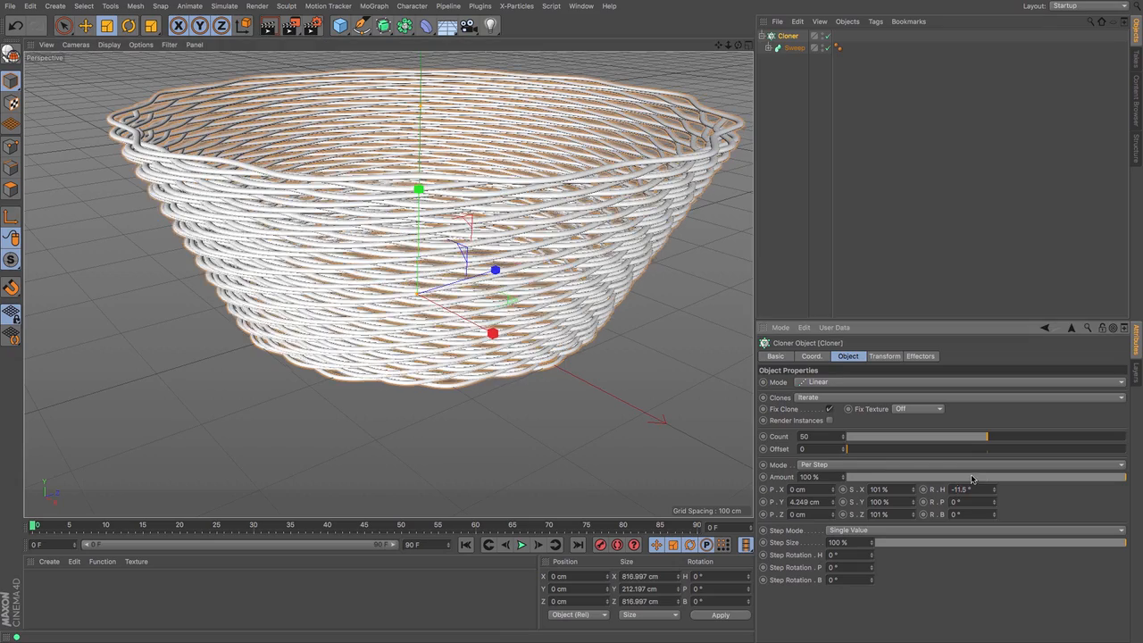
In the top view, set the Cloner's X and Z scale per step to 100% to straighten the wall
left_click_drag(738, 44, 603, 37)
key("F2")
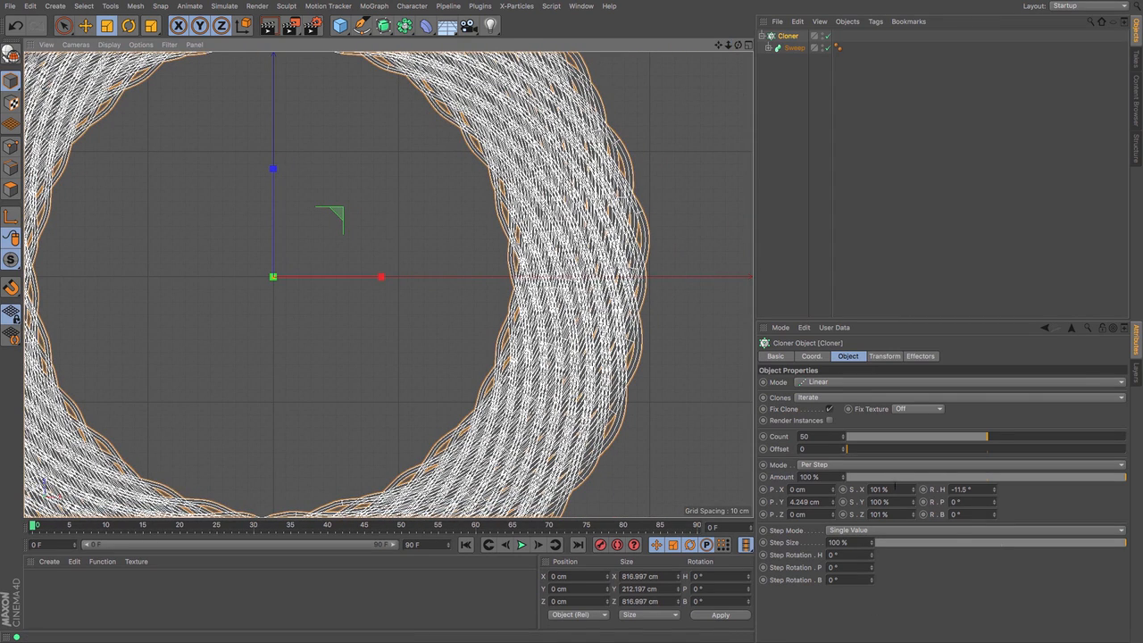
left_click_drag(894, 487, 717, 466)
type("100")
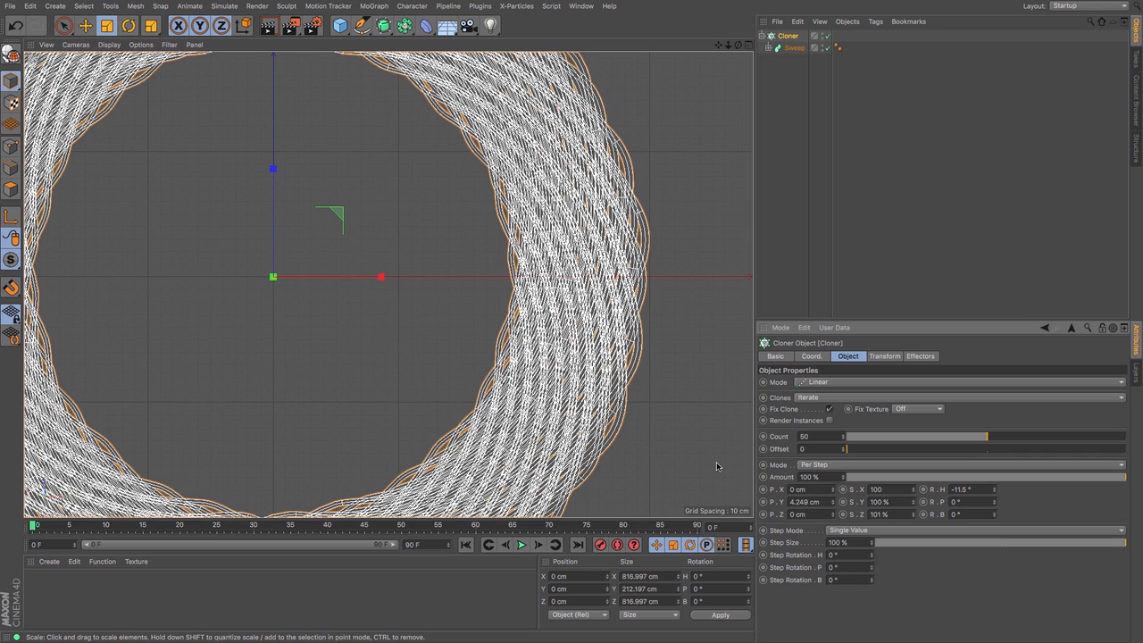
key("Tab")
key("Tab")
type("100")
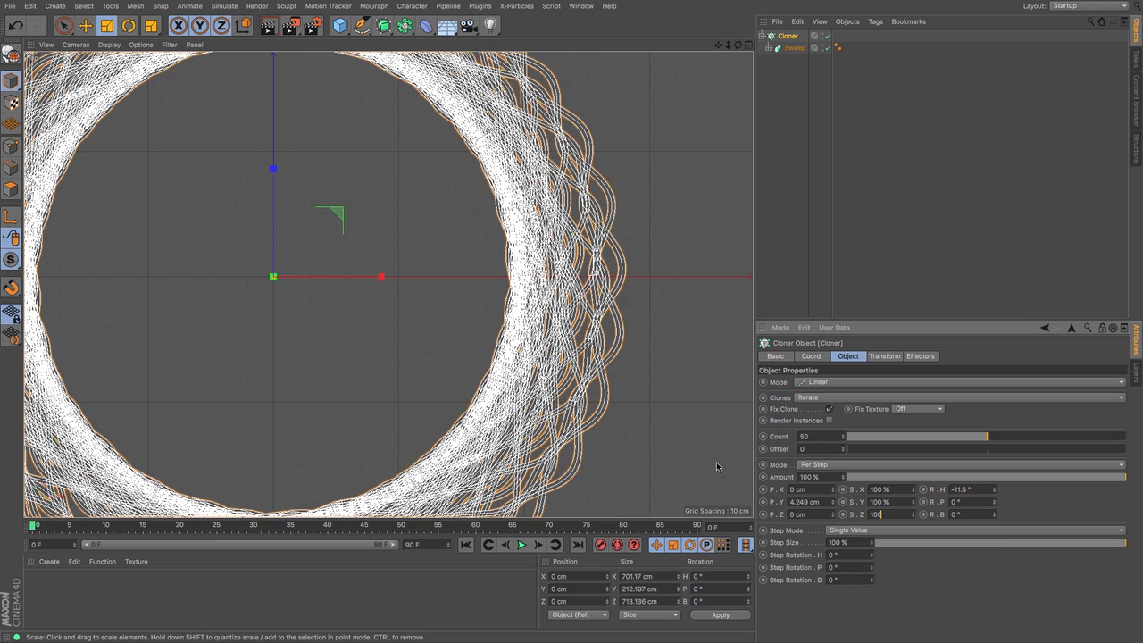
key("Return")
Try a heading rotation of -11.25° per step while comparing ring overlap along the wall in the top view
left_click_drag(729, 45, 748, 45)
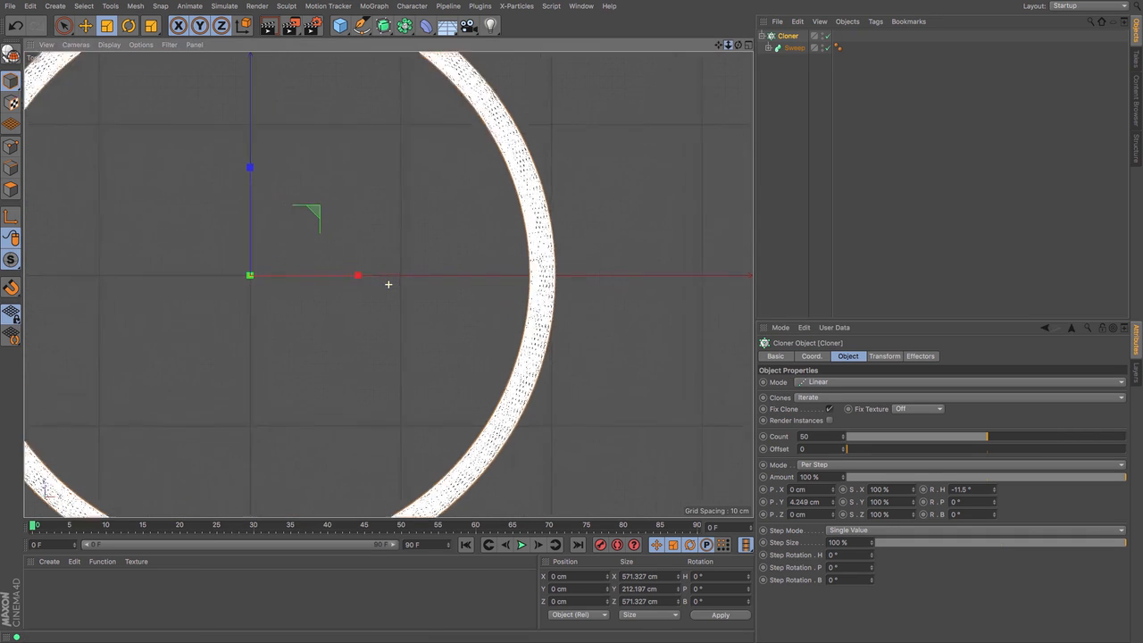
scroll(389, 284, "up", 6)
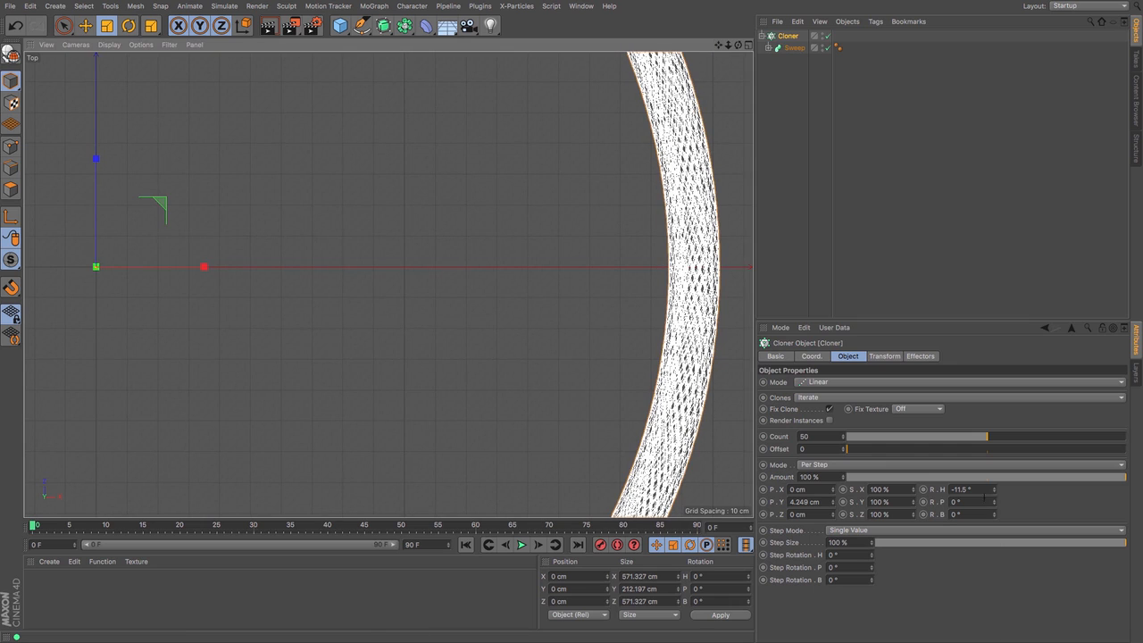
scroll(983, 485, "up", 1)
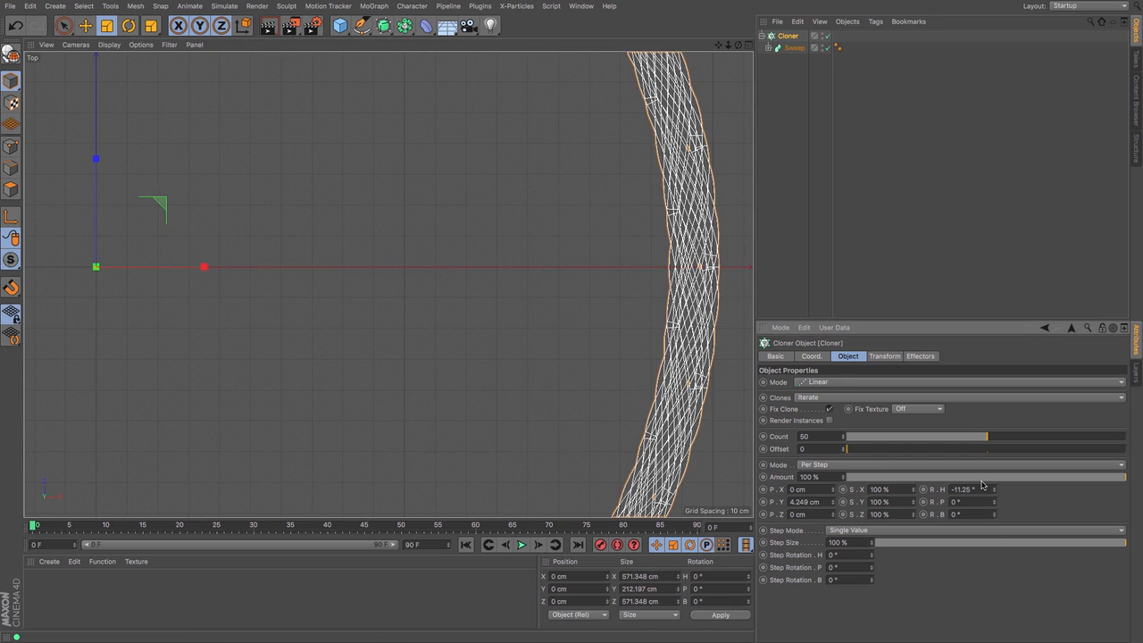
Try a heading rotation of -12.25° per step on the Cloner, judging the weave in the perspective view
key("F1")
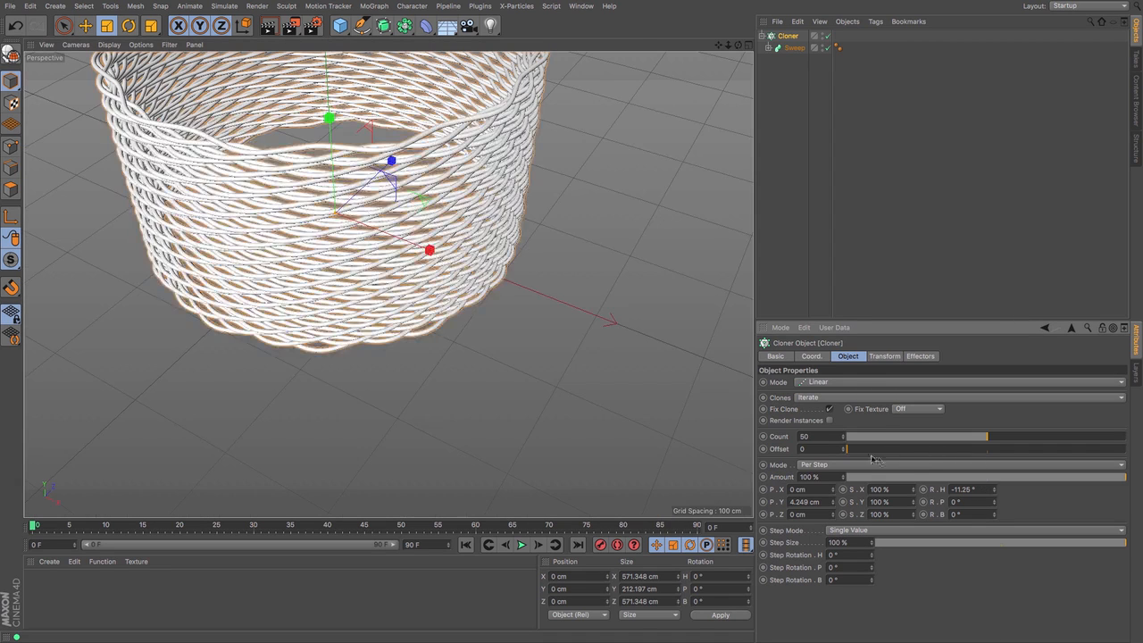
left_click_drag(738, 45, 572, 325)
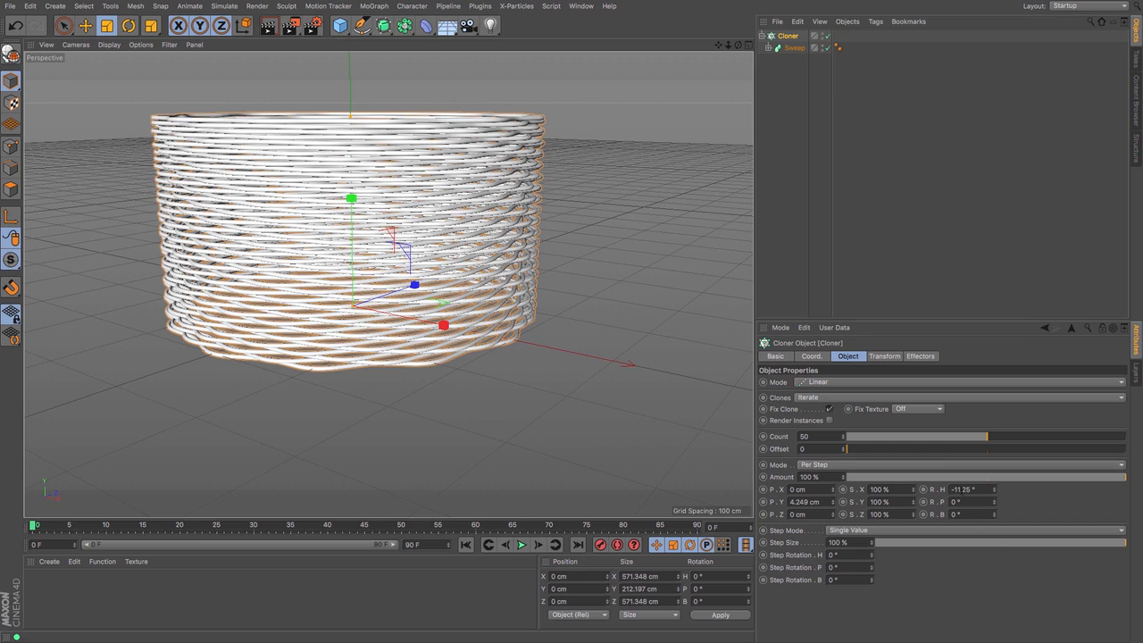
left_click(961, 489)
key("BackSpace")
type("2")
key("Return")
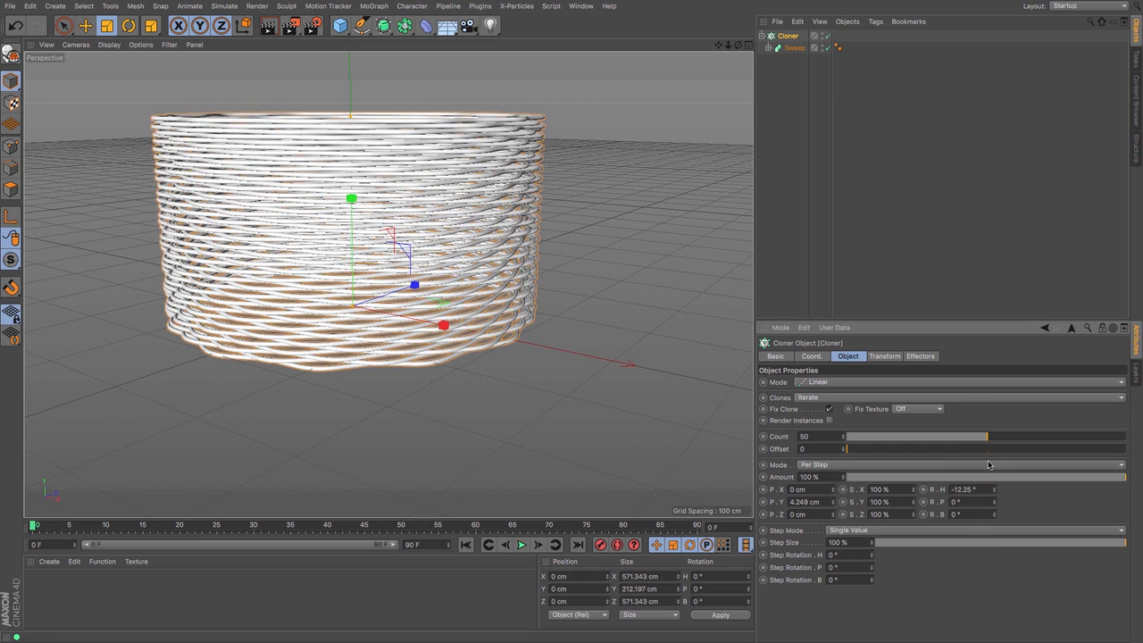
In the top view, set the Cloner's heading rotation per step to 10° so the rings interlace
left_click_drag(738, 45, 753, 188)
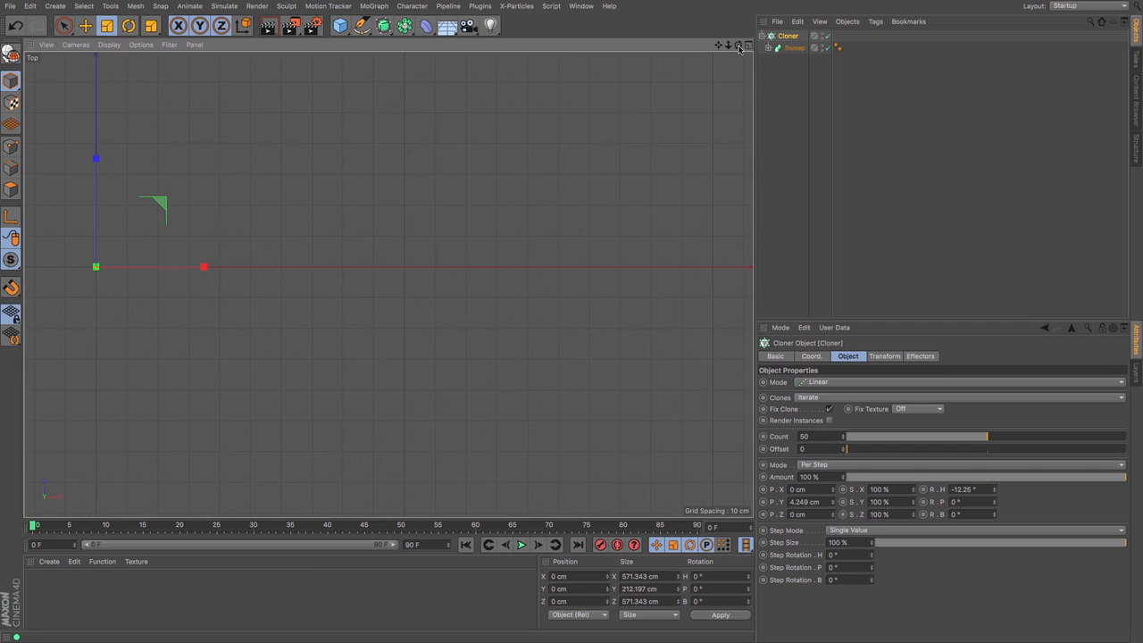
key("F2")
left_click_drag(718, 46, 632, 37)
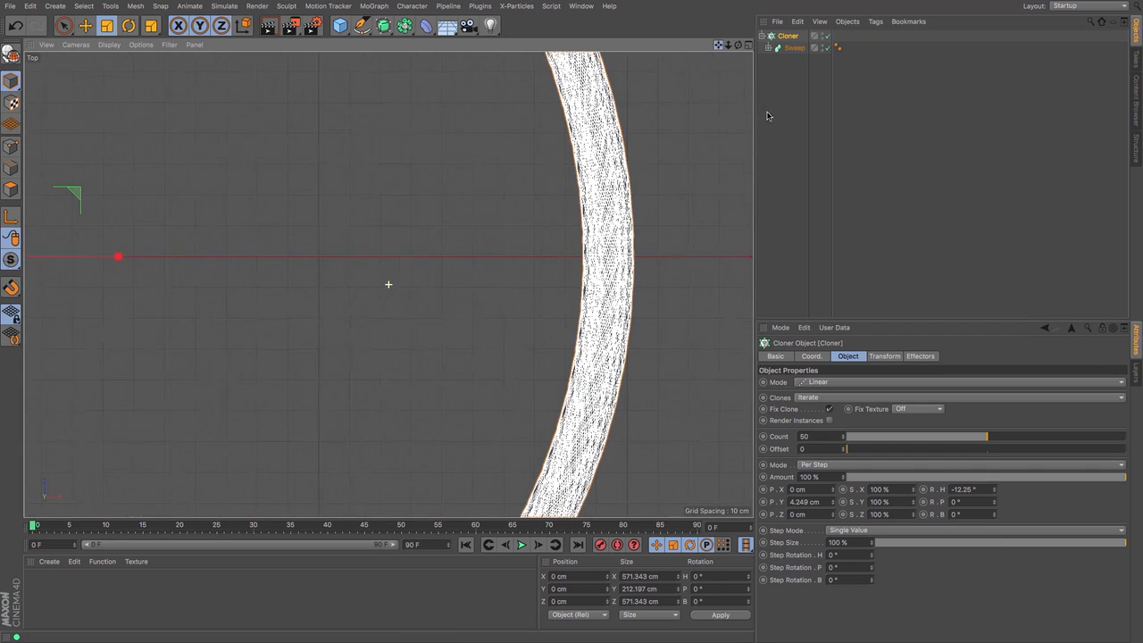
left_click_drag(977, 491, 910, 486)
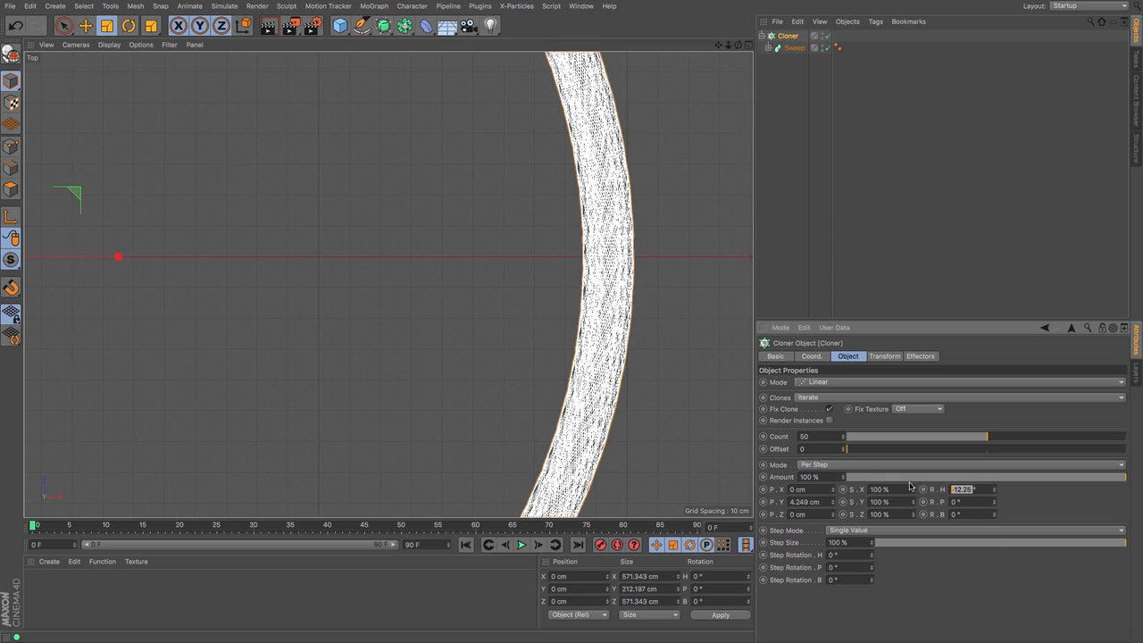
type("1")
key("Return")
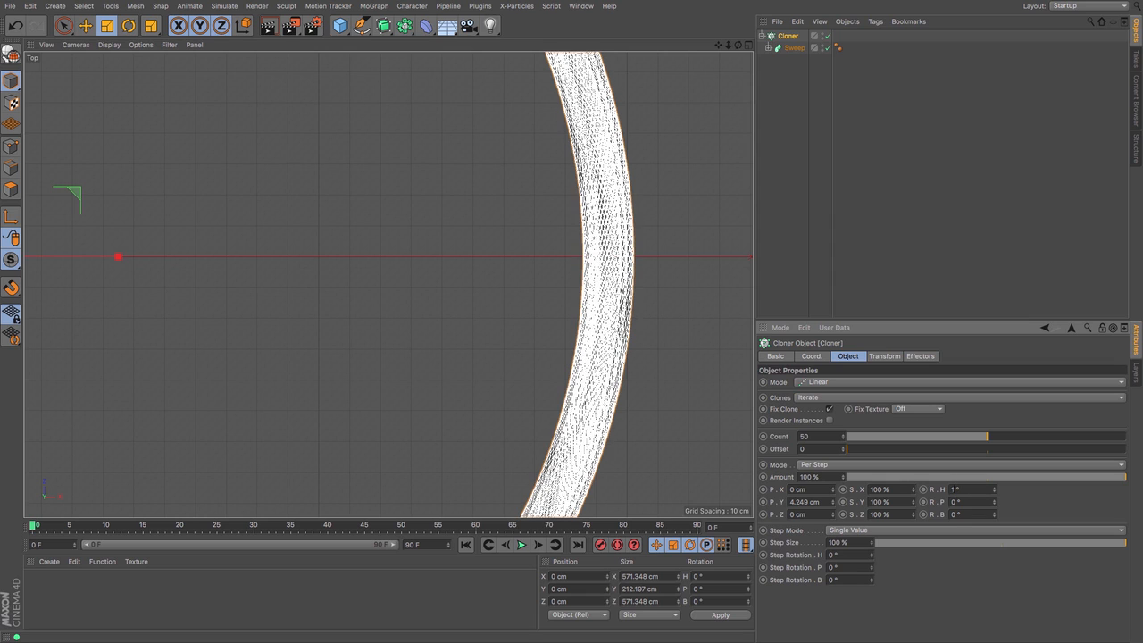
type("0")
key("Return")
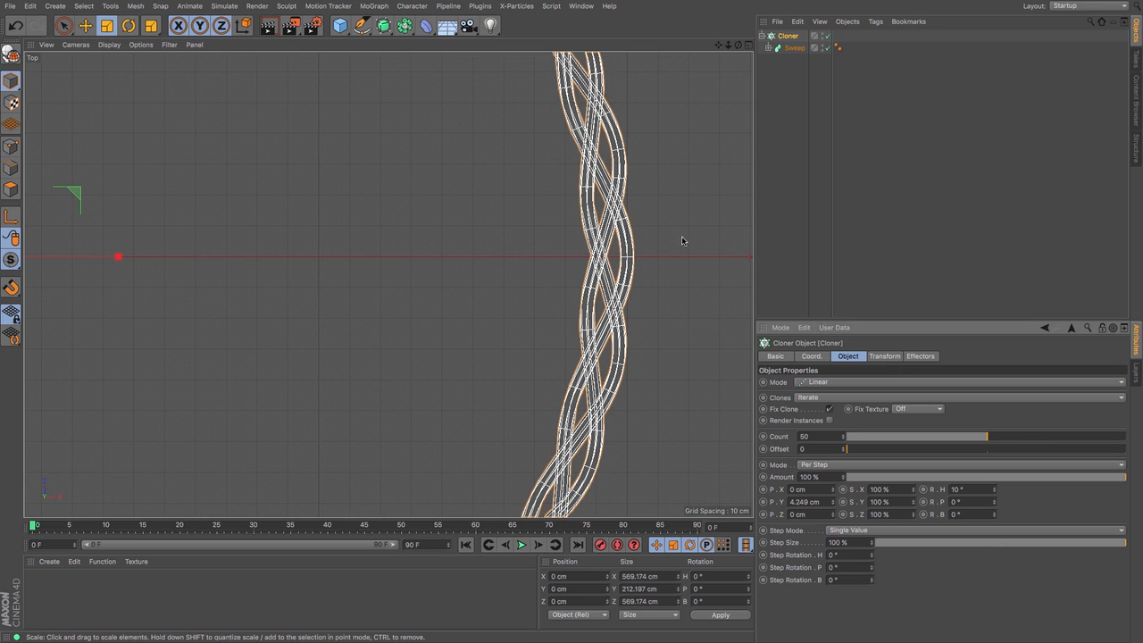
Raise the Cloner's heading rotation to 15° per step in the perspective view and check the weave from the top
key("F1")
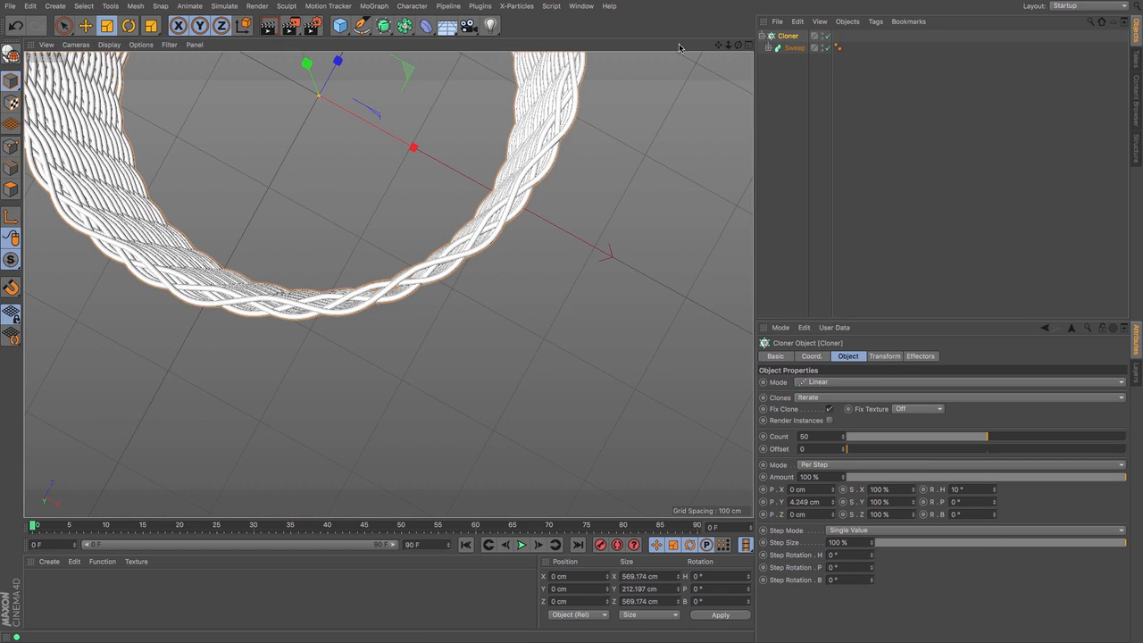
mouse_move(739, 45)
left_mouse_down()
mouse_move(752, 70)
mouse_move(670, 215)
mouse_move(694, 80)
mouse_move(680, 73)
mouse_move(740, 48)
mouse_move(730, 4)
mouse_move(721, 42)
left_mouse_up()
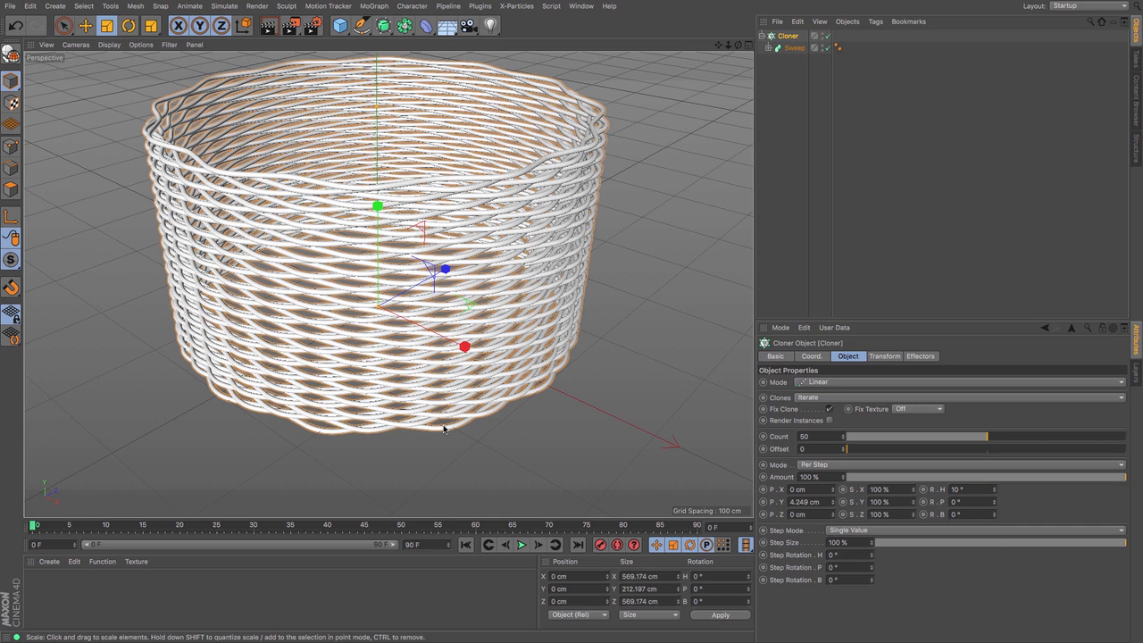
left_click(995, 491)
left_click(994, 491)
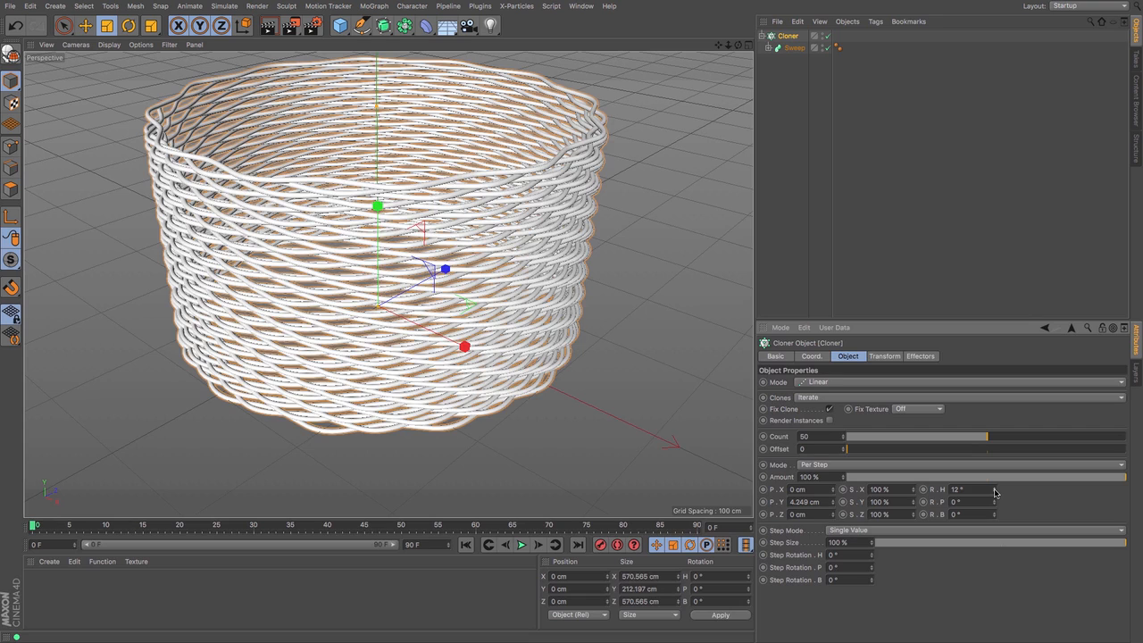
left_click(995, 491)
left_click(995, 491)
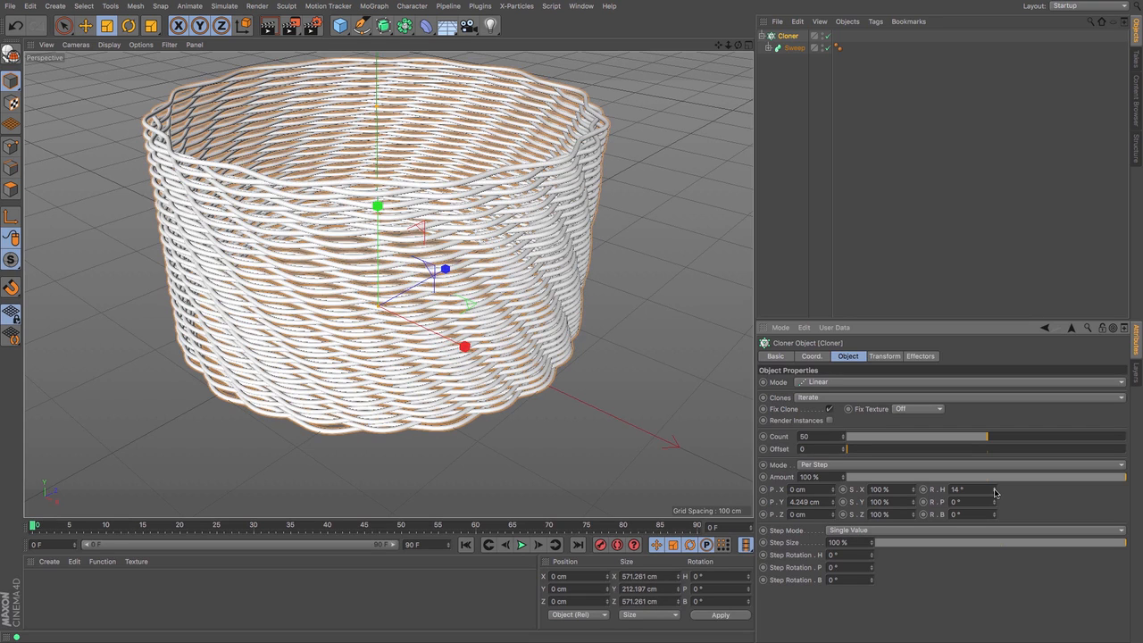
left_click(995, 491)
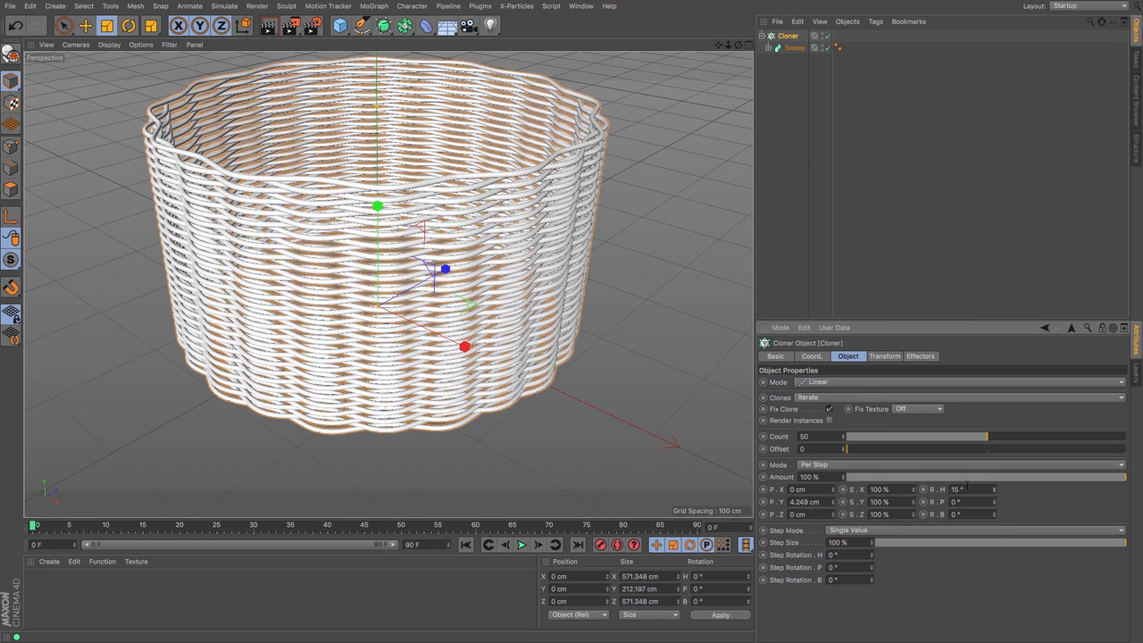
mouse_move(738, 45)
left_mouse_down()
mouse_move(758, 134)
mouse_move(740, 52)
left_mouse_up()
key("F2")
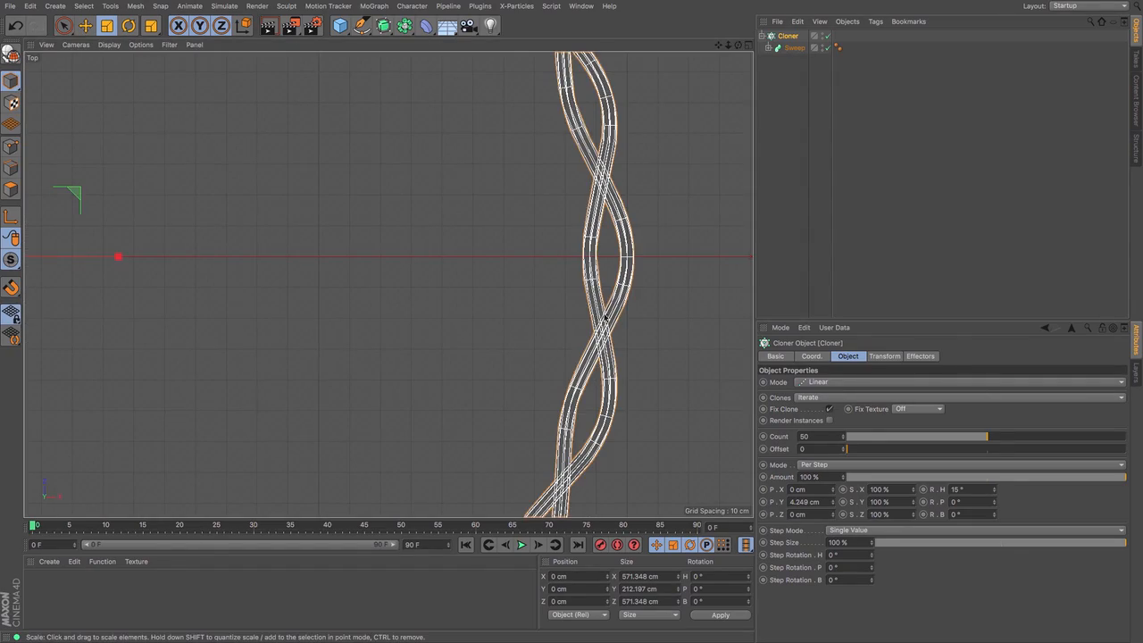
Set the ring Cloner's per-step scale to 101% in X and Z so the basket wall flares outward, viewing it in perspective
left_click_drag(739, 46, 387, 284)
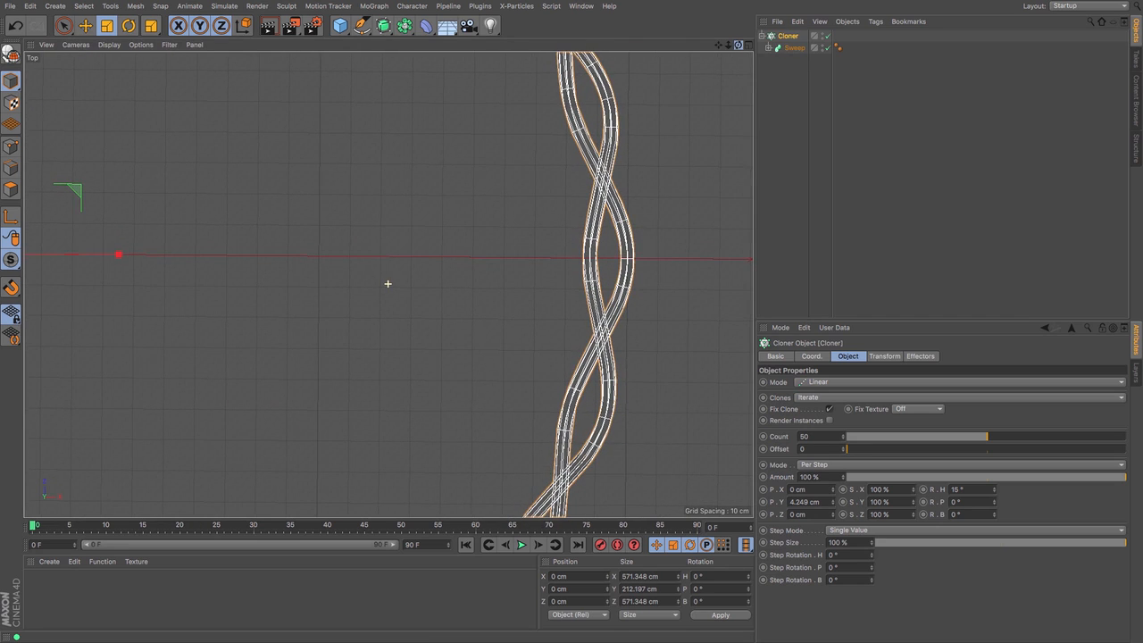
left_click(46, 44)
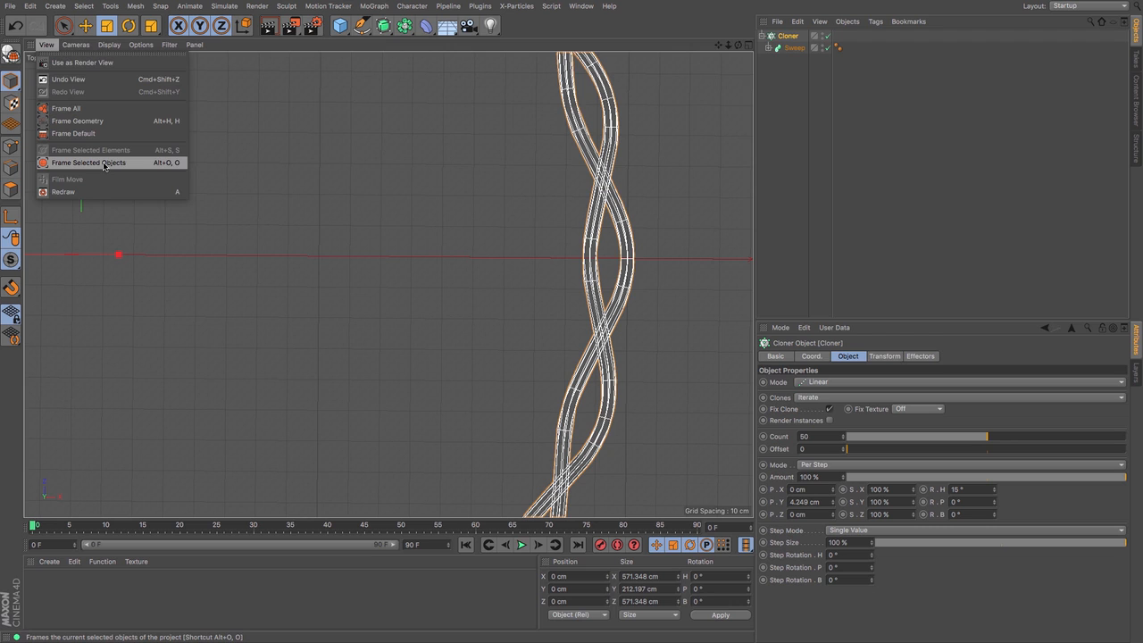
left_click(125, 133)
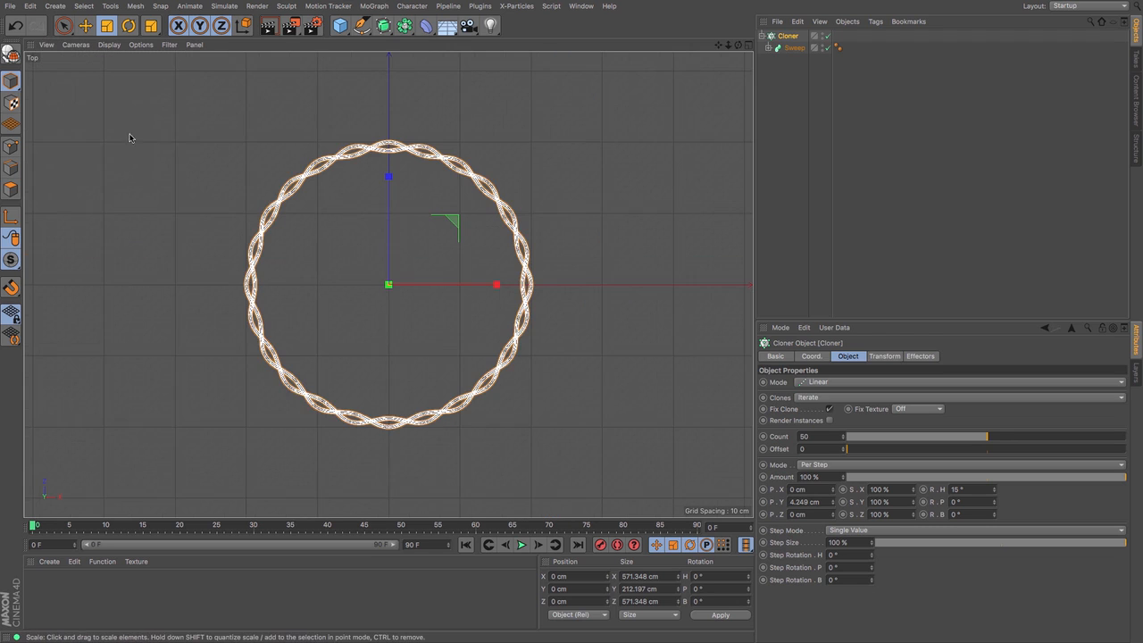
mouse_move(727, 47)
left_mouse_down()
mouse_move(763, 46)
mouse_move(748, 46)
left_mouse_up()
key("F1")
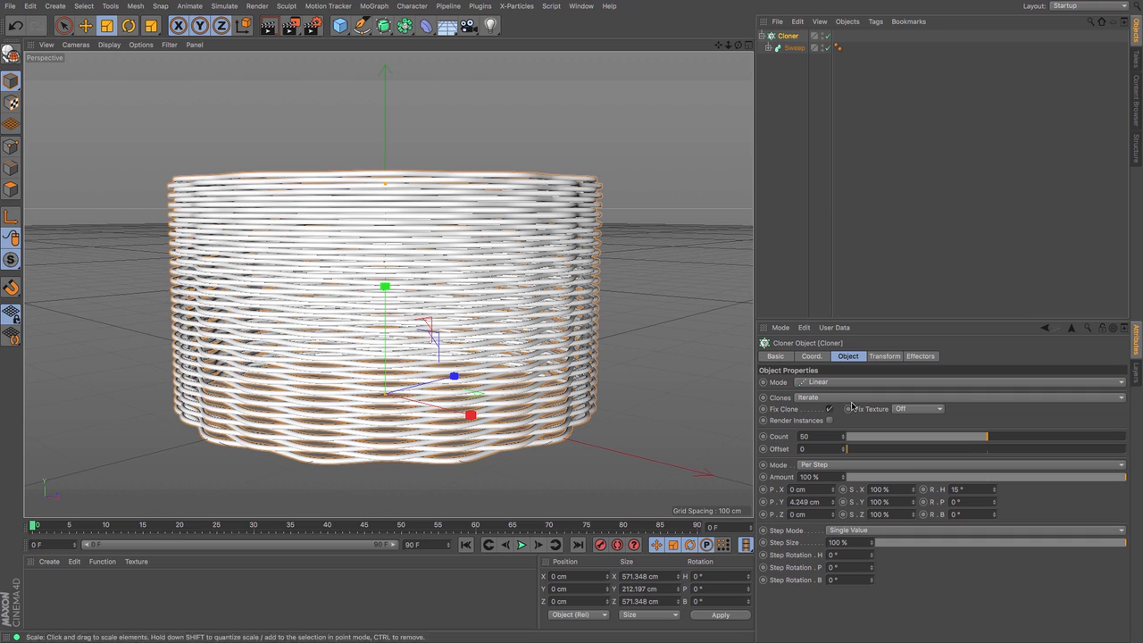
left_click(884, 489)
type("101")
key("Tab")
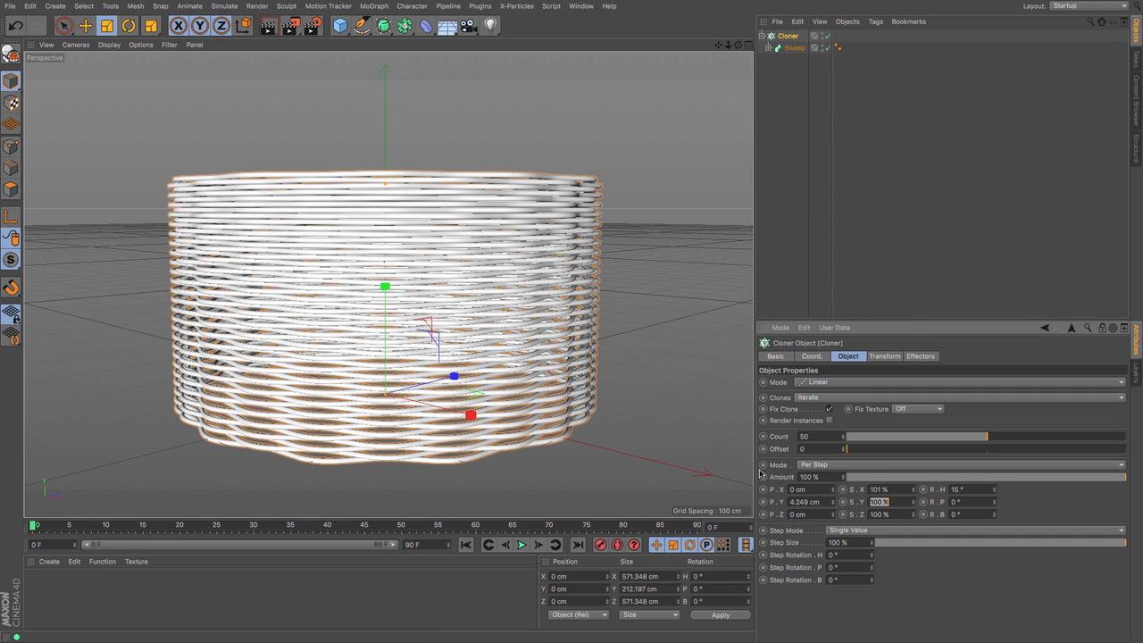
type("01")
key("Return")
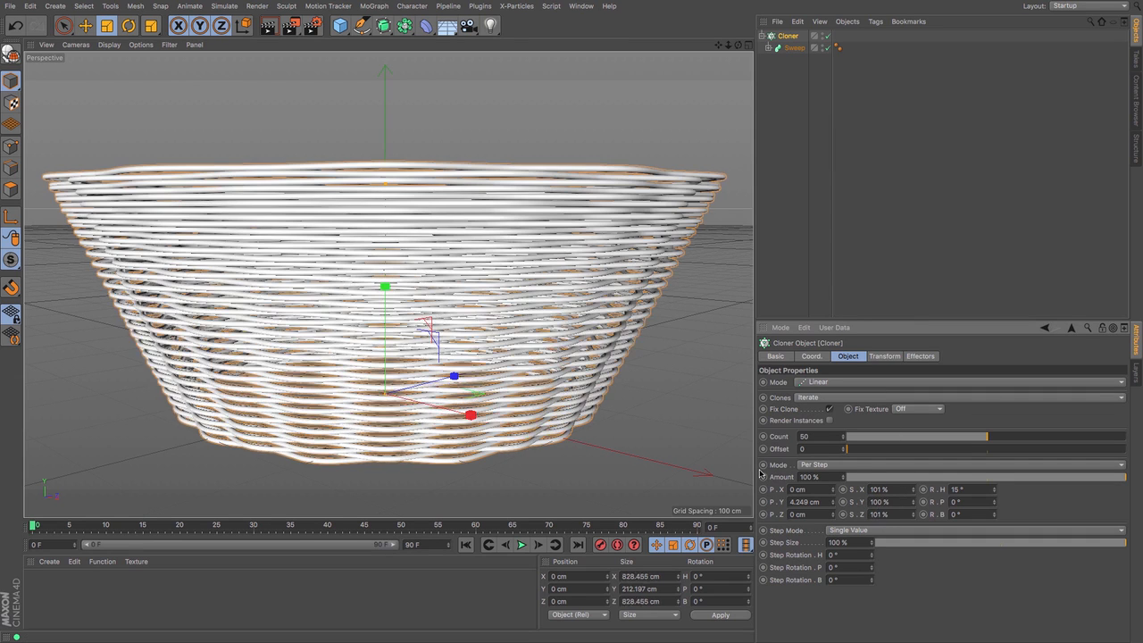
left_click(798, 96)
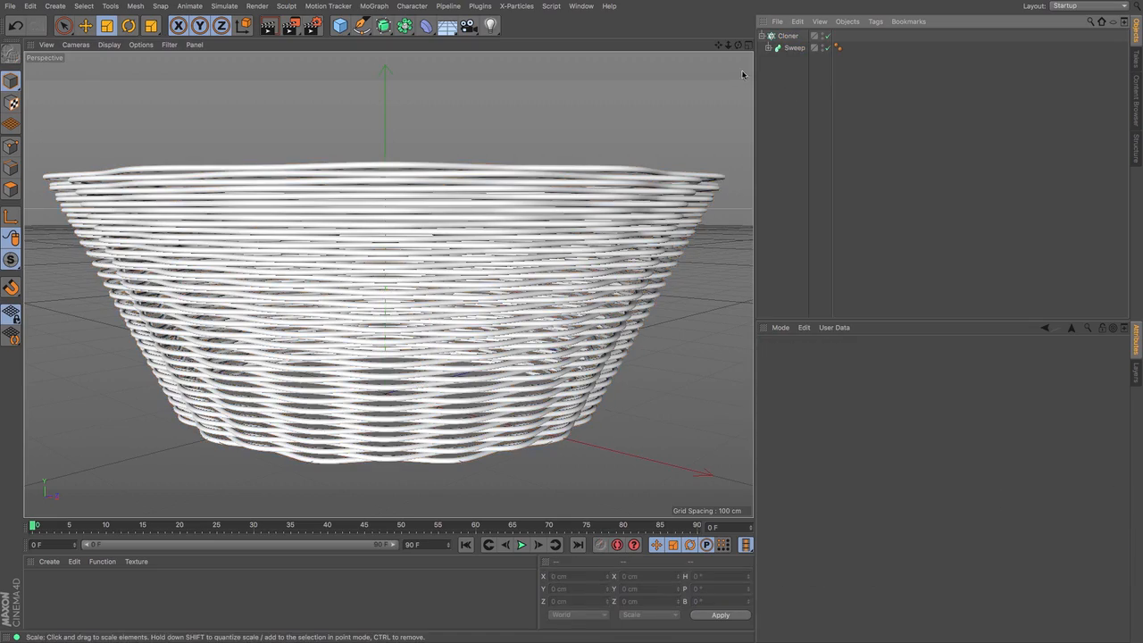
left_click_drag(730, 46, 719, 49)
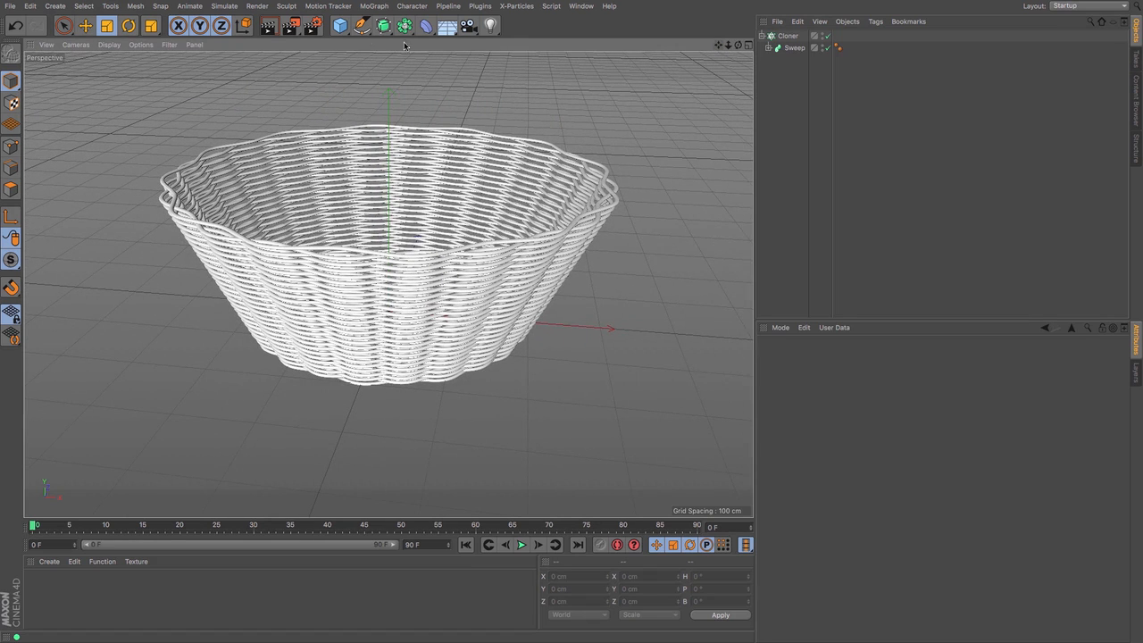
Add a Cone primitive with a top radius of 28 cm and a bottom radius of 24 cm
left_click(347, 31)
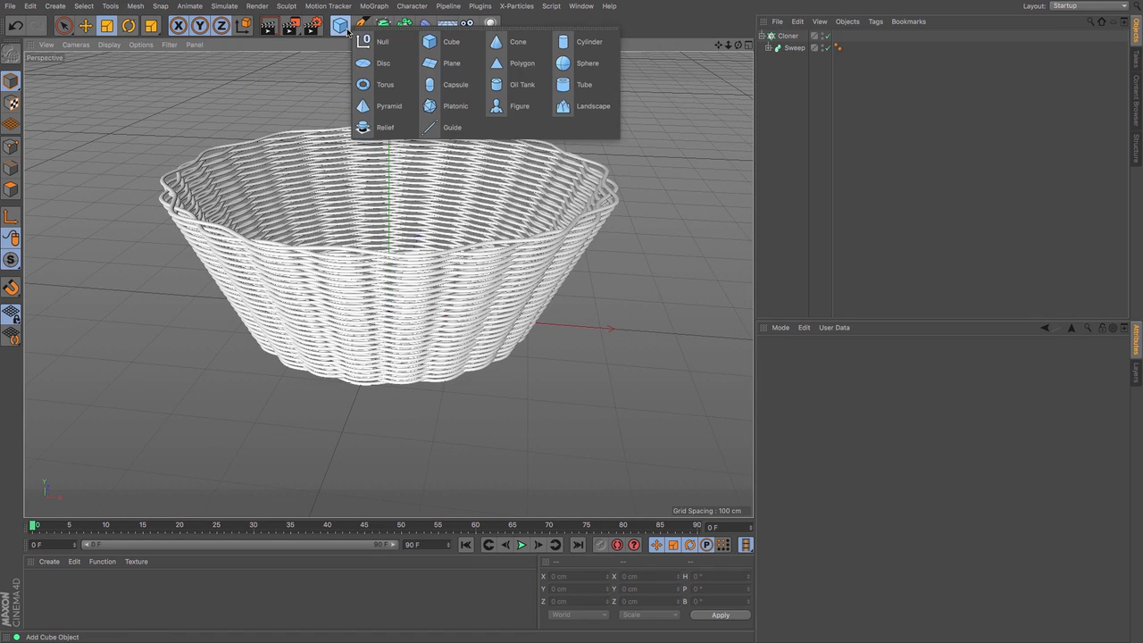
left_click(507, 44)
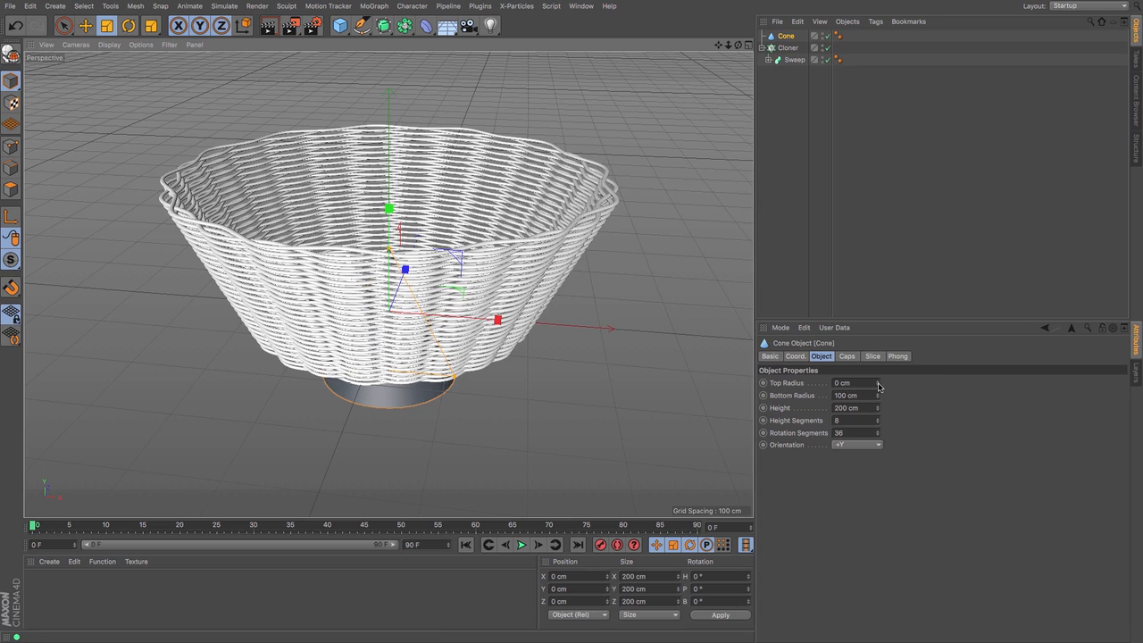
left_click_drag(879, 385, 878, 425)
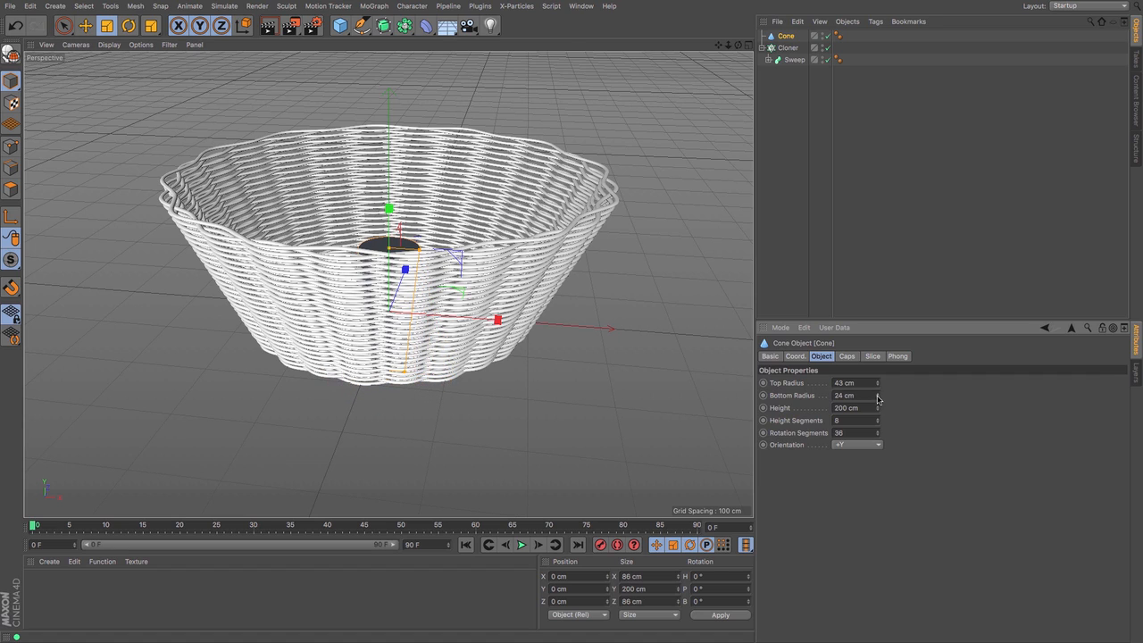
left_click_drag(880, 386, 879, 393)
Create a second Cloner and make the cone its child
left_click_drag(738, 45, 715, 68)
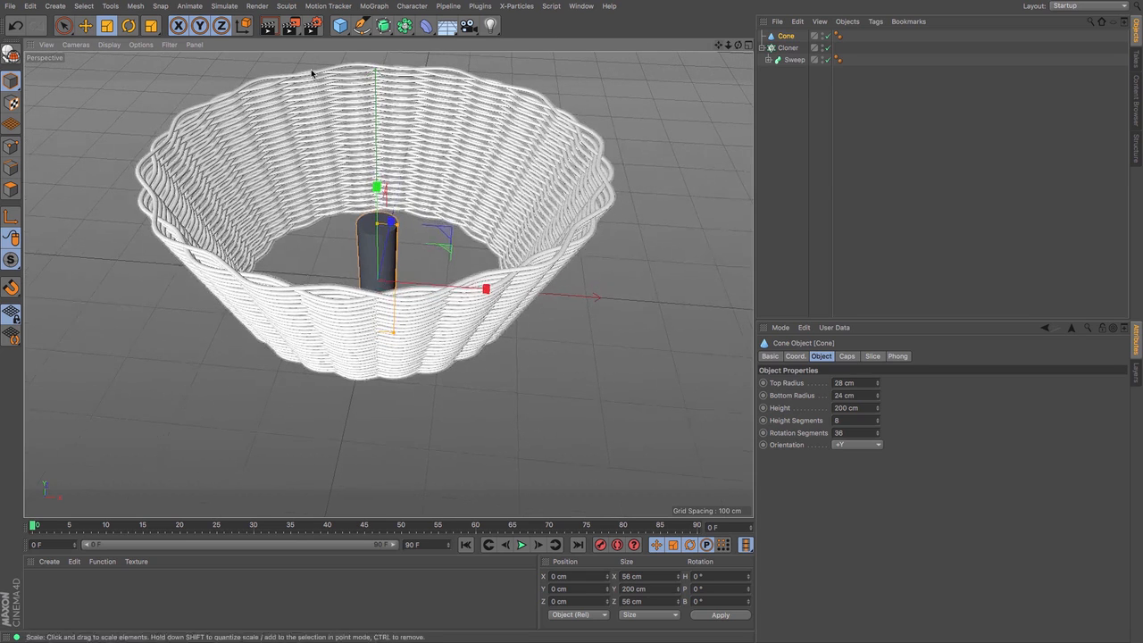
left_click(389, 8)
left_click(401, 144)
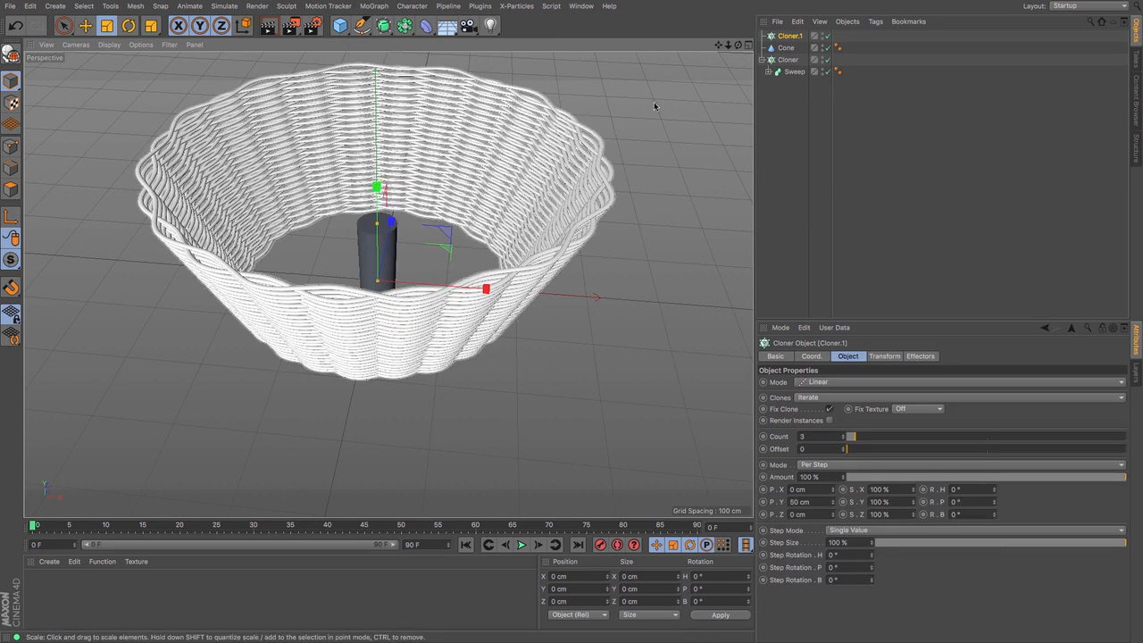
left_click_drag(787, 49, 789, 39)
left_click(788, 36)
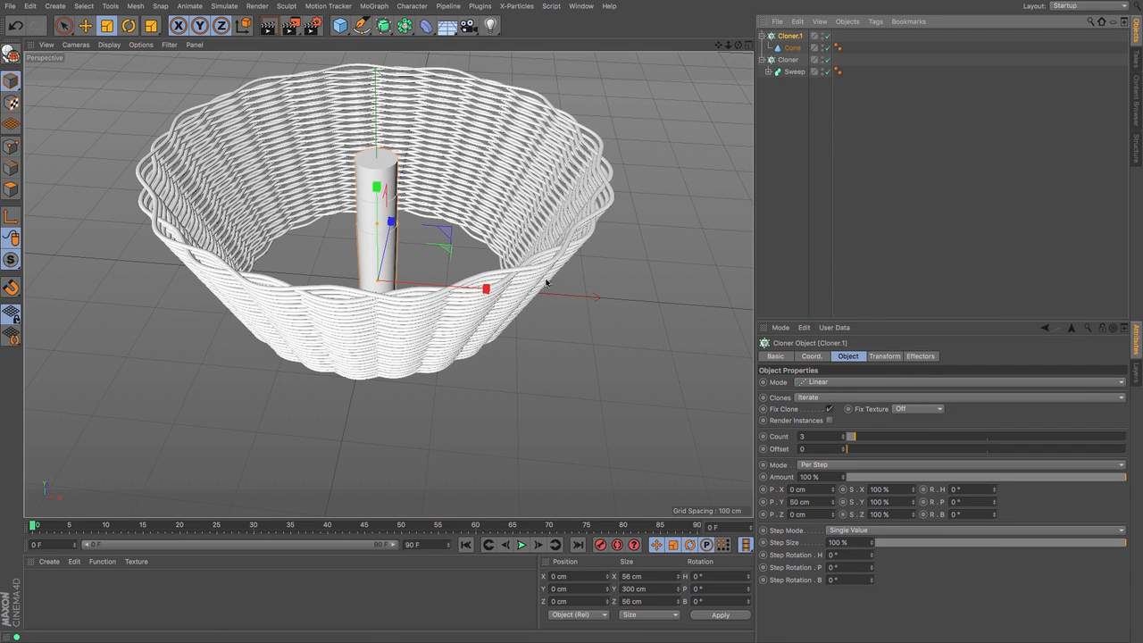
Switch the cone's Cloner to Radial mode and arrange its clones in the XZ plane
left_click(977, 388)
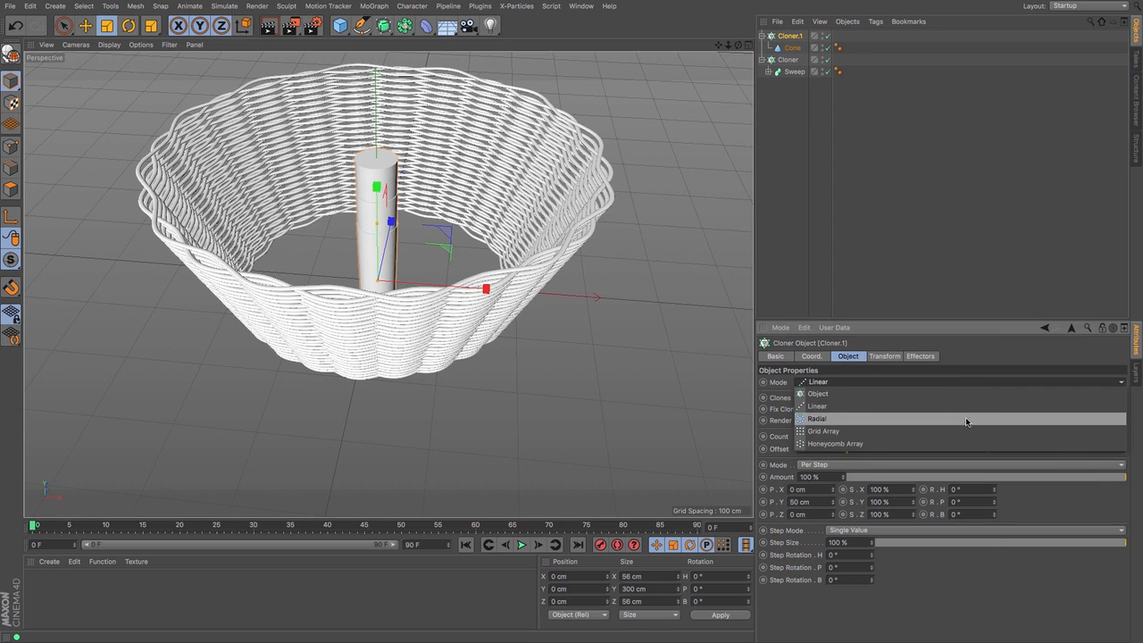
left_click(966, 420)
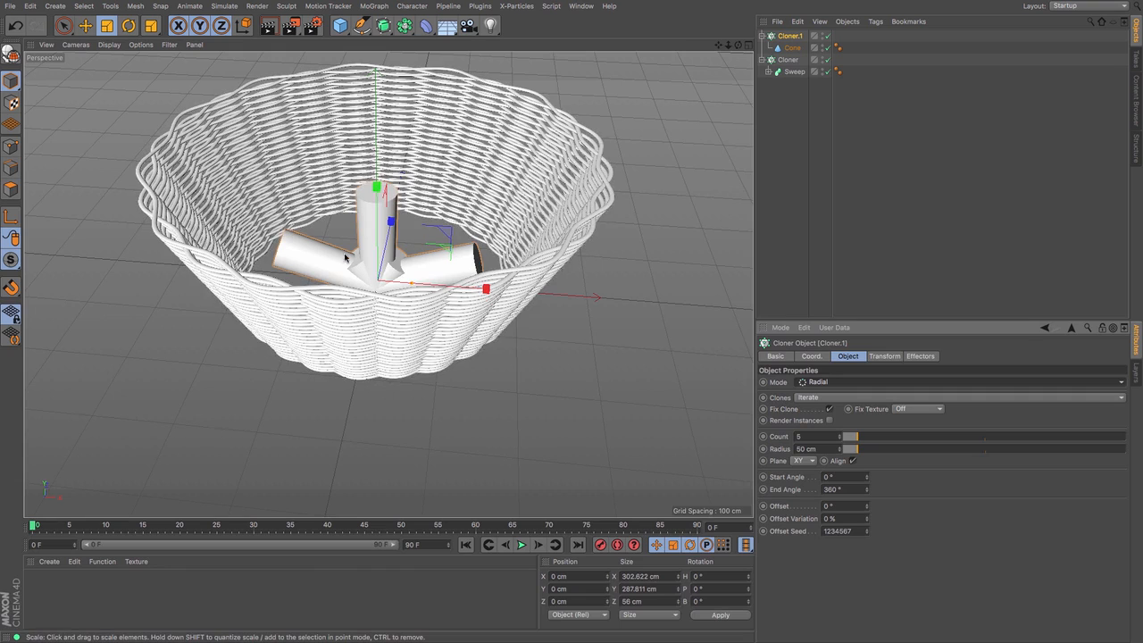
left_click(804, 464)
left_click(805, 473)
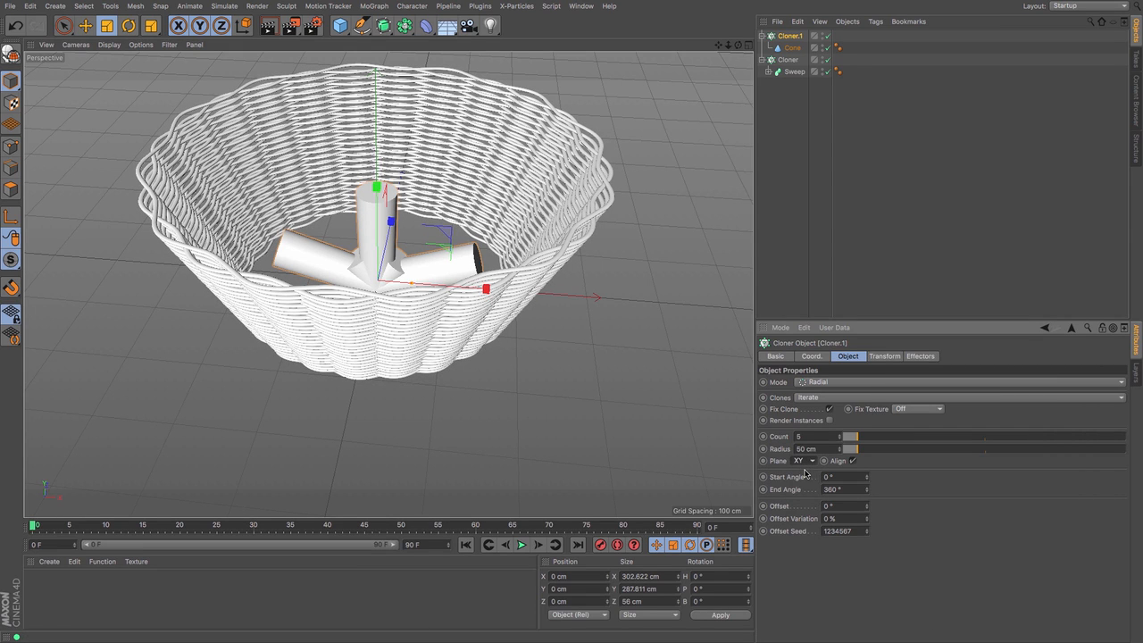
key("Down")
key("Down")
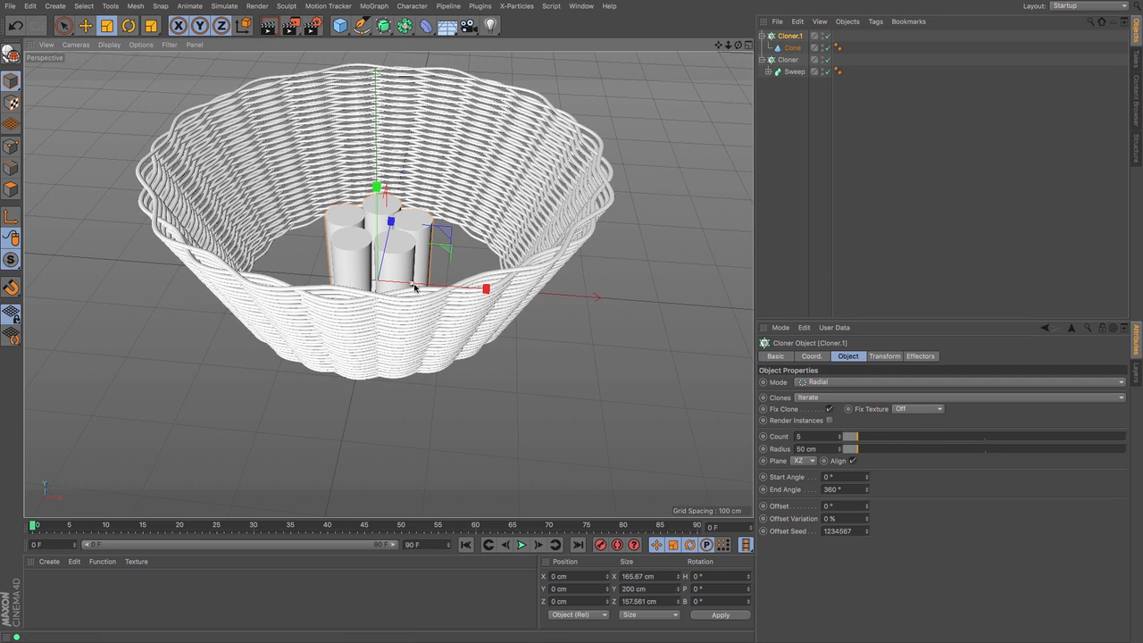
Widen the radial Cloner to a radius of about 133.5 cm and set its count to 24, checking from the top view
left_click_drag(410, 286, 474, 308)
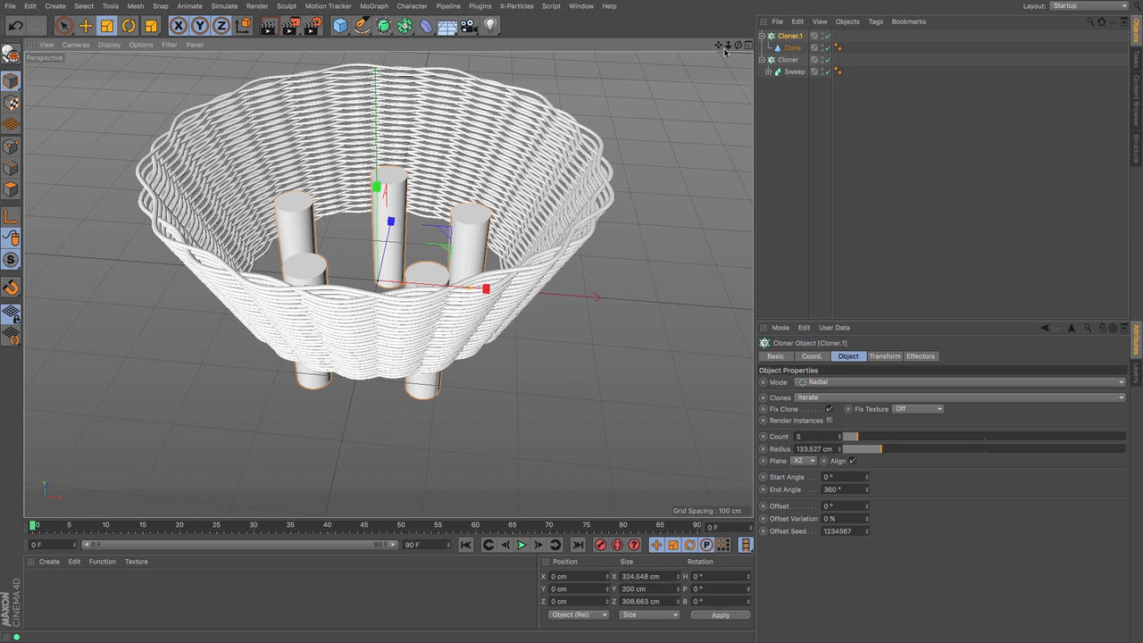
left_click_drag(727, 47, 714, 52)
key("F2")
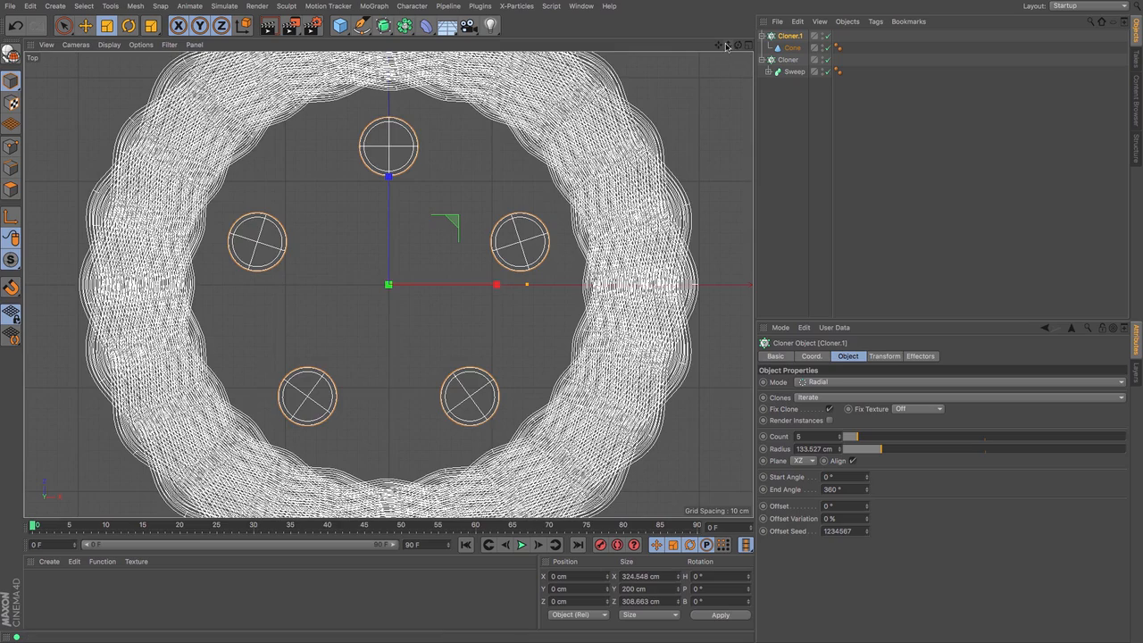
mouse_move(727, 45)
left_mouse_down()
mouse_move(692, 48)
mouse_move(732, 45)
left_mouse_up()
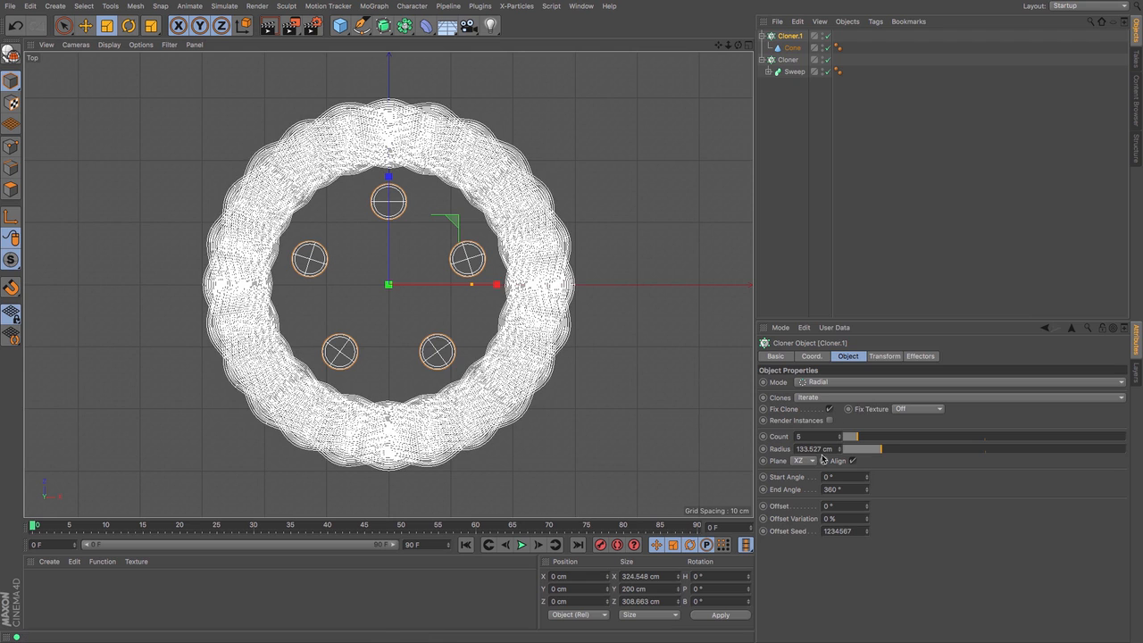
left_click_drag(811, 438, 622, 423)
type("24")
key("Return")
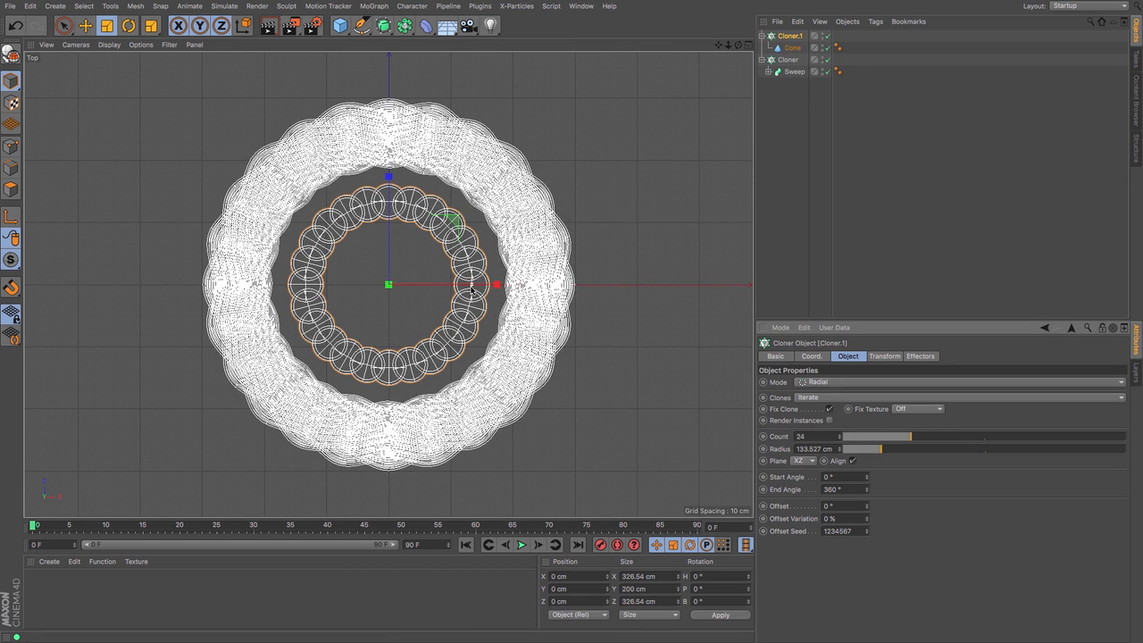
Enlarge the radial Cloner's radius to about 237.6 cm and raise the Cloner to about 103.7 cm in Y in the front view
left_click_drag(473, 287, 537, 289)
key("F4")
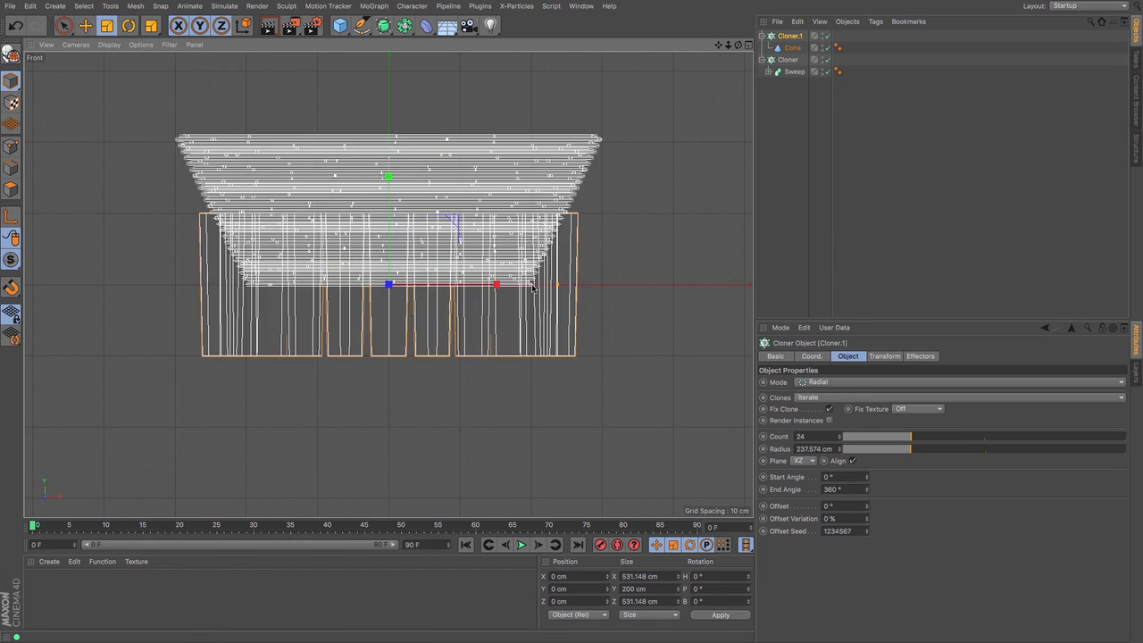
left_click(84, 25)
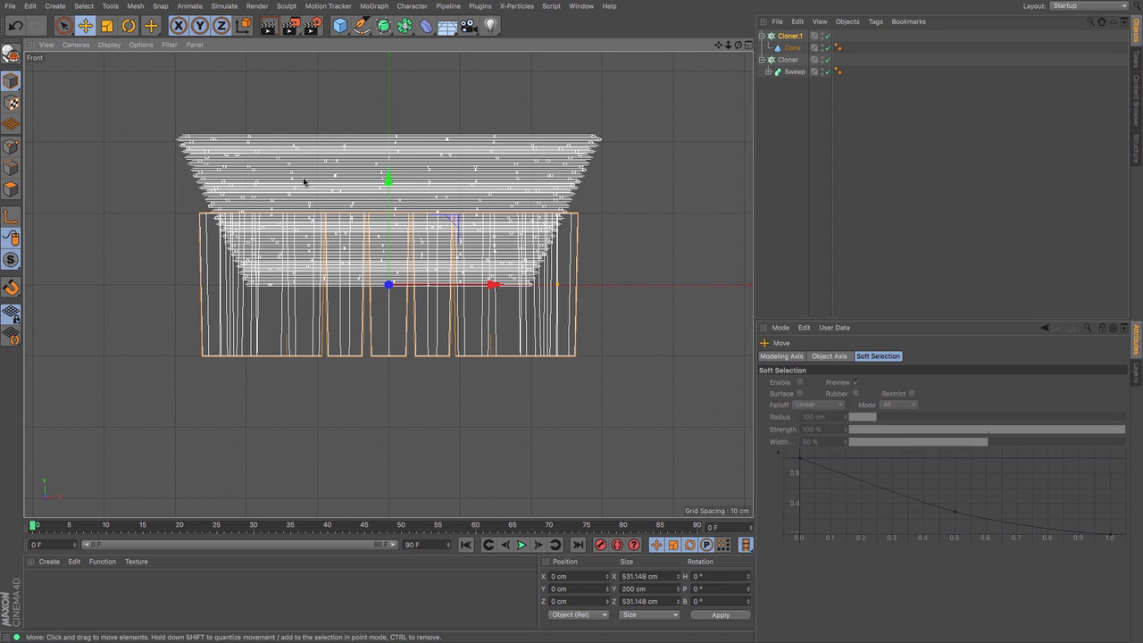
left_click_drag(387, 179, 400, 106)
key("F1")
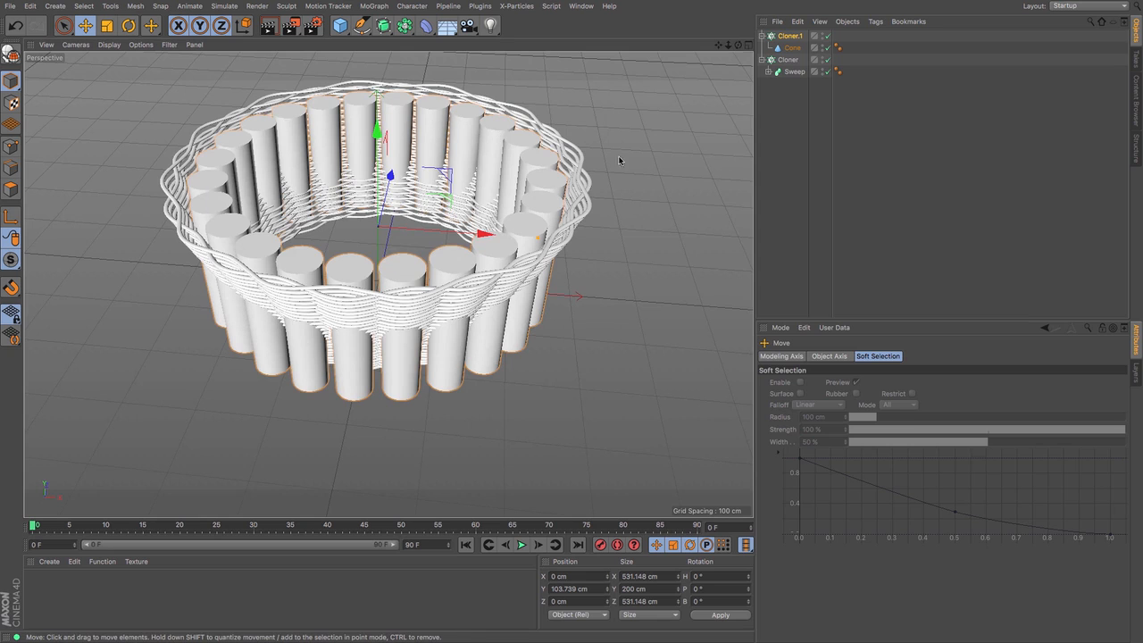
Slim the cloned cone into a thin stake by setting its top and bottom radii to 5 cm
left_click(789, 36)
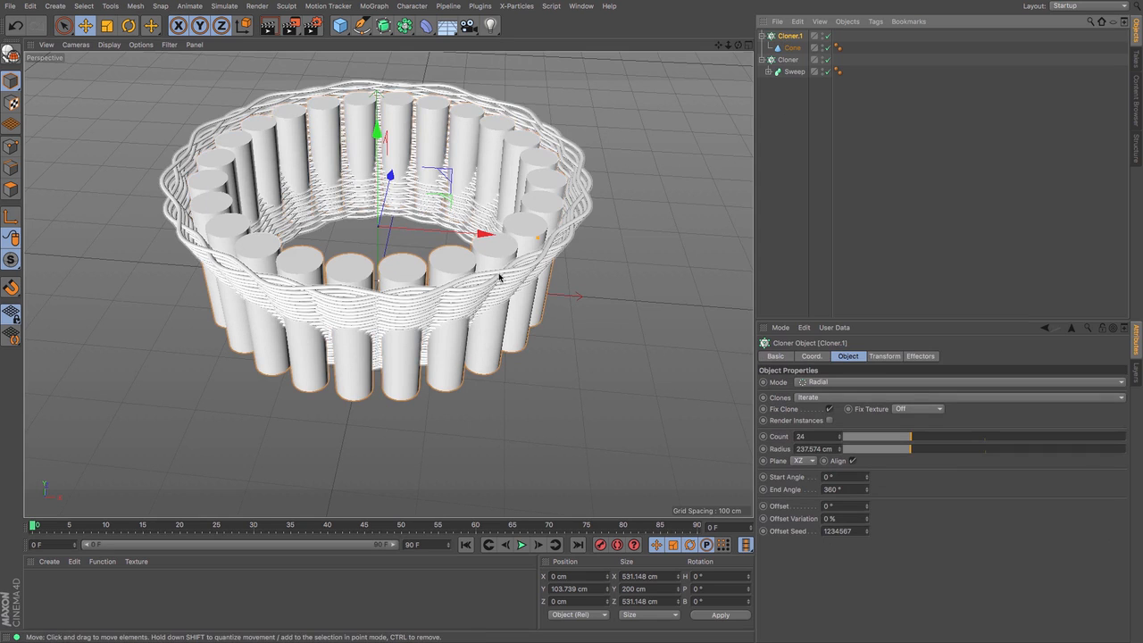
left_click(792, 49)
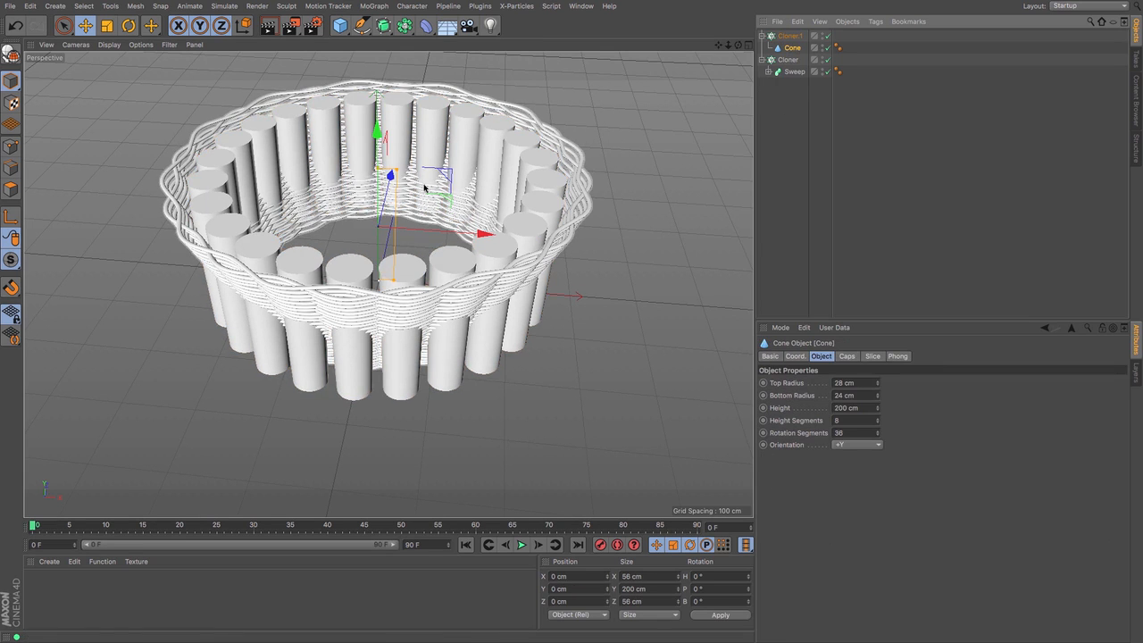
left_click_drag(397, 170, 385, 178)
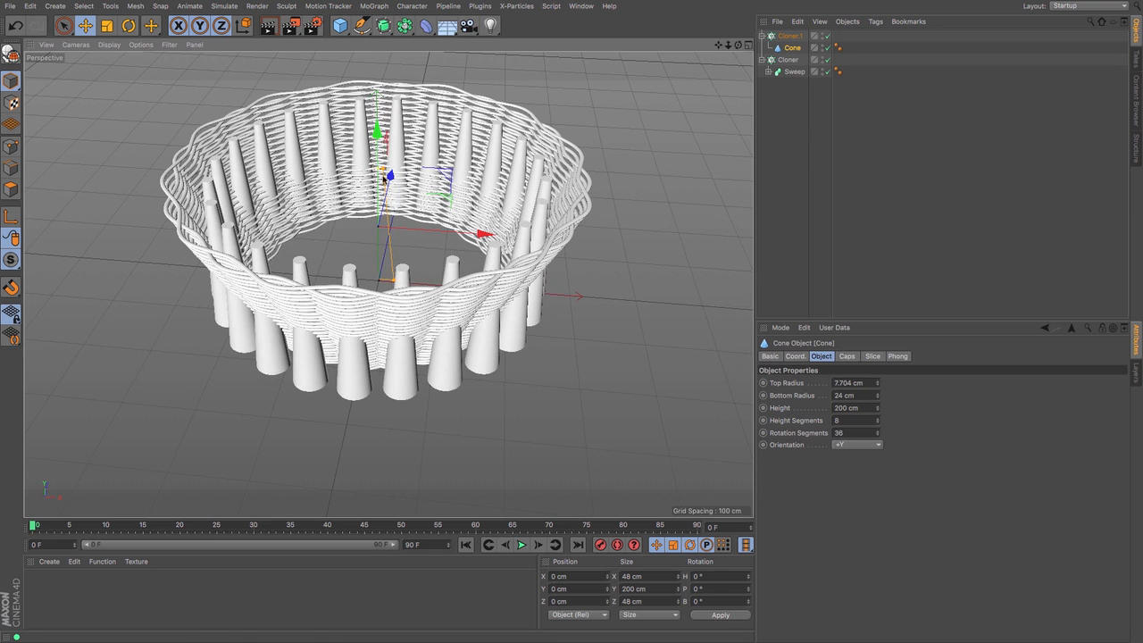
left_click_drag(392, 284, 387, 283)
left_click_drag(870, 383, 672, 373)
type("5")
key("Tab")
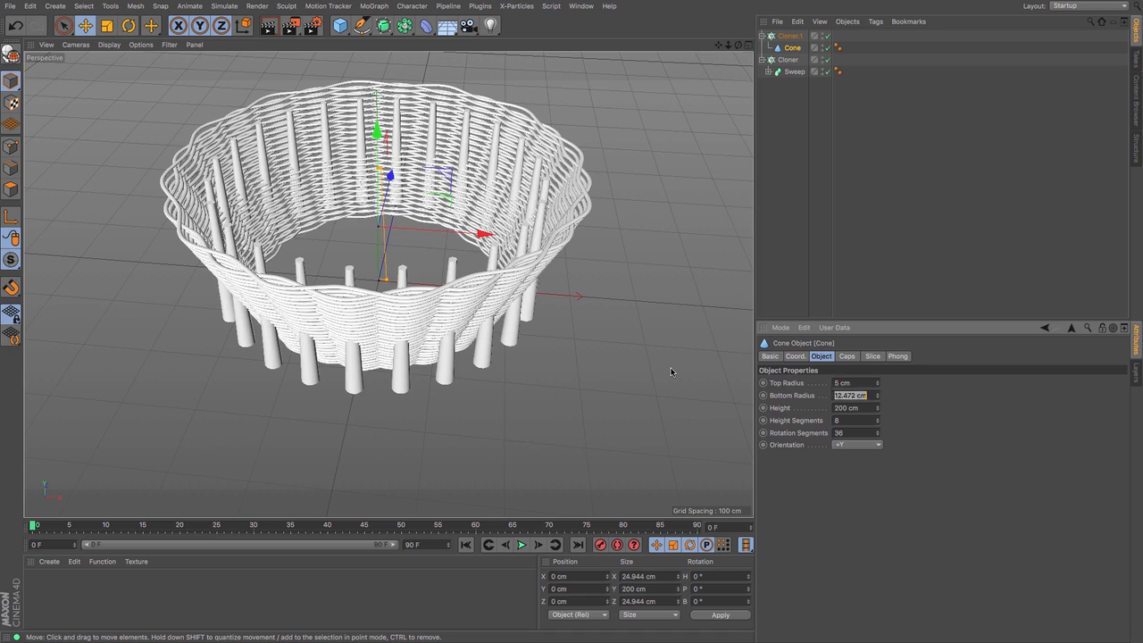
type("5")
key("Return")
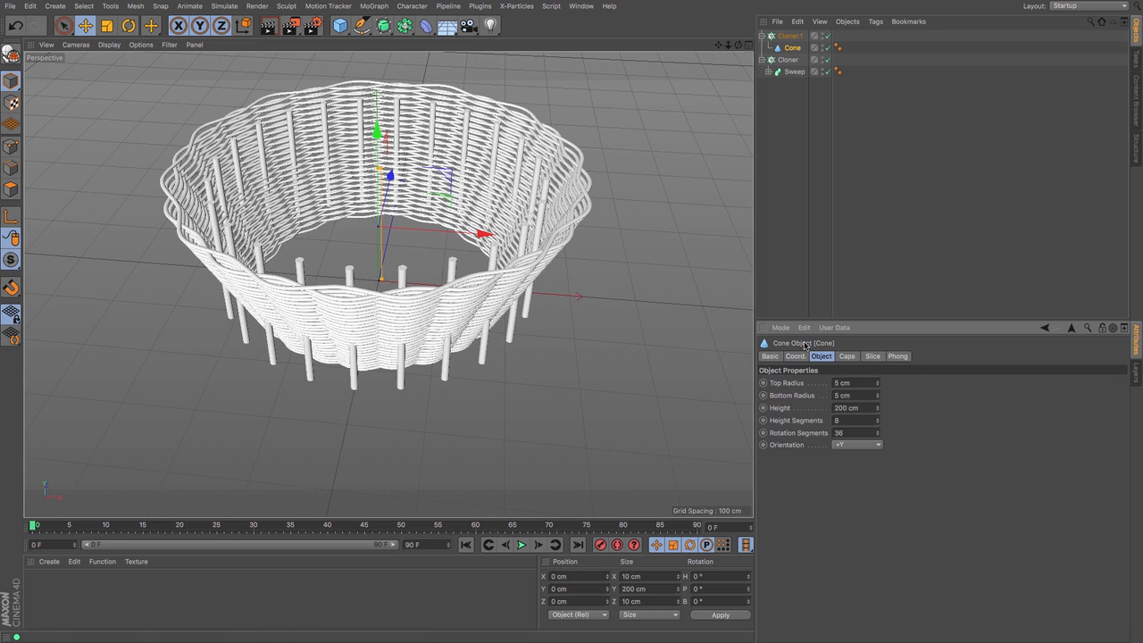
Tilt the radial Cloner's stakes to a pitch of -22° so they follow the sloped basket wall
left_click(789, 36)
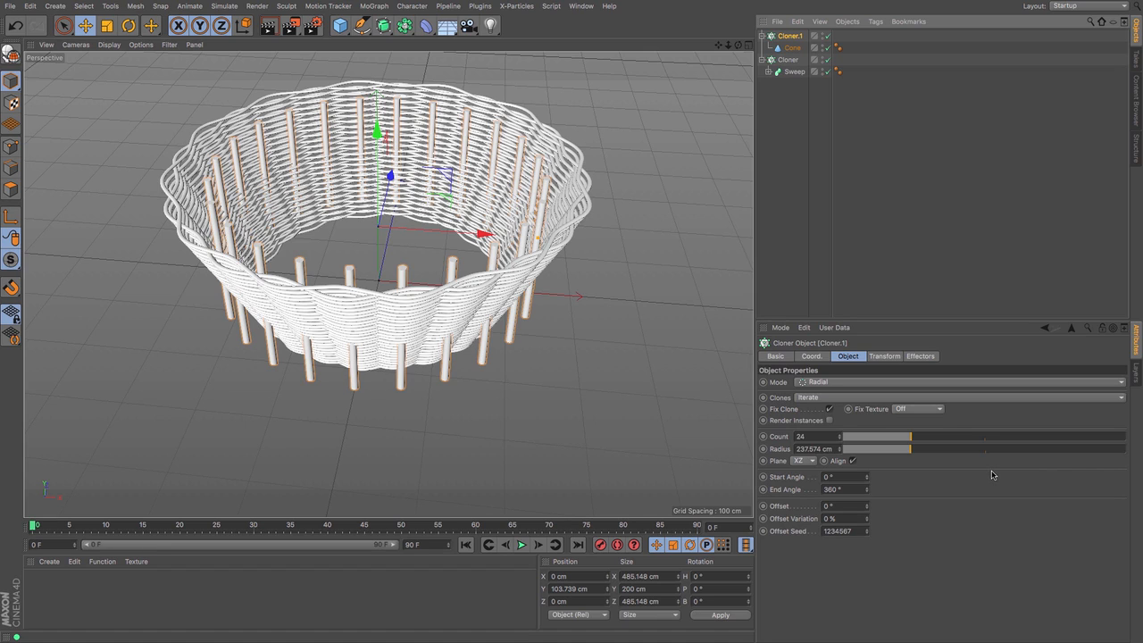
left_click(883, 357)
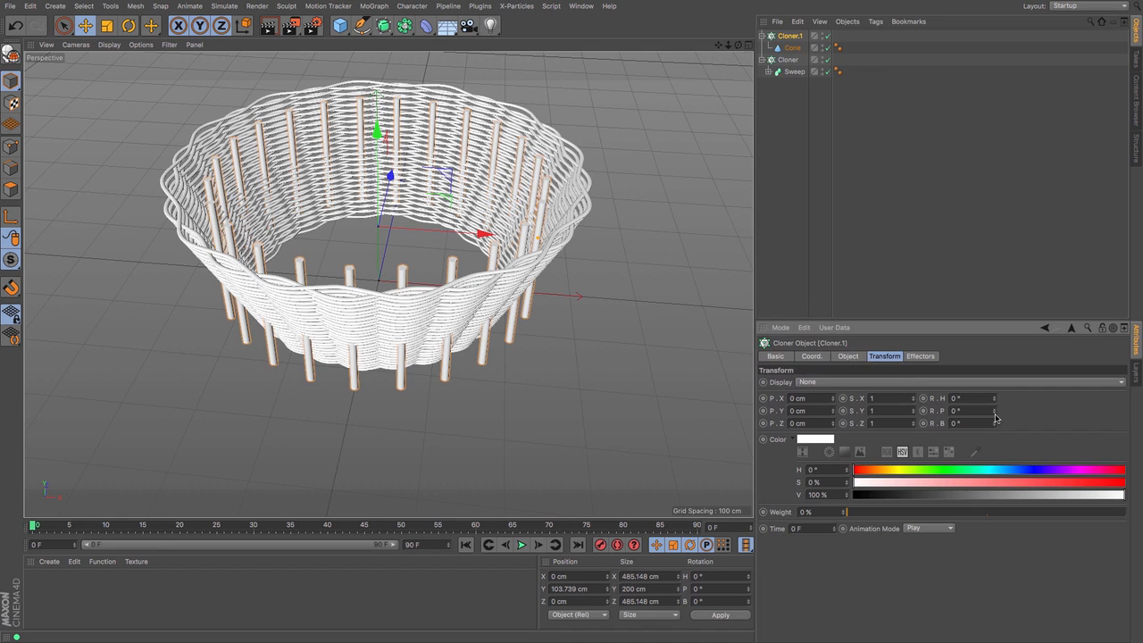
left_click_drag(993, 411, 992, 444)
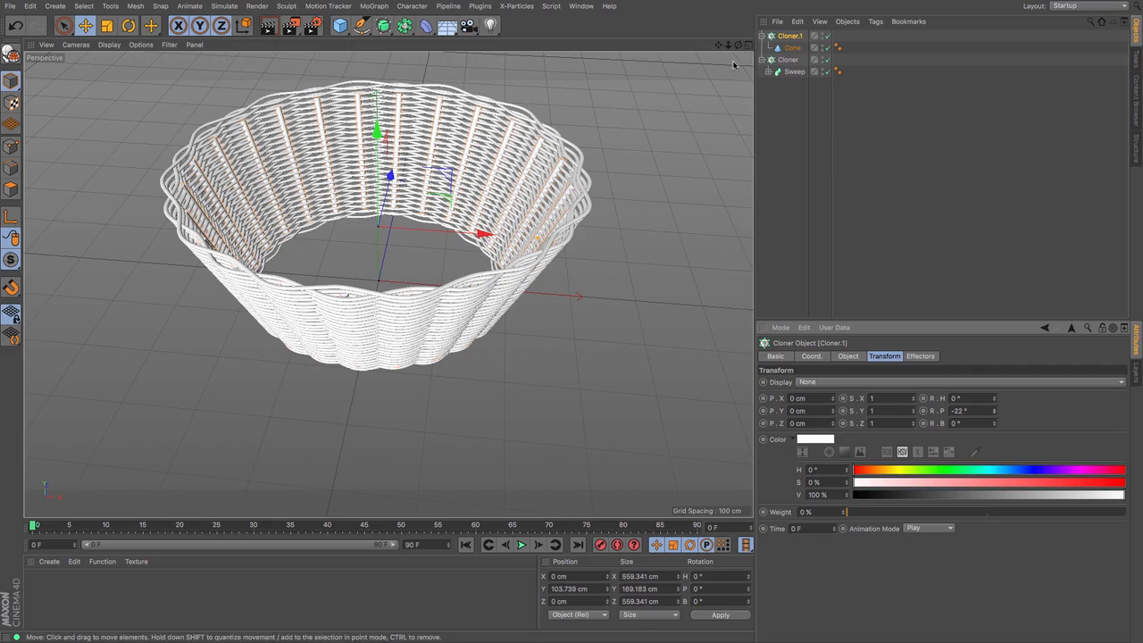
mouse_move(739, 45)
left_mouse_down()
mouse_move(636, 39)
mouse_move(614, 94)
mouse_move(710, 78)
mouse_move(738, 54)
left_mouse_up()
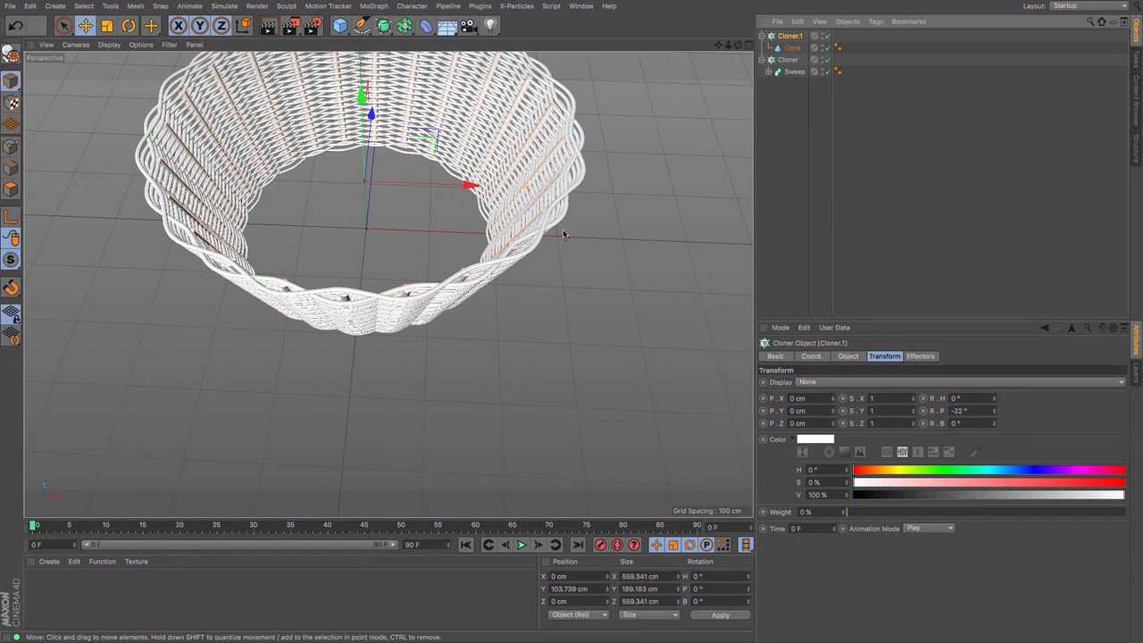
Increase the radius of the radial stake Cloner to about 244.6 cm
left_click(853, 358)
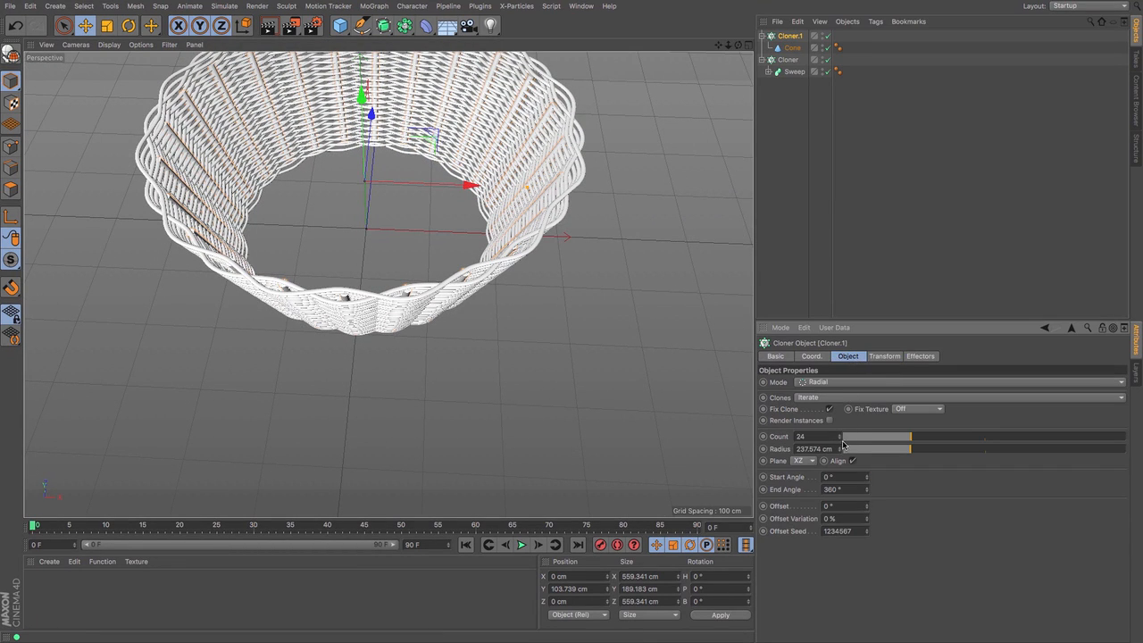
left_click_drag(839, 450, 840, 449)
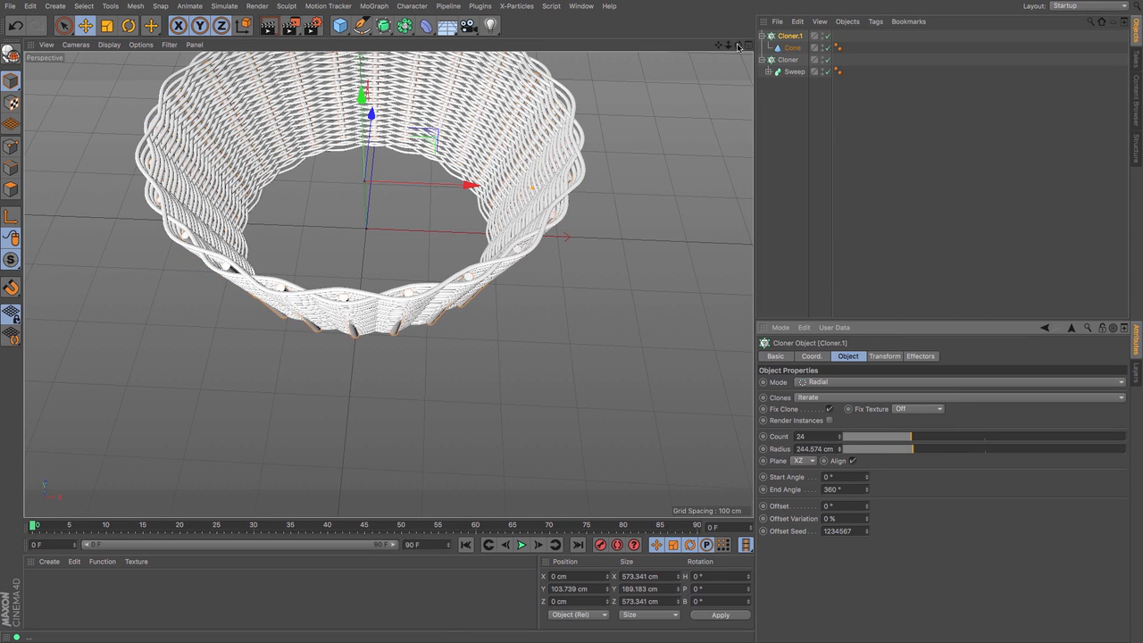
left_click_drag(738, 44, 571, 324)
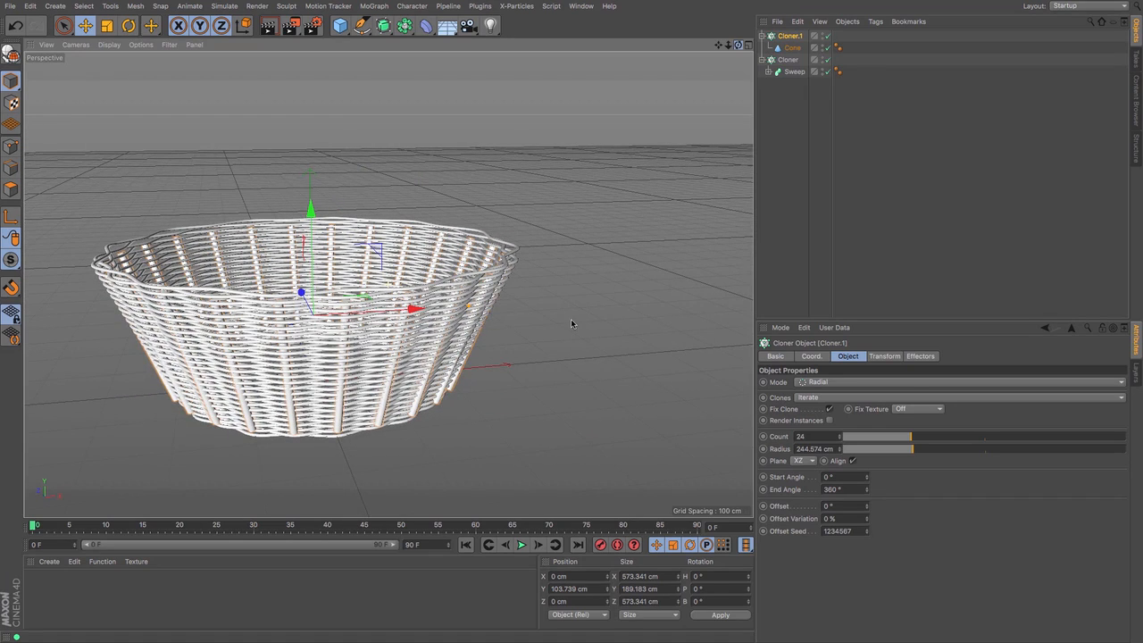
Tilt the stake Cloner's clones further outward to a pitch of -25.5°
left_click(884, 355)
left_click(995, 416)
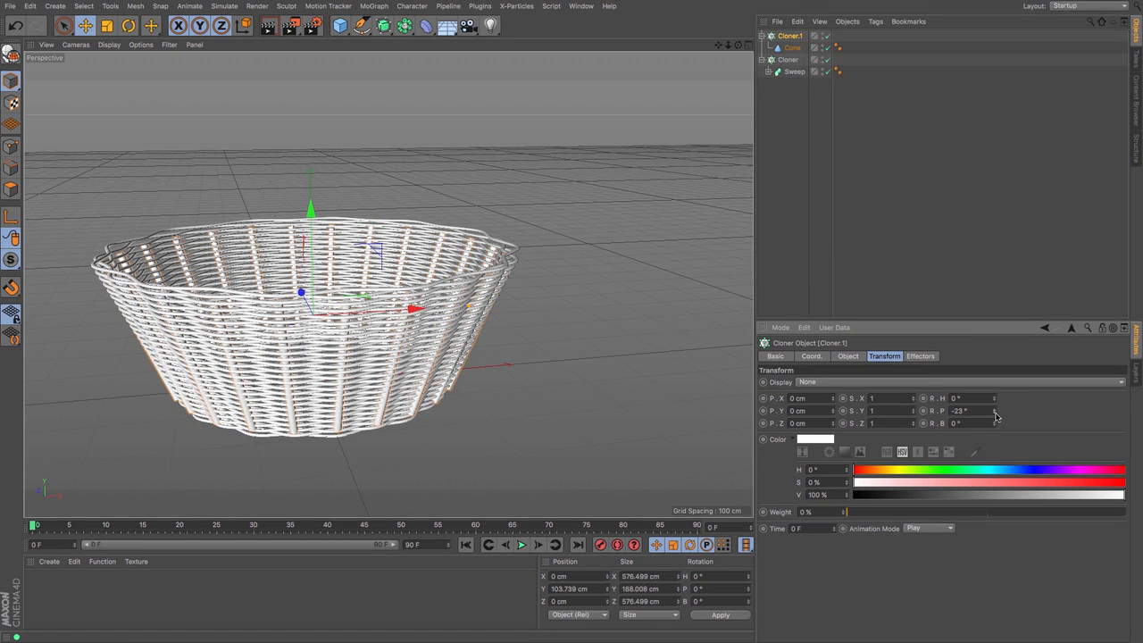
left_click(996, 416)
left_click(996, 416)
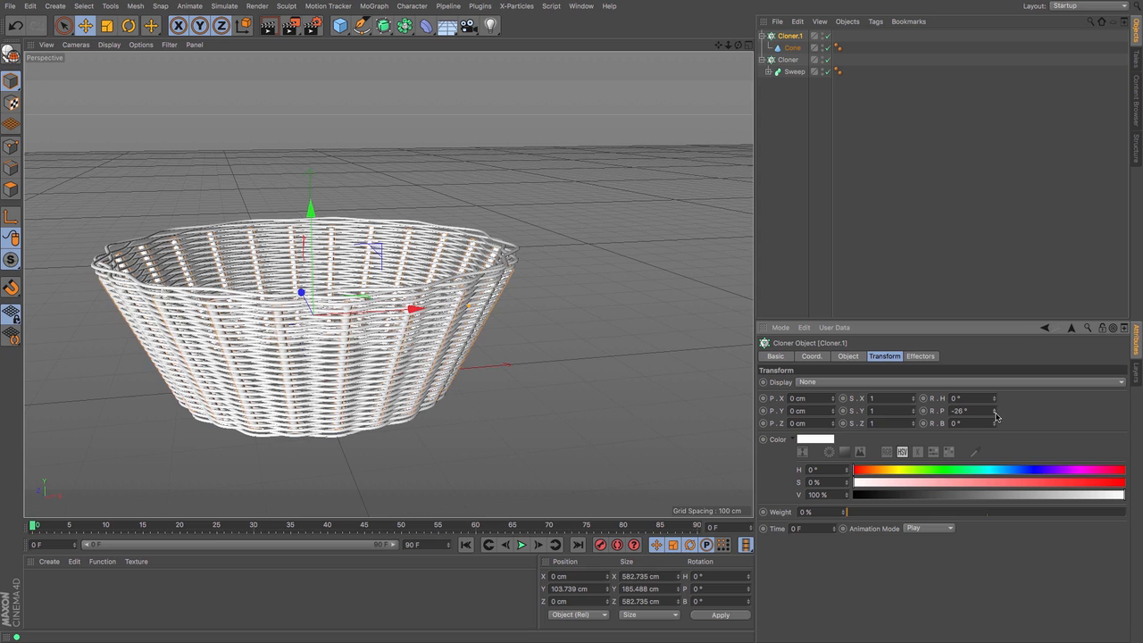
left_click(996, 416)
mouse_move(739, 46)
left_mouse_down()
mouse_move(695, 19)
mouse_move(717, 46)
left_mouse_up()
Lengthen the cloned cone to a height of 235 cm so the stakes span the full basket wall, using the front view
key("F4")
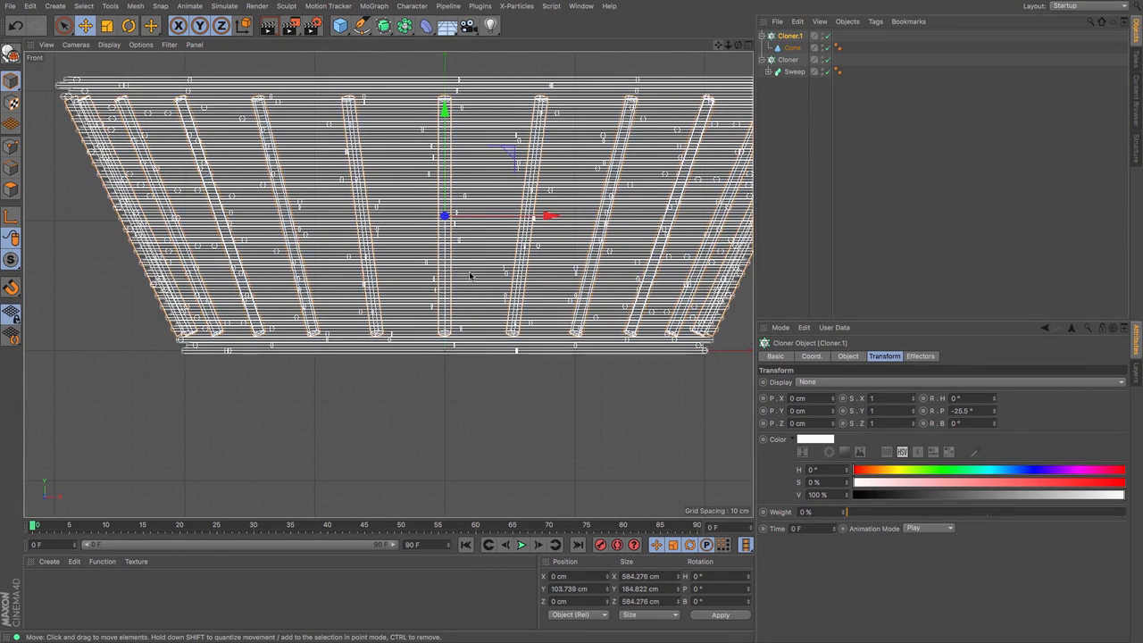
left_click(786, 49)
left_click_drag(878, 411, 882, 380)
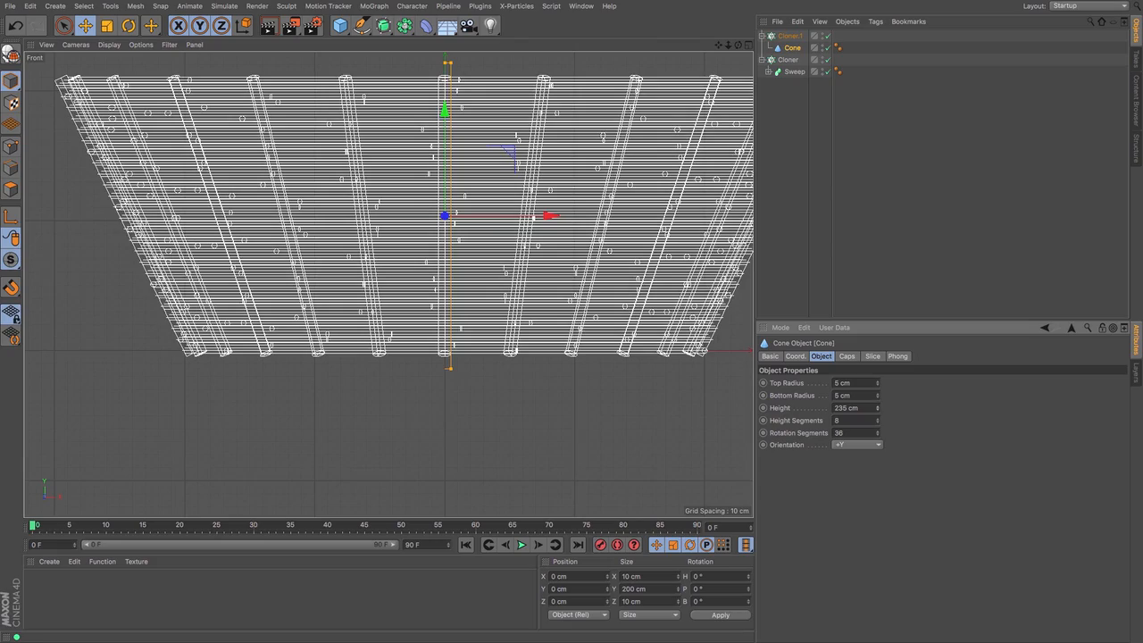
key("F1")
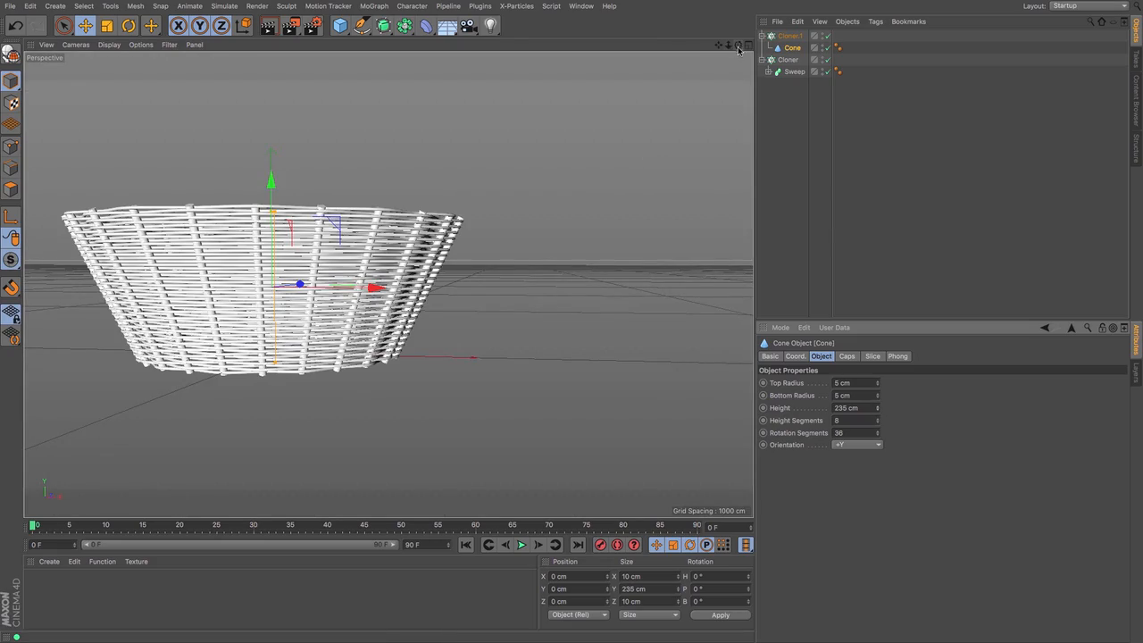
left_click_drag(738, 47, 805, 224)
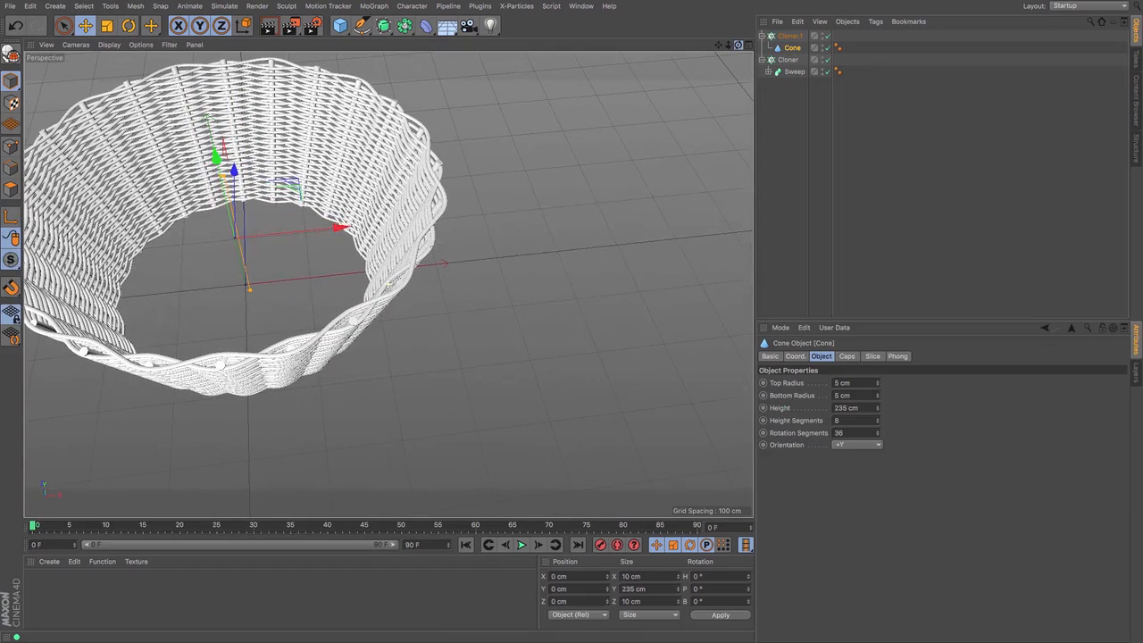
Reduce the tilt of the stake Cloner's clones to a pitch of -24°
left_click(788, 36)
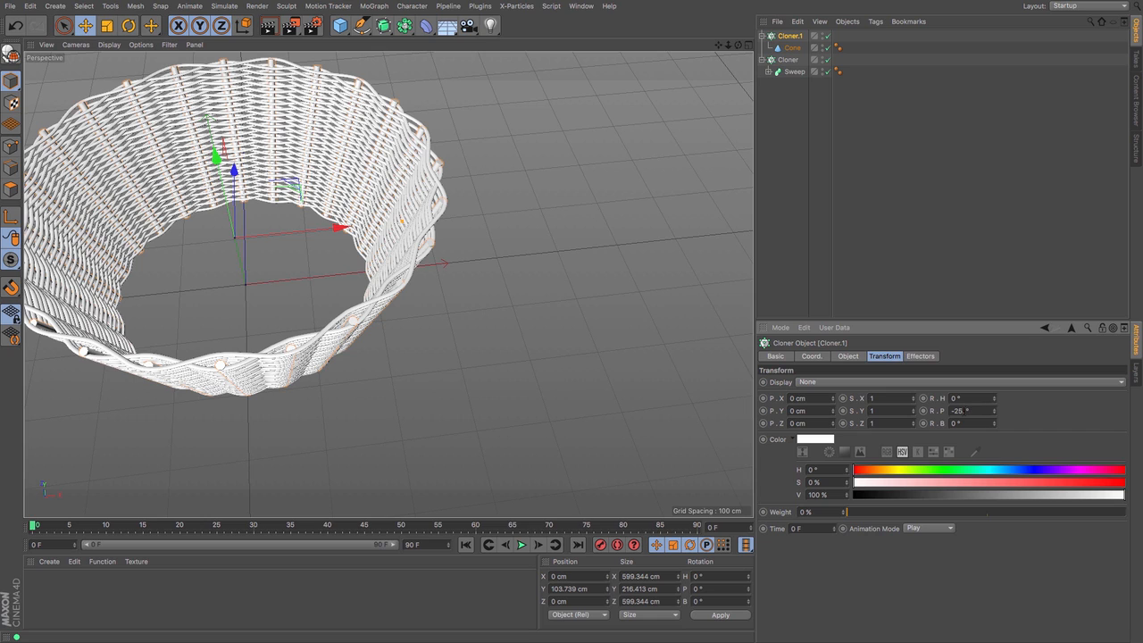
key("Return")
left_click(993, 412)
left_click(995, 409)
left_click(995, 410)
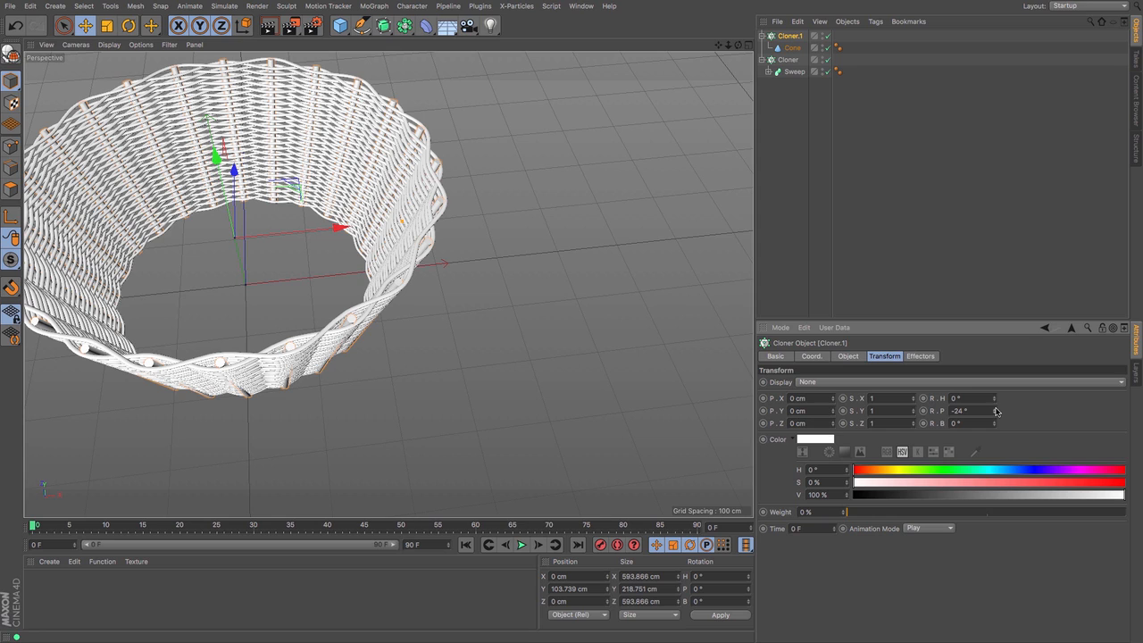
Decrease the stake Cloner's radius to about 241.6 cm so the stakes sit inside the weave
left_click(848, 356)
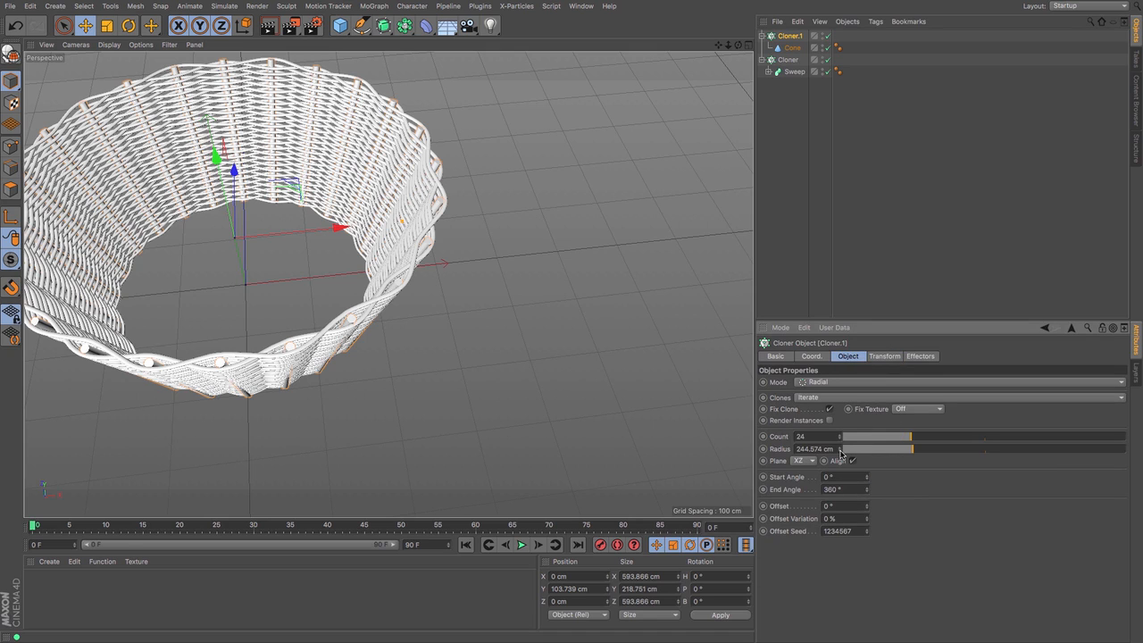
left_click(840, 452)
left_click(840, 451)
left_click(840, 452)
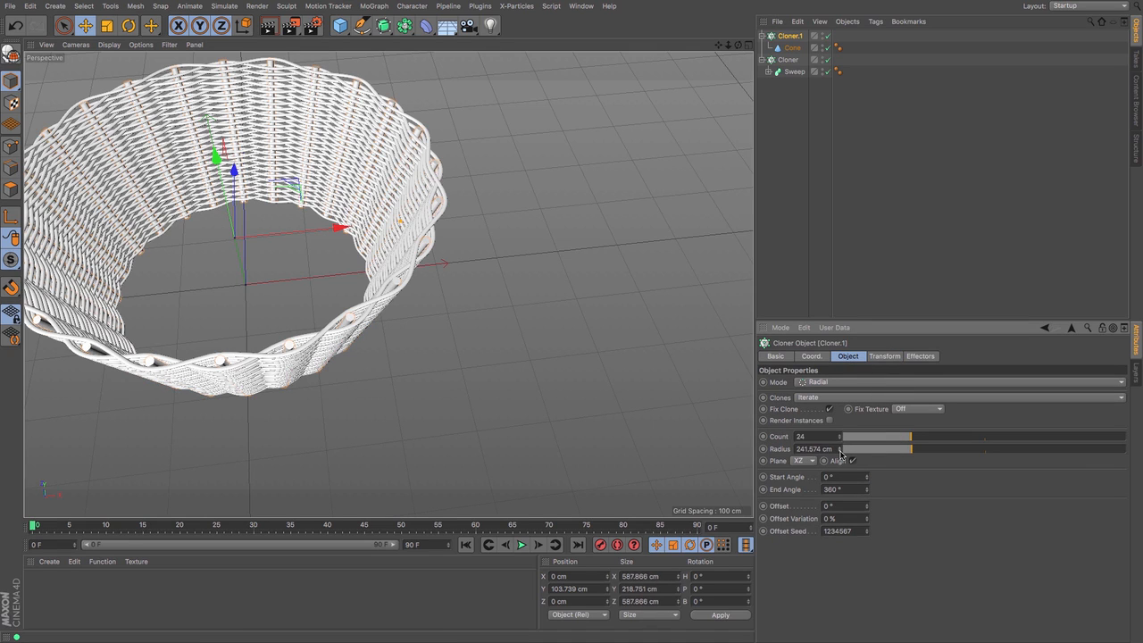
Taper the stakes by setting the cone's bottom radius to 4 cm, and check the fit around the basket
left_click_drag(720, 45, 744, 59)
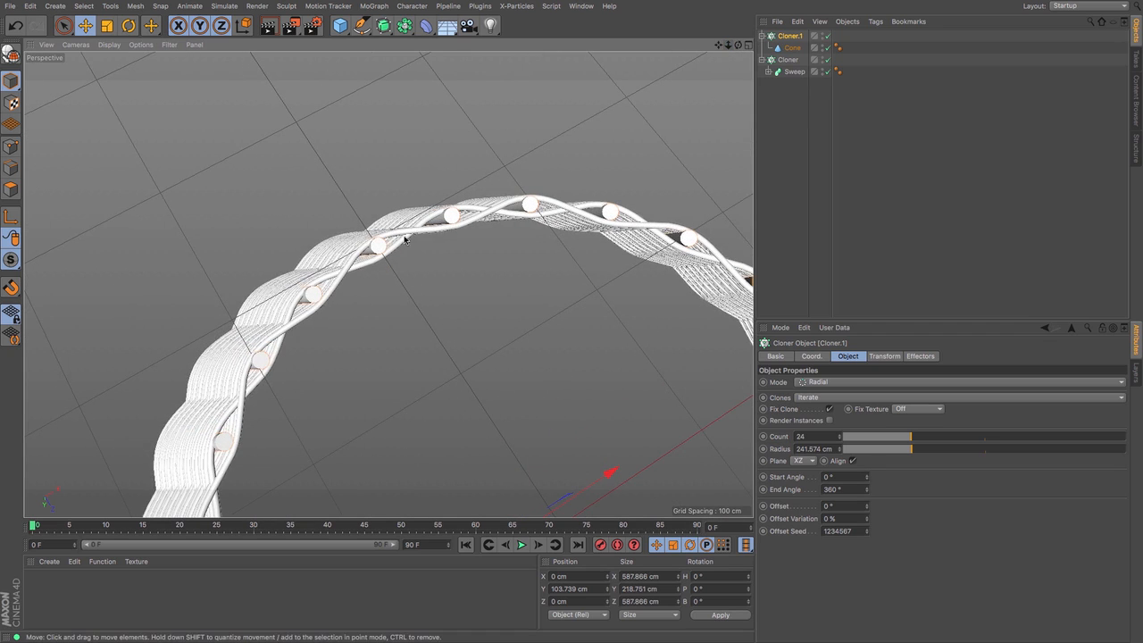
left_click(791, 48)
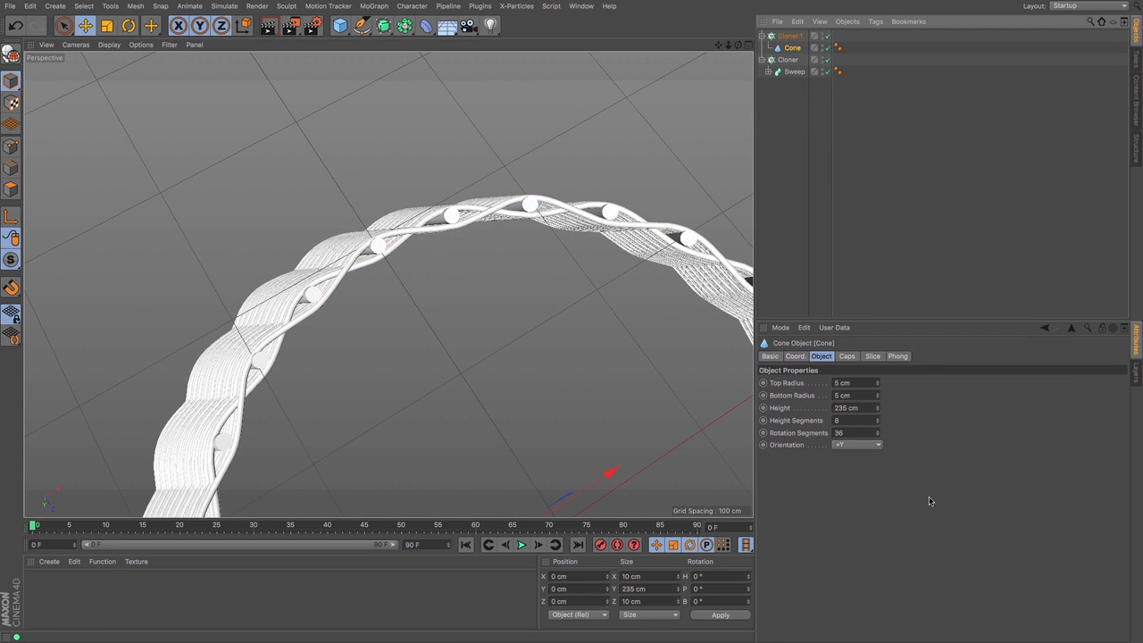
left_click(877, 399)
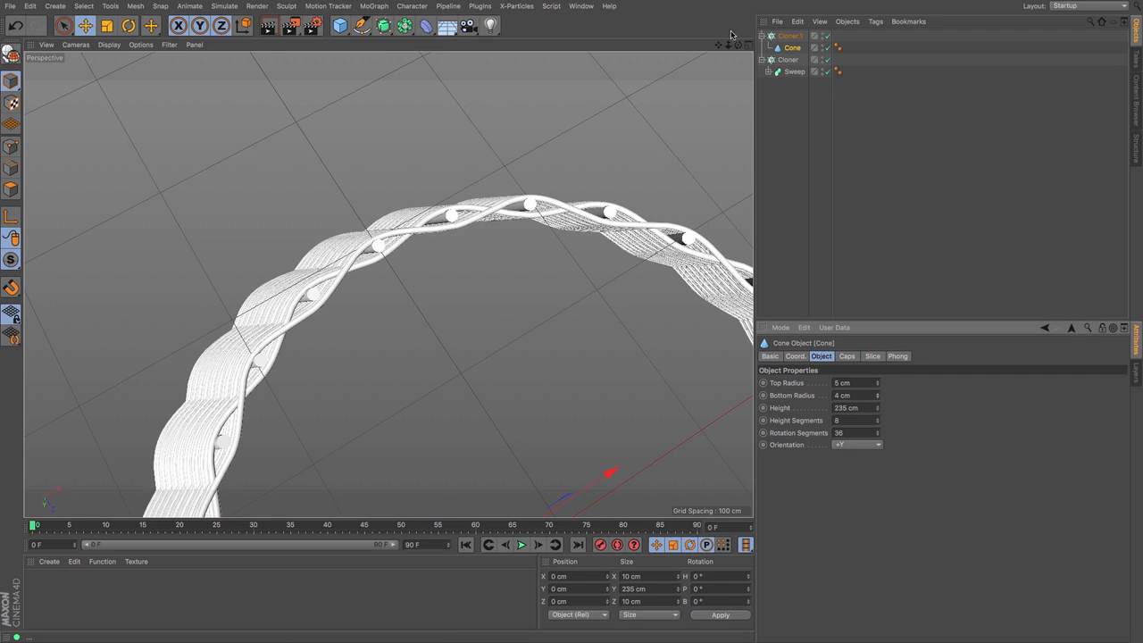
left_click_drag(736, 46, 808, 45)
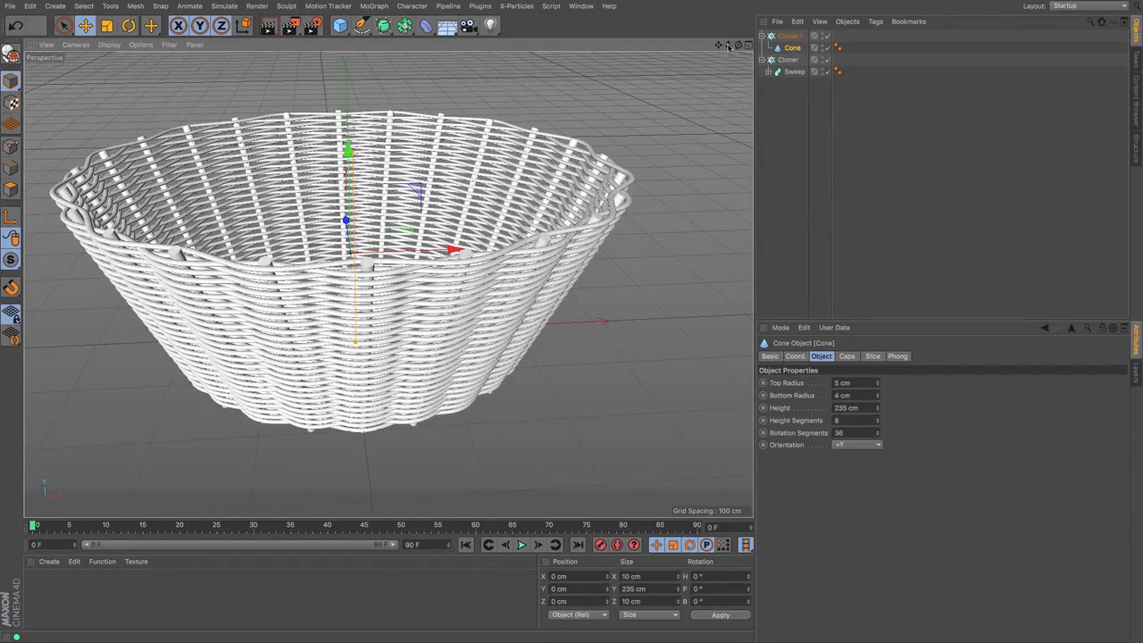
left_click_drag(728, 45, 632, 31)
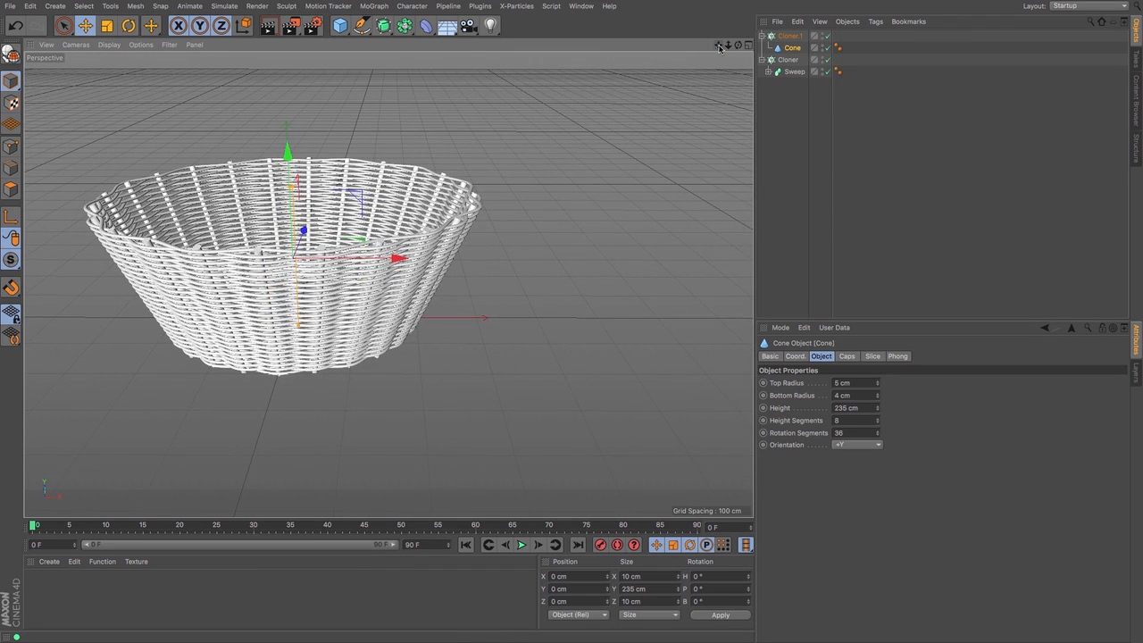
Add a circle spline, raise it above the basket to about 358 cm in Y and scale it down to about 20 cm across
left_click(362, 26)
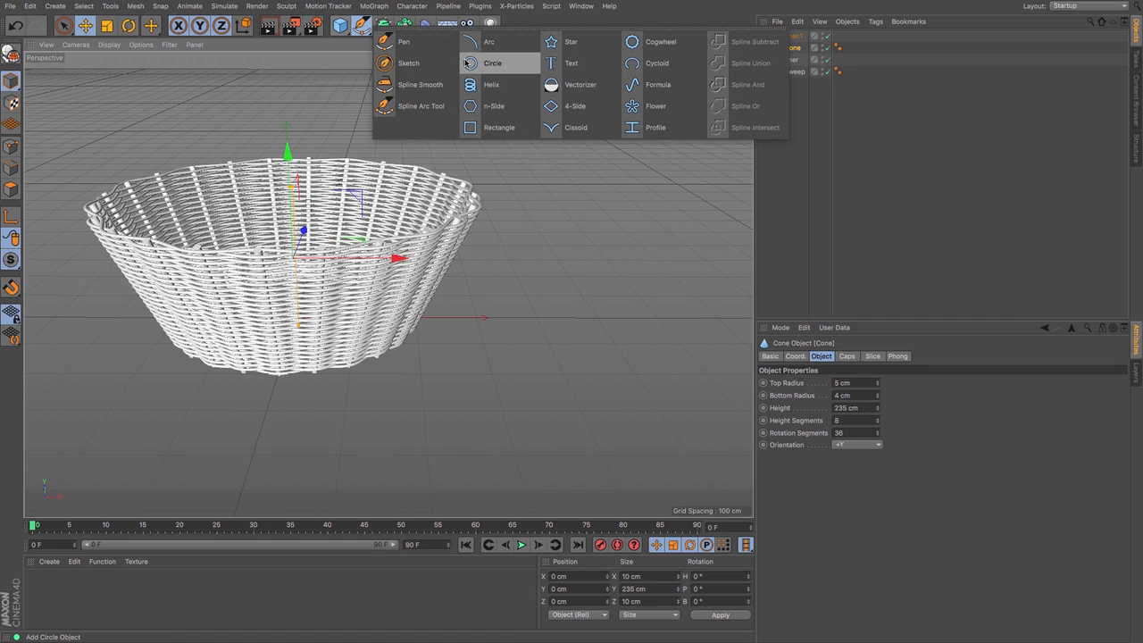
left_click(466, 63)
left_click(106, 25)
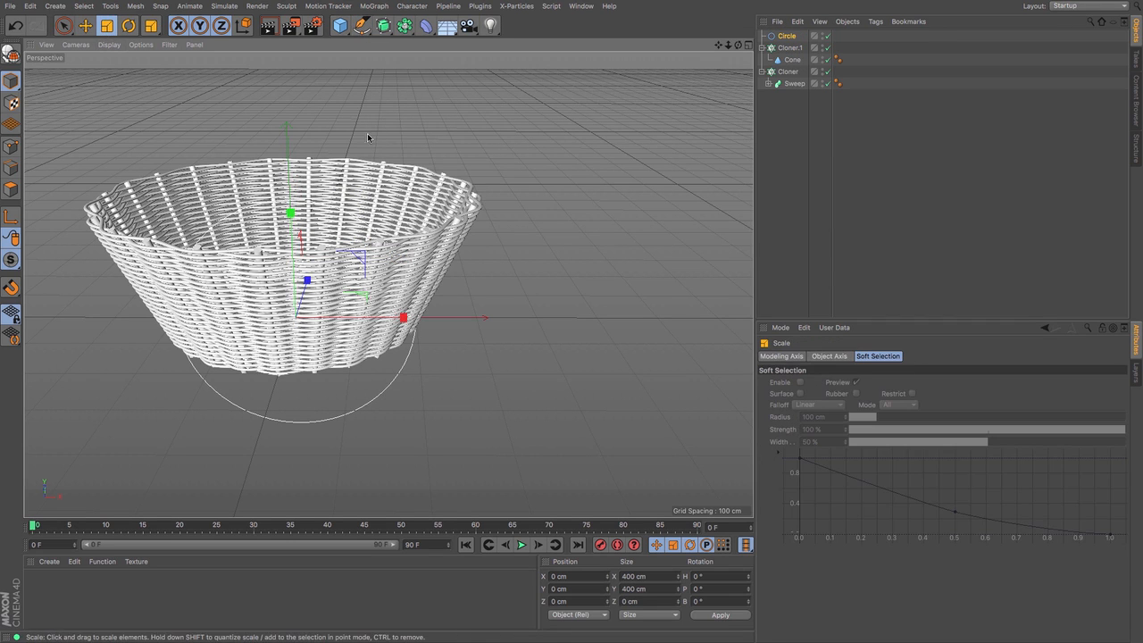
left_click_drag(477, 128, 205, 223)
left_click(85, 26)
left_click_drag(290, 216, 283, 64)
left_click_drag(720, 46, 799, 133)
left_click(107, 26)
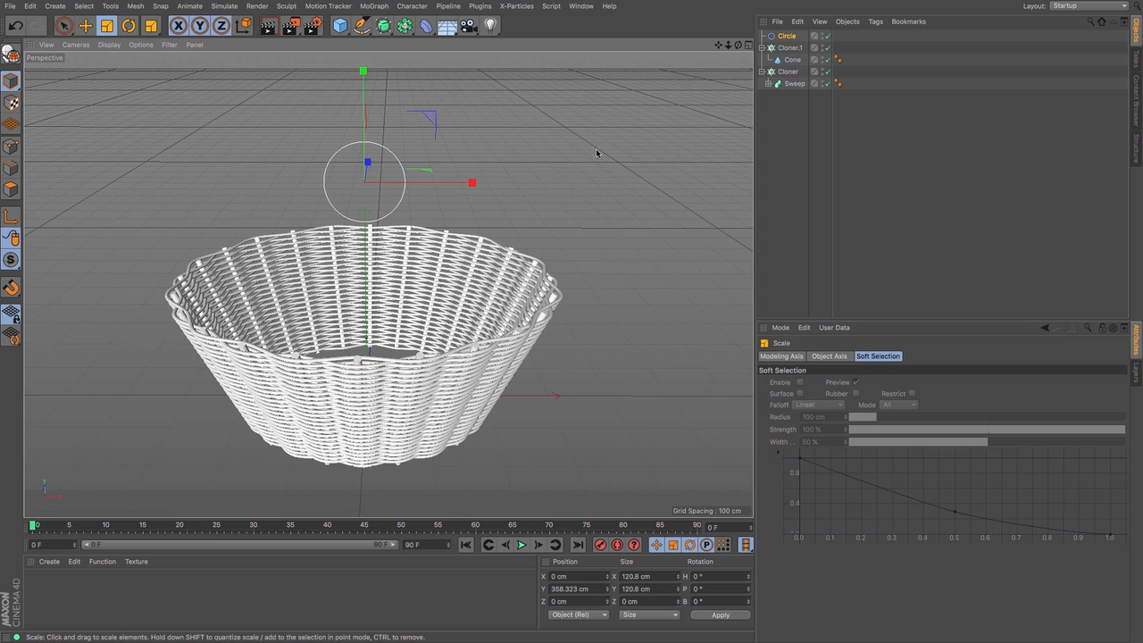
left_click_drag(597, 148, 203, 258)
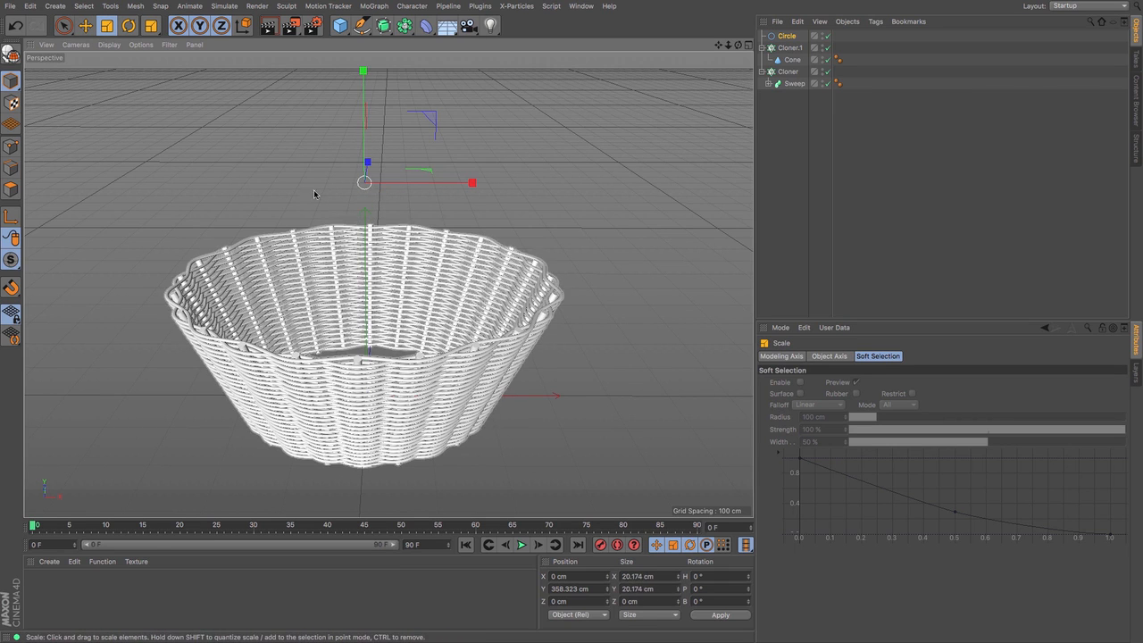
Add a new MoGraph Cloner, place the circle spline inside it and set its mode to Radial
left_click(383, 25)
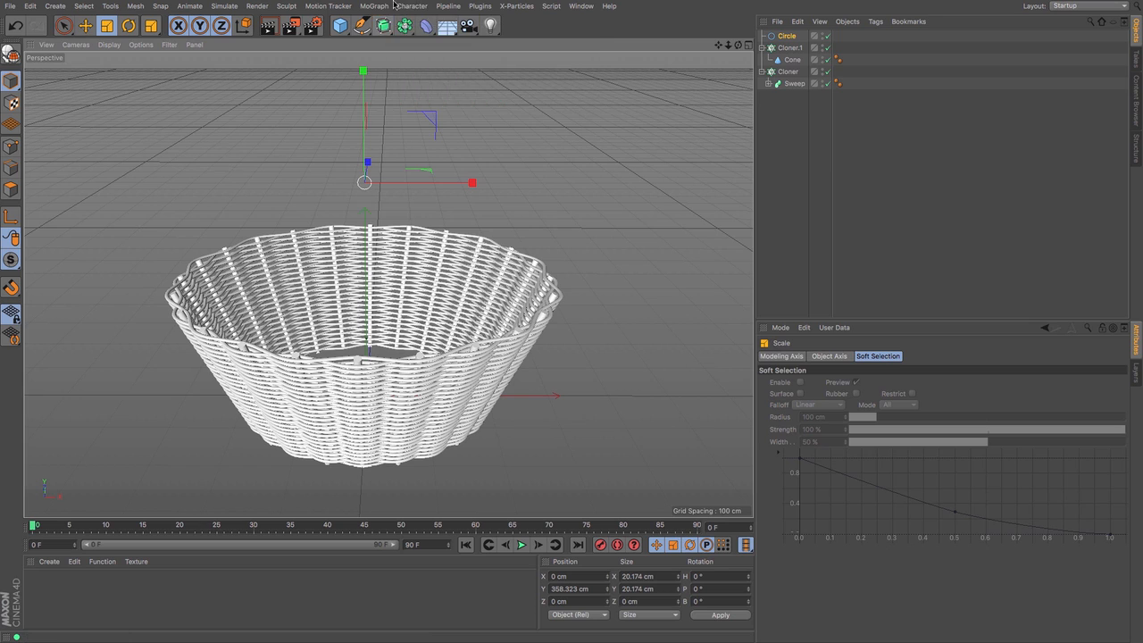
left_click(374, 6)
left_click(389, 141, "alt")
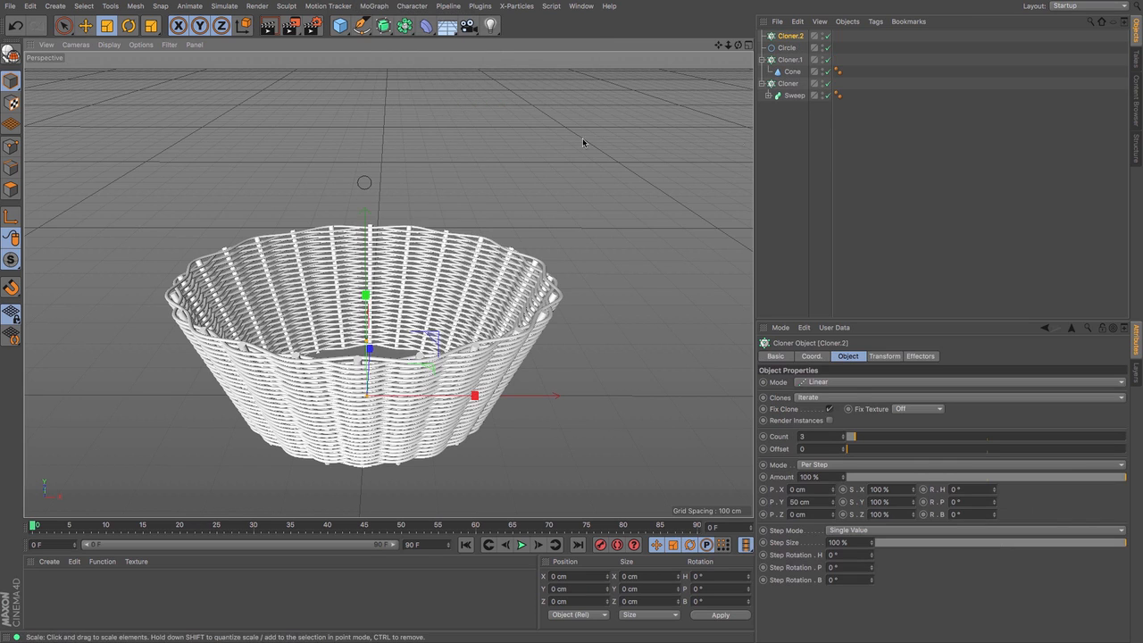
left_click(789, 37)
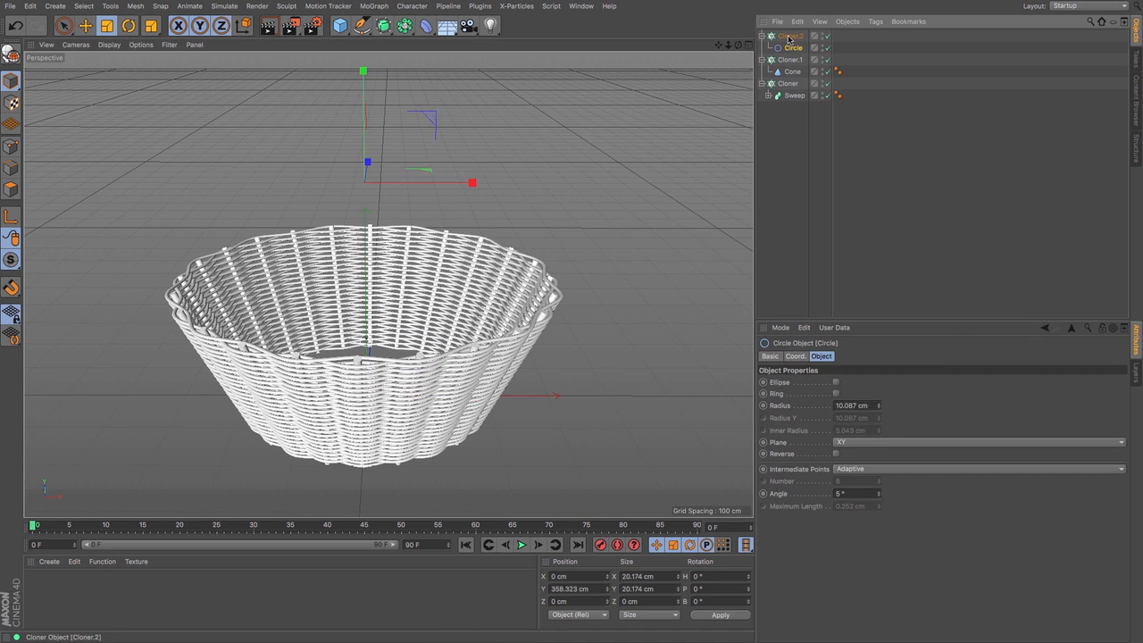
left_click(839, 356)
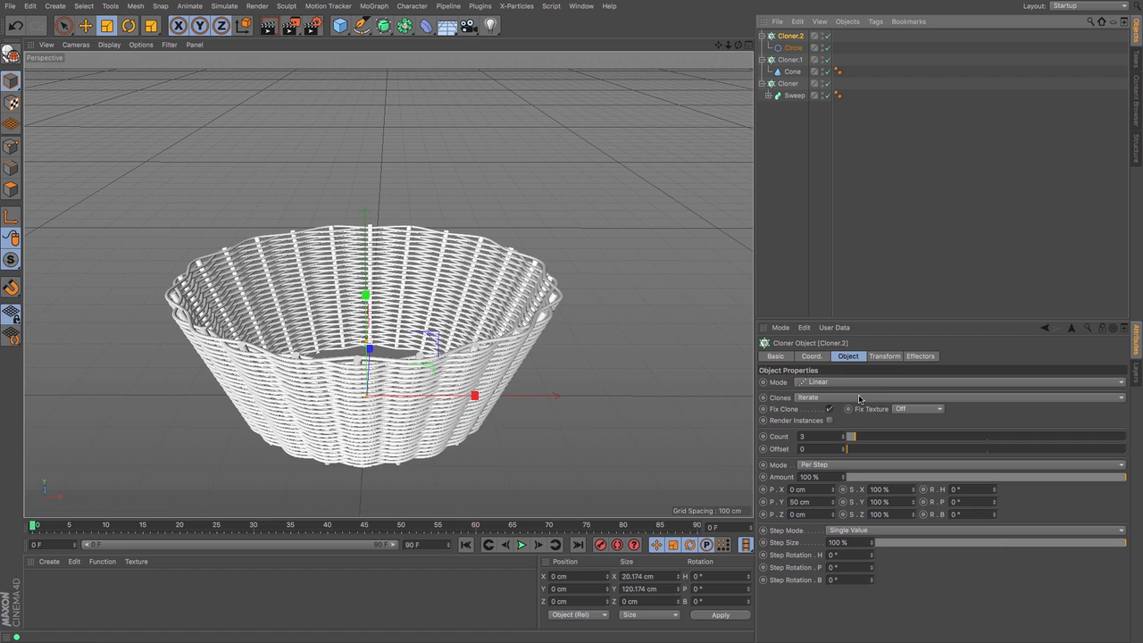
left_click(855, 386)
left_click(835, 418)
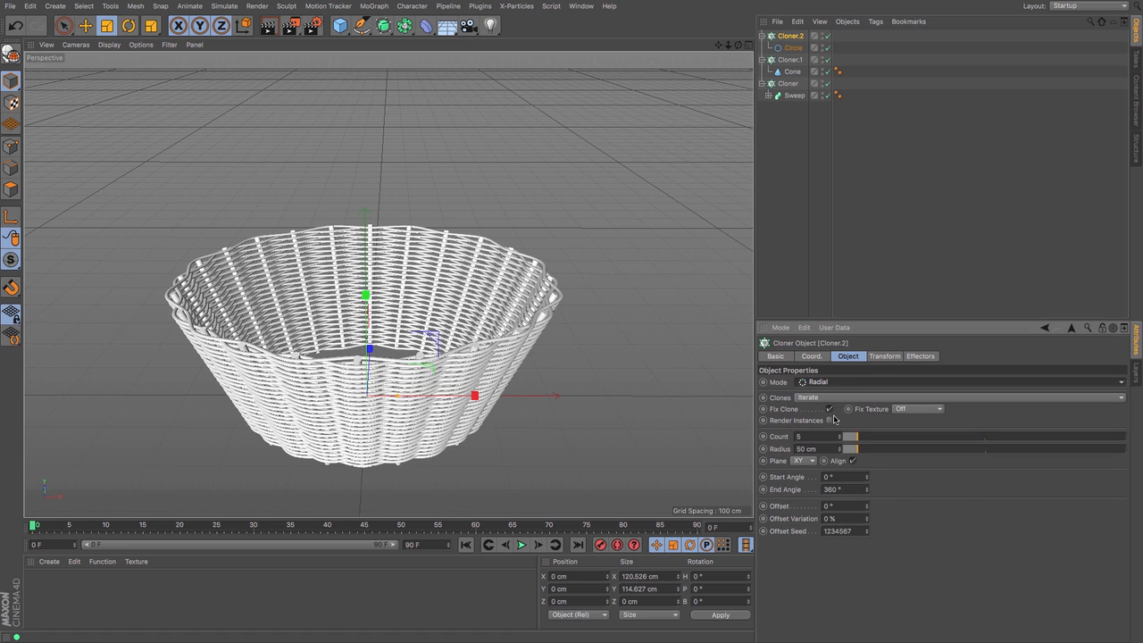
Raise the circle Cloner to about 579 cm in Y and shrink its radius to about 17.8 cm
left_click_drag(738, 46, 666, 134)
key("e")
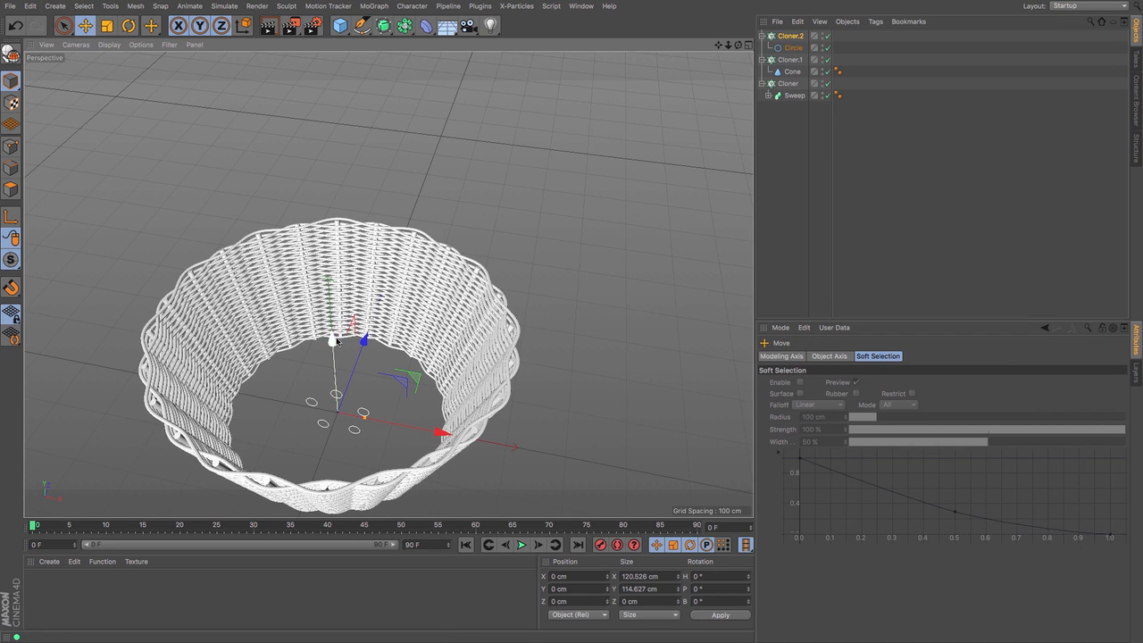
left_click_drag(336, 340, 317, 54)
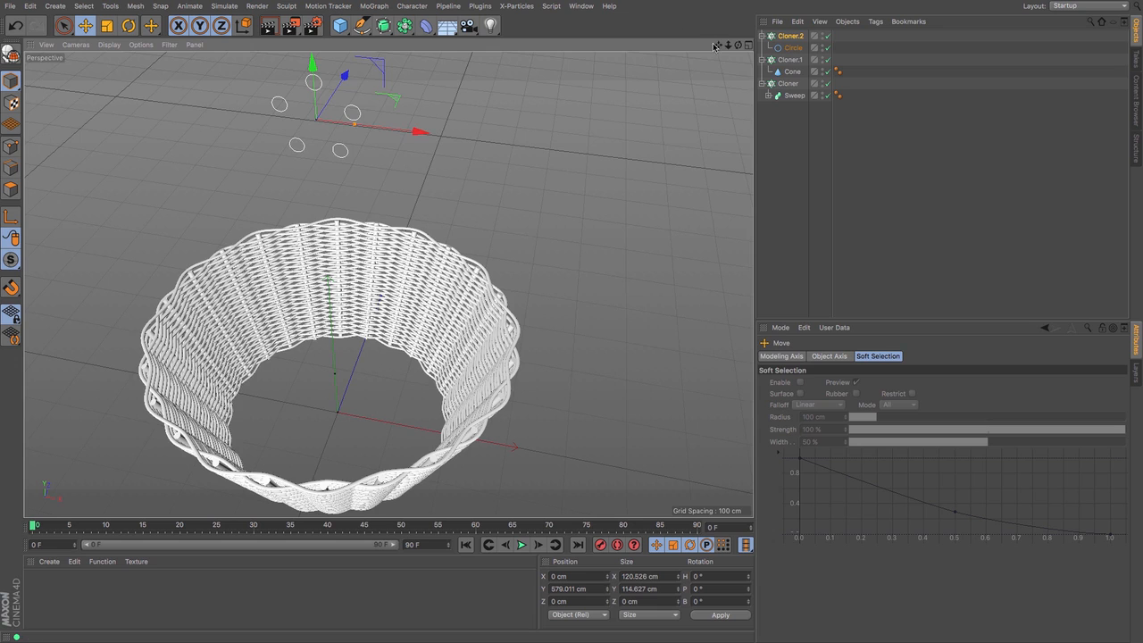
left_click_drag(716, 45, 732, 101)
left_click_drag(372, 188, 348, 189)
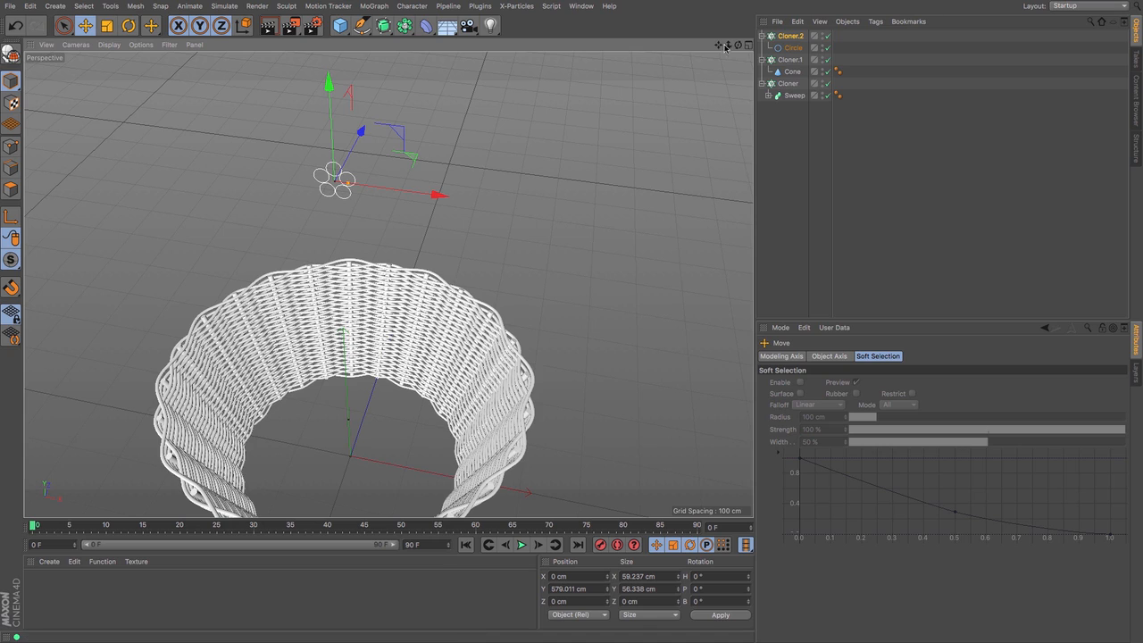
left_click_drag(739, 45, 571, 323)
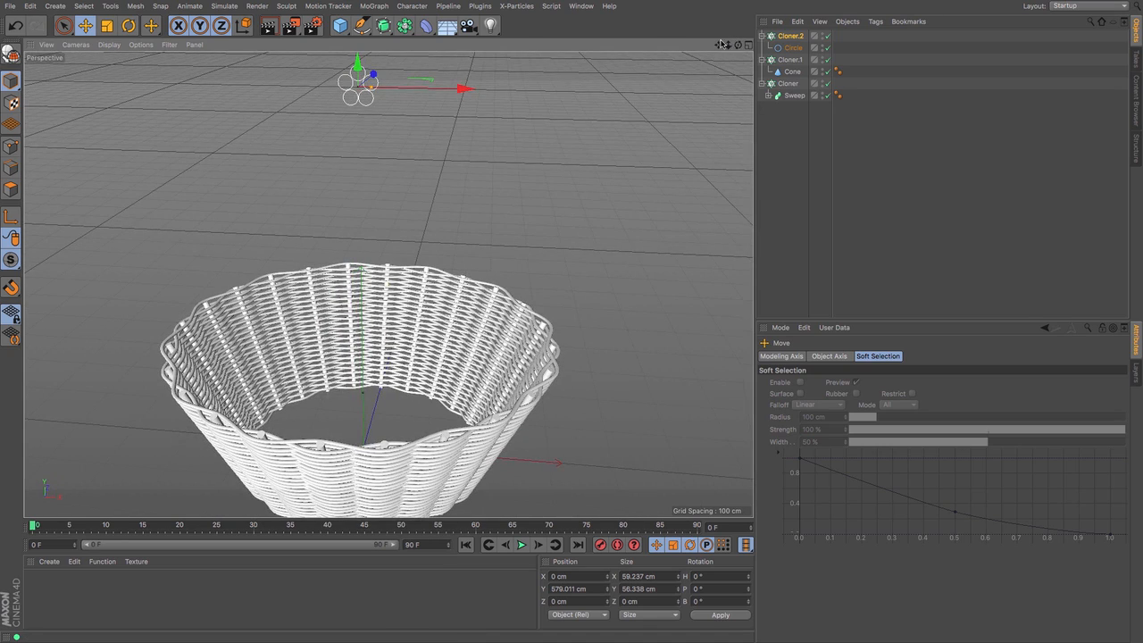
left_click_drag(719, 44, 755, 91)
Set the cloned circle spline's radius to 7.5 cm
left_click(792, 48)
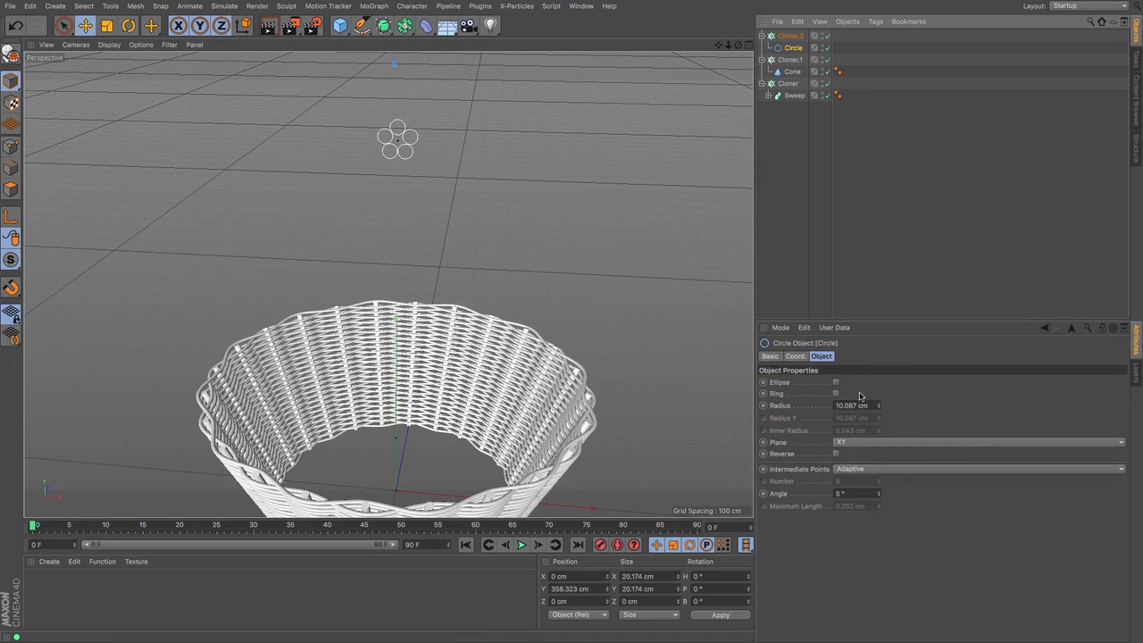
left_click_drag(872, 405, 631, 396)
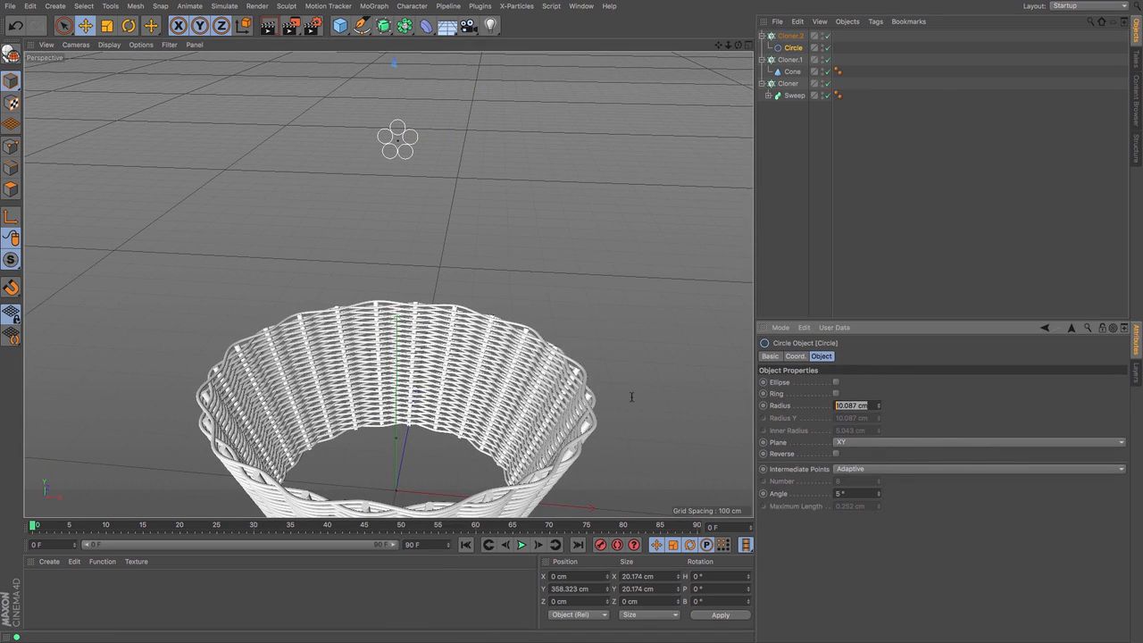
type("7.5")
key("Return")
Tighten the circle Cloner's radius to about 13.6 cm so the five circles sit close together
left_click(399, 134)
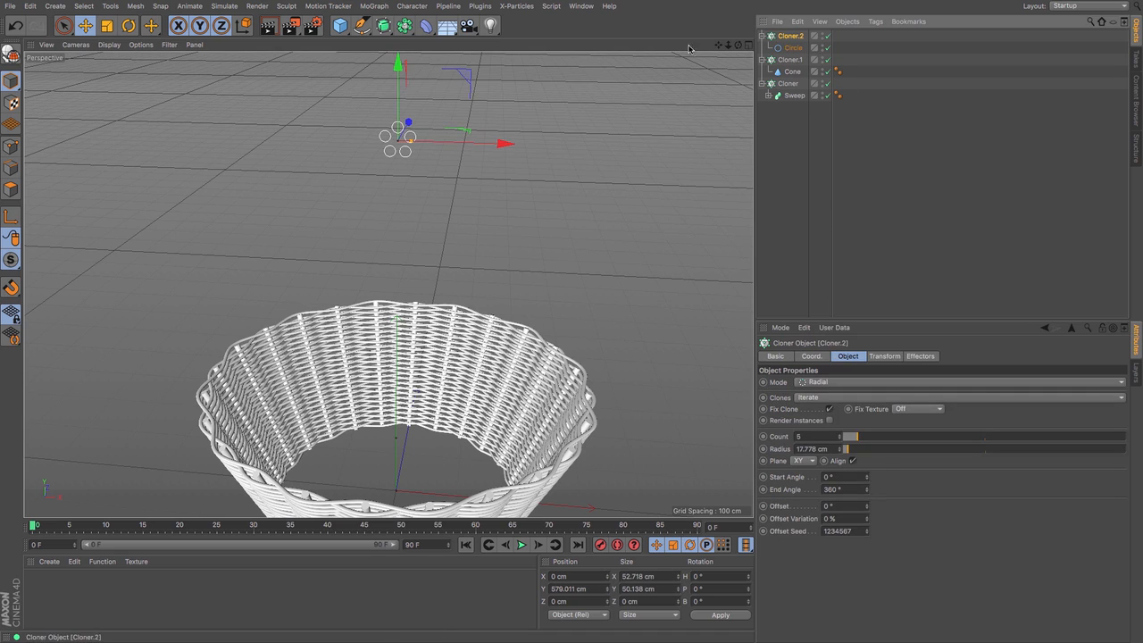
left_click_drag(409, 140, 408, 144)
key("o")
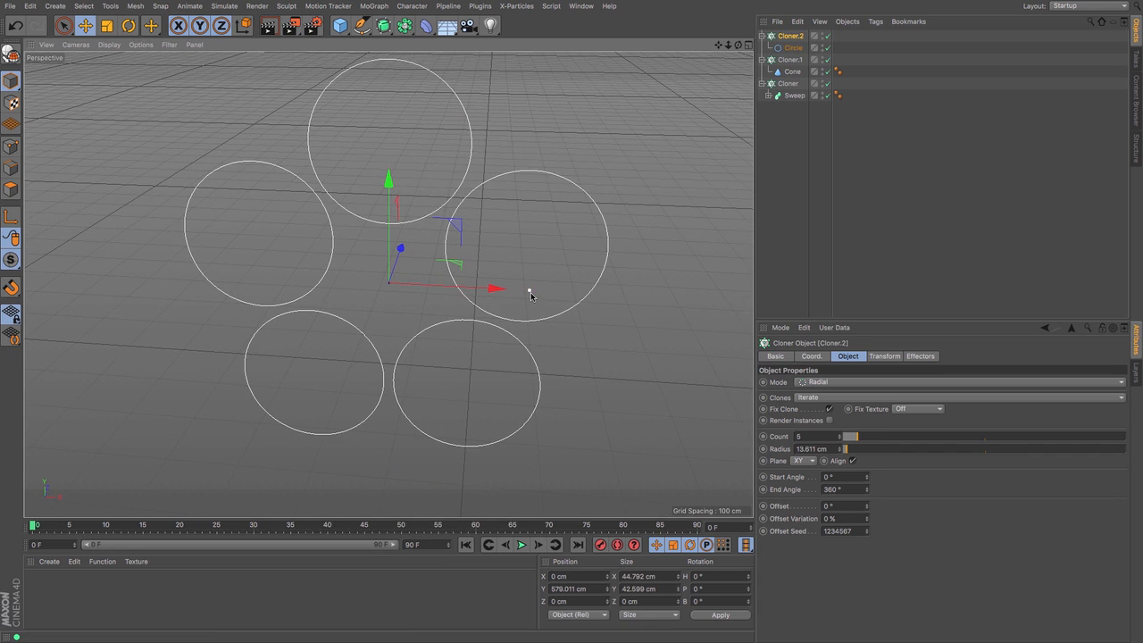
Reduce the circle Cloner's radius to about 12.8 cm so the neighbouring circles touch
left_click_drag(529, 295, 521, 295)
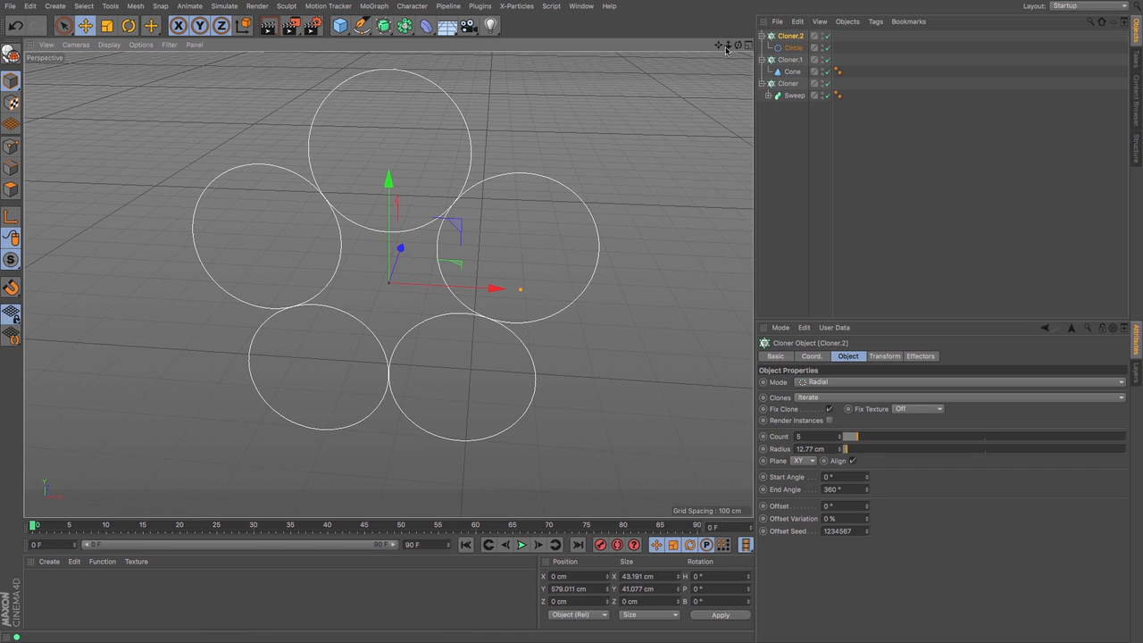
Add a new Sweep generator to the scene for the circle cluster
left_click_drag(728, 45, 612, 46)
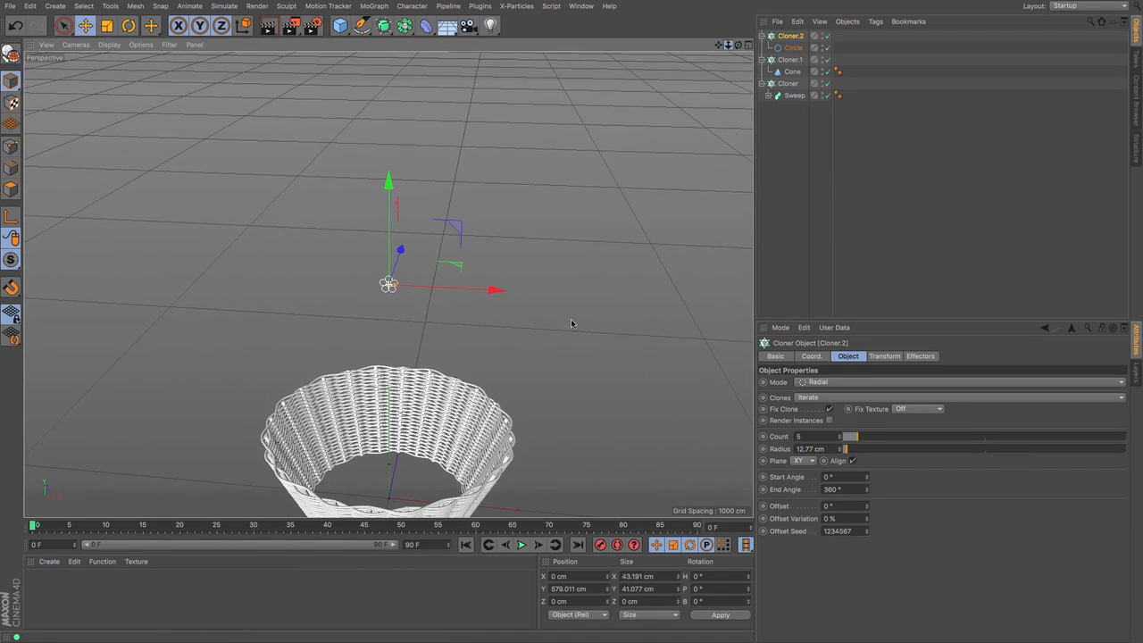
left_click_drag(720, 49, 706, 46)
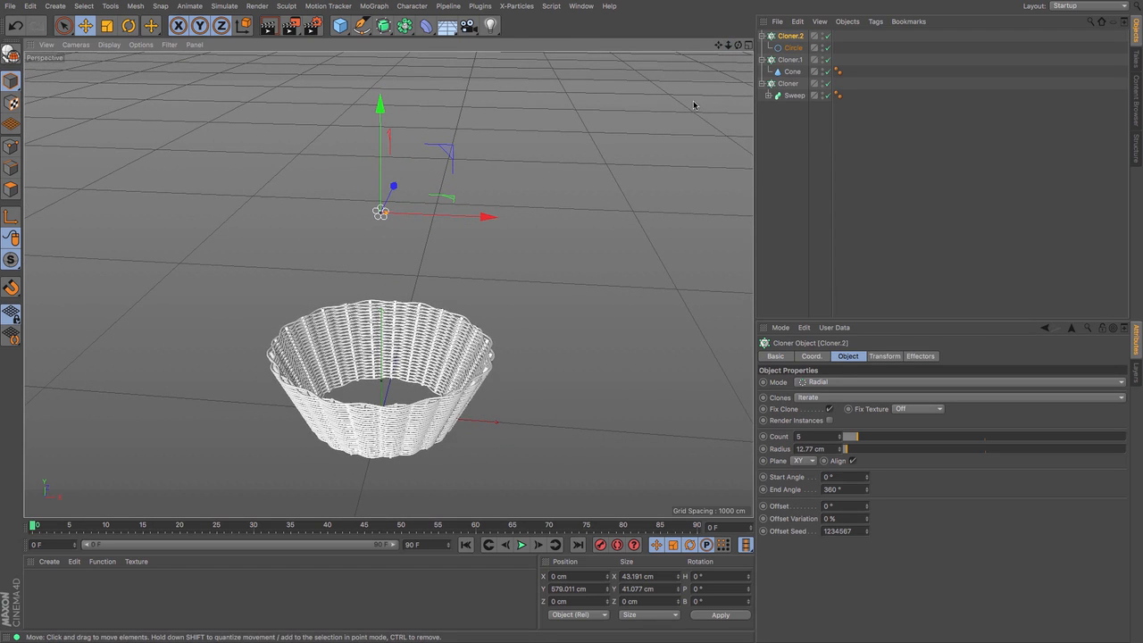
left_click(384, 26)
left_click(419, 85)
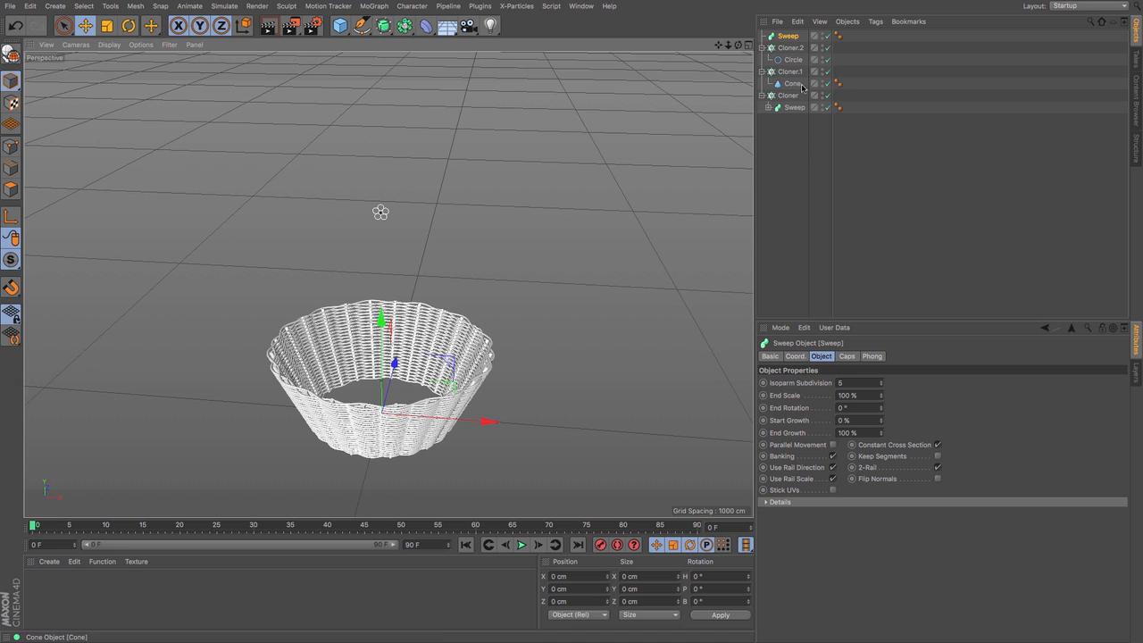
Copy the 2 cm Circle.1 spline out of the basket wall's Sweep to just below the new Sweep
left_click_drag(790, 60, 795, 119, "ctrl")
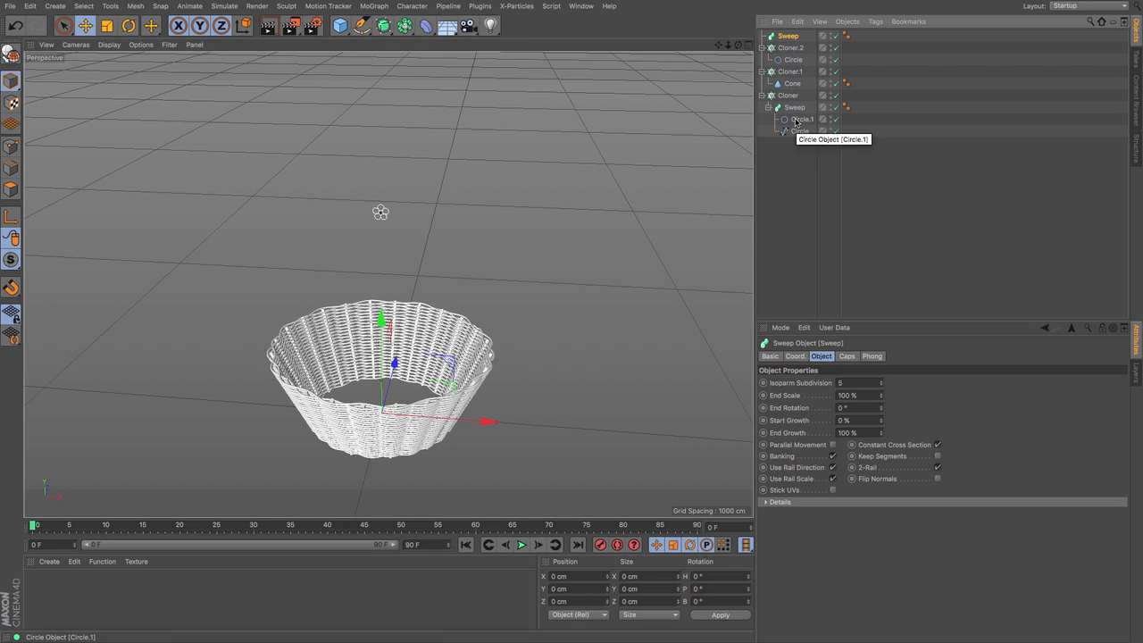
left_click(797, 122)
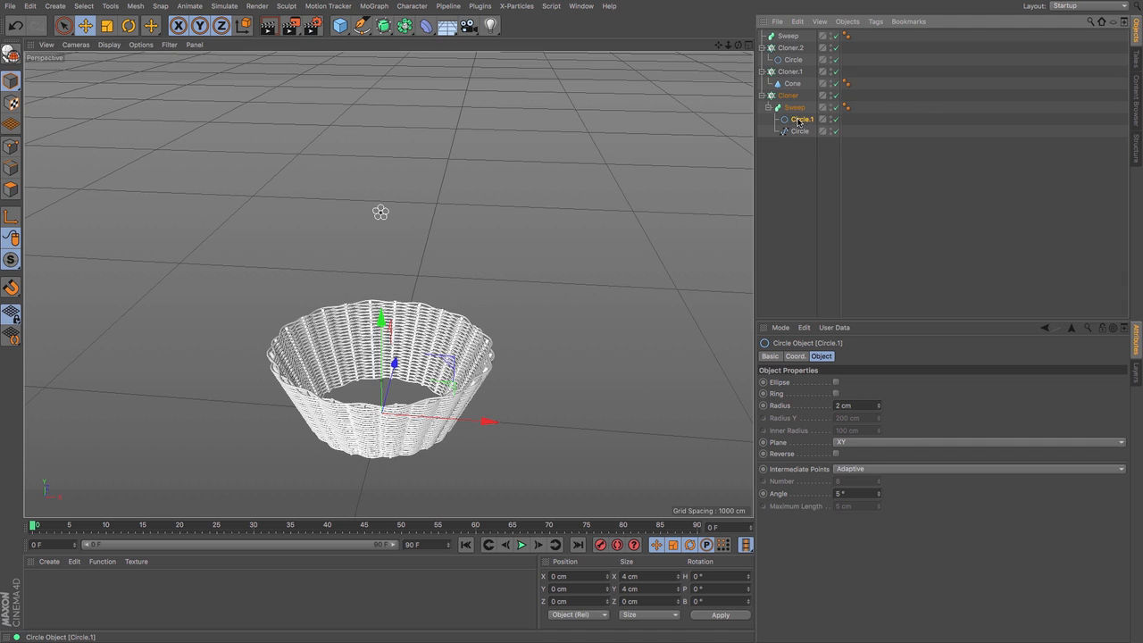
left_click_drag(800, 122, 801, 107)
left_click_drag(789, 48, 788, 44)
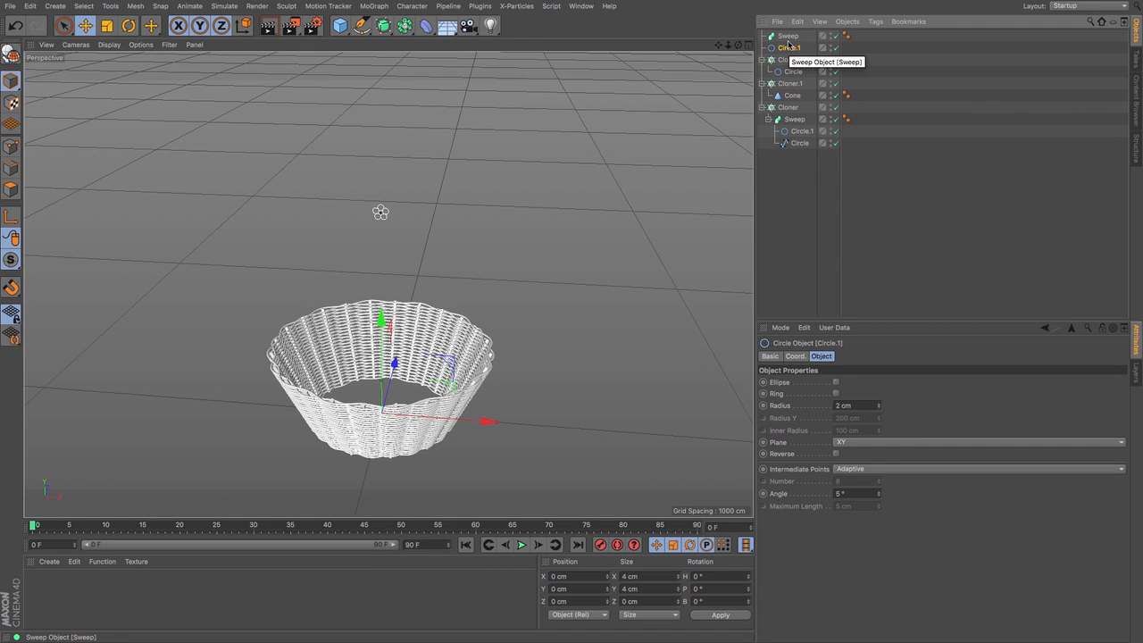
Nest Cloner.2 and the copied Circle.1 inside the new Sweep, with Cloner.2 first as the profile
left_click(788, 59)
left_click(760, 59)
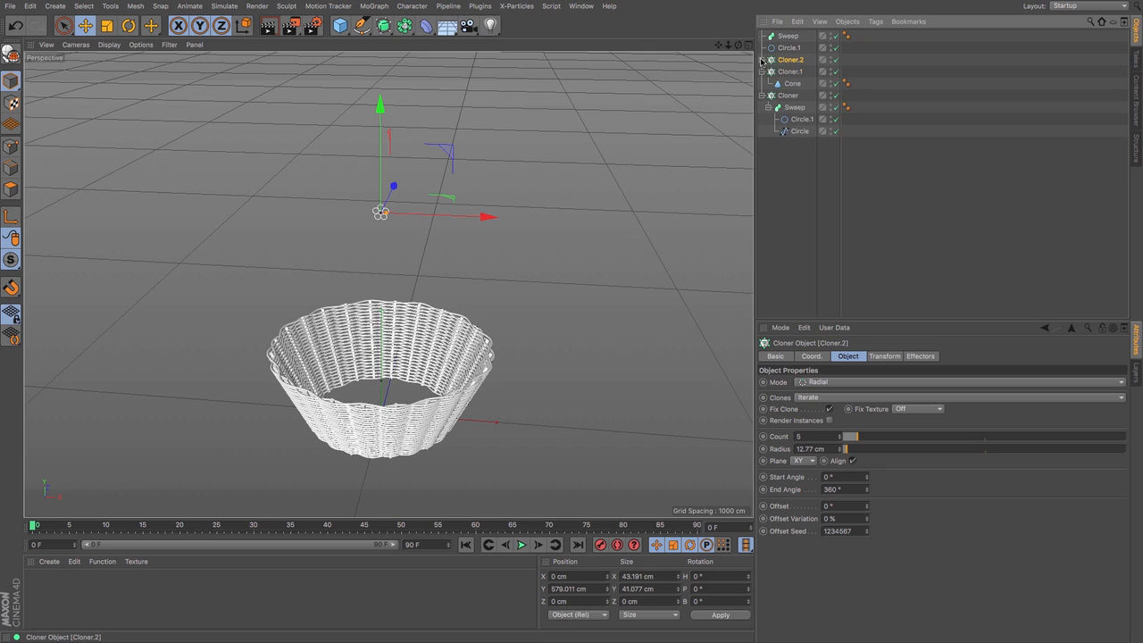
left_click_drag(789, 44, 789, 42)
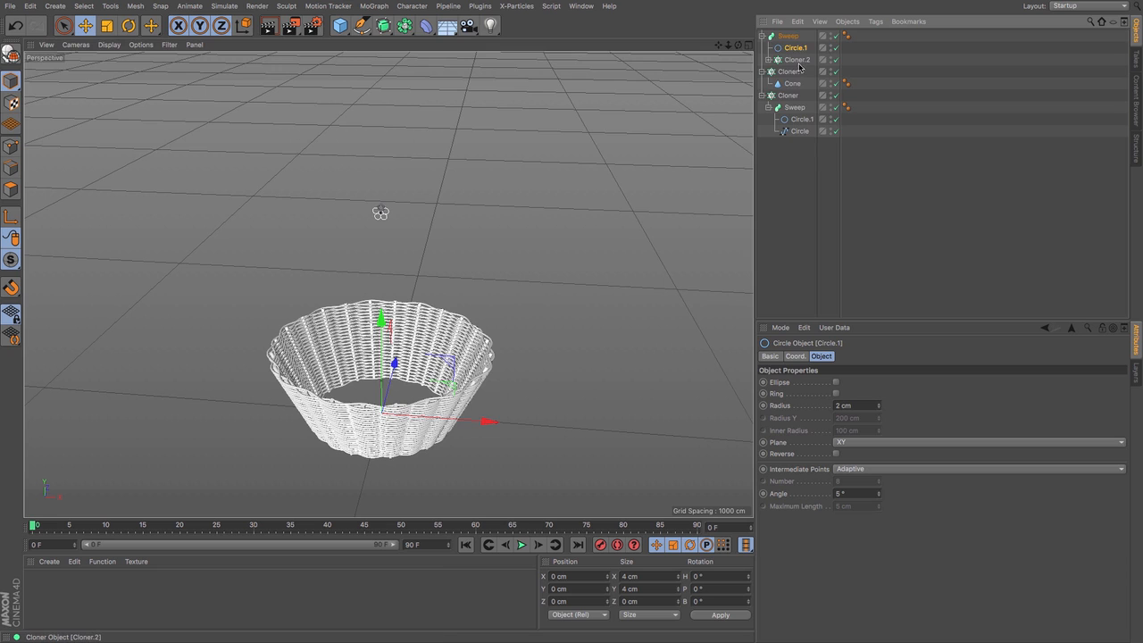
left_click_drag(793, 60, 791, 46)
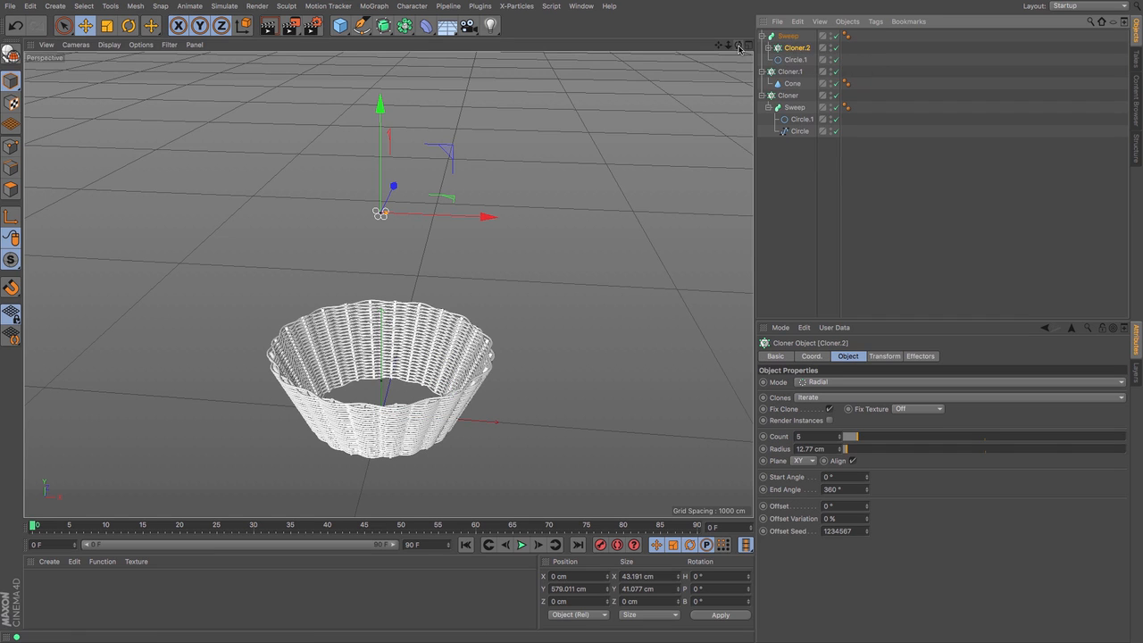
Wrap Cloner.2 in a Connect object inside the new Sweep
left_click_drag(738, 49, 764, 36)
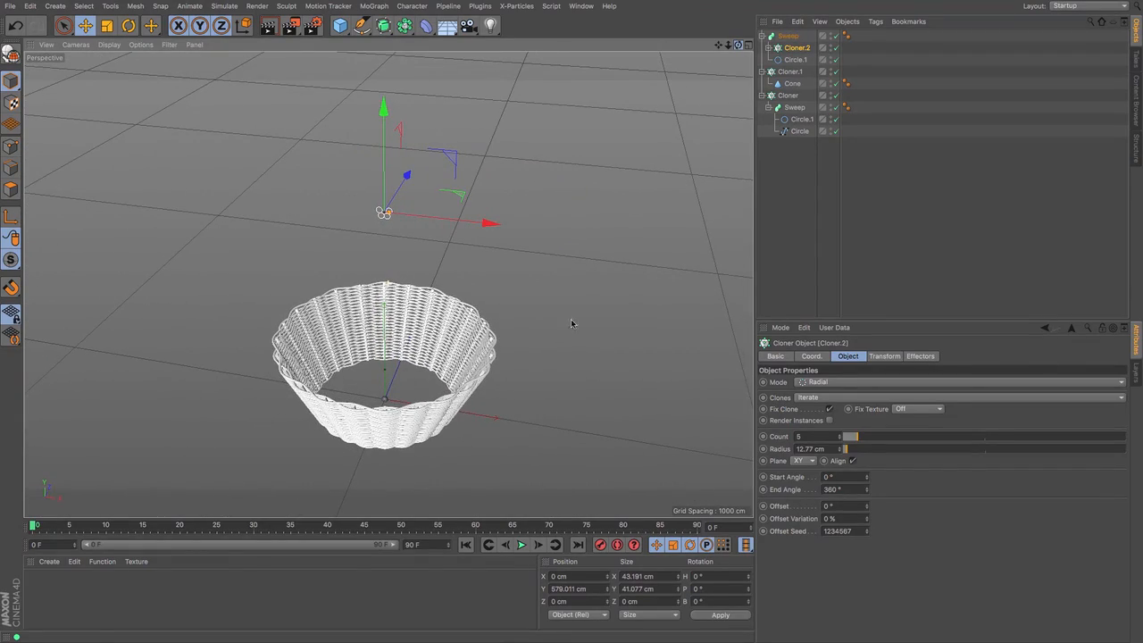
left_click(796, 50)
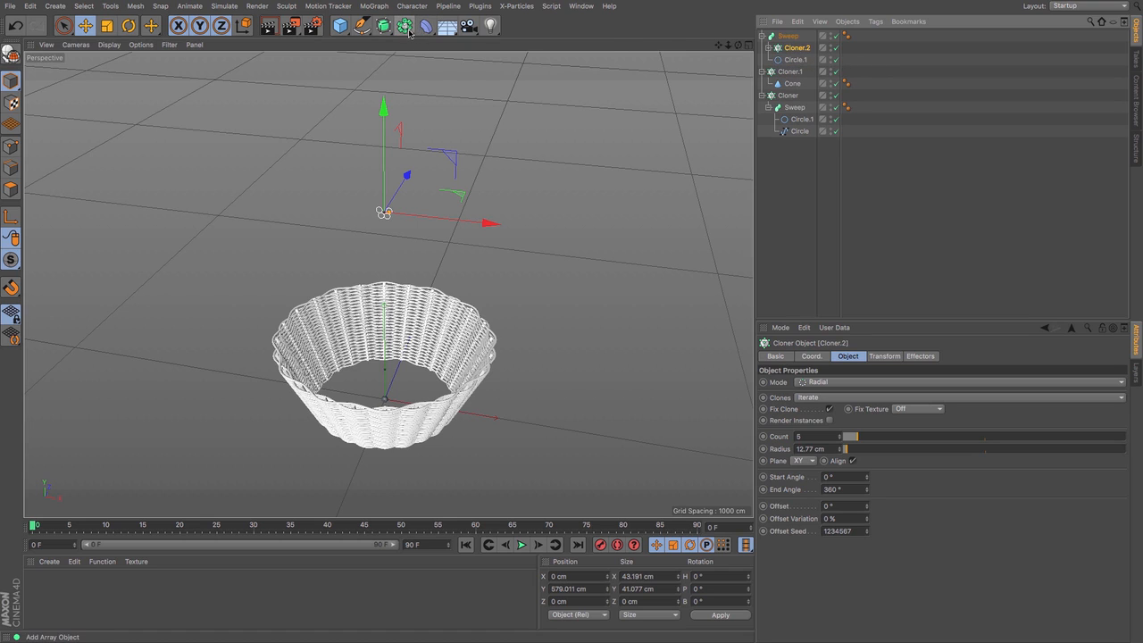
left_click(409, 32)
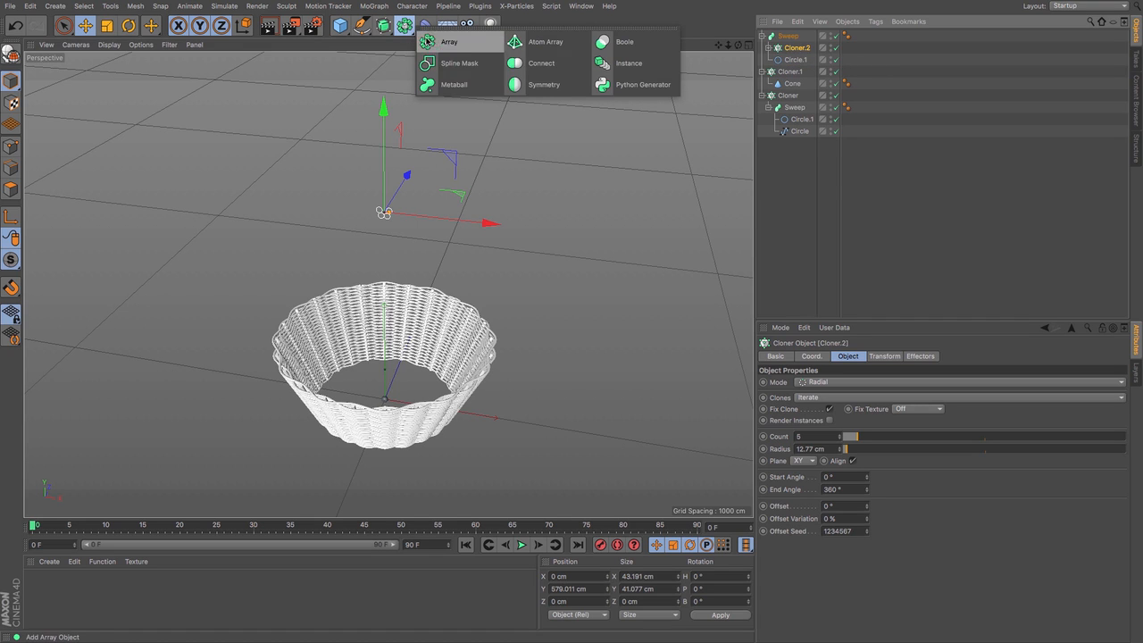
left_click(522, 64)
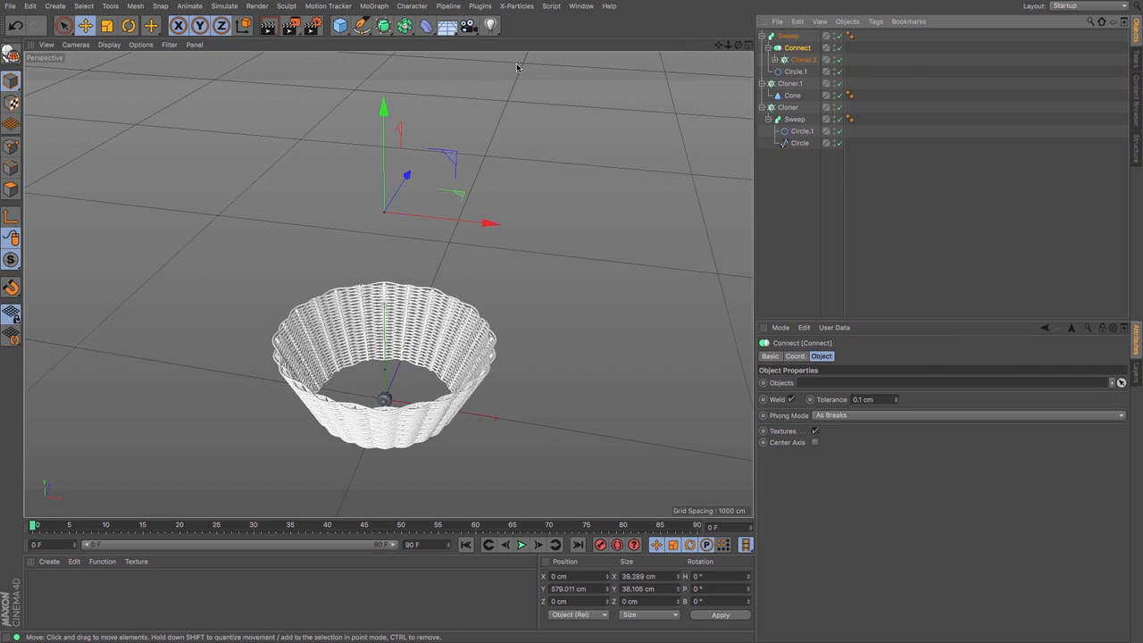
Try the Sweep with Circle.1 ordered above the Connect object, and restore the previous order
left_click(774, 59)
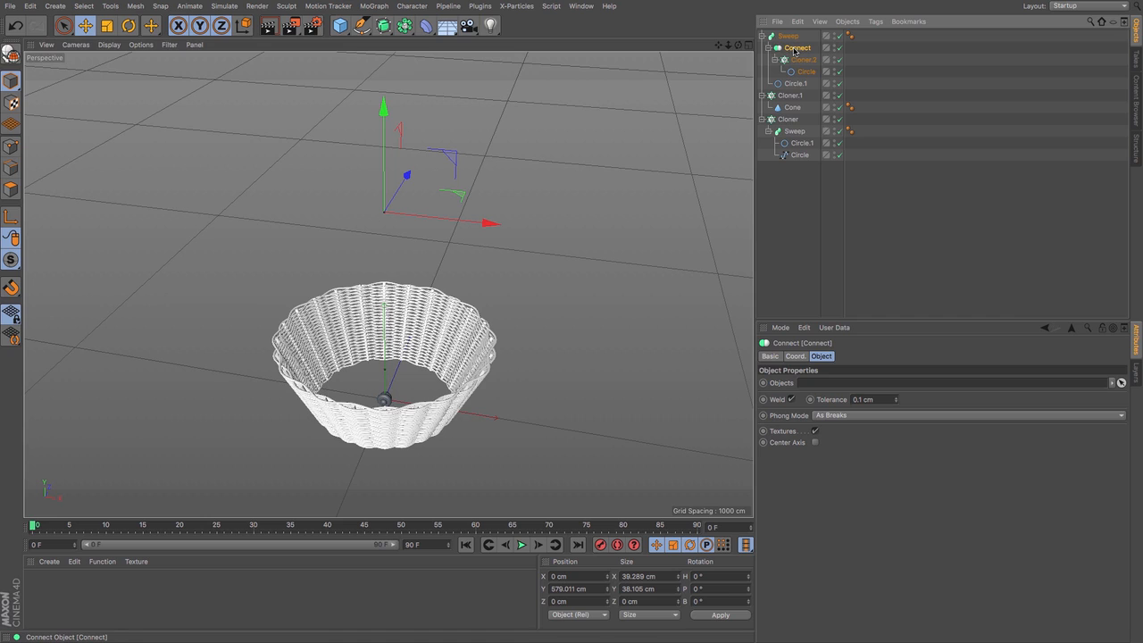
left_click(800, 60)
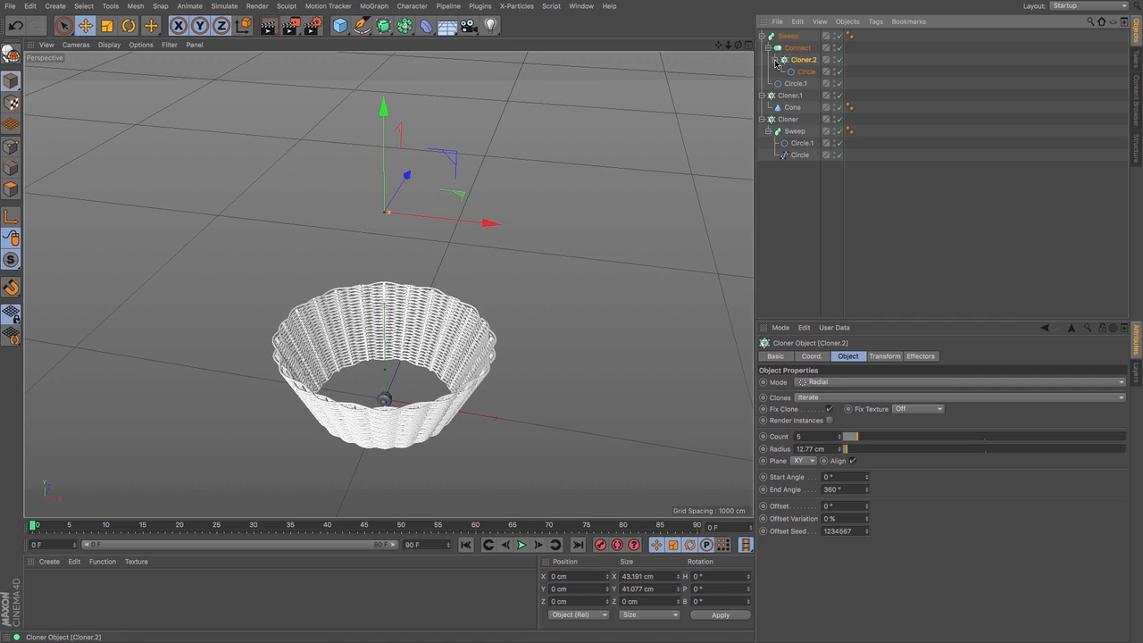
left_click(774, 60)
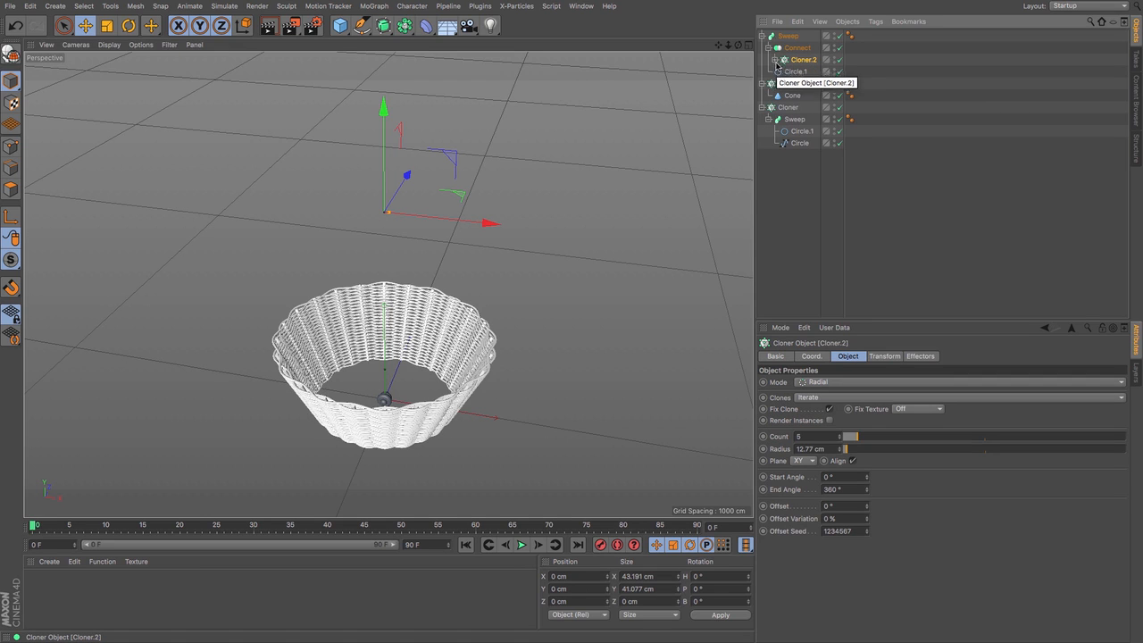
left_click_drag(794, 72, 745, 44)
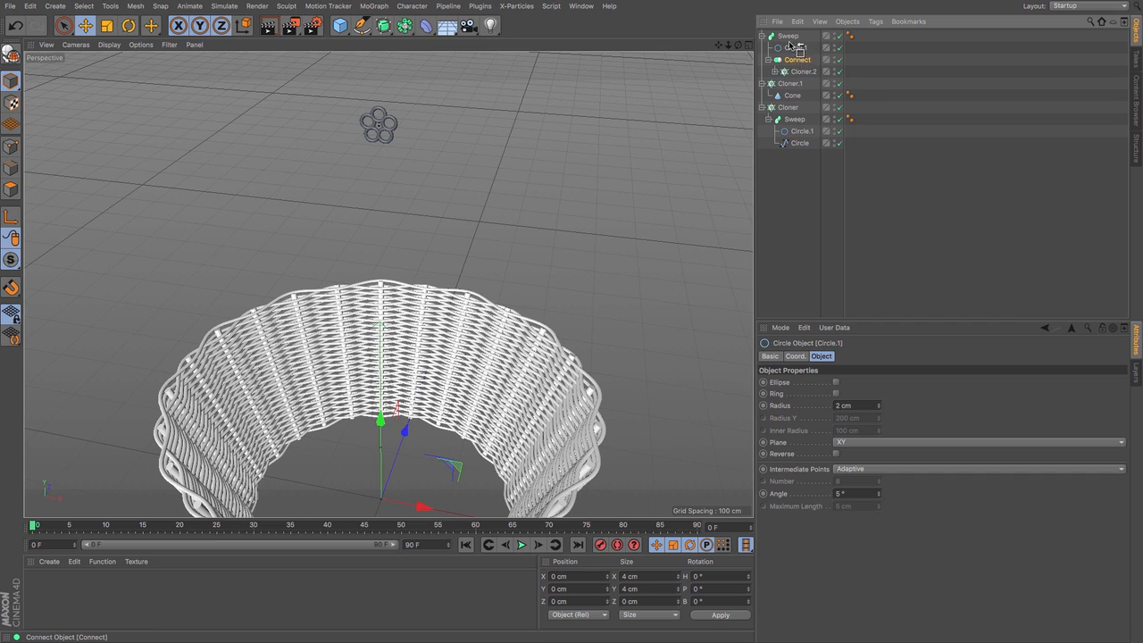
left_click_drag(790, 45, 721, 48)
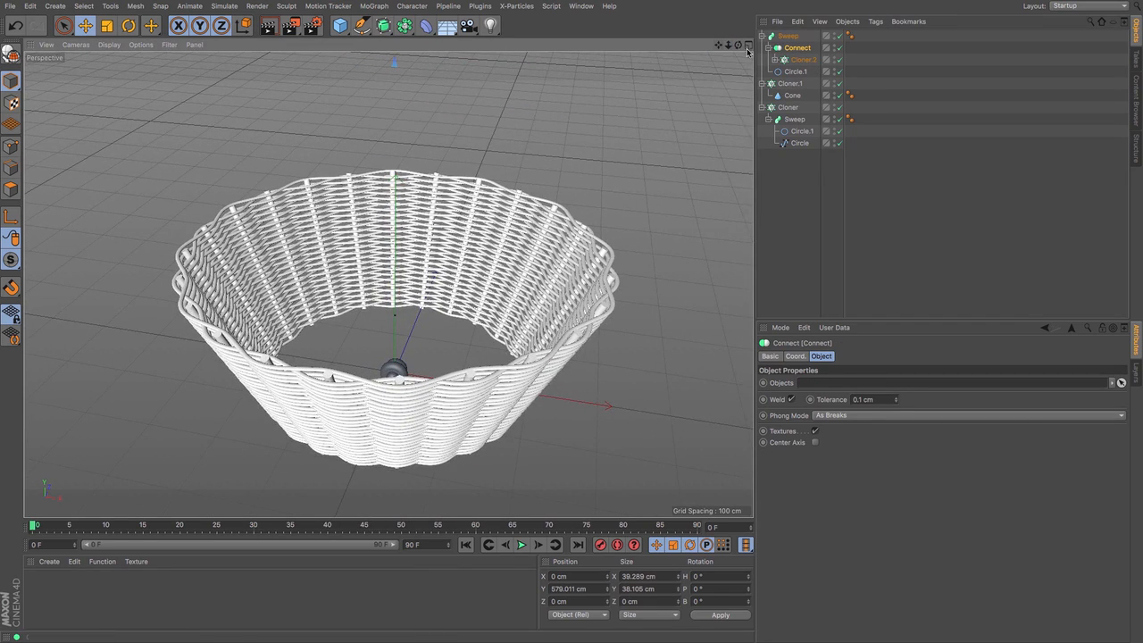
Replace Circle.1 in the new Sweep with a new Circle spline on the XZ plane, placed below the Connect object as the path
left_click(795, 71)
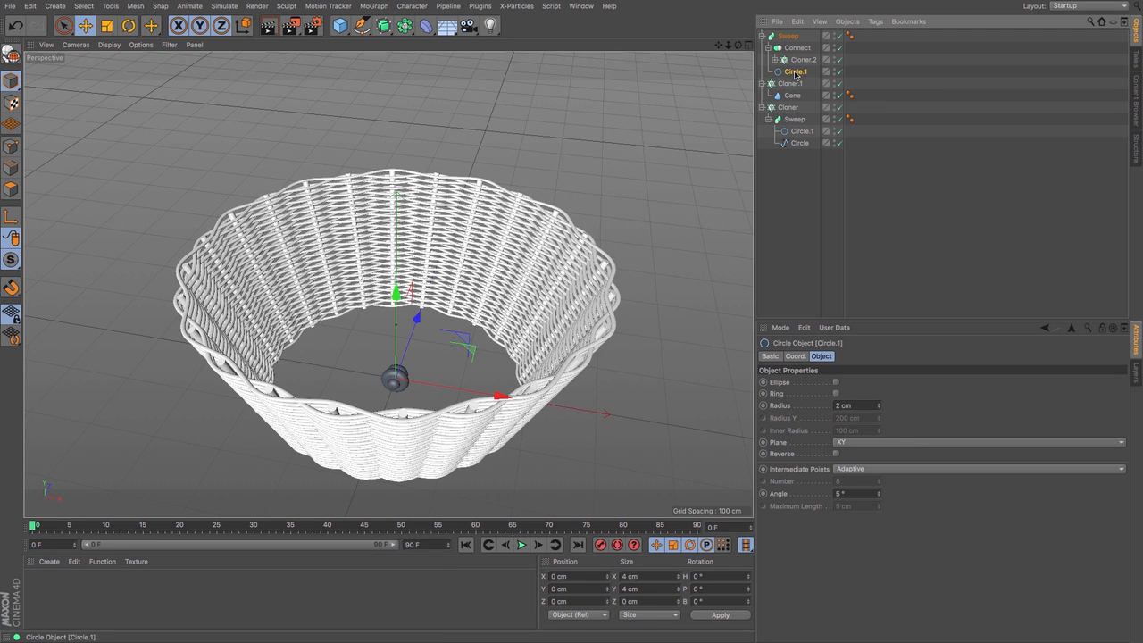
key("Delete")
left_click_drag(362, 27, 399, 42)
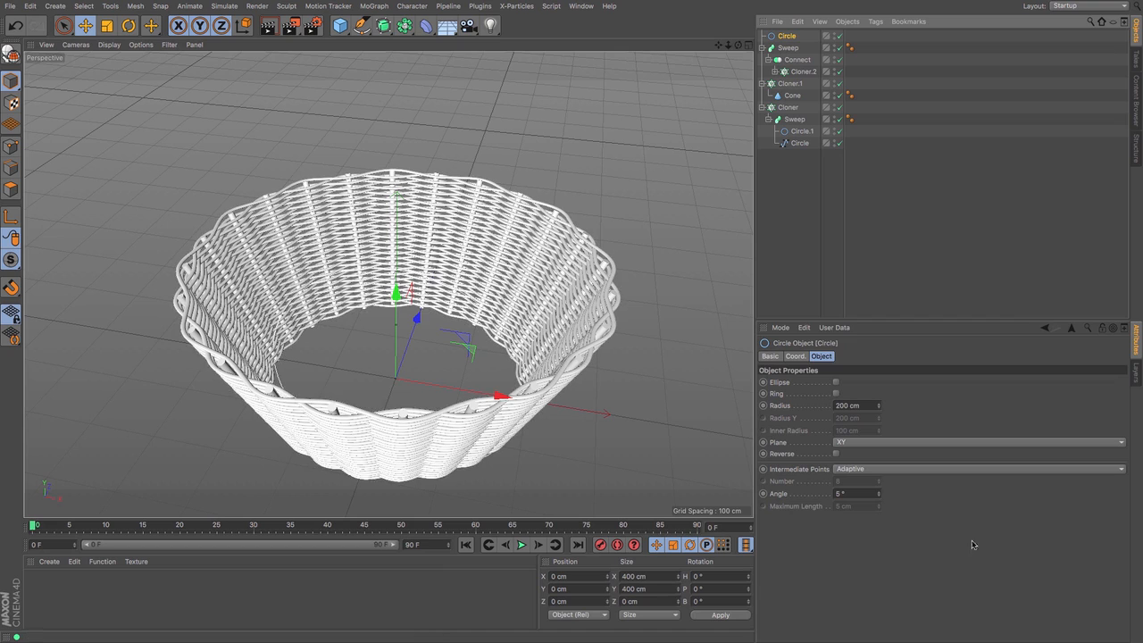
left_click(888, 443)
left_click(884, 478)
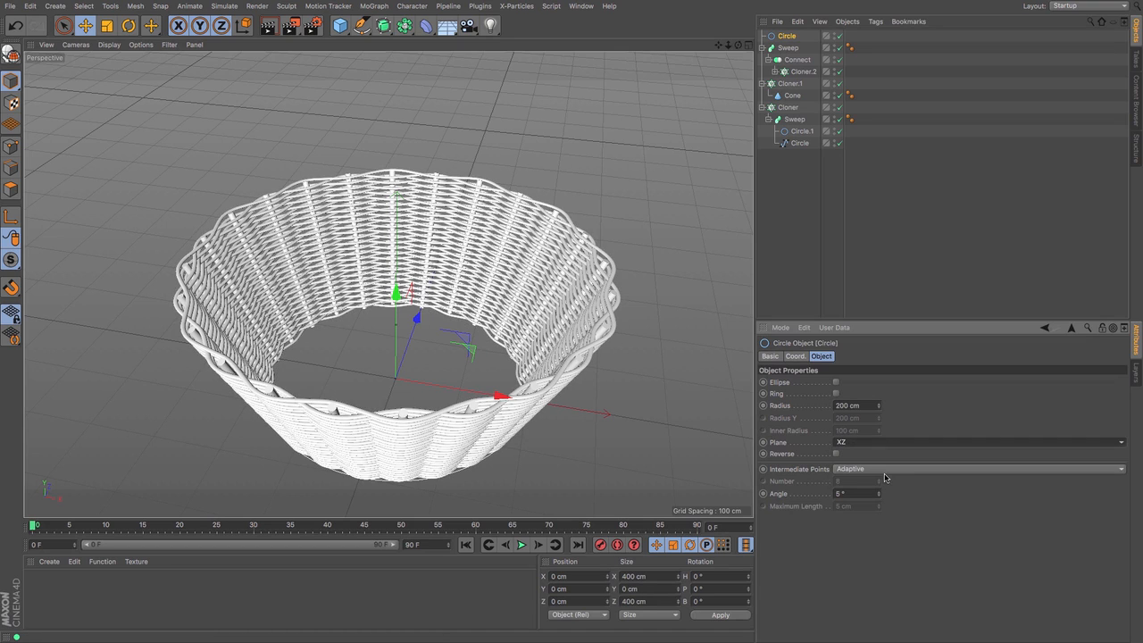
mouse_move(787, 35)
left_mouse_down()
mouse_move(787, 51)
mouse_move(790, 42)
left_mouse_up()
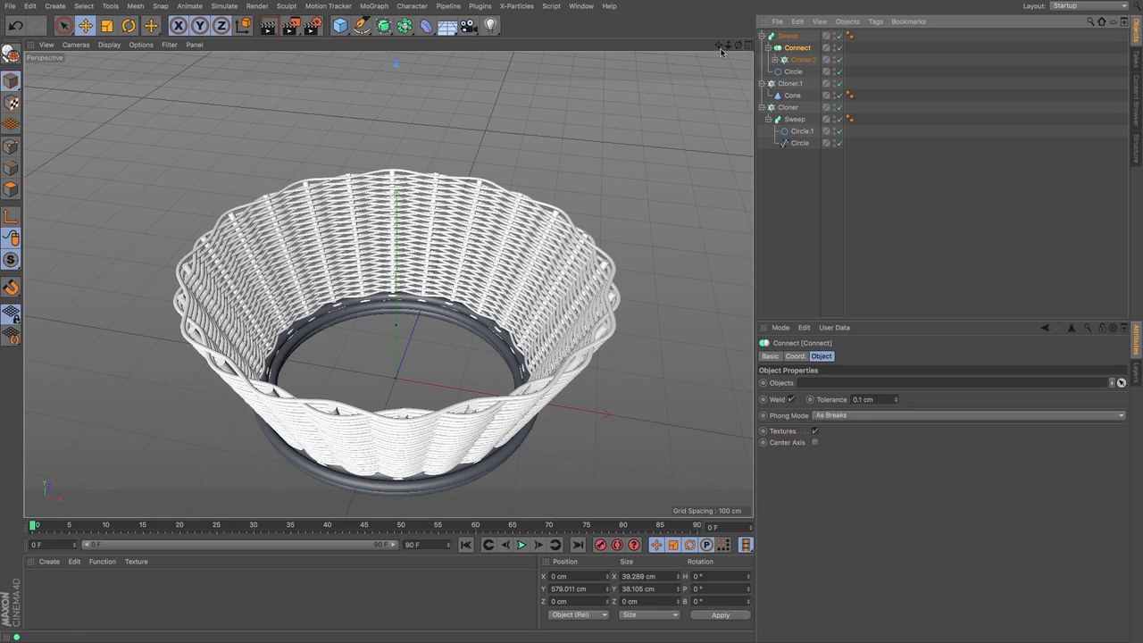
Disable the new Sweep and set the radius of the circle spline inside Cloner.2 to 2.5 cm
left_click_drag(720, 46, 715, 5)
mouse_move(738, 46)
left_mouse_down()
mouse_move(736, 9)
mouse_move(738, 88)
mouse_move(725, 86)
mouse_move(739, 61)
left_mouse_up()
left_click(774, 59)
left_click(804, 72)
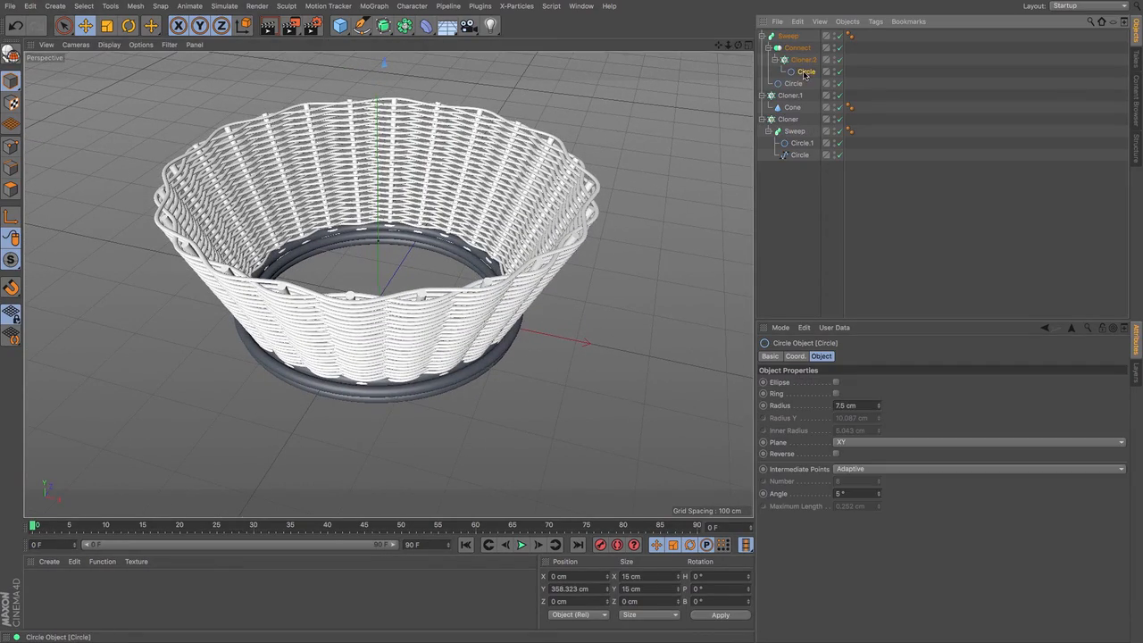
left_click_drag(725, 44, 730, 43)
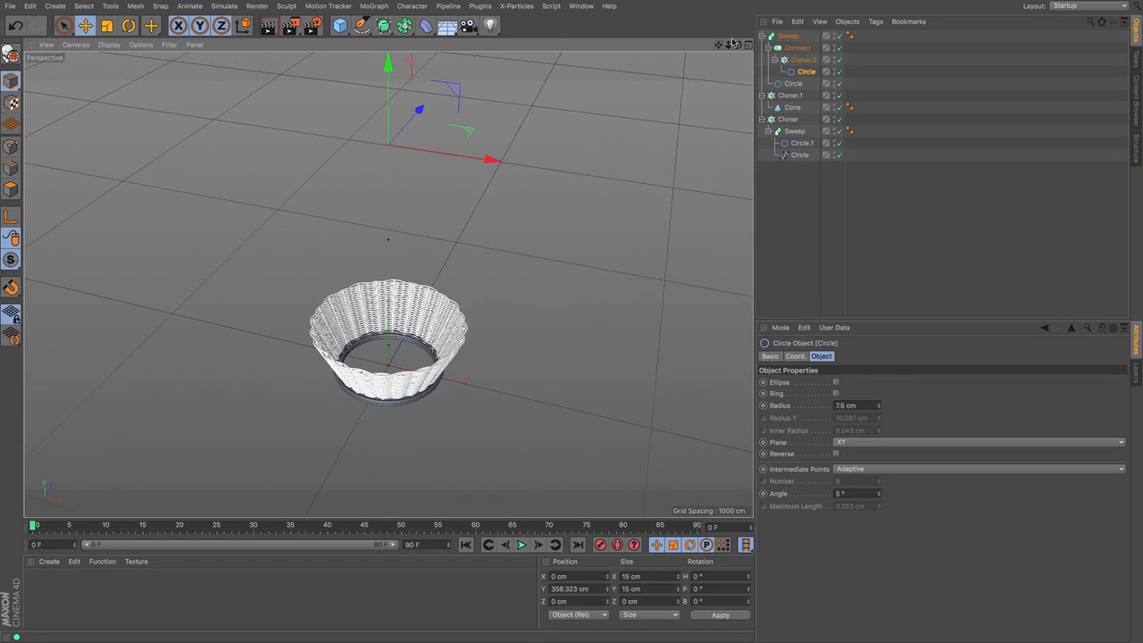
left_click(839, 37)
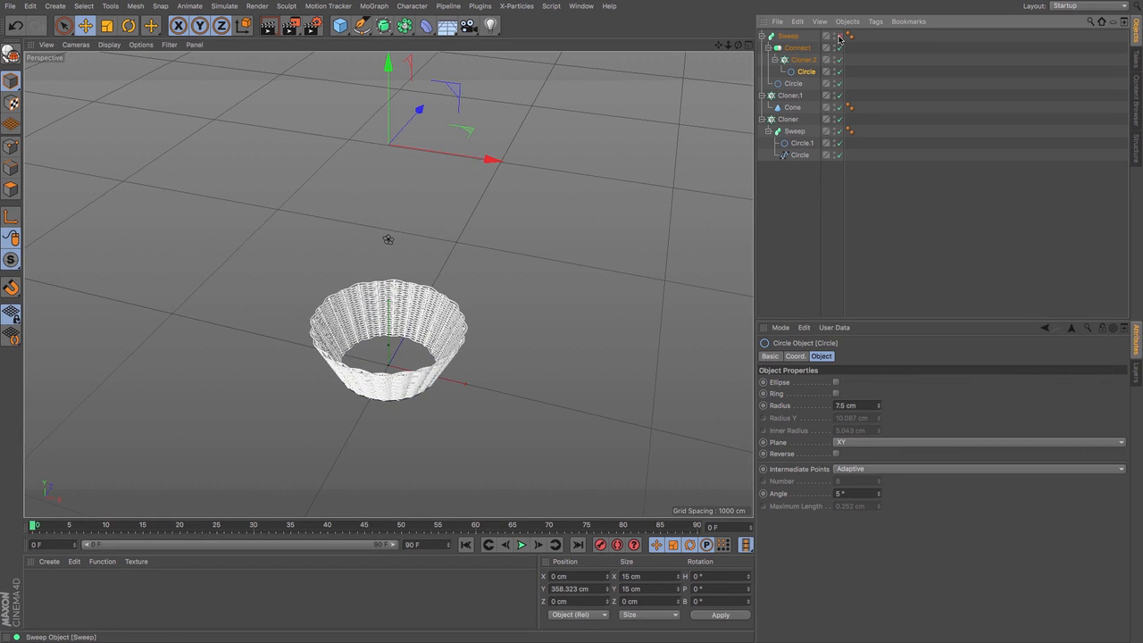
mouse_move(718, 44)
left_mouse_down()
mouse_move(721, 13)
mouse_move(728, 41)
left_mouse_up()
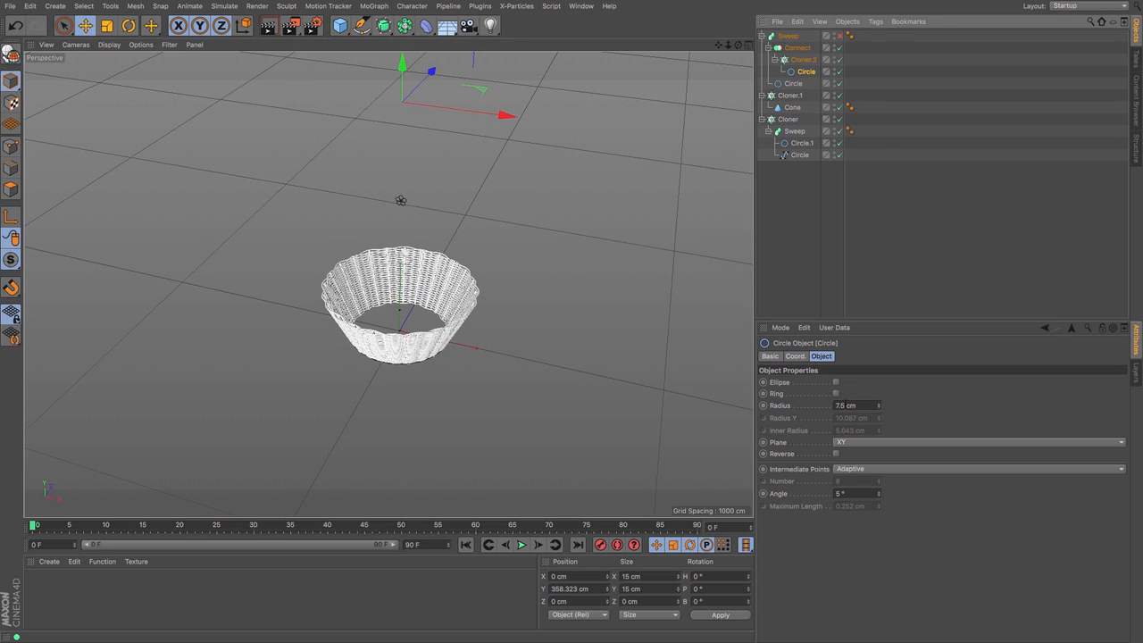
double_click(841, 405)
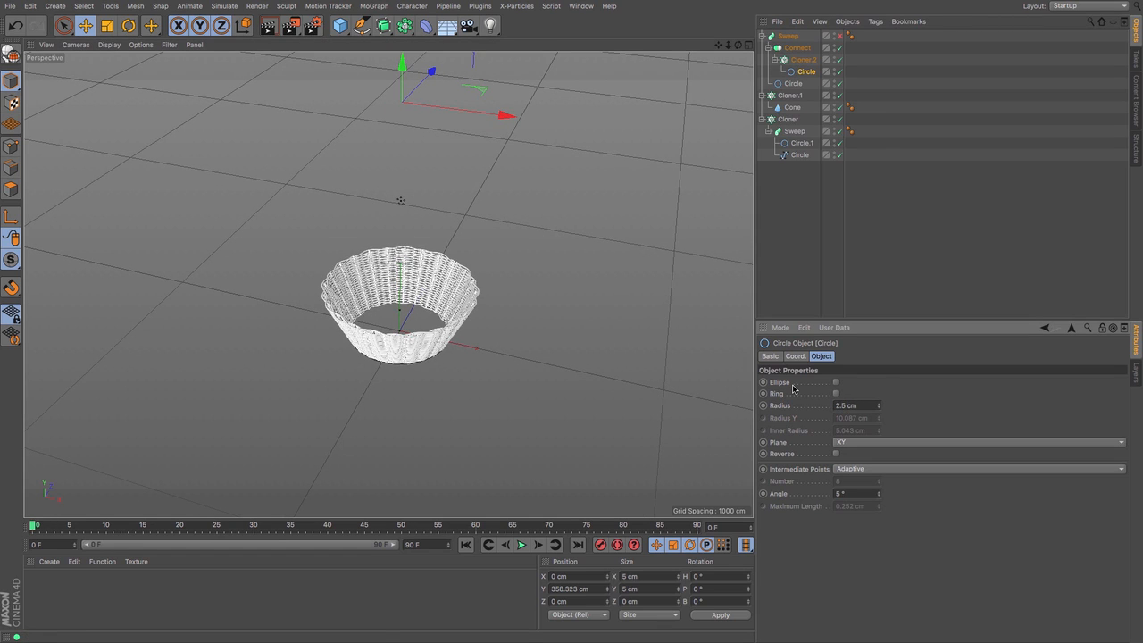
Reduce Cloner.2's radius to about 4.4 cm so the five smaller circles sit close together
left_click(797, 60)
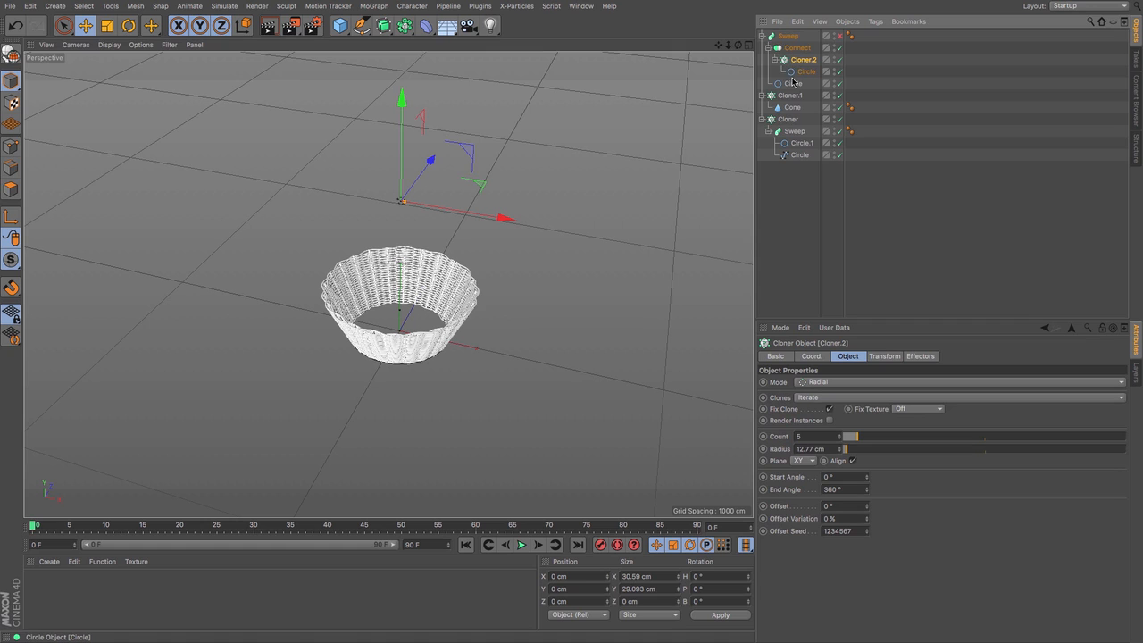
key("o")
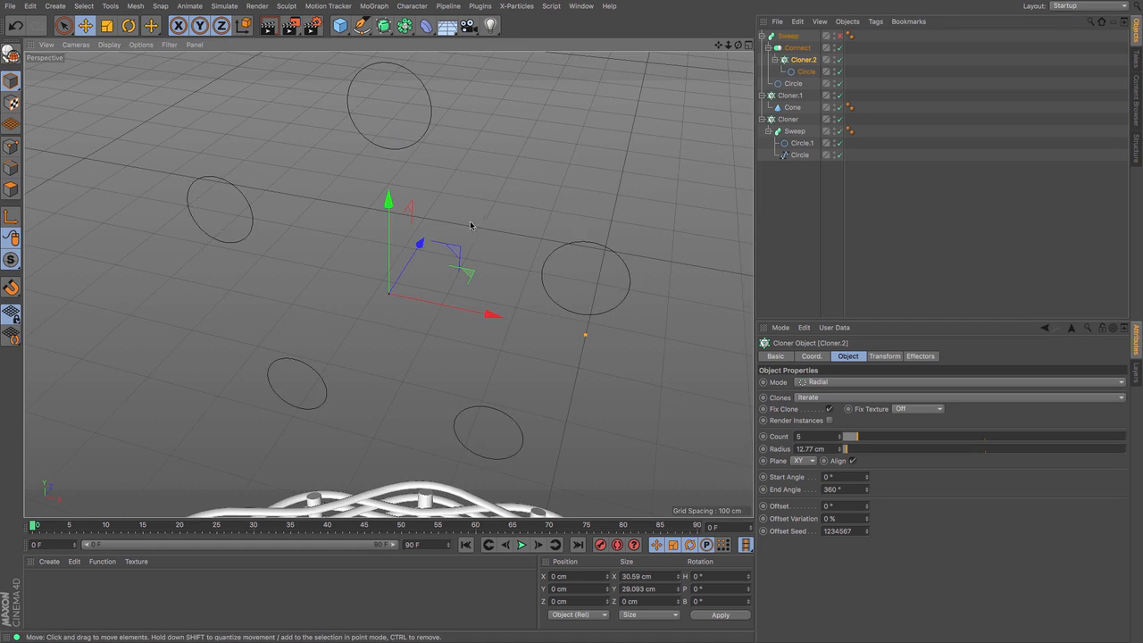
left_click_drag(495, 326, 448, 319)
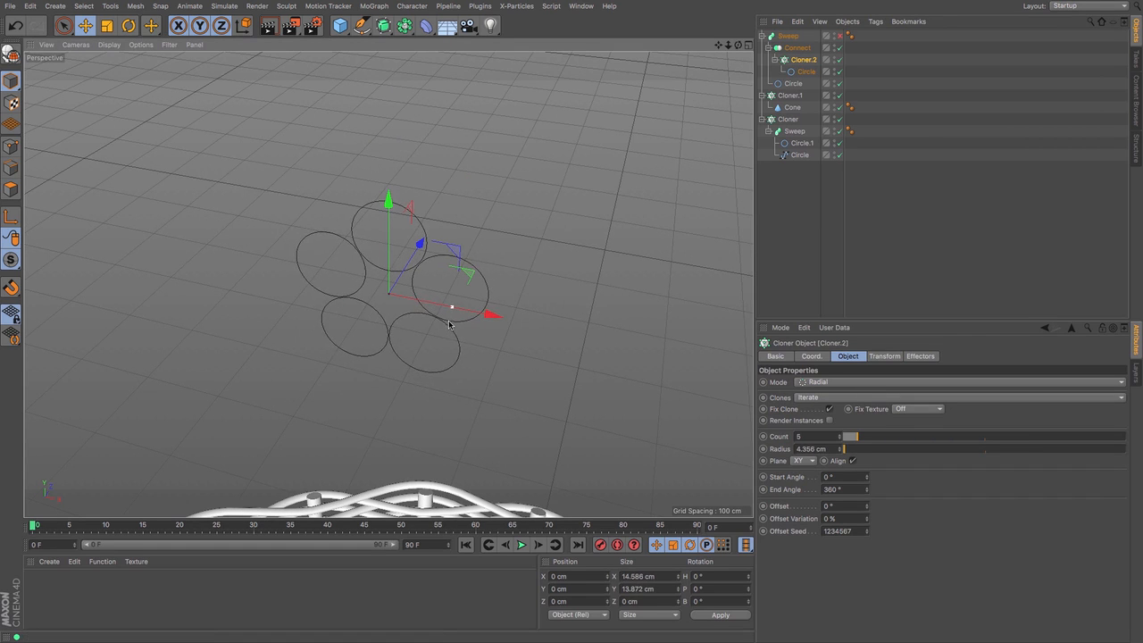
Re-enable the new Sweep, select it and check its ring around the basket's base from the side
left_click(836, 36)
left_click(782, 36)
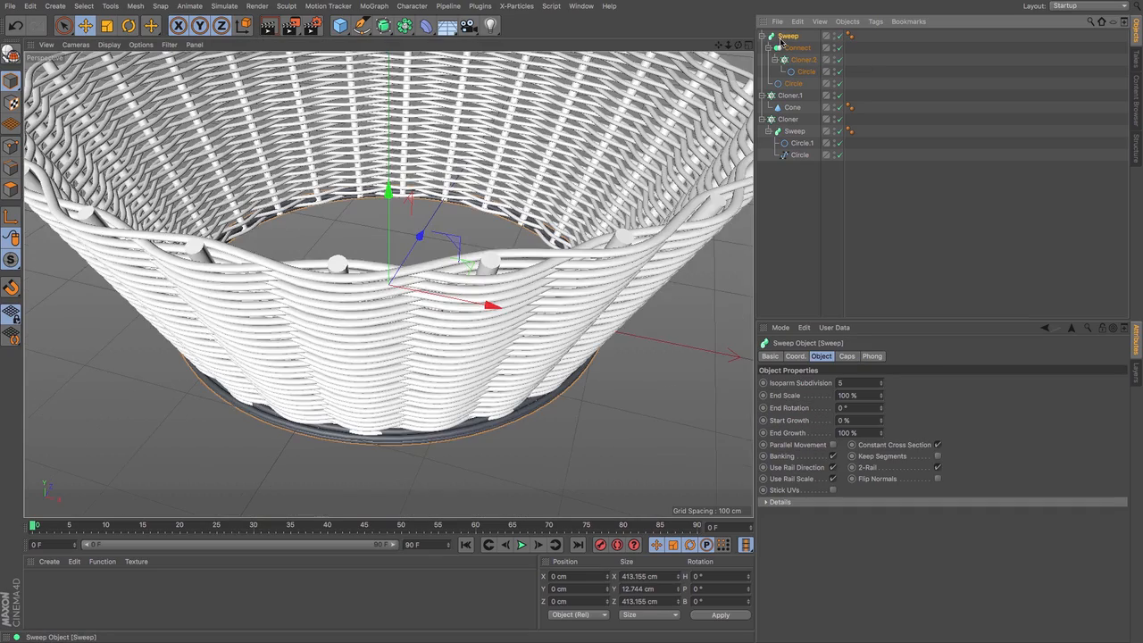
left_click_drag(728, 45, 712, 4)
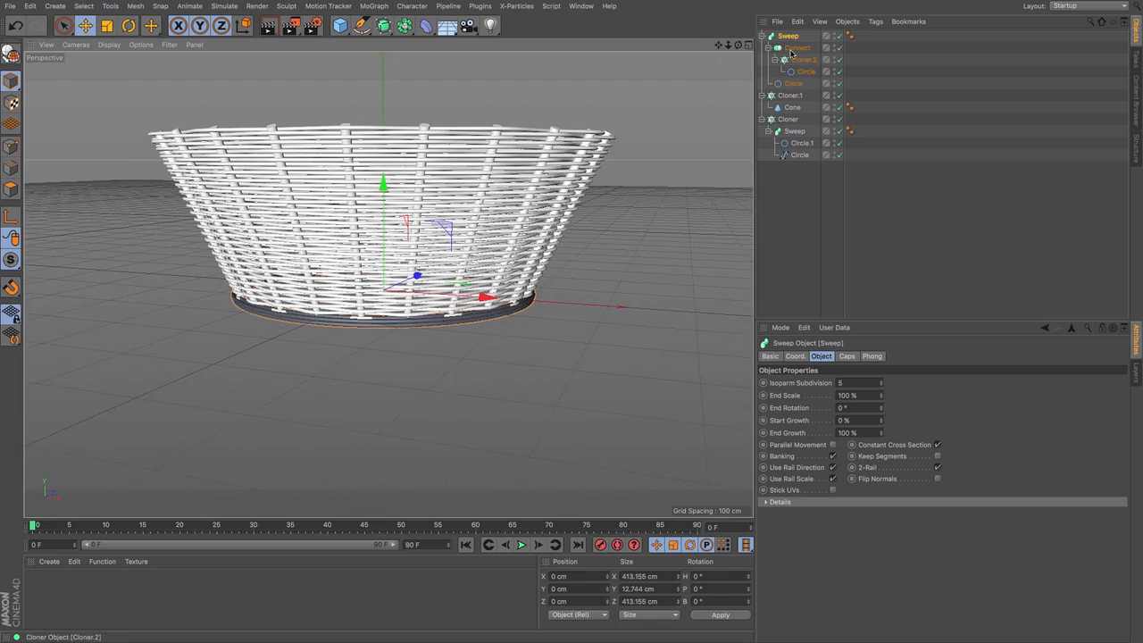
left_click(790, 37)
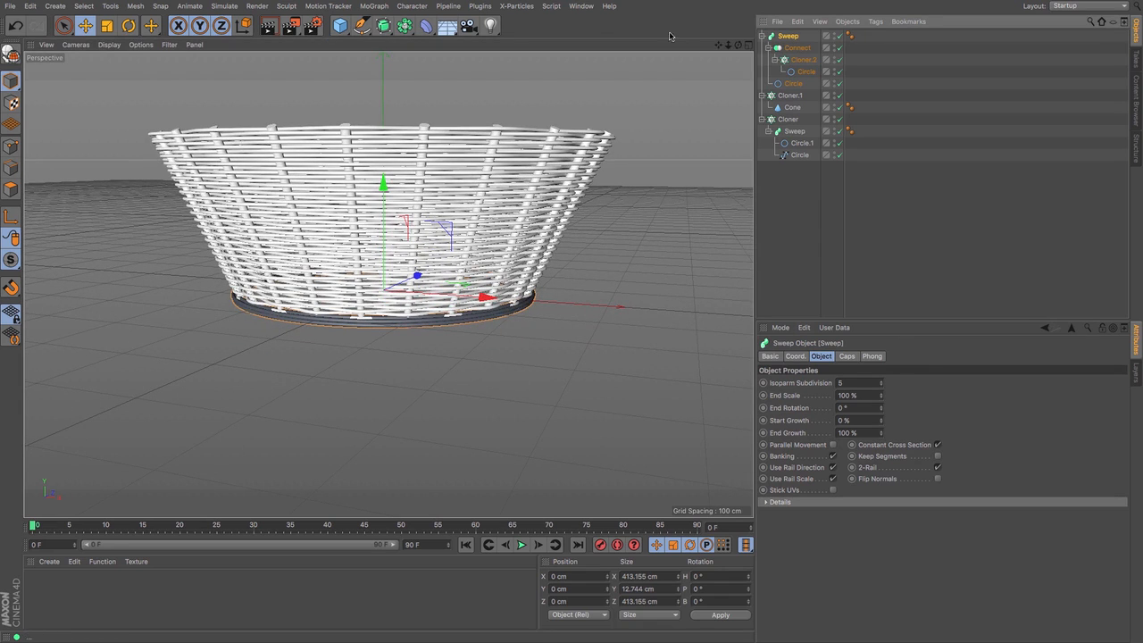
left_click_drag(728, 47, 731, 49)
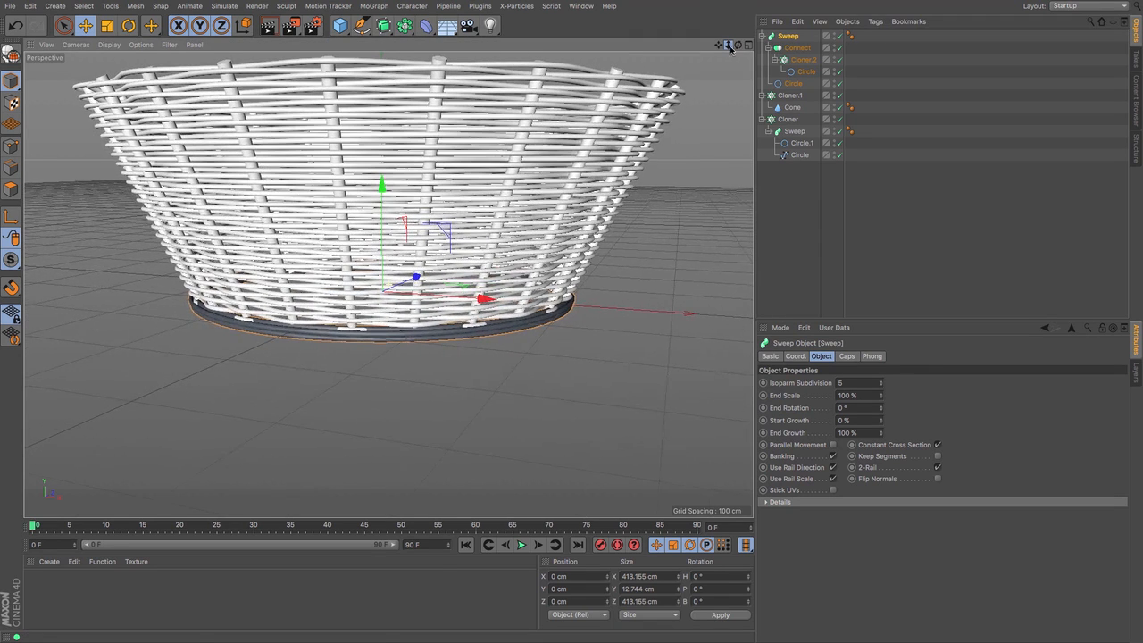
Set the base ring Sweep's End Rotation to about 948° and check its seam from the side
left_click(882, 409)
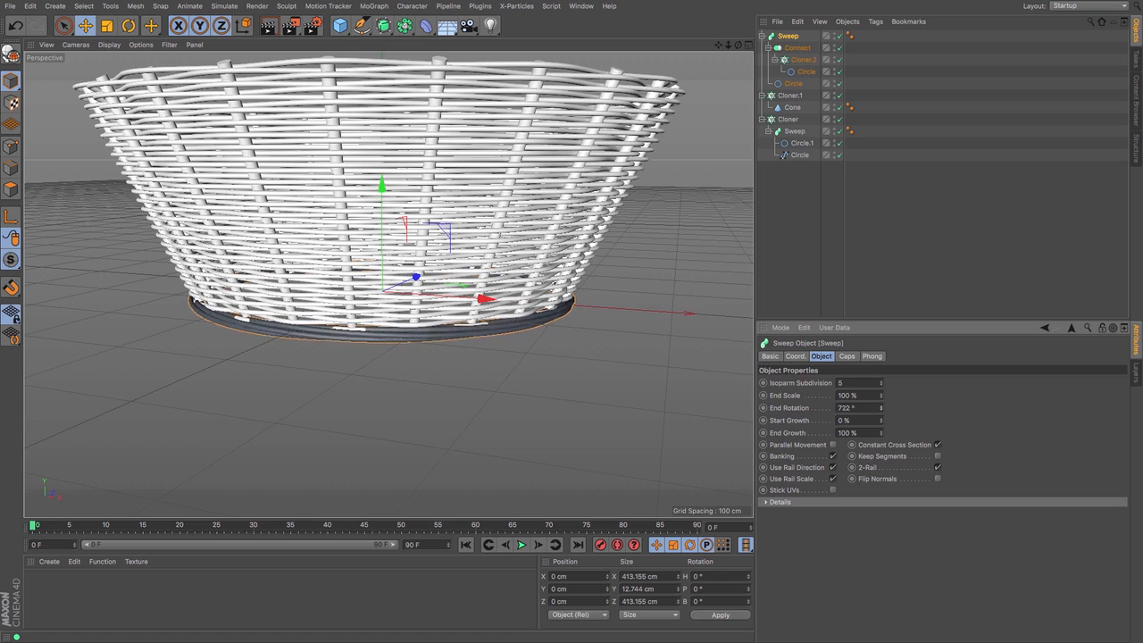
mouse_move(882, 408)
left_mouse_down()
mouse_move(882, 385)
mouse_move(882, 411)
left_mouse_up()
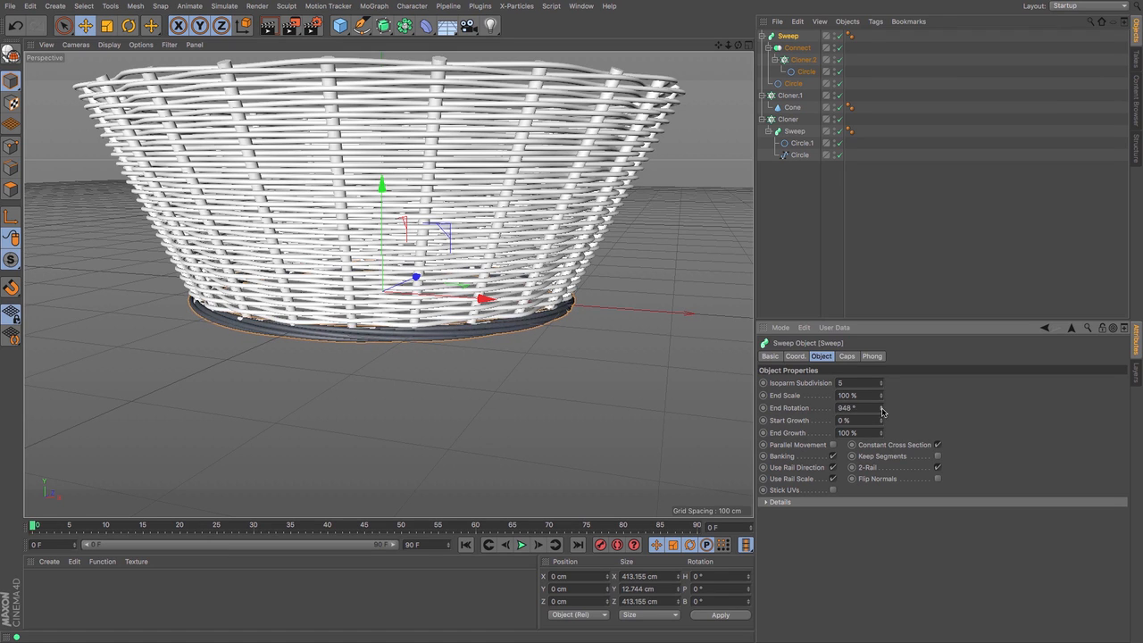
left_click_drag(739, 45, 678, 72)
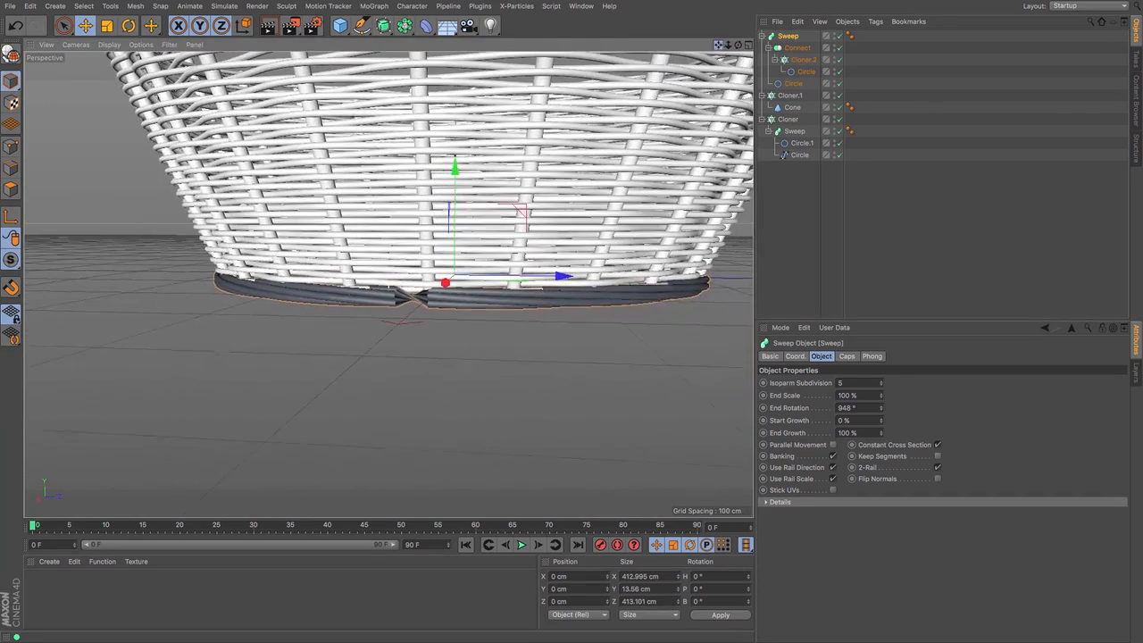
Raise the end point of the base ring Sweep's Rotation curve in the details until the twisted strands meet at the seam
left_click(766, 503)
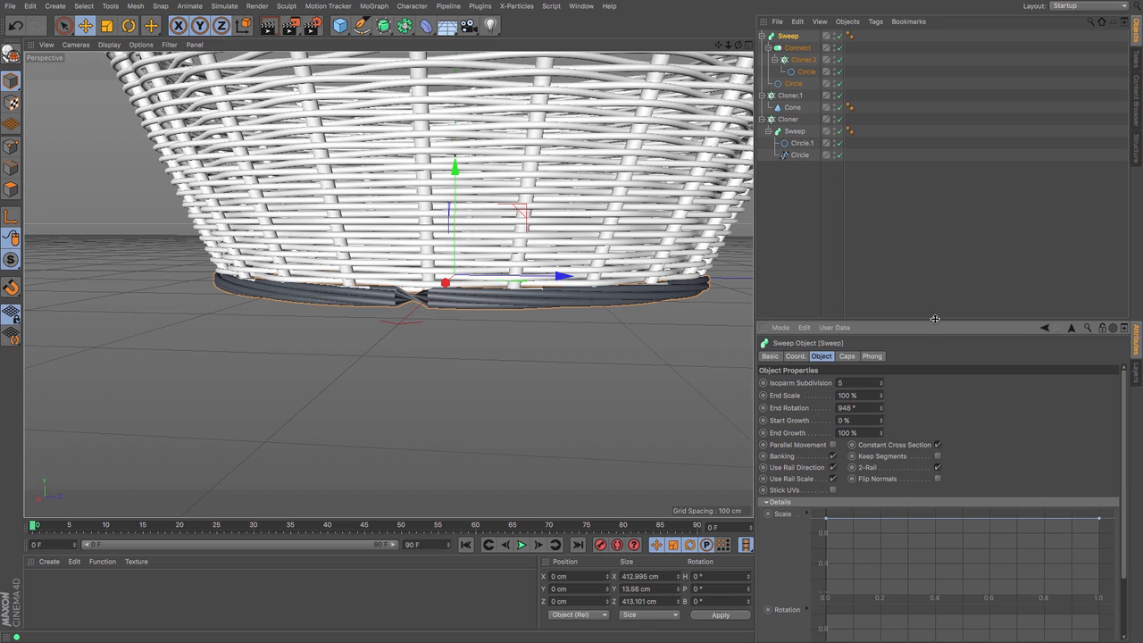
left_click_drag(934, 318, 922, 179)
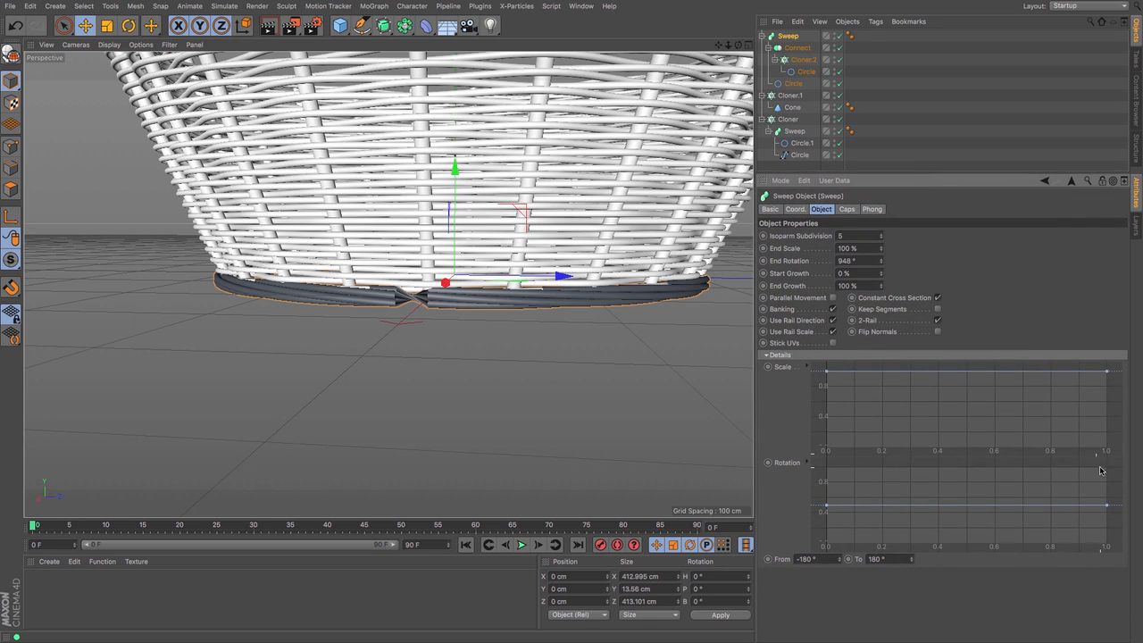
left_click_drag(1107, 508, 1114, 478)
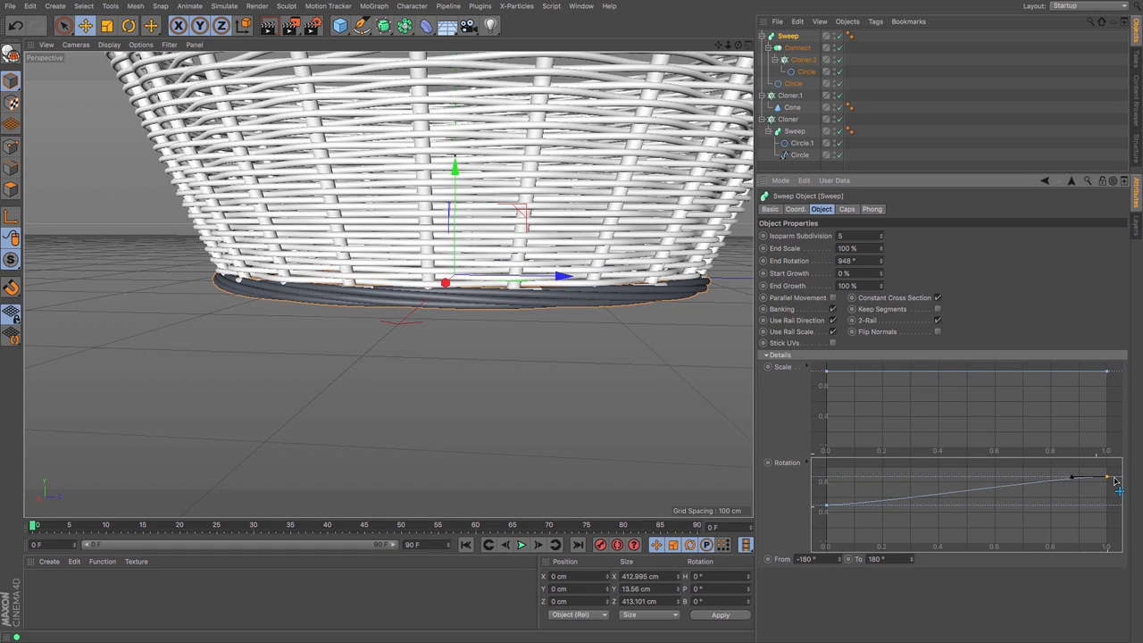
left_click_drag(738, 46, 772, 83)
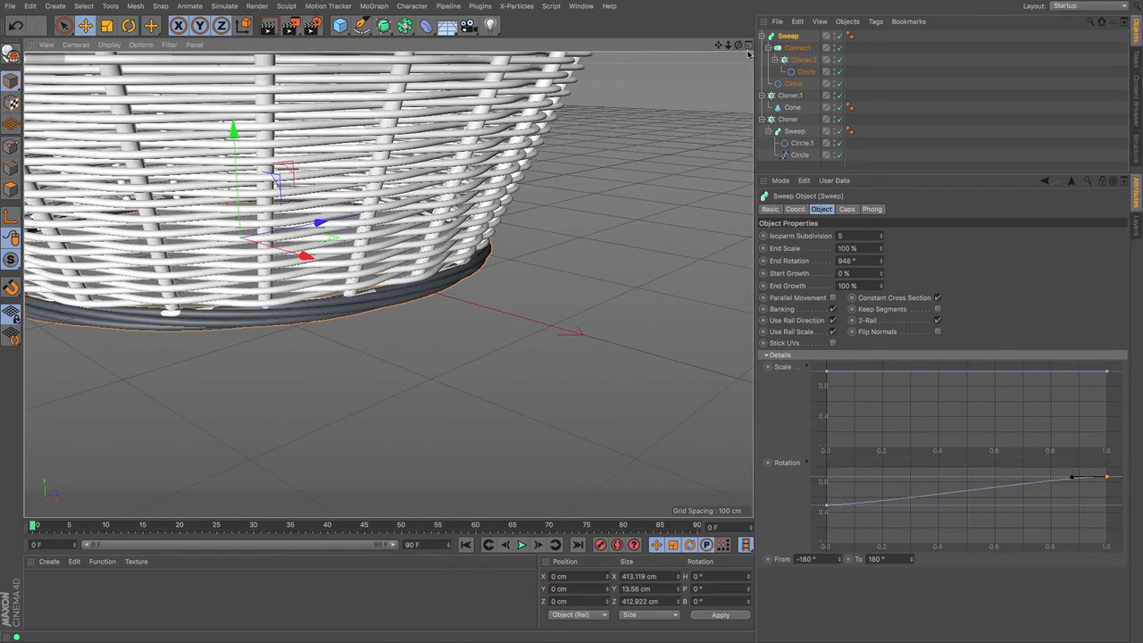
Set the radius of the base ring's path circle to 201 cm and lower it to a Y position of about -4.1 cm
left_click(803, 71)
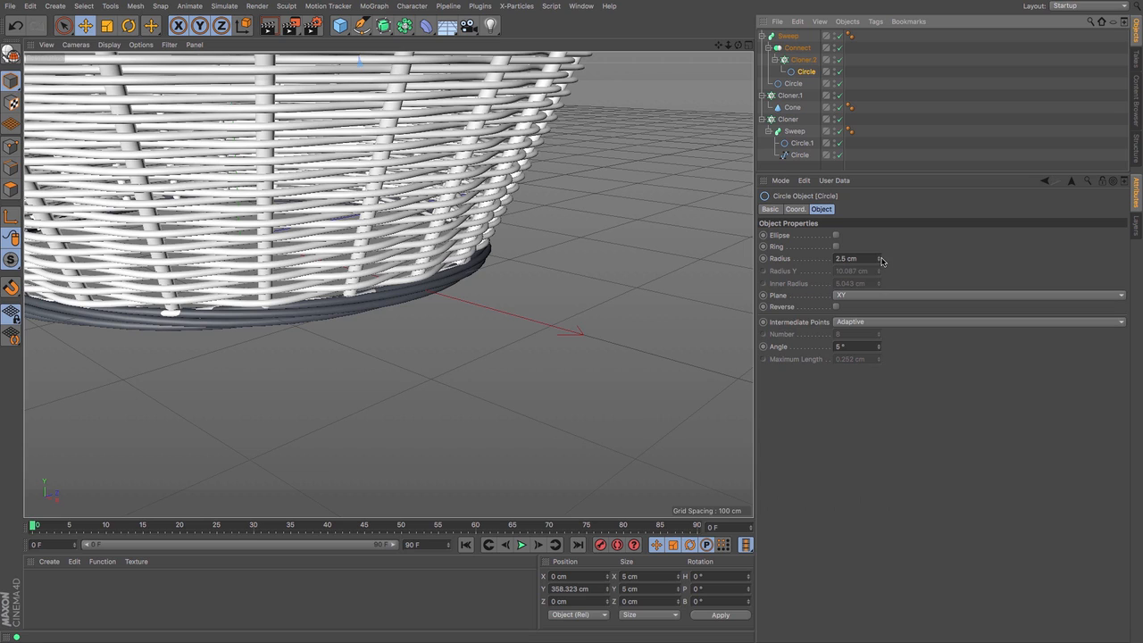
left_click(792, 83)
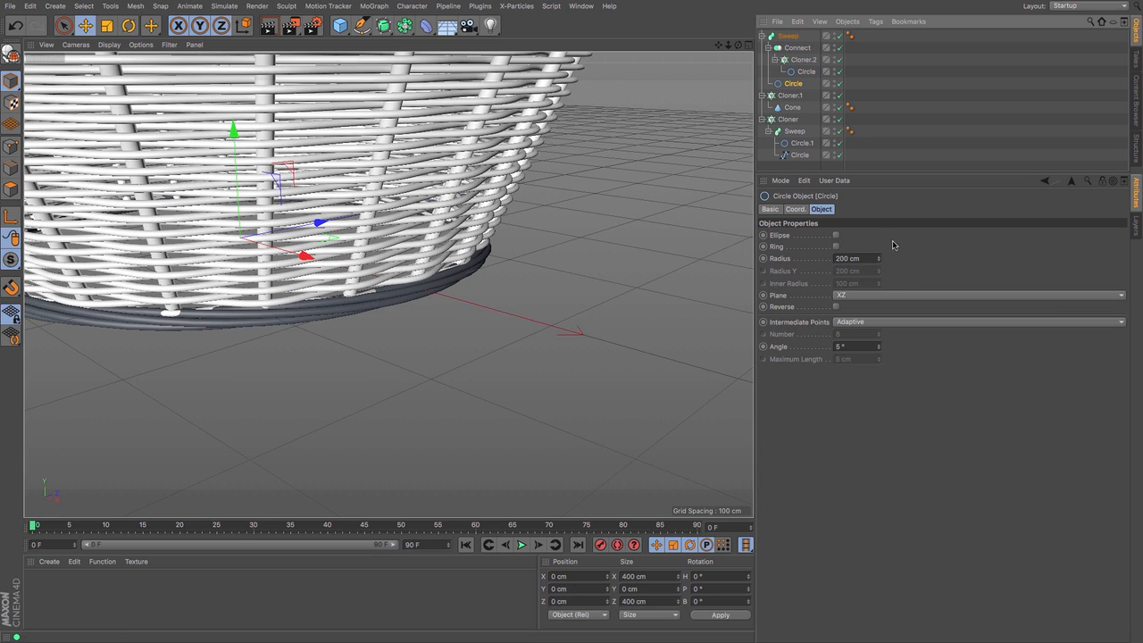
left_click(878, 257)
left_click(879, 257)
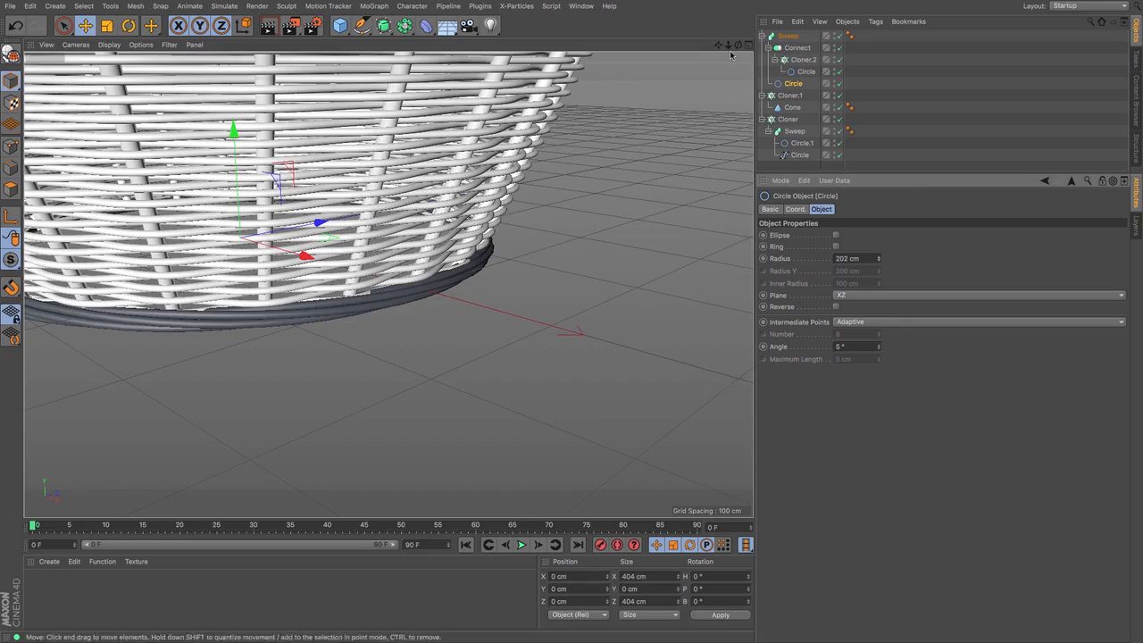
left_click_drag(738, 45, 685, 121)
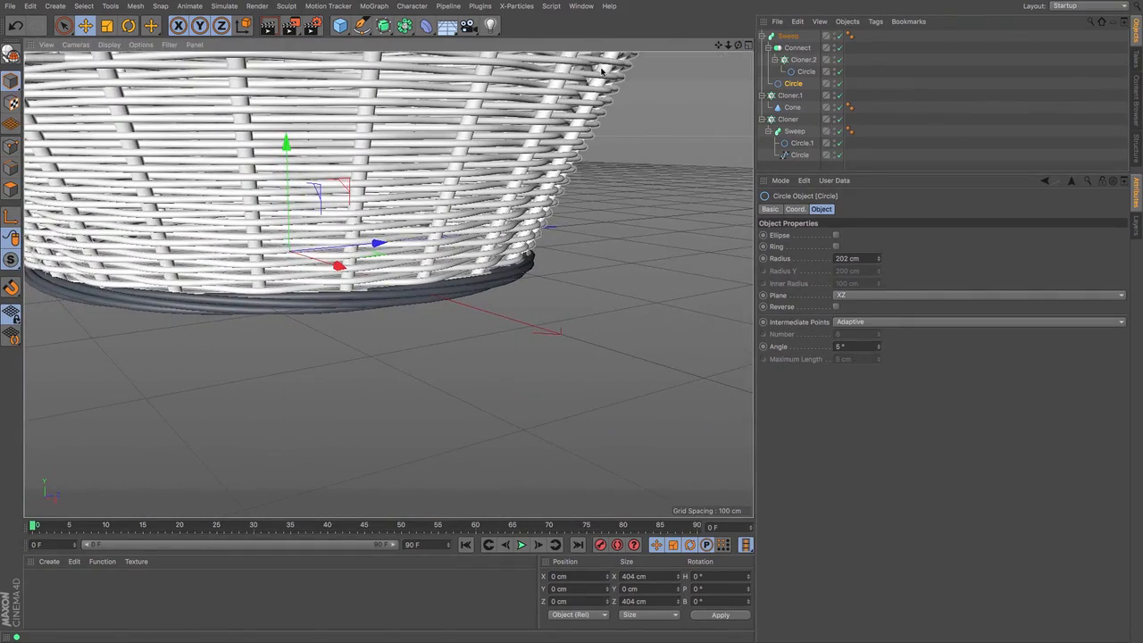
left_click_drag(879, 262, 880, 265)
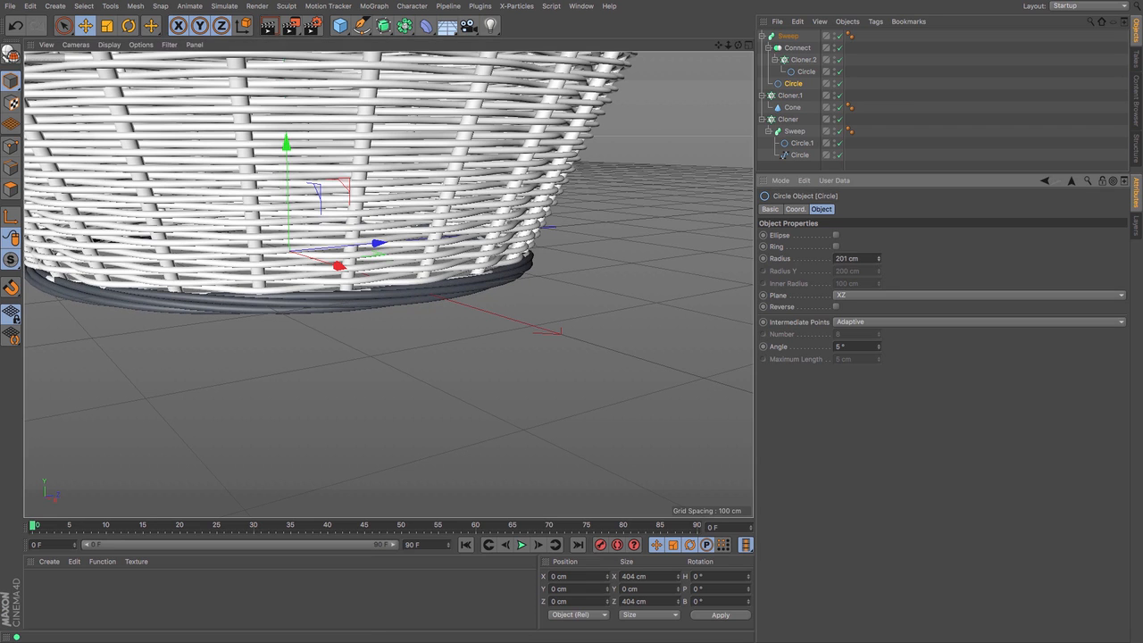
left_click(86, 24)
left_click_drag(286, 144, 285, 150)
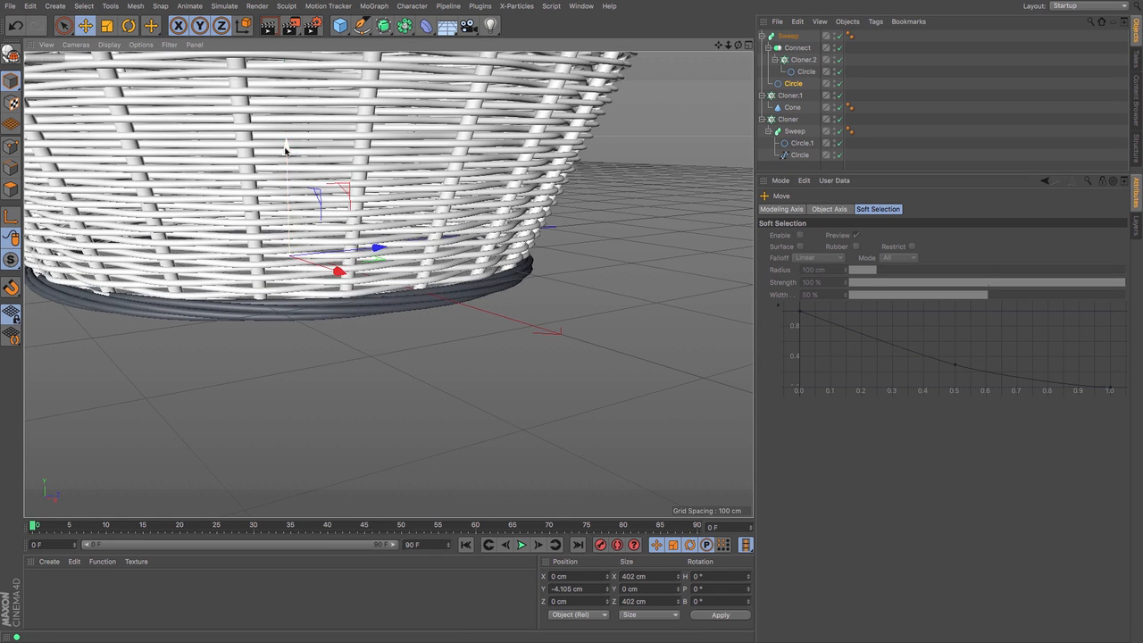
left_click_drag(738, 45, 763, 38)
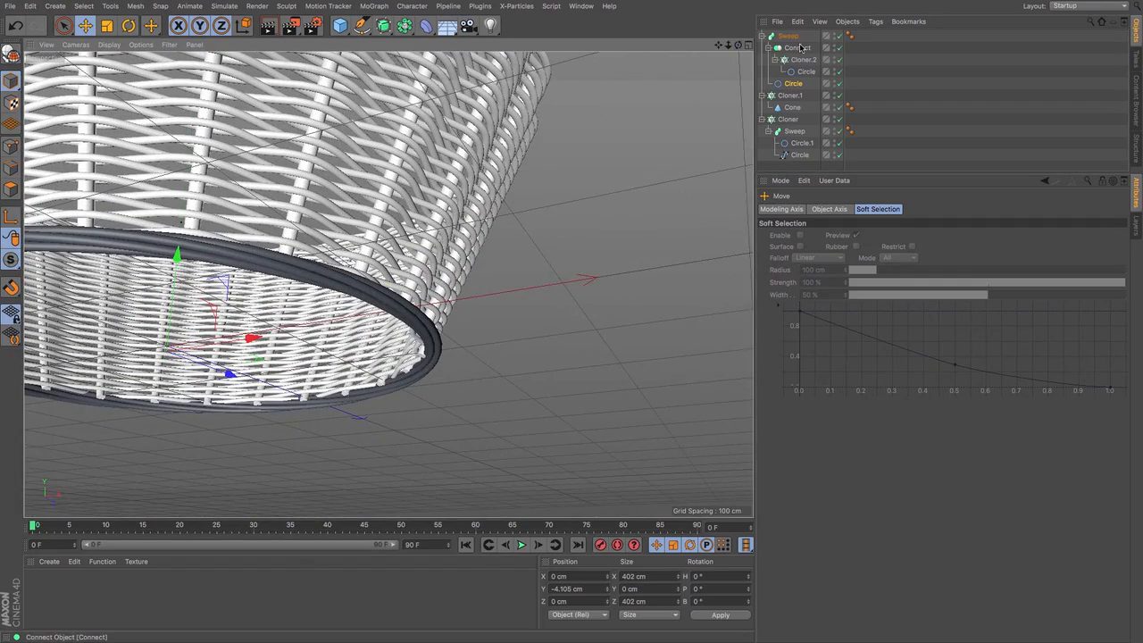
Reduce the base ring's path circle to a radius of 195 cm and lower it to a Y position of about -8.4 cm
left_click(793, 83)
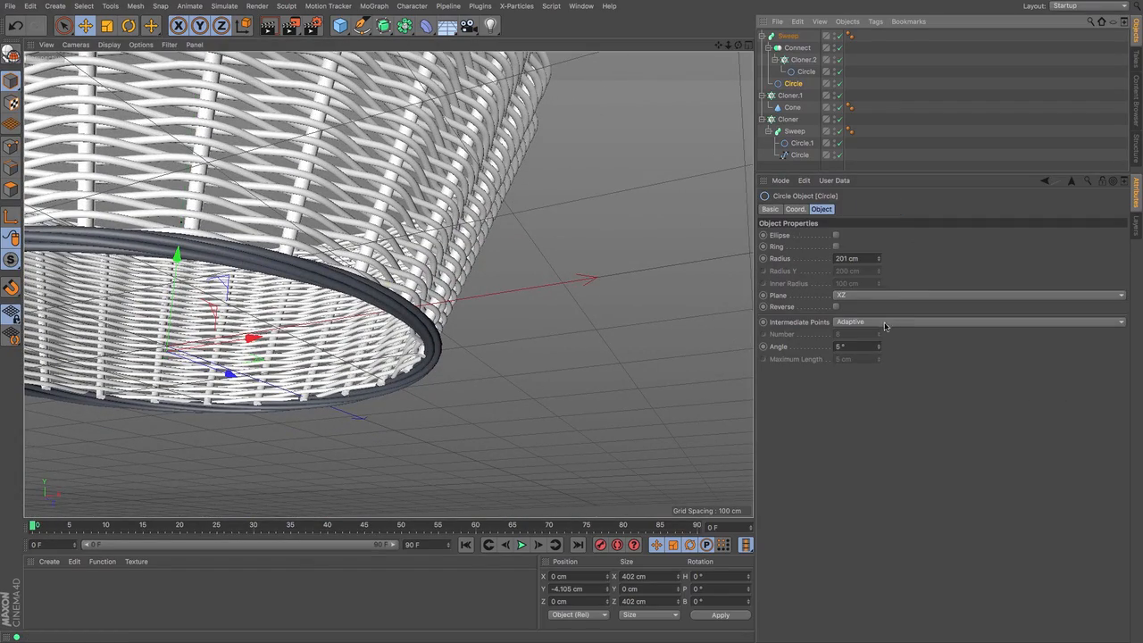
left_click_drag(878, 262, 879, 265)
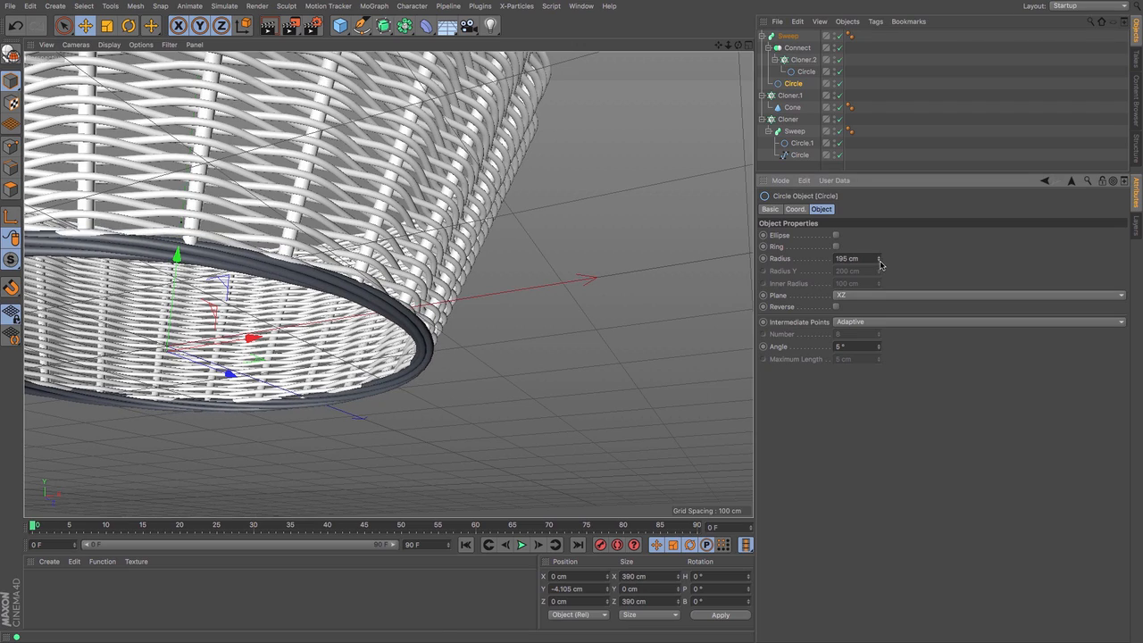
left_click_drag(739, 45, 555, 217)
left_click_drag(356, 195, 356, 203)
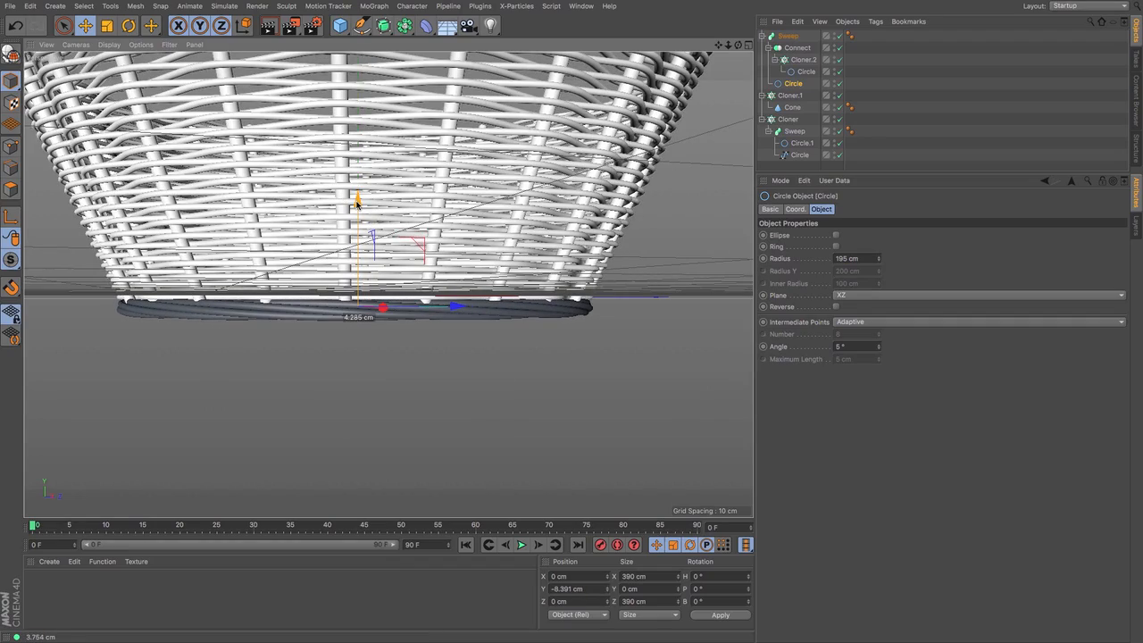
Duplicate the base ring Sweep and raise the copy to a Y position of about 223.6 cm at the basket's rim
left_click_drag(738, 45, 746, 78)
left_click(783, 37)
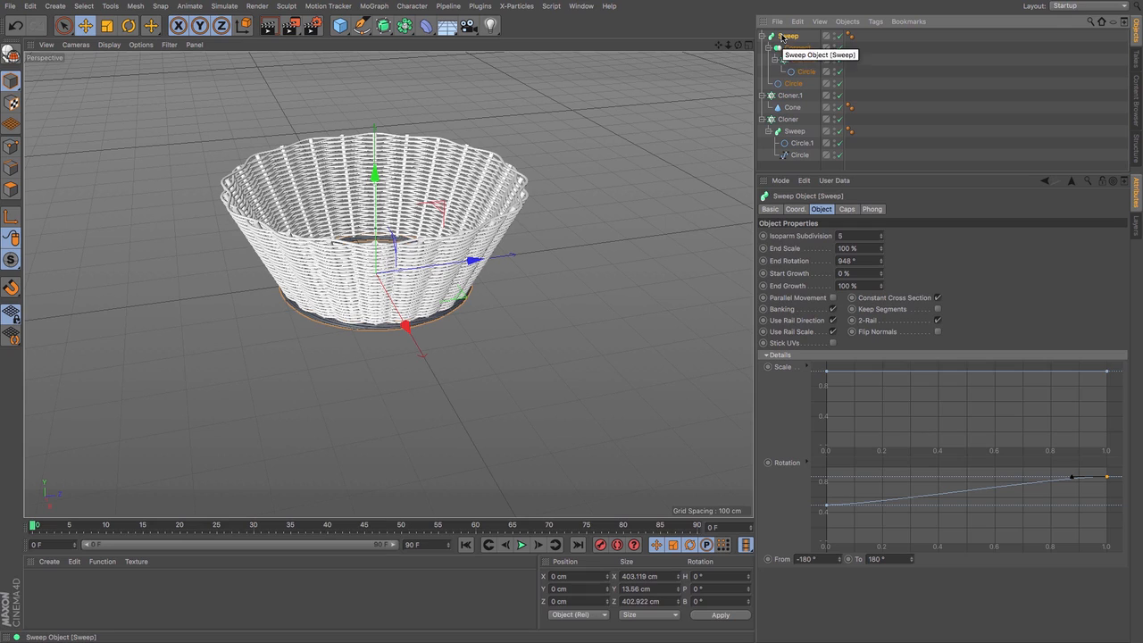
key("ctrl+c")
key("ctrl+v")
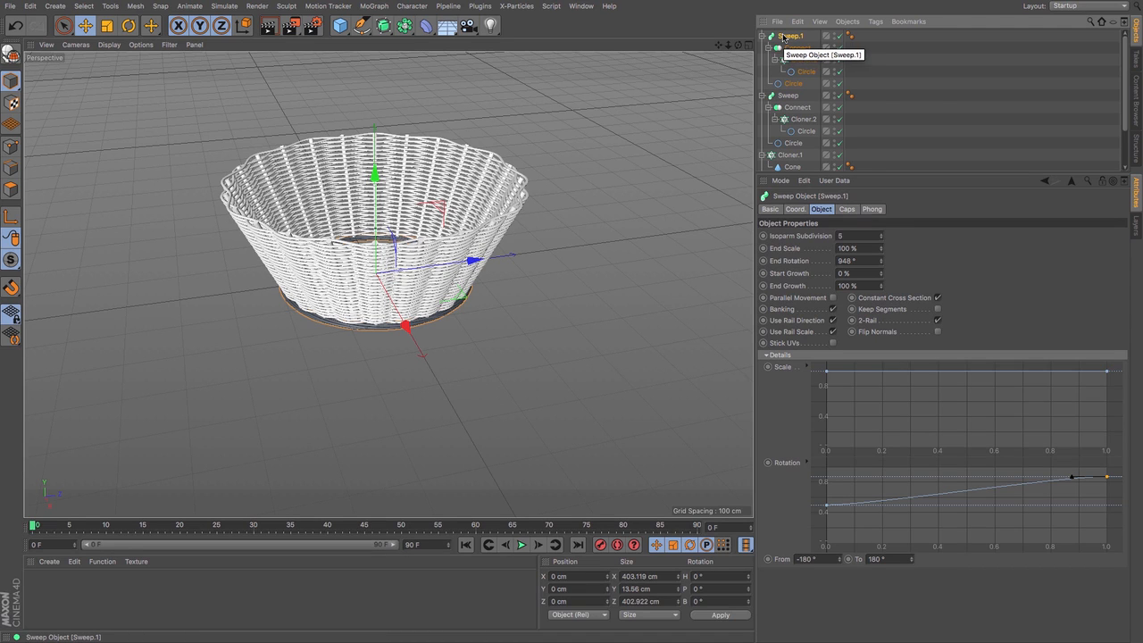
left_click(85, 25)
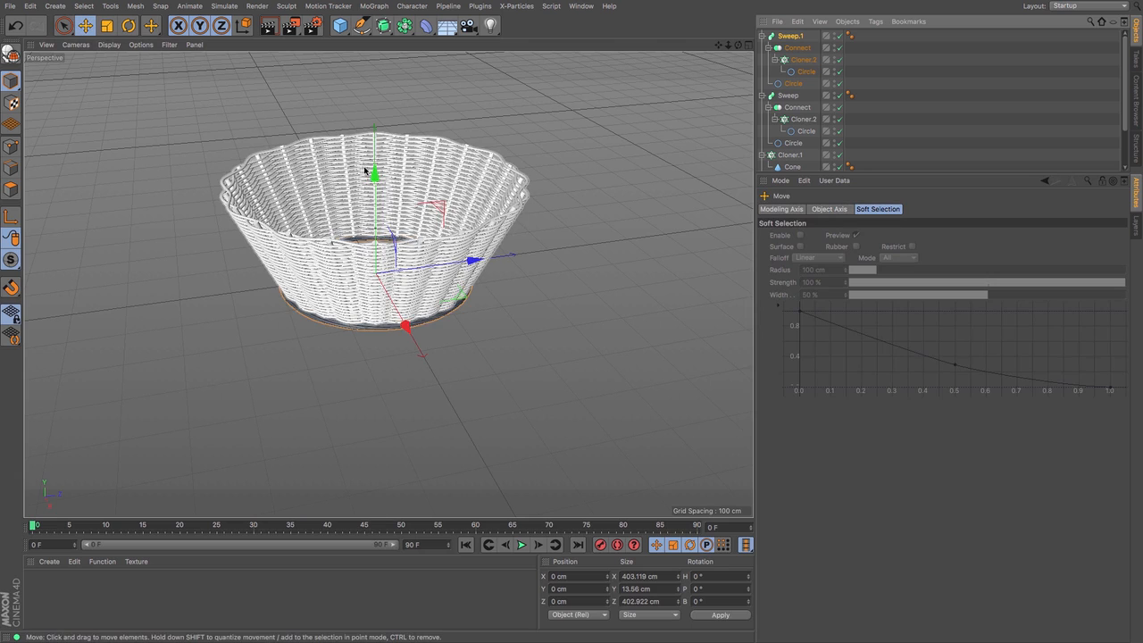
left_click_drag(378, 176, 416, 61)
key("F4")
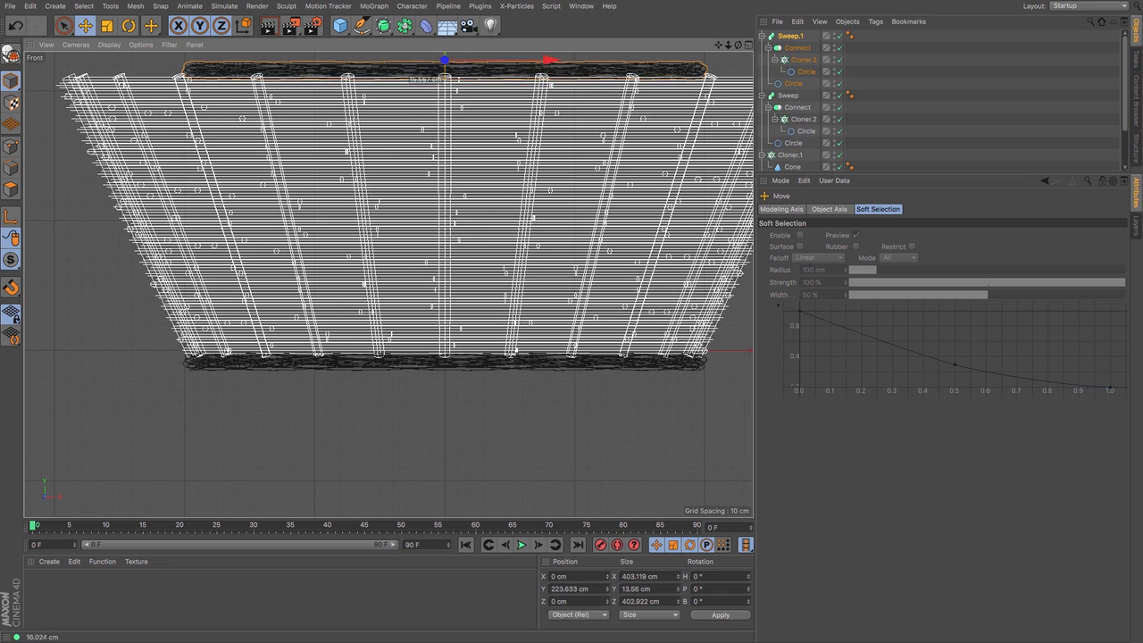
Set the radius of Sweep.1's path circle to 297 cm so the ring fits around the basket's rim
left_click(793, 83)
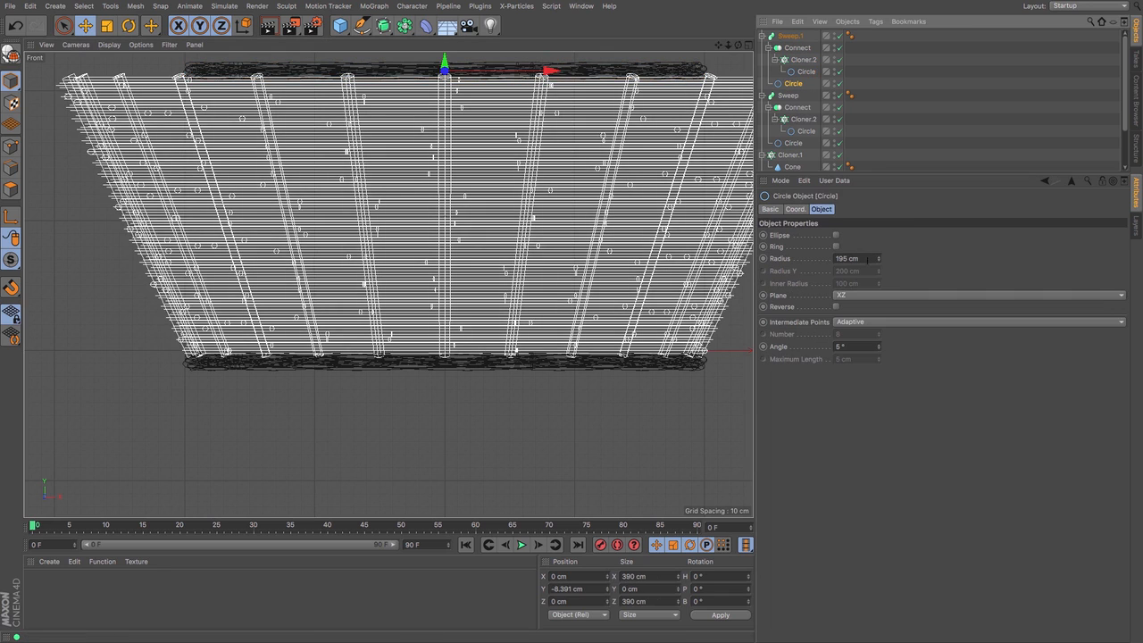
mouse_move(879, 261)
left_mouse_down()
mouse_move(879, 228)
mouse_move(879, 258)
left_mouse_up()
key("F1")
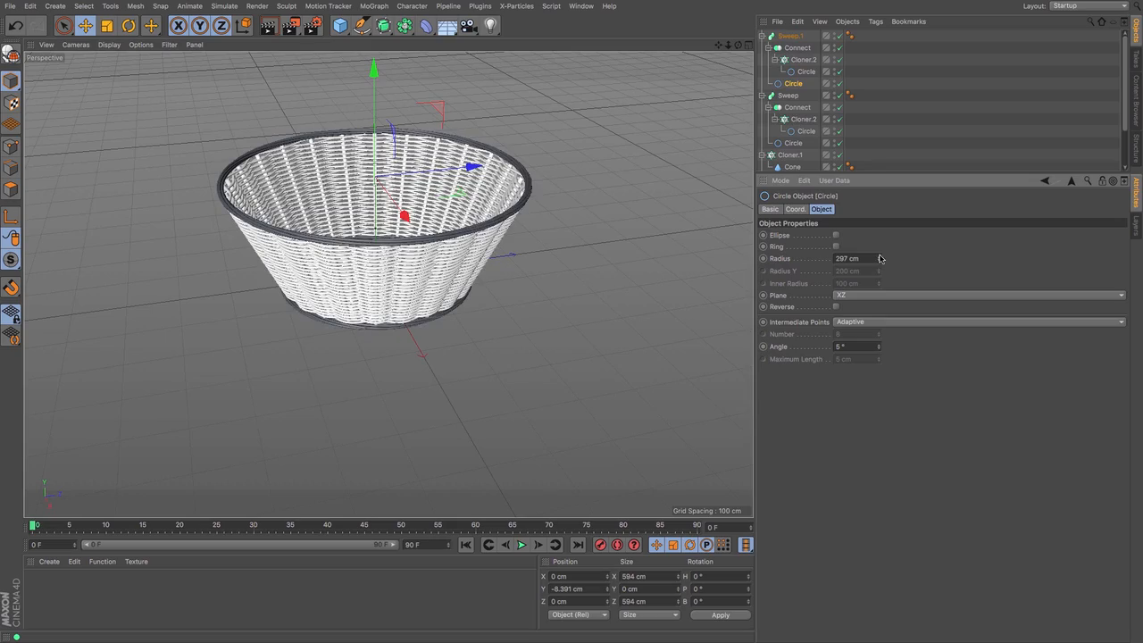
left_click_drag(738, 43, 728, 147)
left_click_drag(515, 106, 530, 346, "alt")
left_click_drag(737, 45, 662, 94)
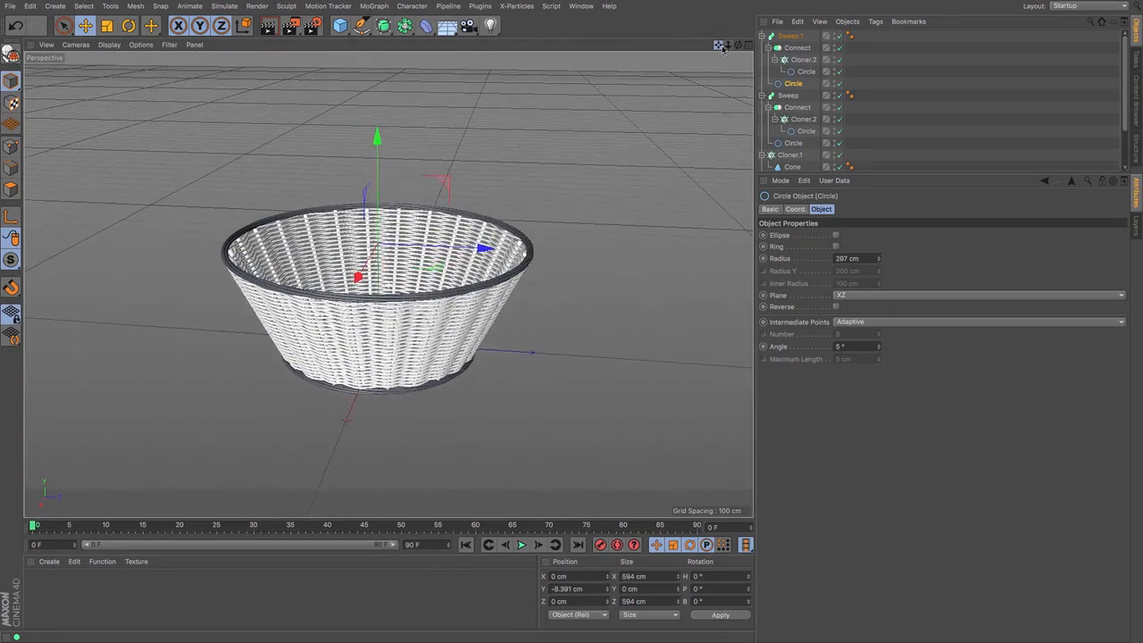
left_click_drag(737, 45, 741, 85)
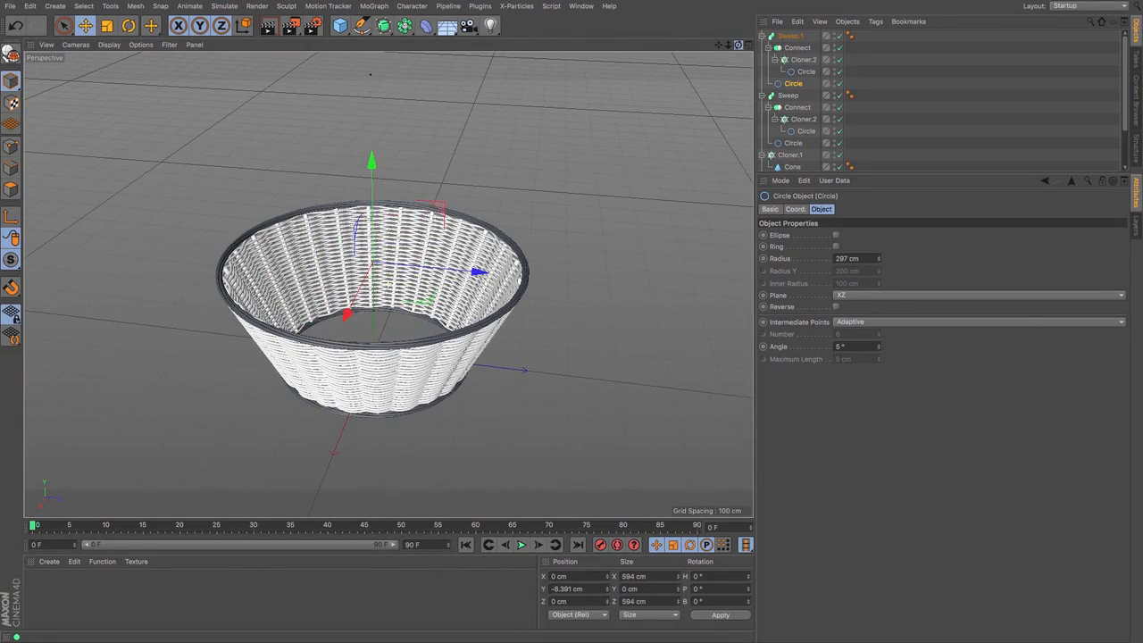
left_click_drag(727, 44, 508, 114)
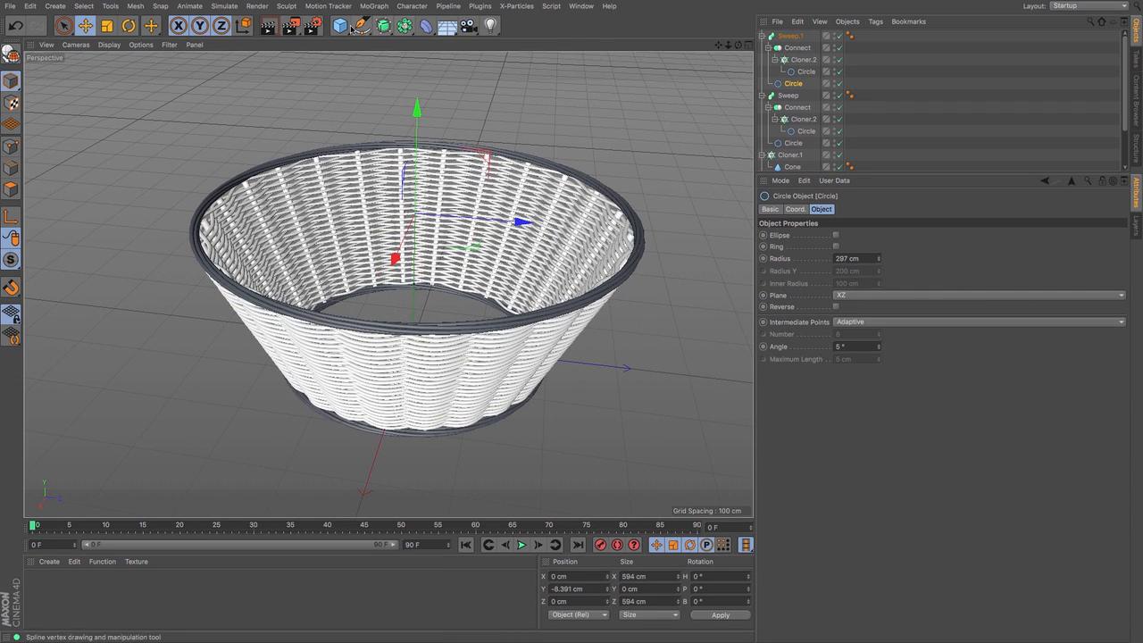
Add a Disc as the basket's floor, with an outer radius of about 192.6 cm and a Y position of about -8.8 cm
left_click_drag(345, 27, 384, 65)
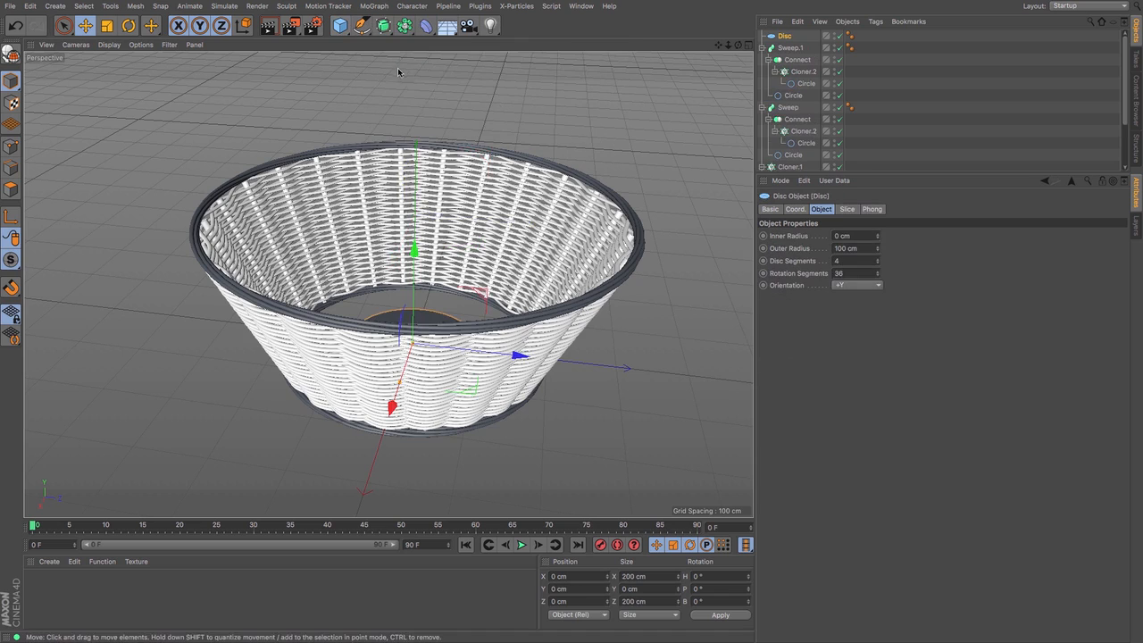
left_click_drag(738, 44, 736, 116)
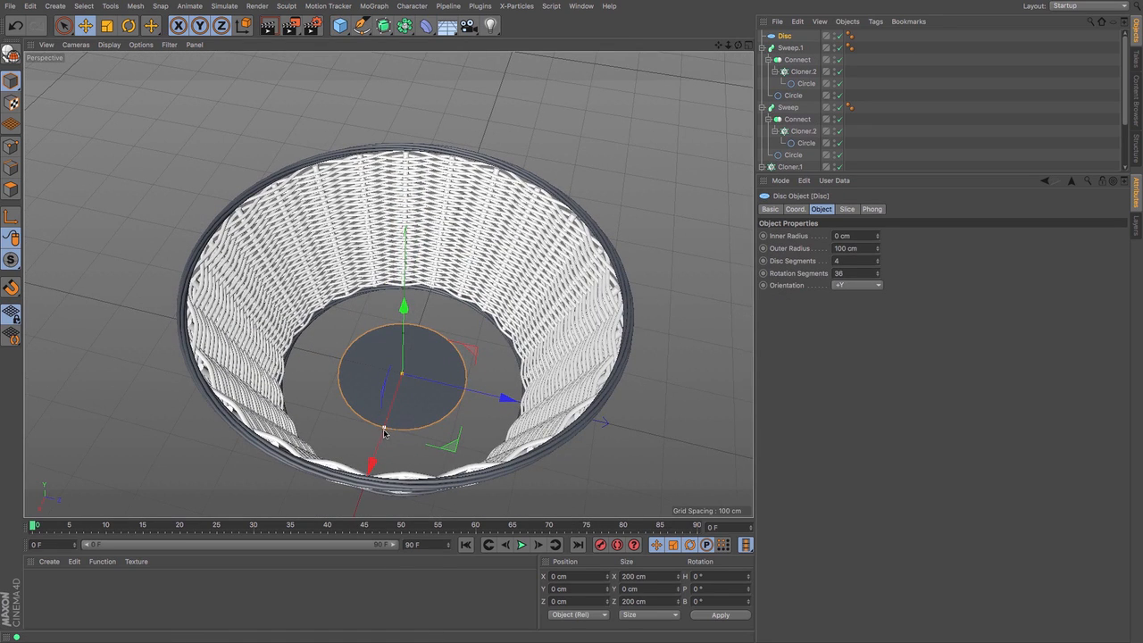
left_click_drag(384, 430, 373, 488)
left_click_drag(404, 311, 405, 316)
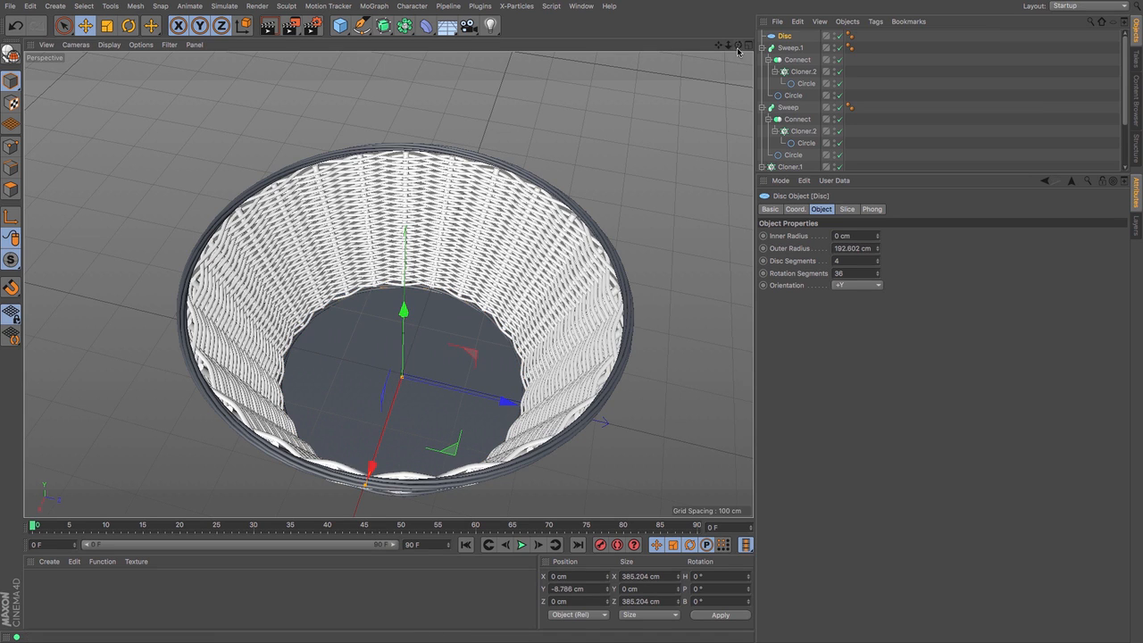
left_click_drag(738, 45, 388, 284)
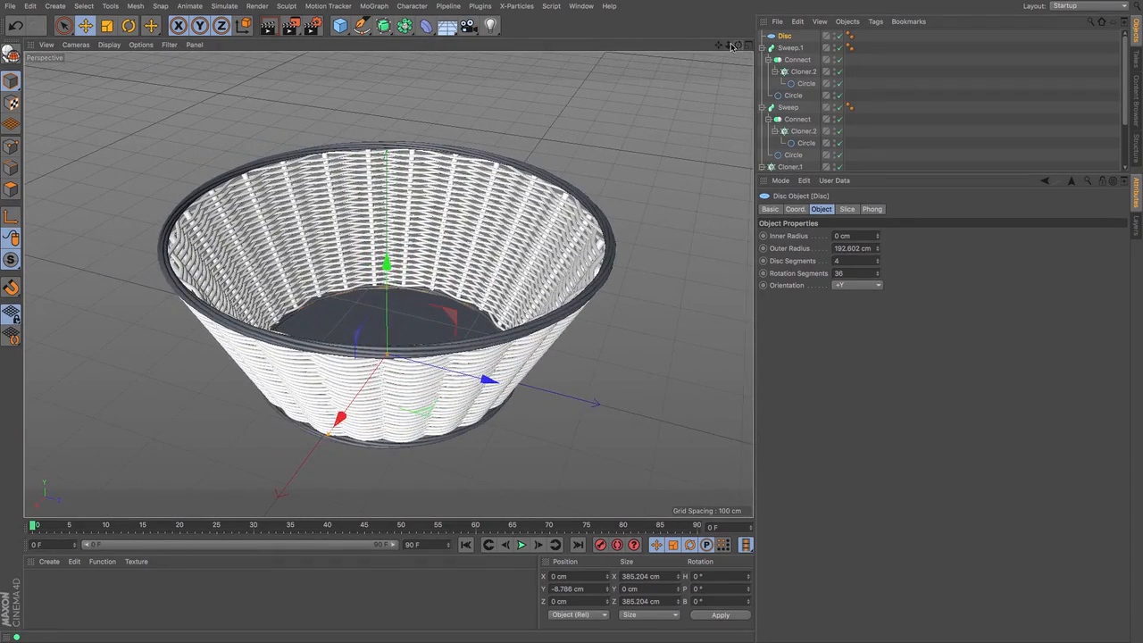
left_click_drag(729, 44, 726, 50)
Create a new material and load the Wood surface shader as its color texture
left_click(182, 615)
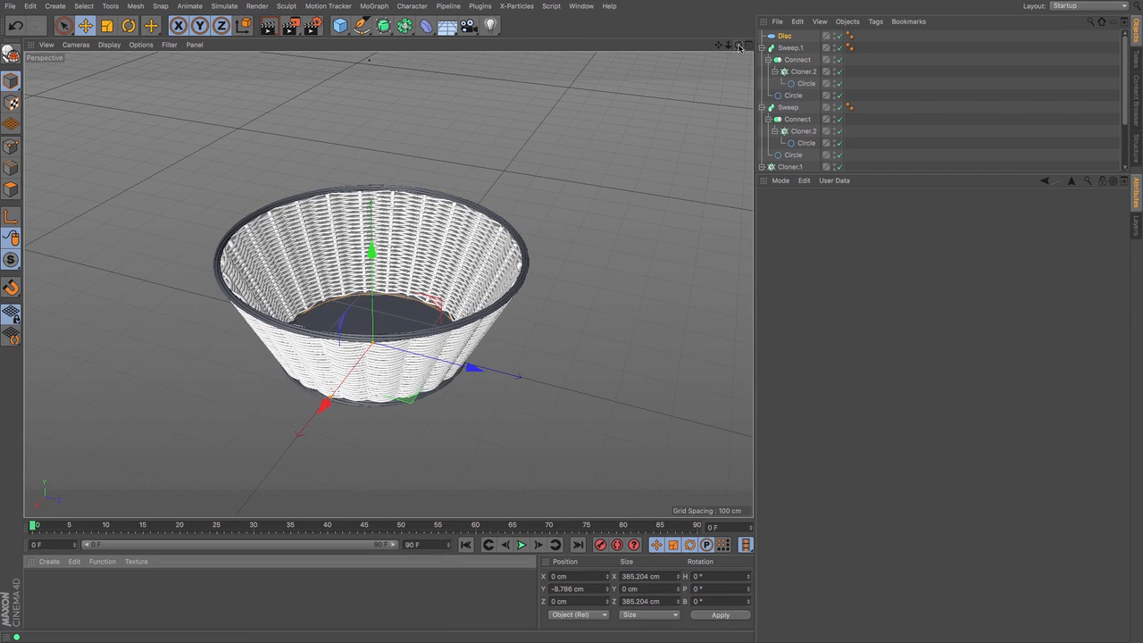
left_click_drag(739, 46, 749, 47)
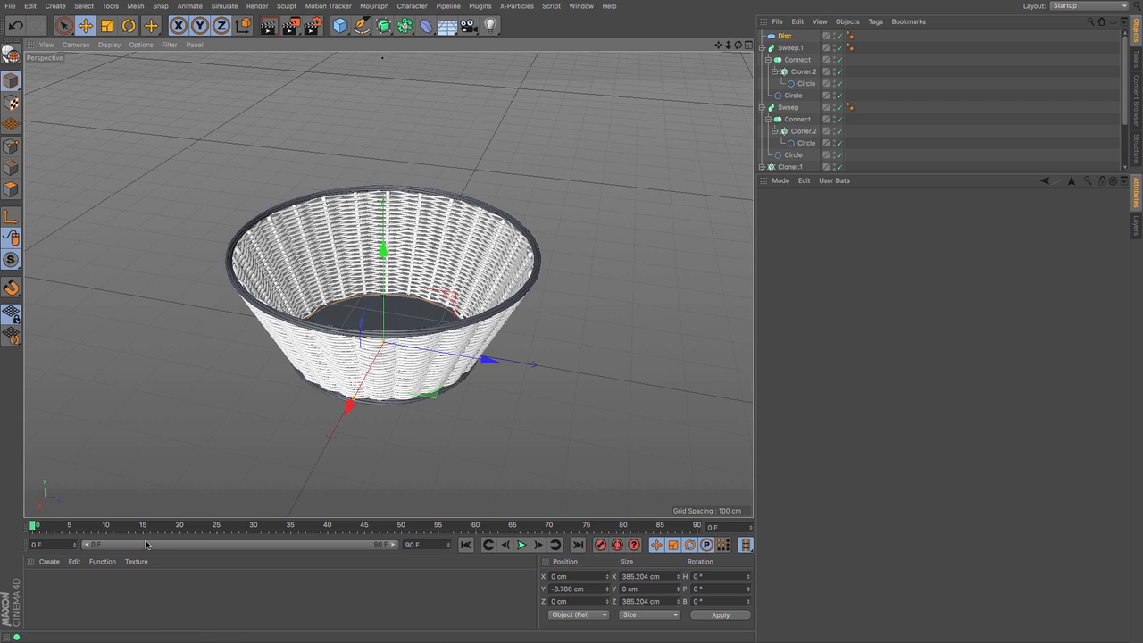
double_click(43, 596)
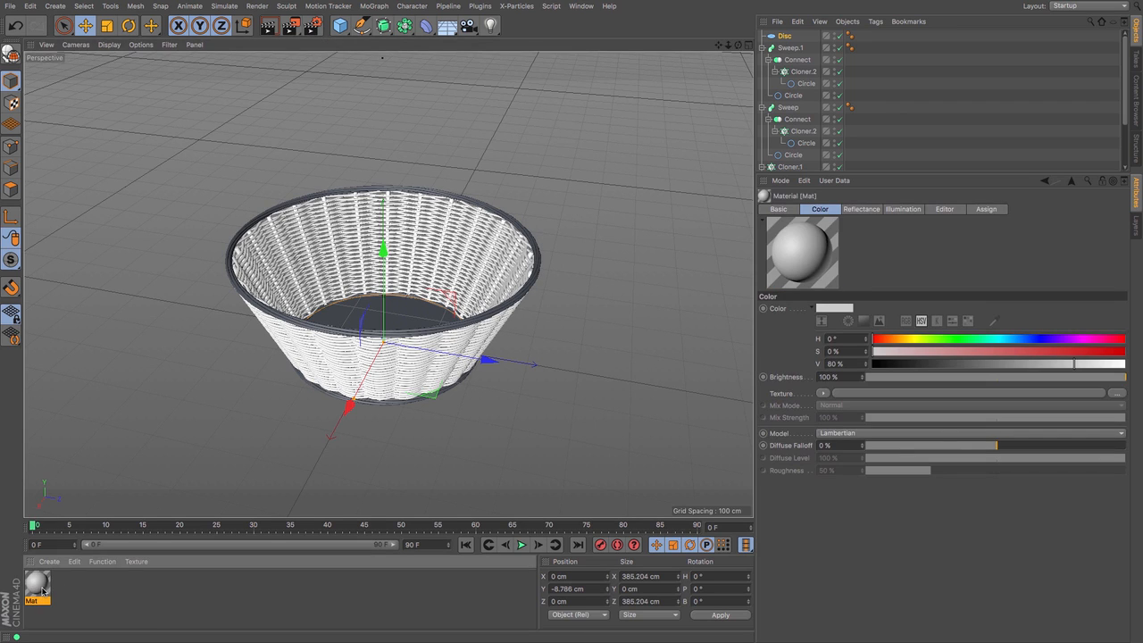
double_click(38, 585)
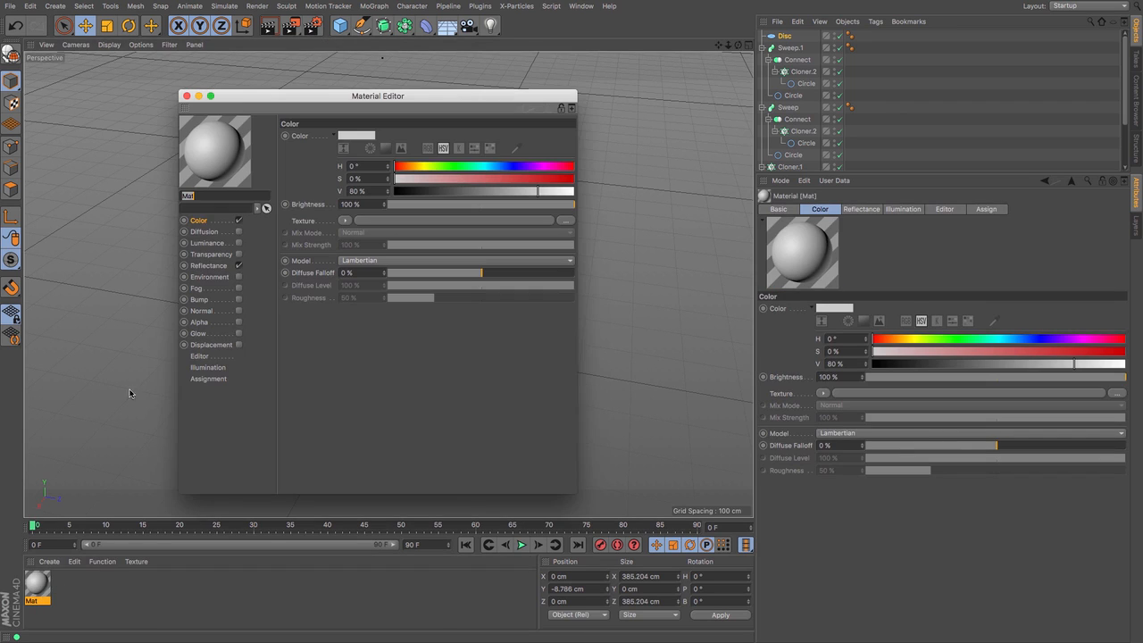
left_click(344, 221)
mouse_move(390, 454)
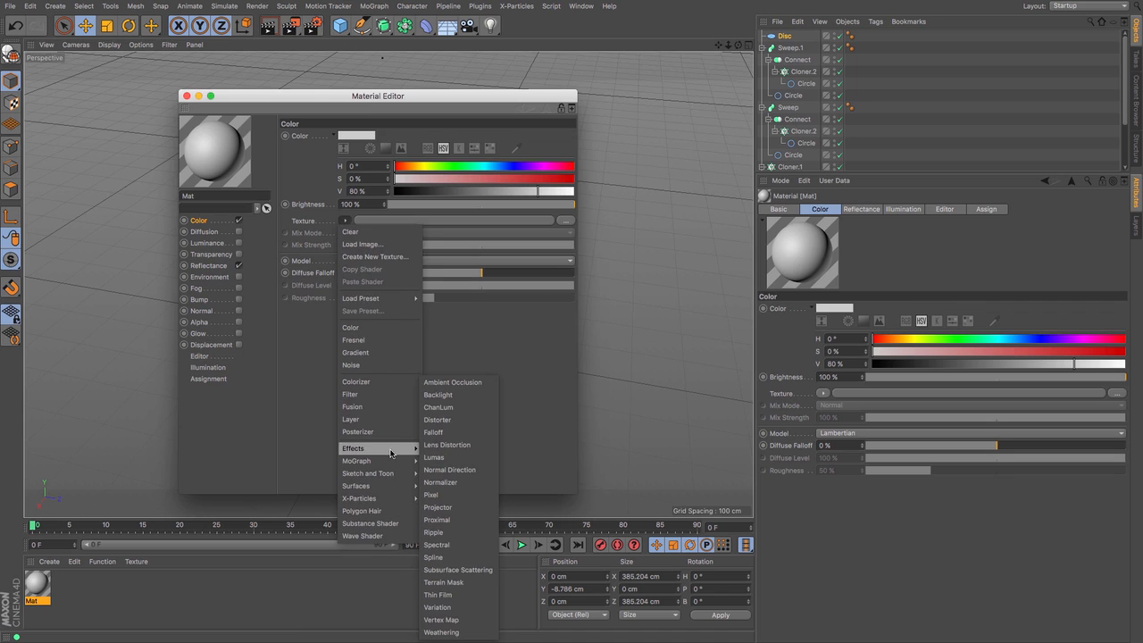
mouse_move(395, 484)
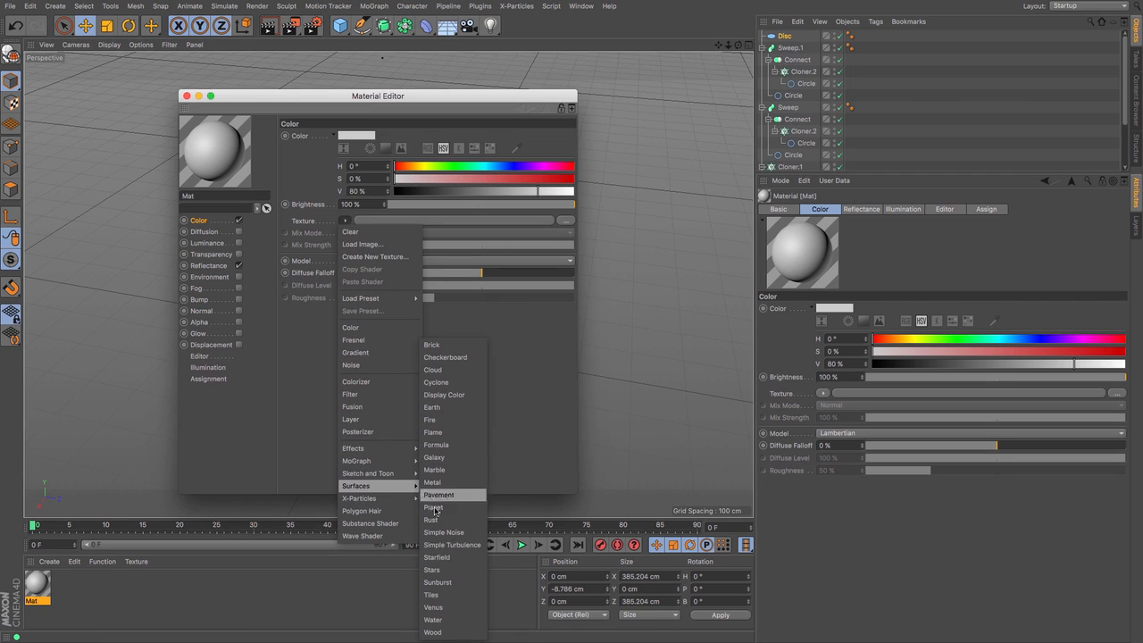
left_click(433, 632)
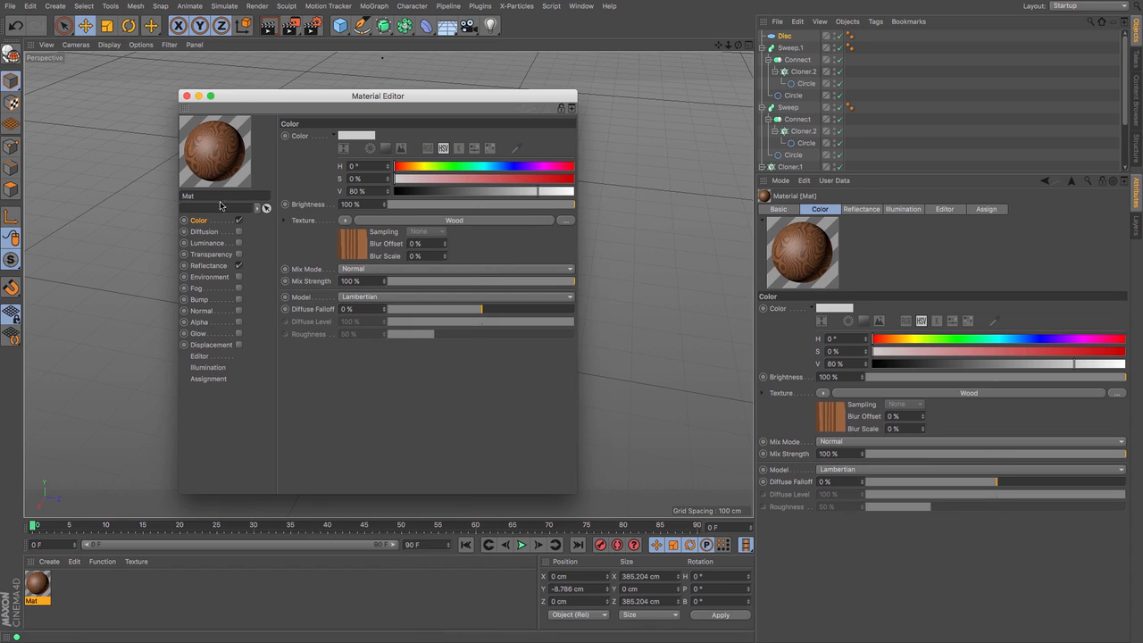
Collapse the hierarchies of Sweep.1, Sweep, Cloner.1 and Cloner, and move the material editor clear of the basket and object list
left_click_drag(259, 101, 382, 233)
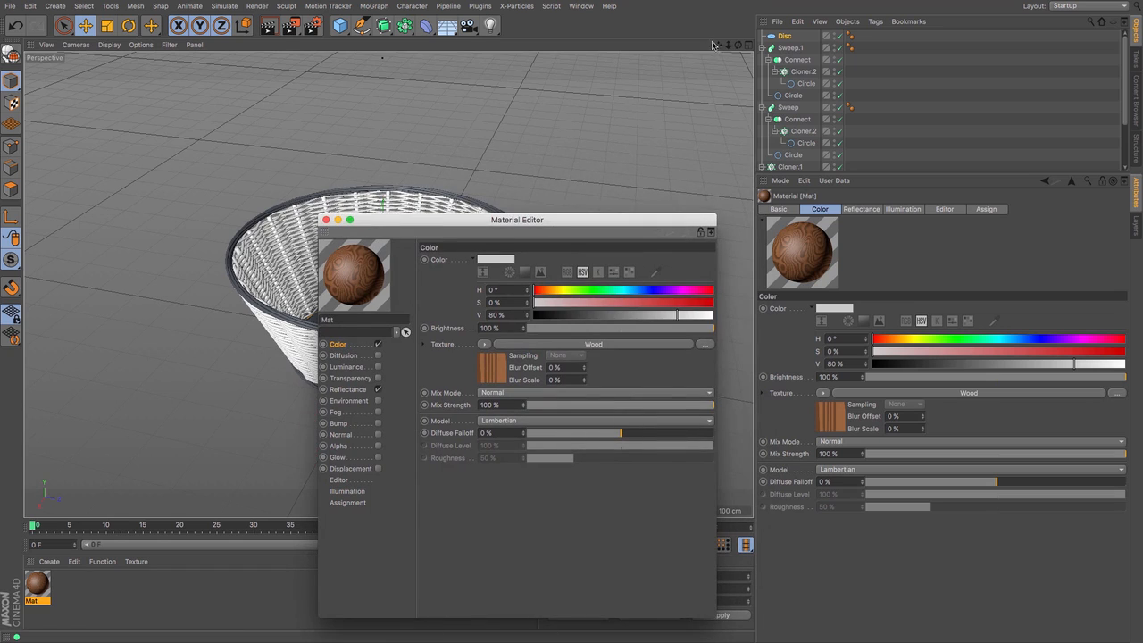
left_click(764, 48)
left_click(762, 60)
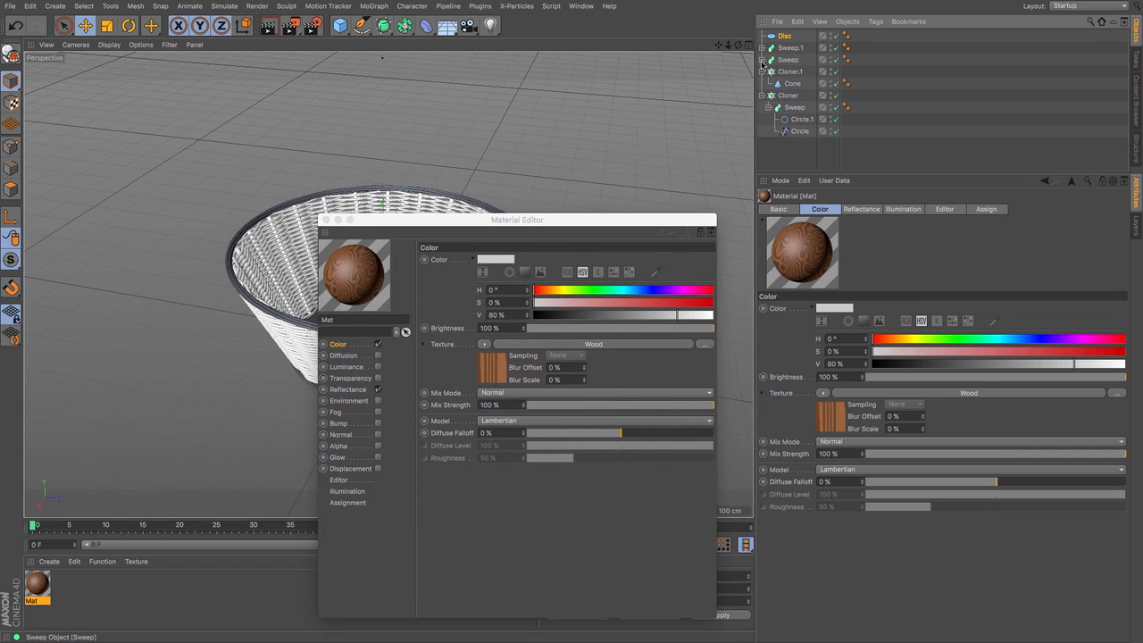
left_click(761, 71)
left_click(762, 83)
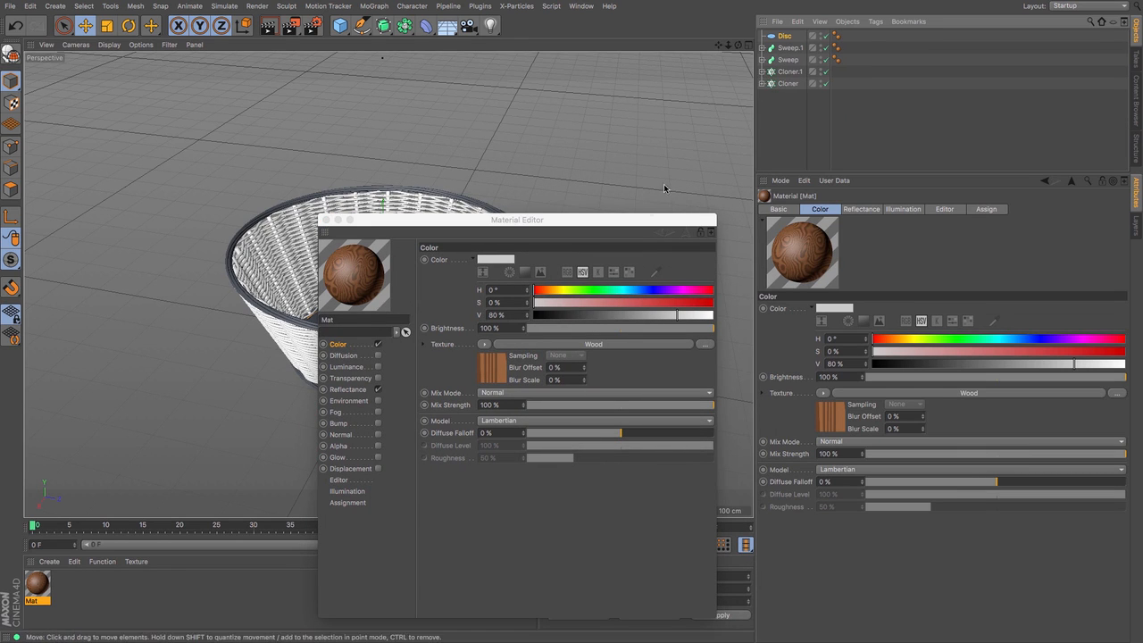
left_click_drag(517, 220, 896, 258)
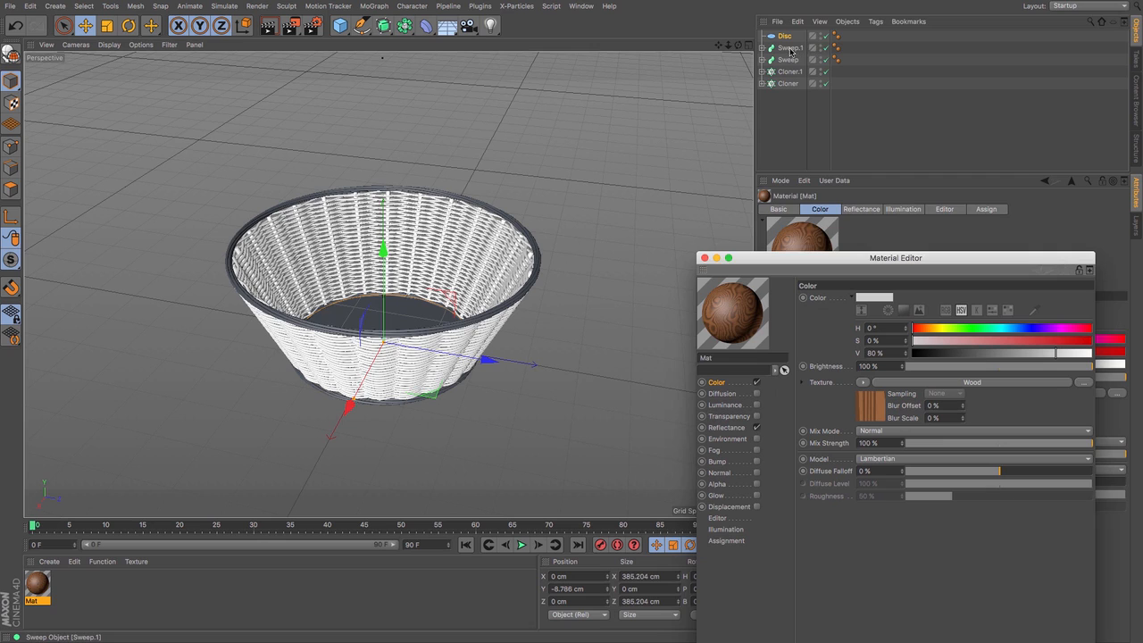
Rename the rim ring Sweep.1 as top and the base ring Sweep as bottom
double_click(789, 48)
type("top")
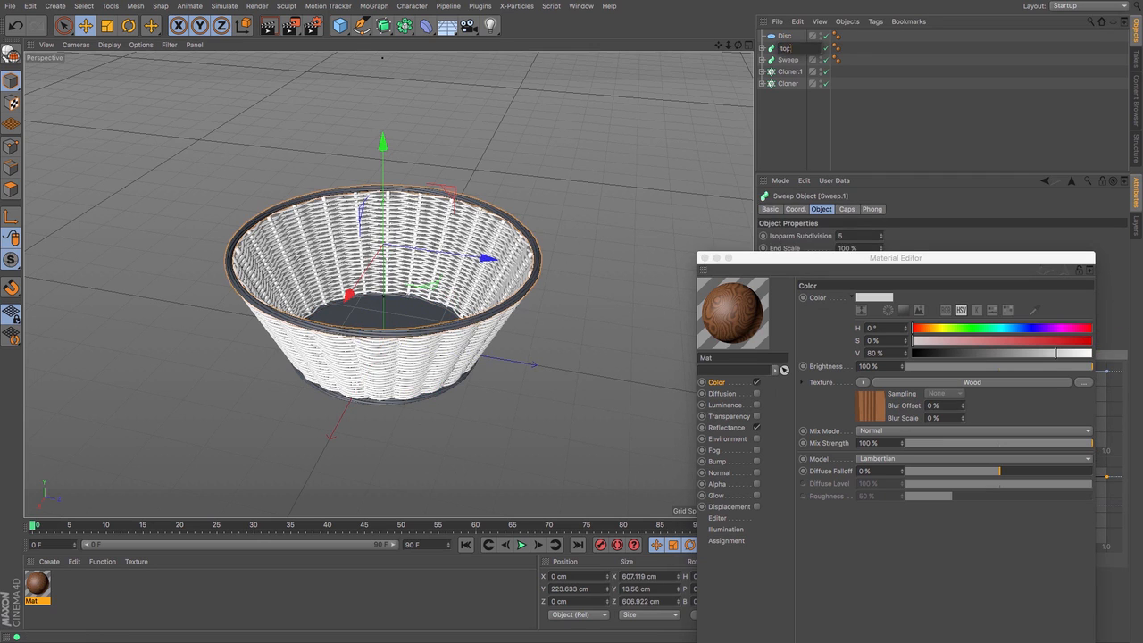
key("Return")
double_click(789, 59)
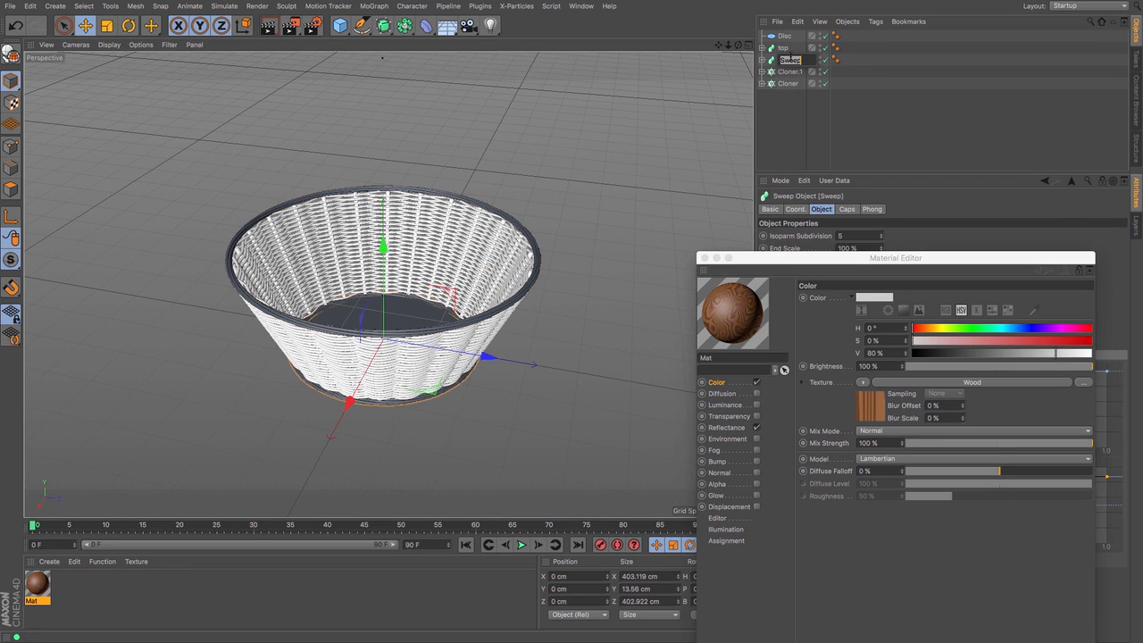
type("bottom")
key("Return")
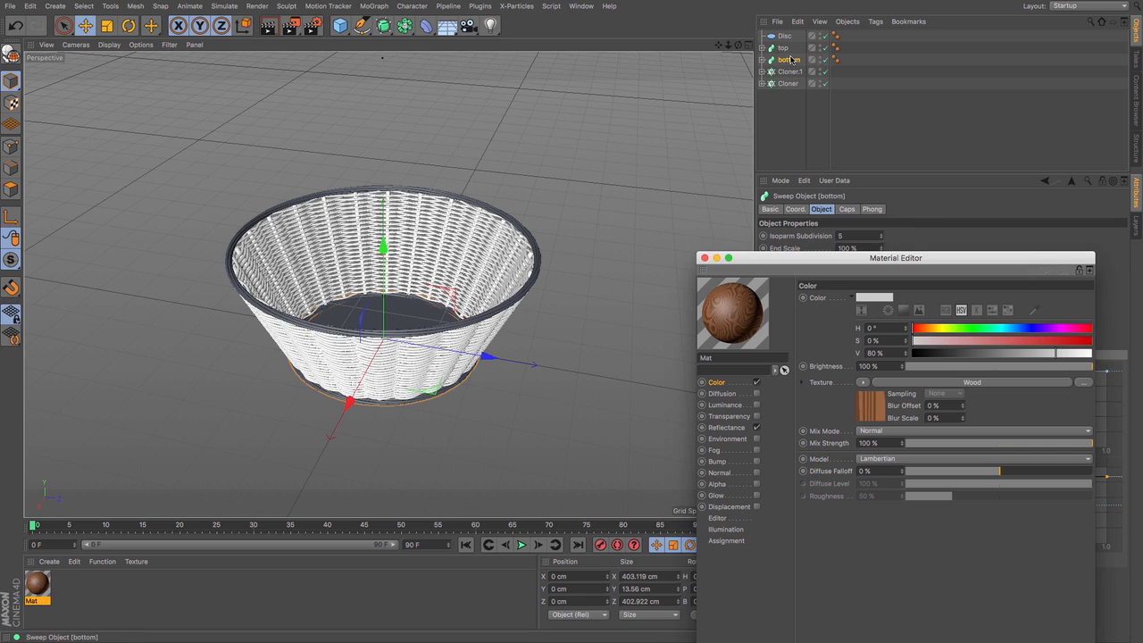
Rename Cloner.1 as Rods and Cloner as Weave
left_click(787, 72)
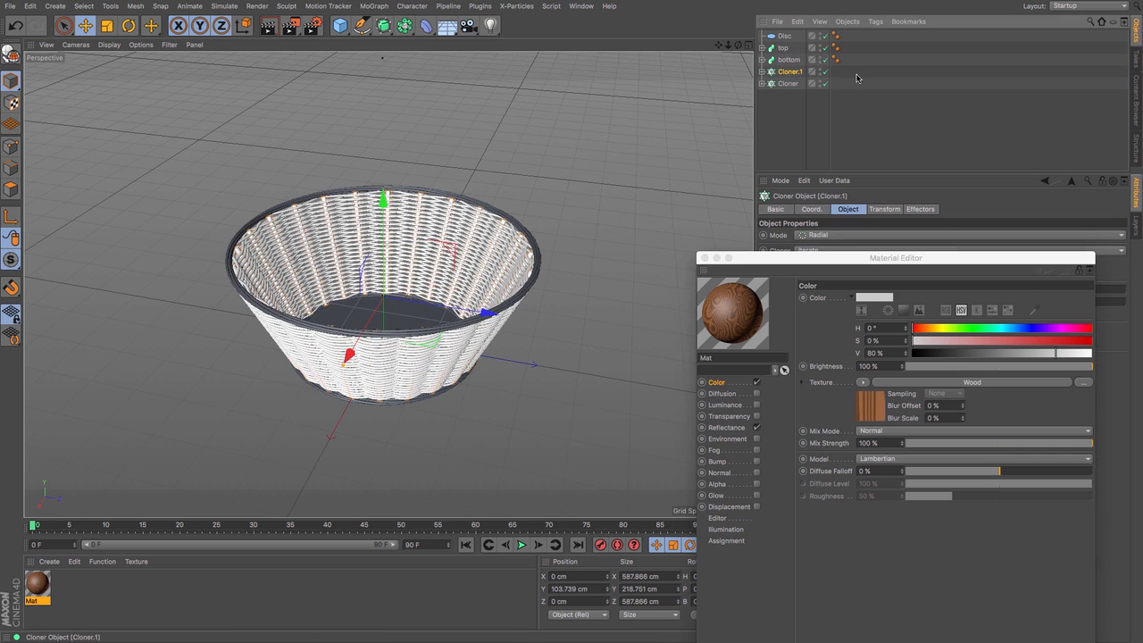
double_click(787, 71)
type("Rods")
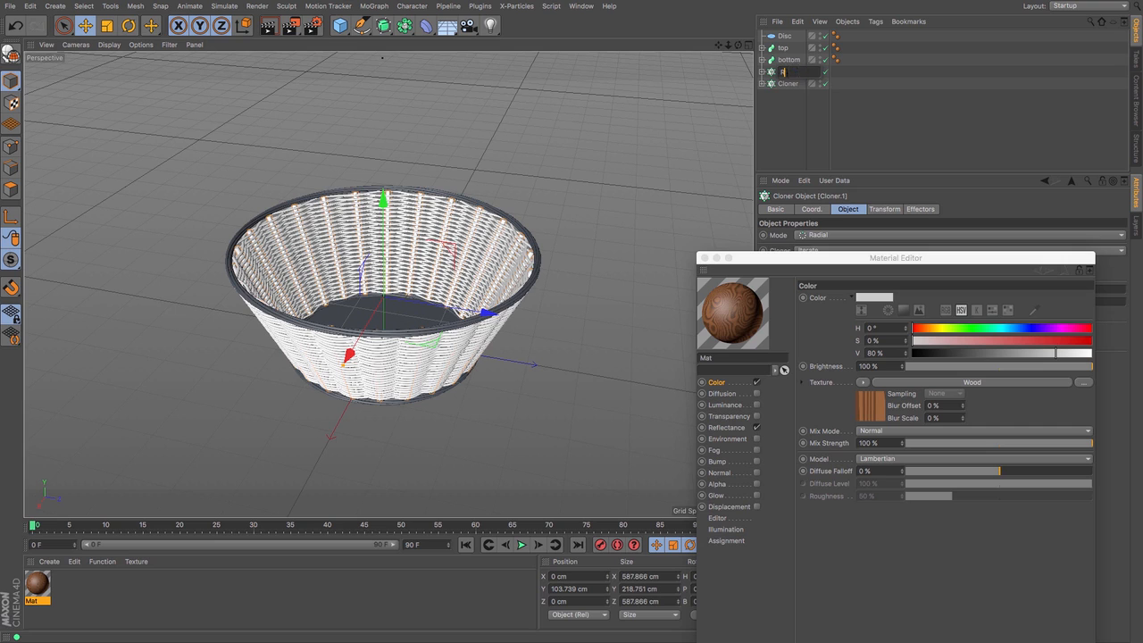
key("Return")
left_click(786, 84)
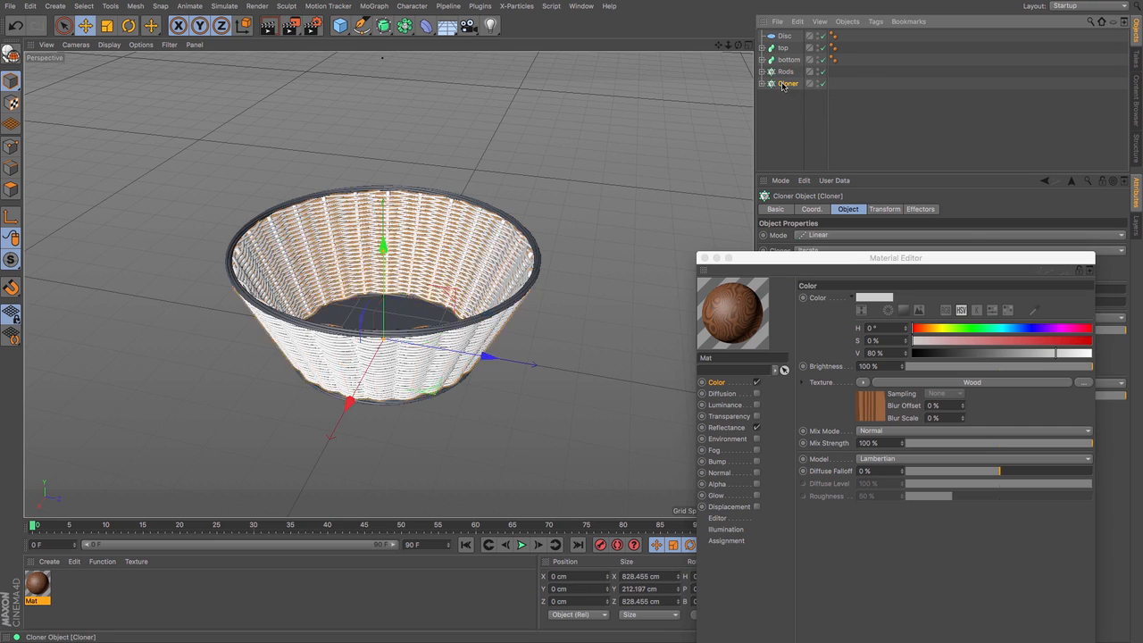
double_click(786, 84)
type("Wi")
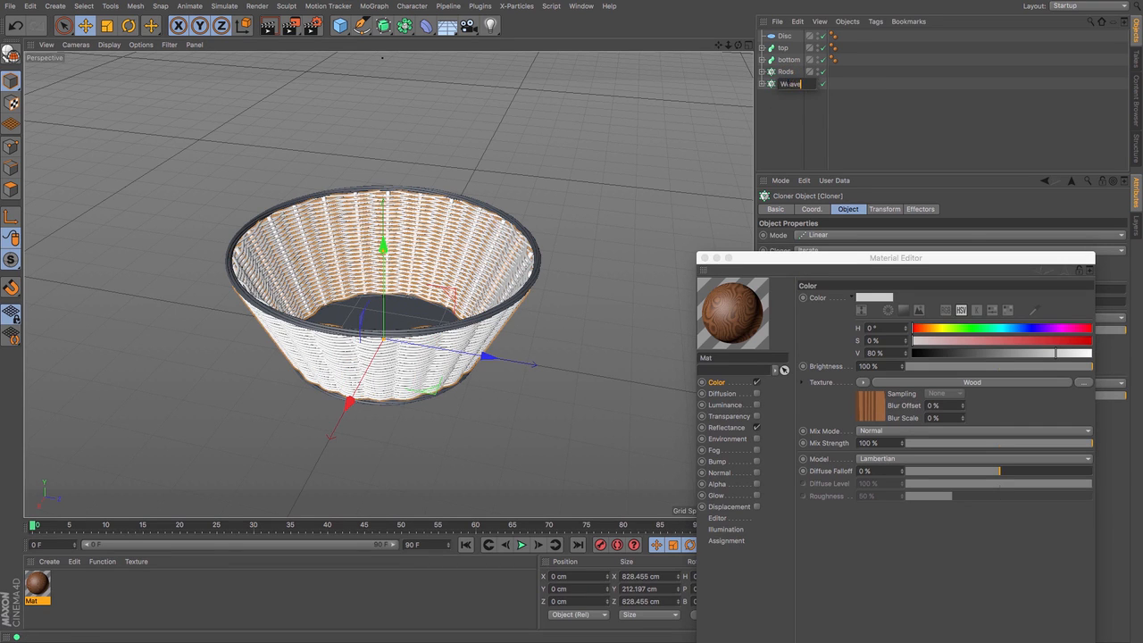
type("ave")
key("Return")
Rename the floor disc as Base and deselect it
left_click(785, 37)
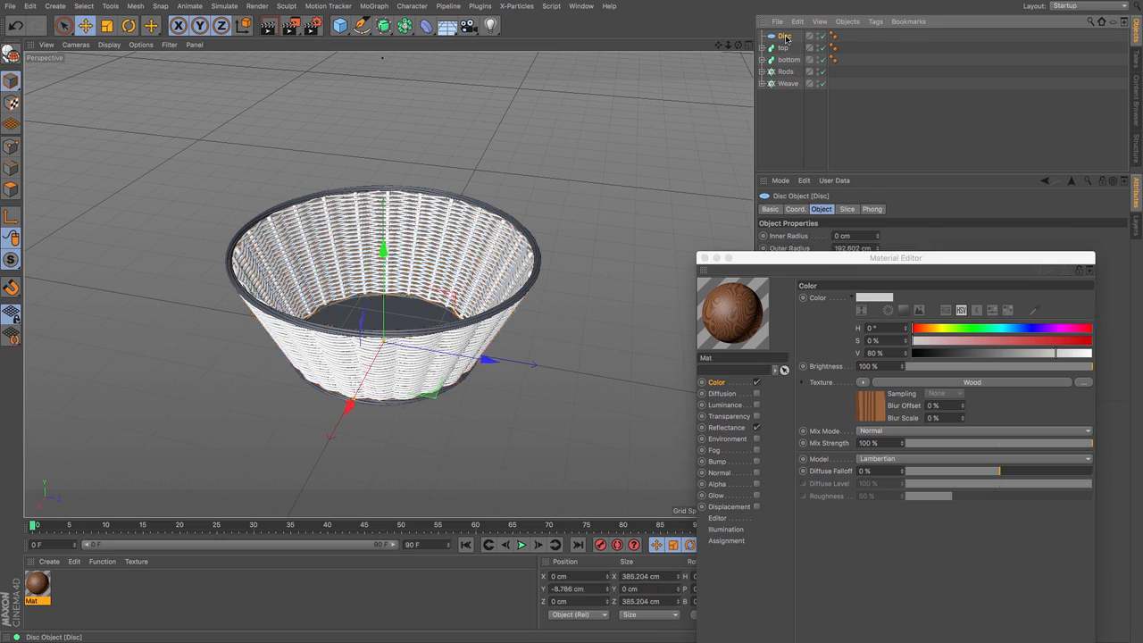
double_click(784, 37)
type("Base")
key("Return")
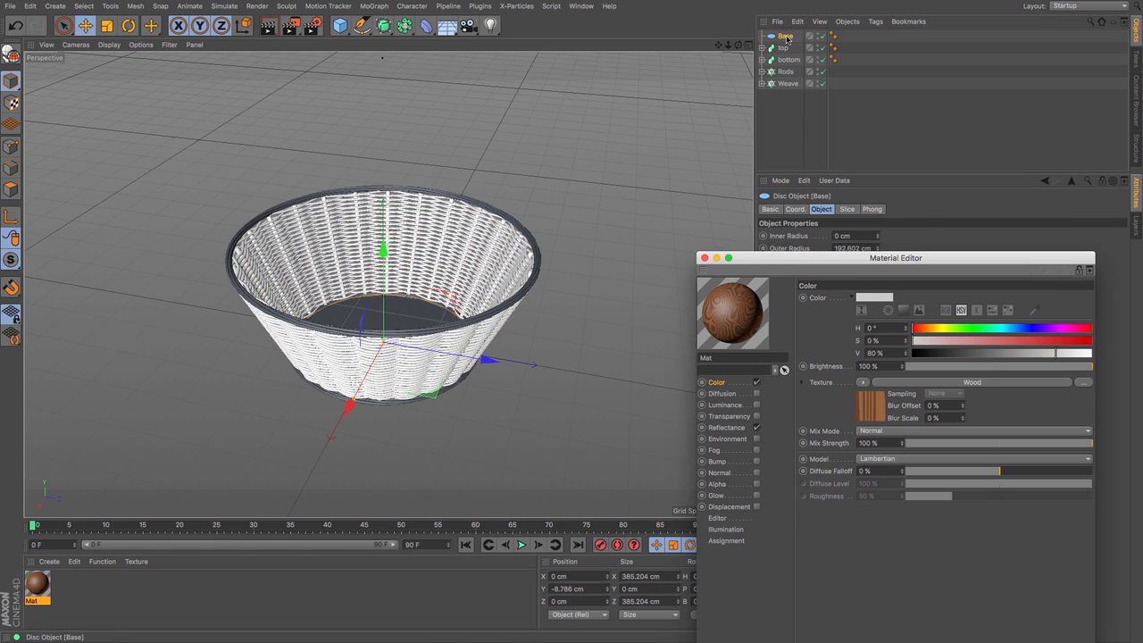
left_click(787, 145)
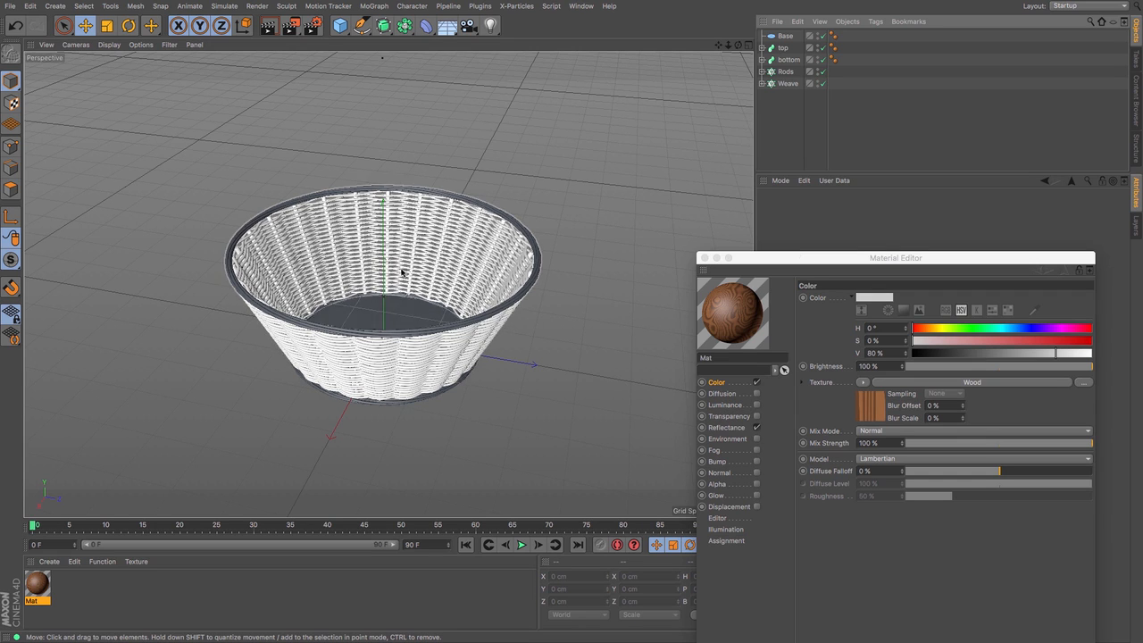
Brighten the dark end of the wood shader's color gradient to orange-brown and apply the material to the Weave object
left_click_drag(816, 258, 749, 184)
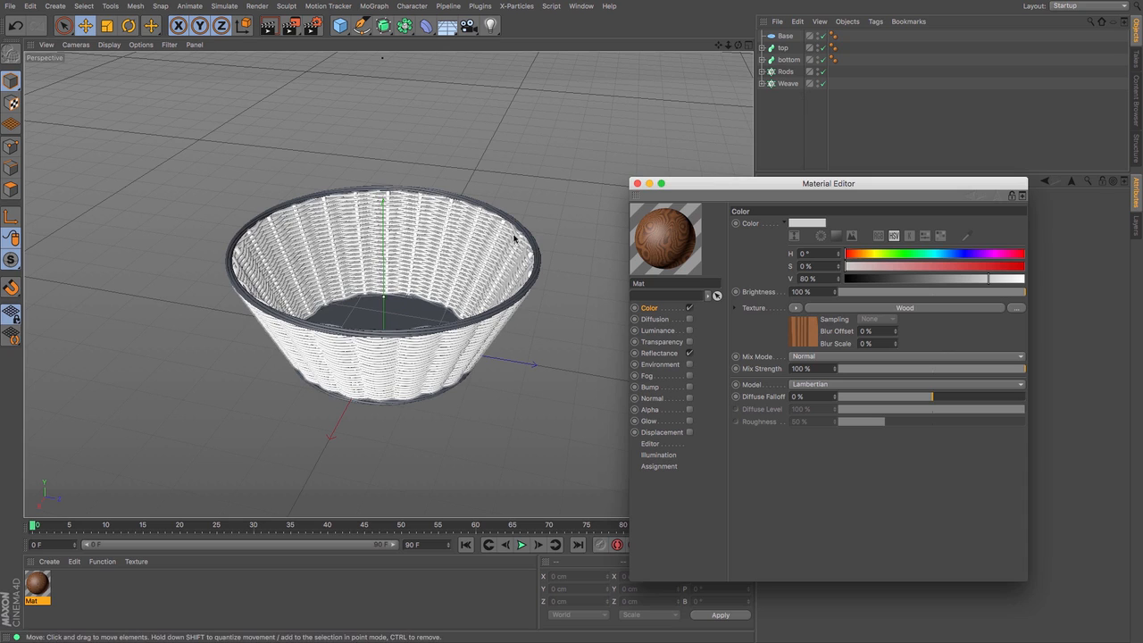
left_click(804, 333)
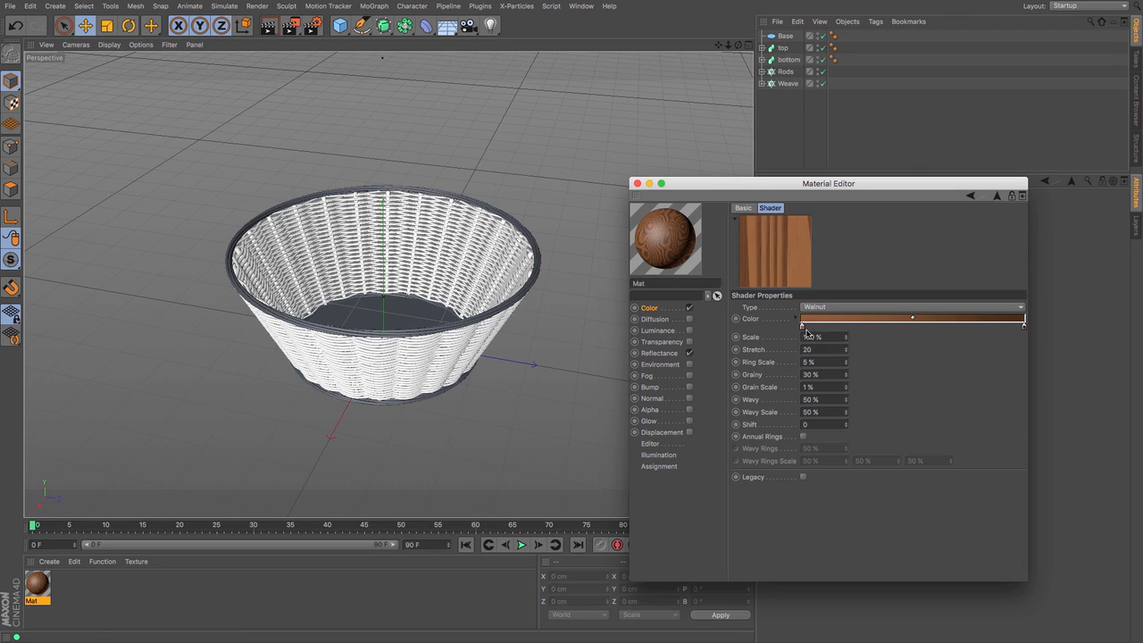
double_click(1024, 327)
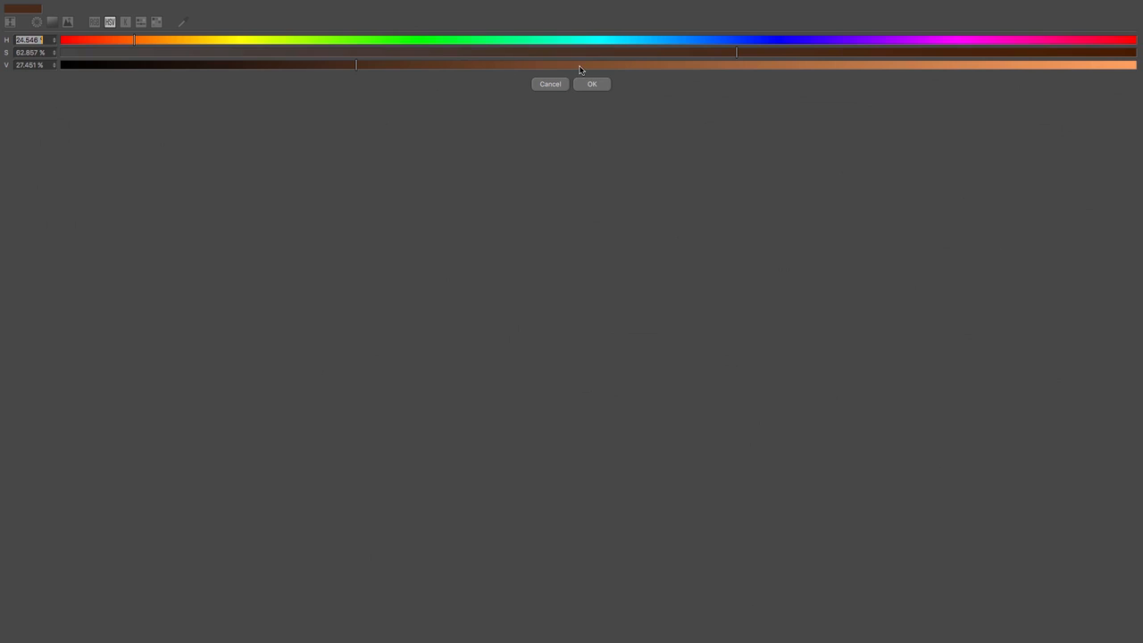
left_click_drag(580, 70, 753, 80)
left_click(592, 84)
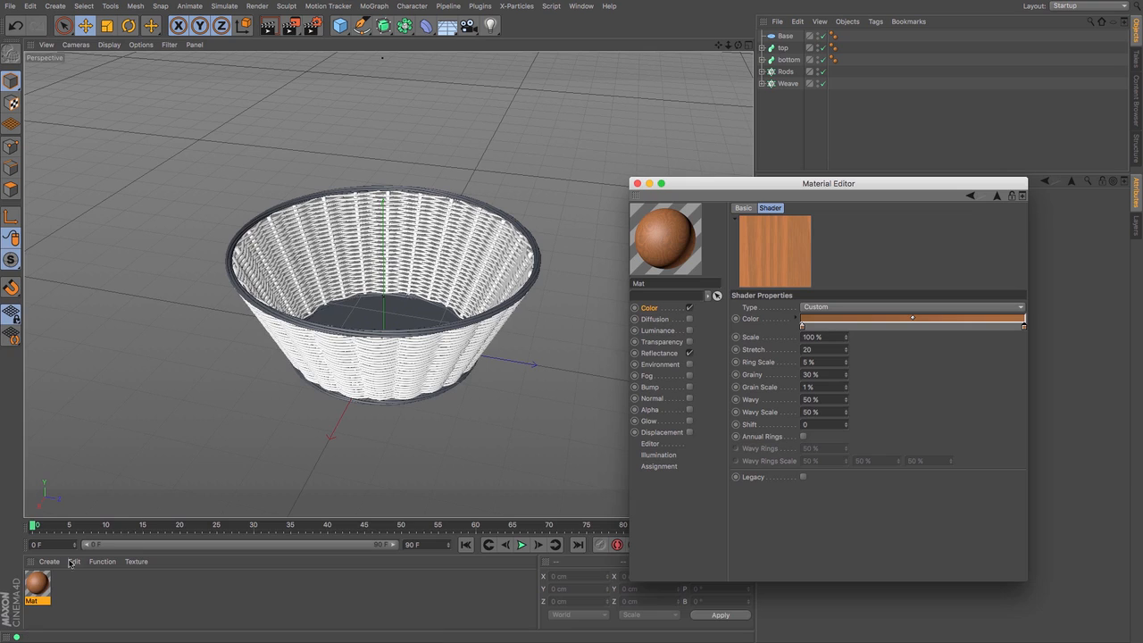
left_click_drag(36, 590, 779, 87)
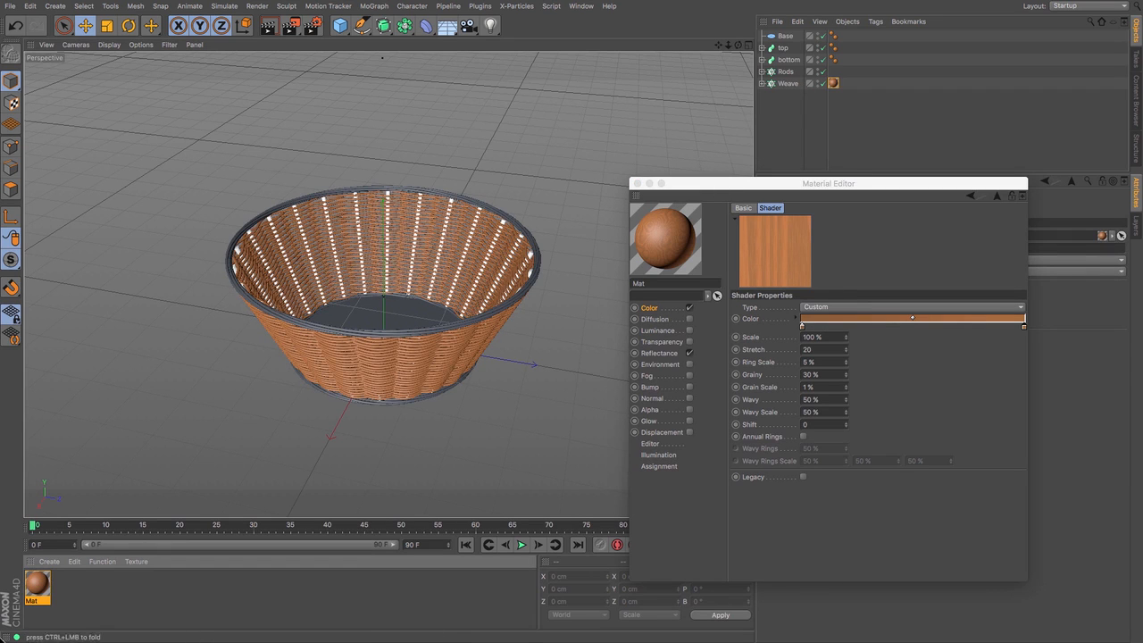
Duplicate the wood material Mat and rename one of the two materials Light
left_click(42, 591)
key("super+c")
key("super+v")
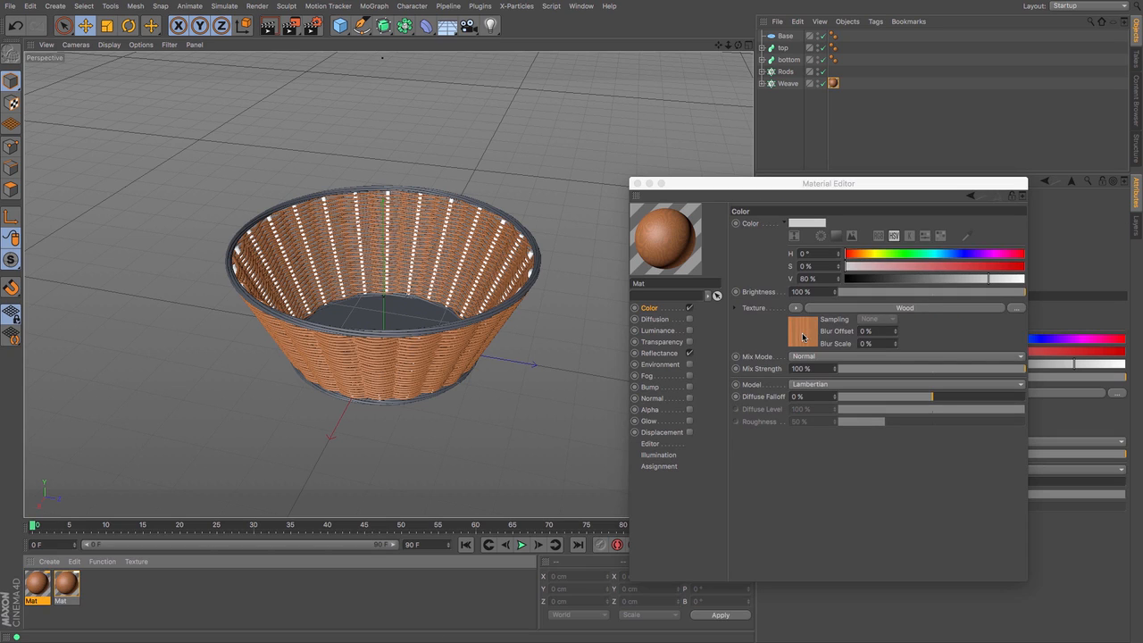
double_click(59, 601)
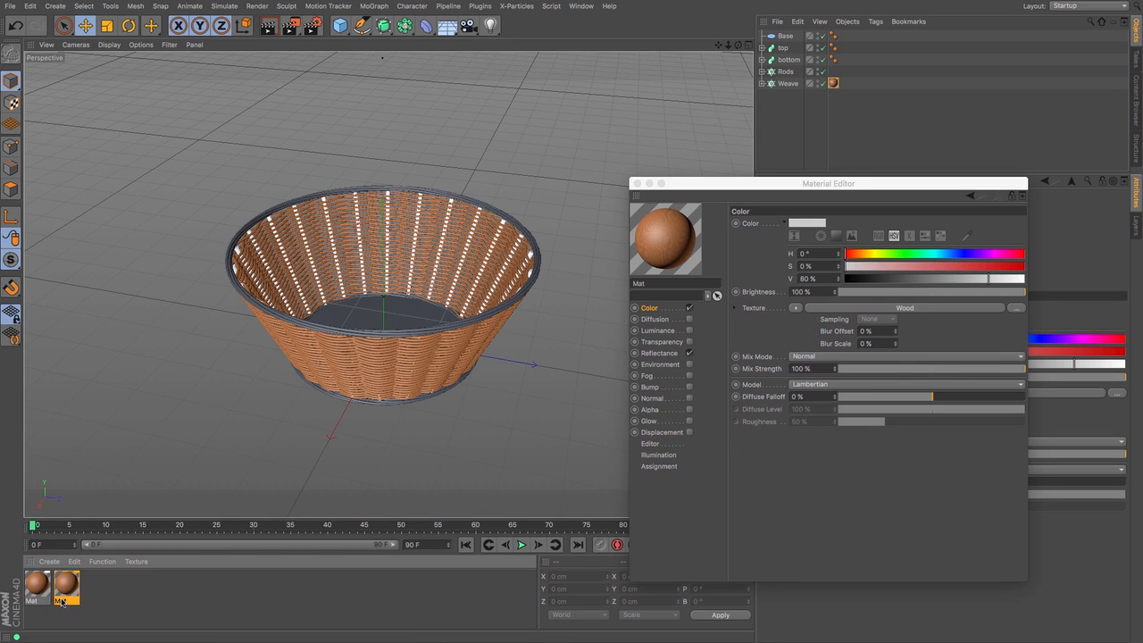
type("Light")
key("Return")
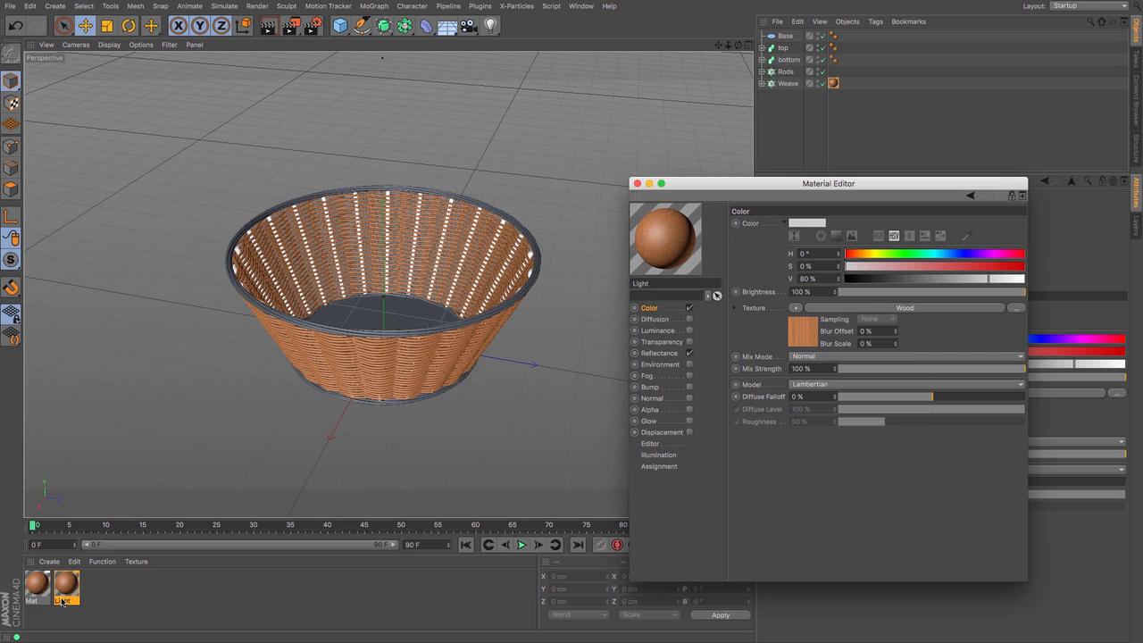
Rename the remaining Mat material as Dark
double_click(32, 600)
type("Da")
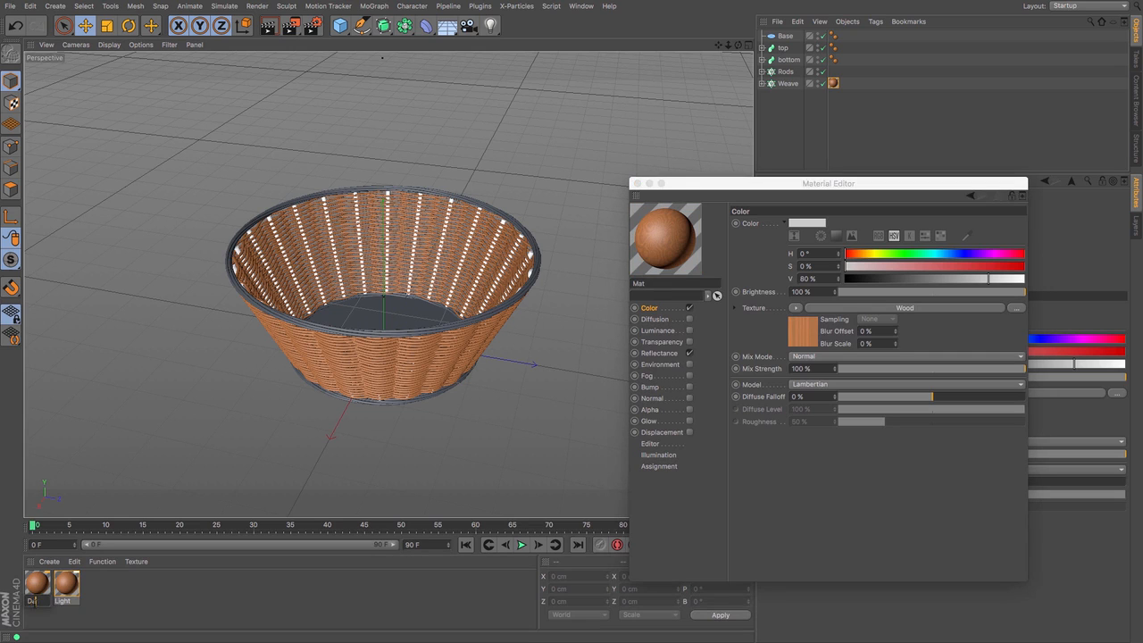
type("rk")
key("Return")
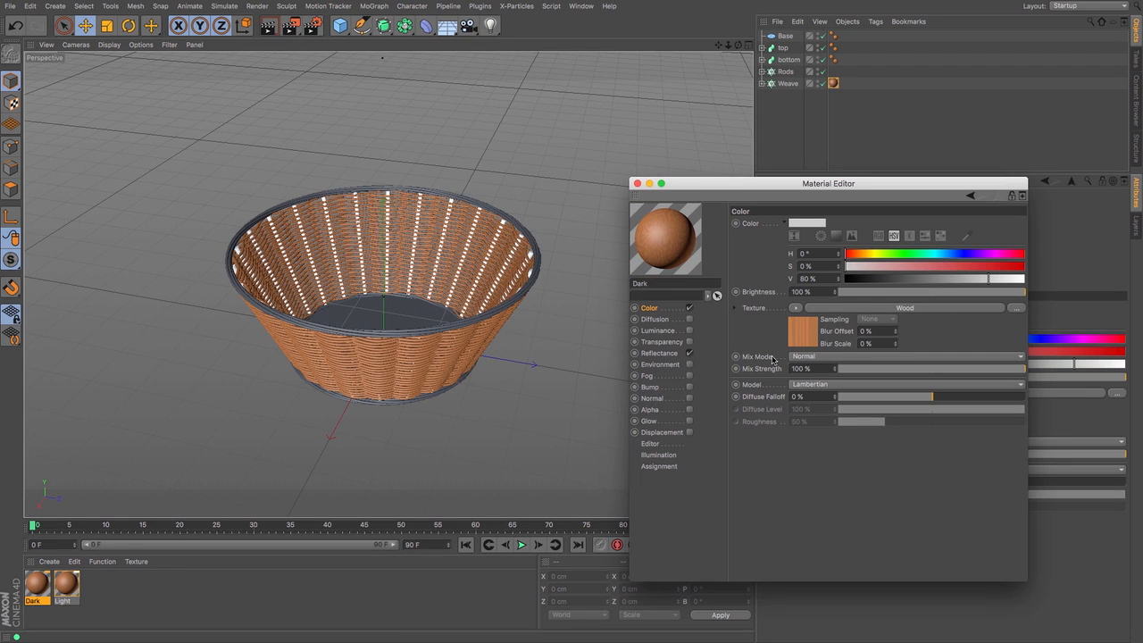
Darken the start colour of the Dark material's Wood shader gradient by lowering its brightness value
left_click(814, 337)
left_click(802, 329)
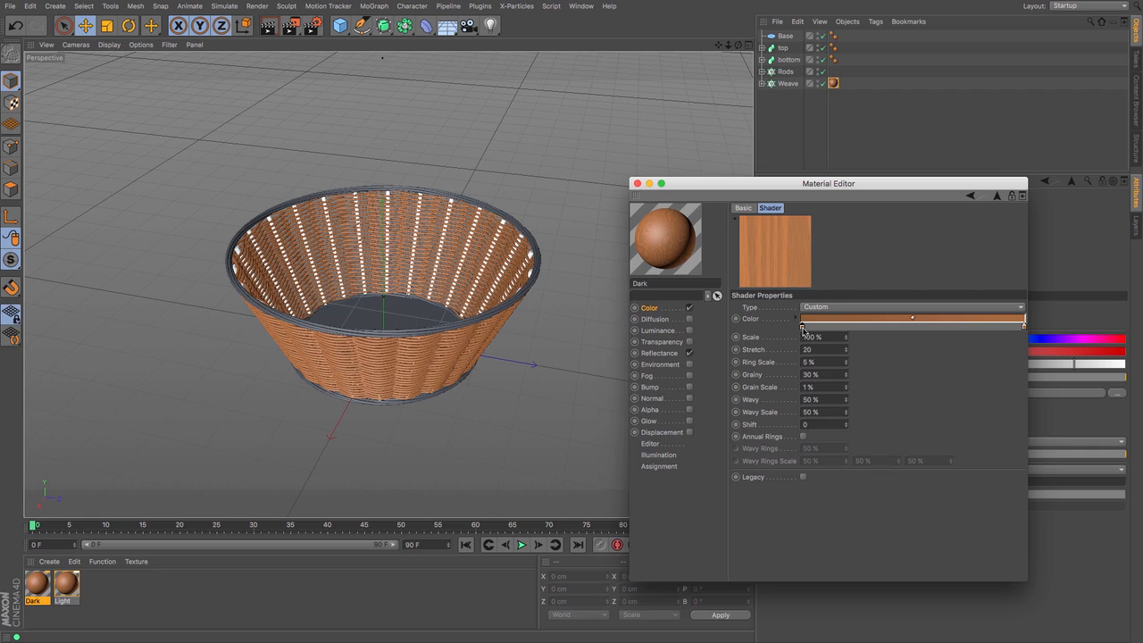
double_click(803, 329)
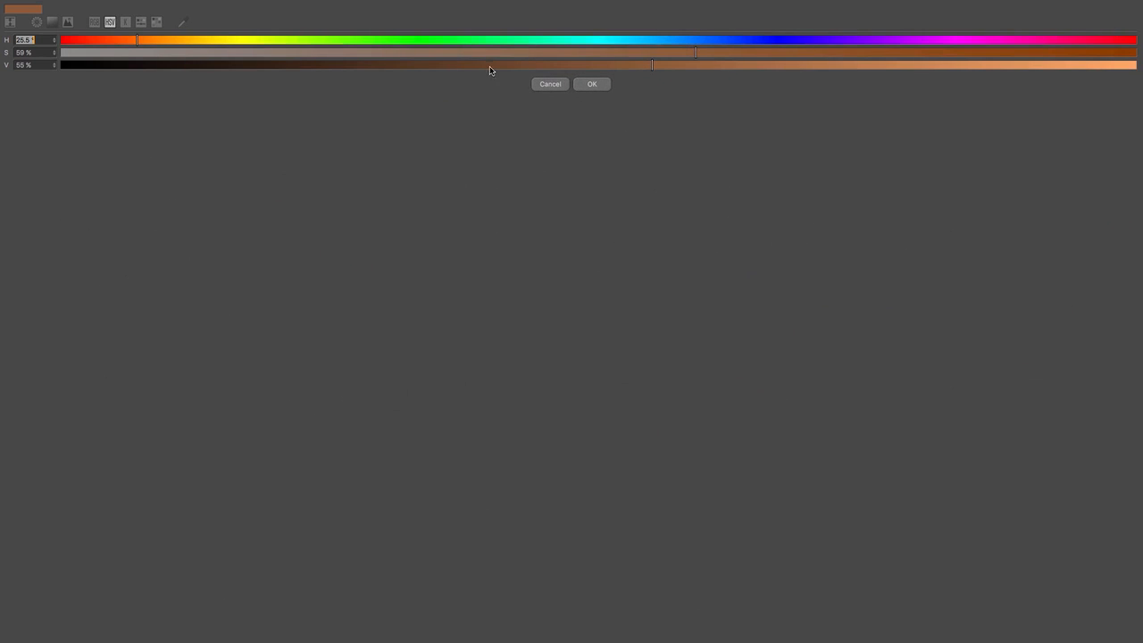
left_click_drag(490, 68, 440, 71)
left_click(592, 84)
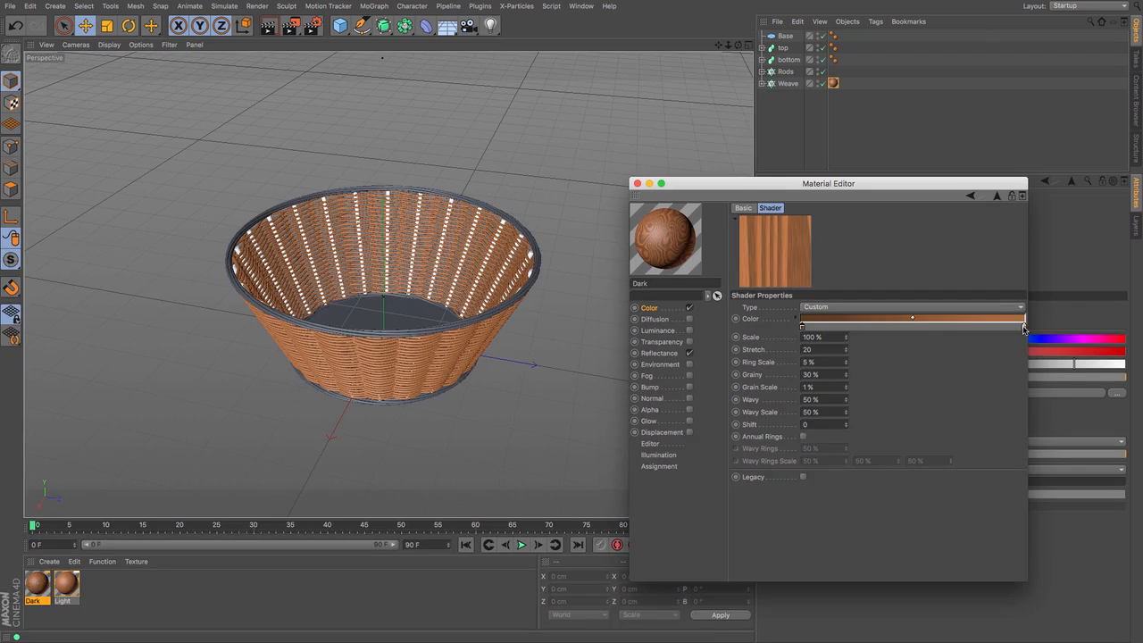
Set the end colour of the Dark wood gradient to 91% saturation and 38% value
double_click(1024, 327)
left_click(470, 65)
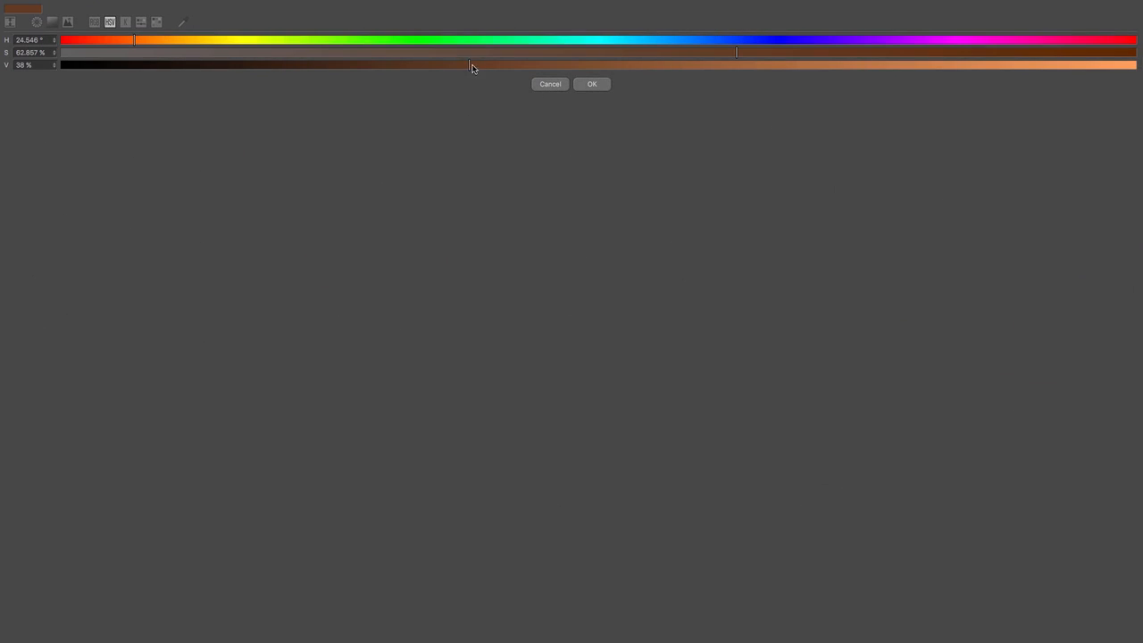
left_click(1039, 52)
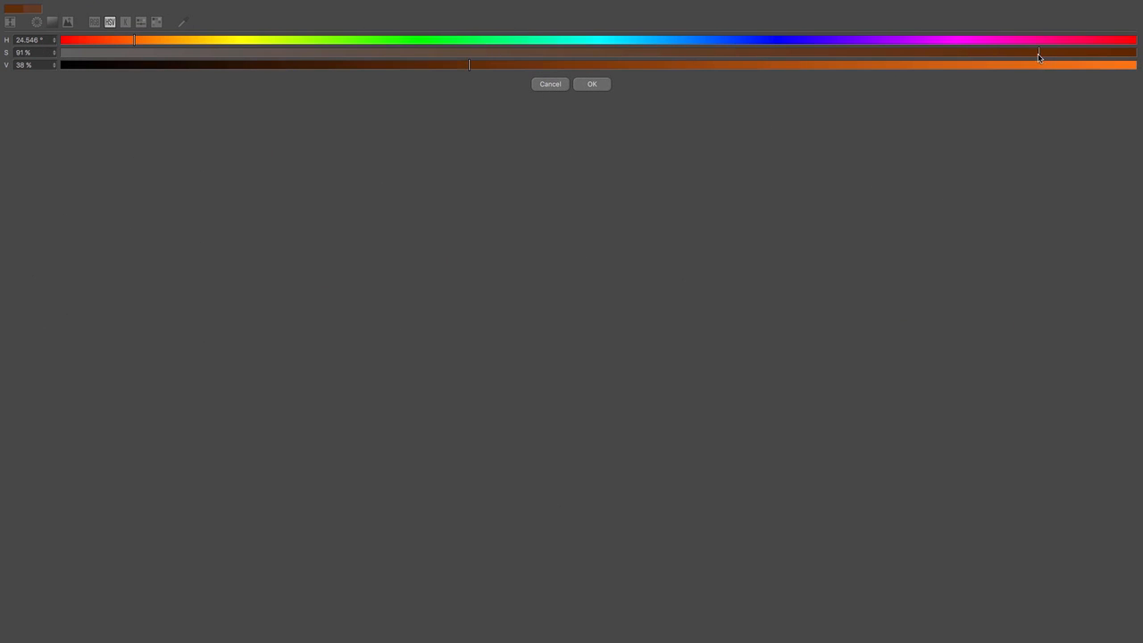
left_click(591, 84)
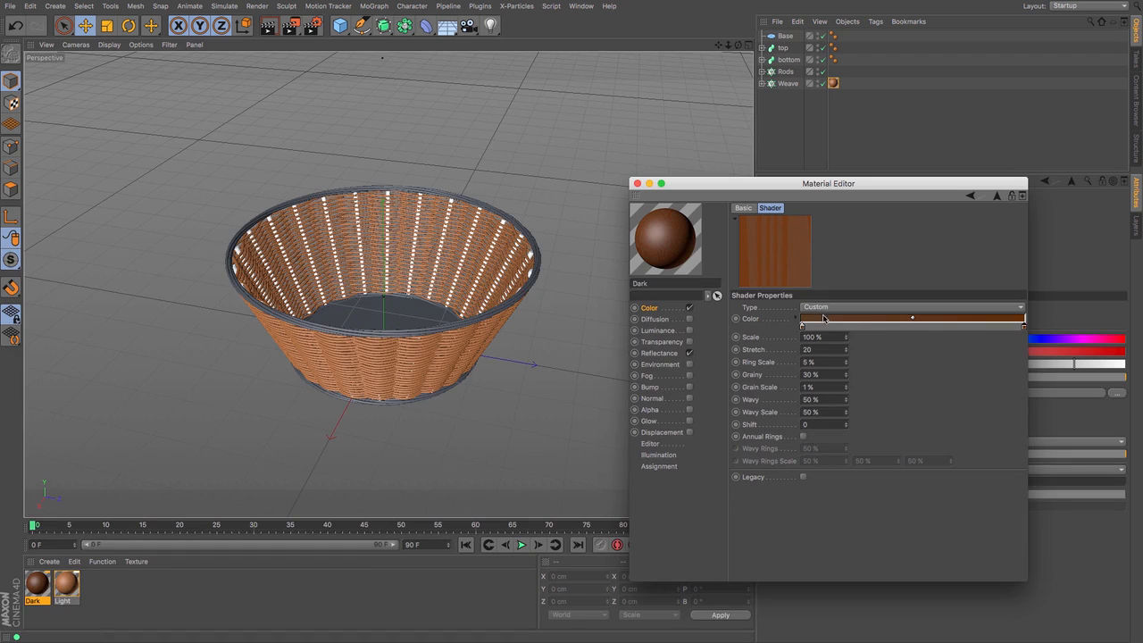
Darken the gradient's end colour further by lowering its value, and close the Material Editor
double_click(1024, 330)
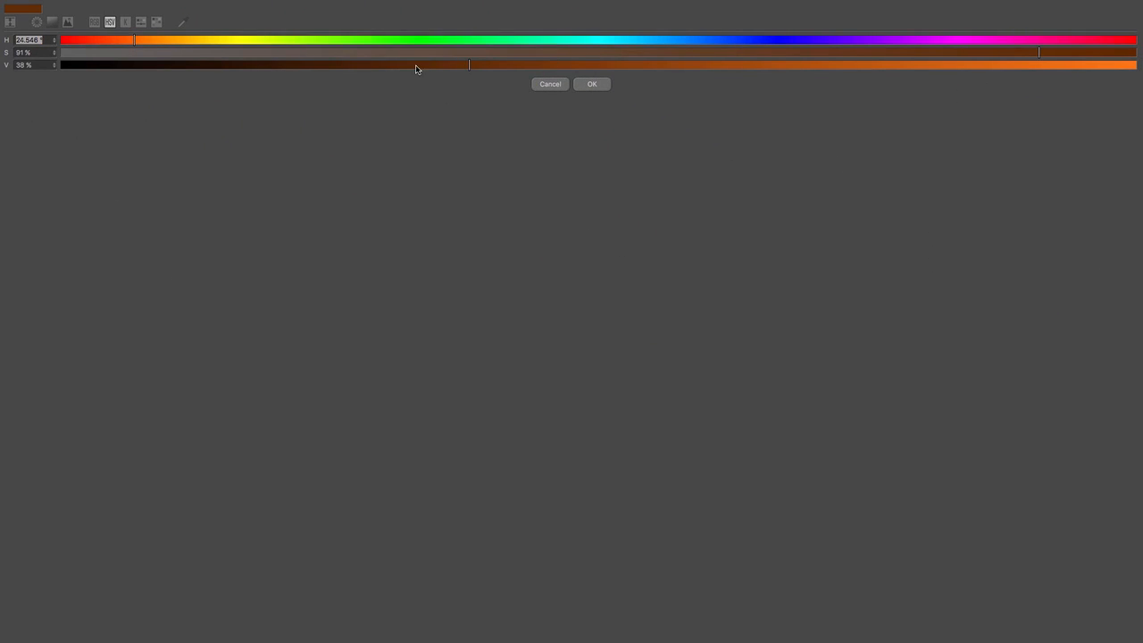
left_click_drag(416, 64, 383, 64)
left_click(592, 85)
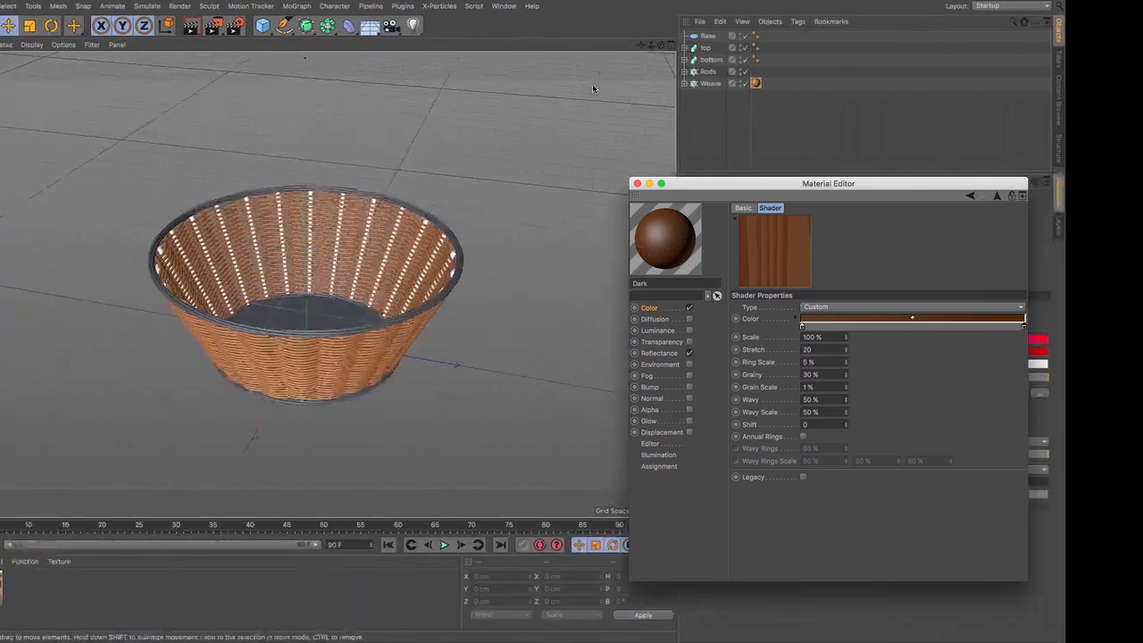
left_click(638, 183)
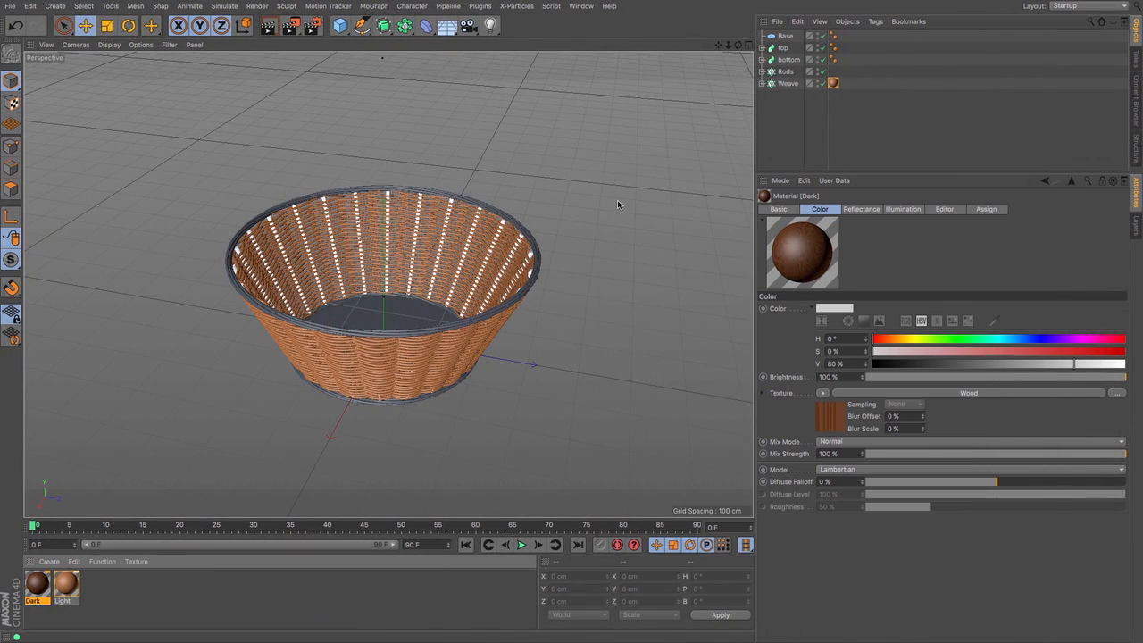
Apply the Dark material to the Rods, Base, top and bottom objects, and render the perspective view
left_click_drag(32, 596, 780, 73)
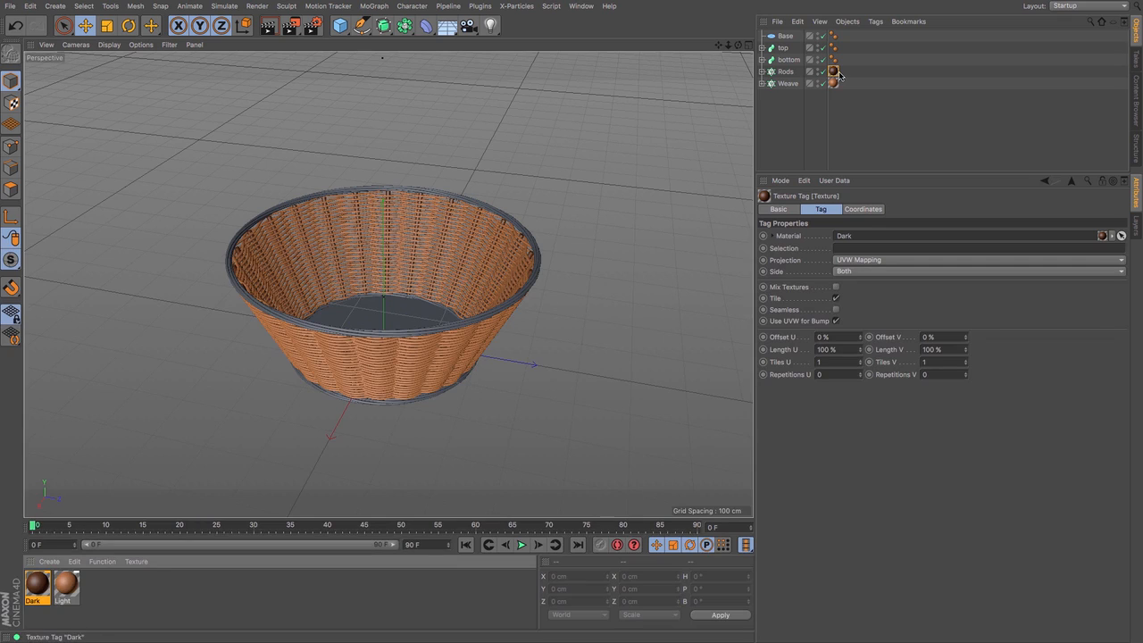
left_click_drag(37, 585, 845, 35)
mouse_move(738, 46)
left_mouse_down()
mouse_move(739, 23)
mouse_move(750, 46)
left_mouse_up()
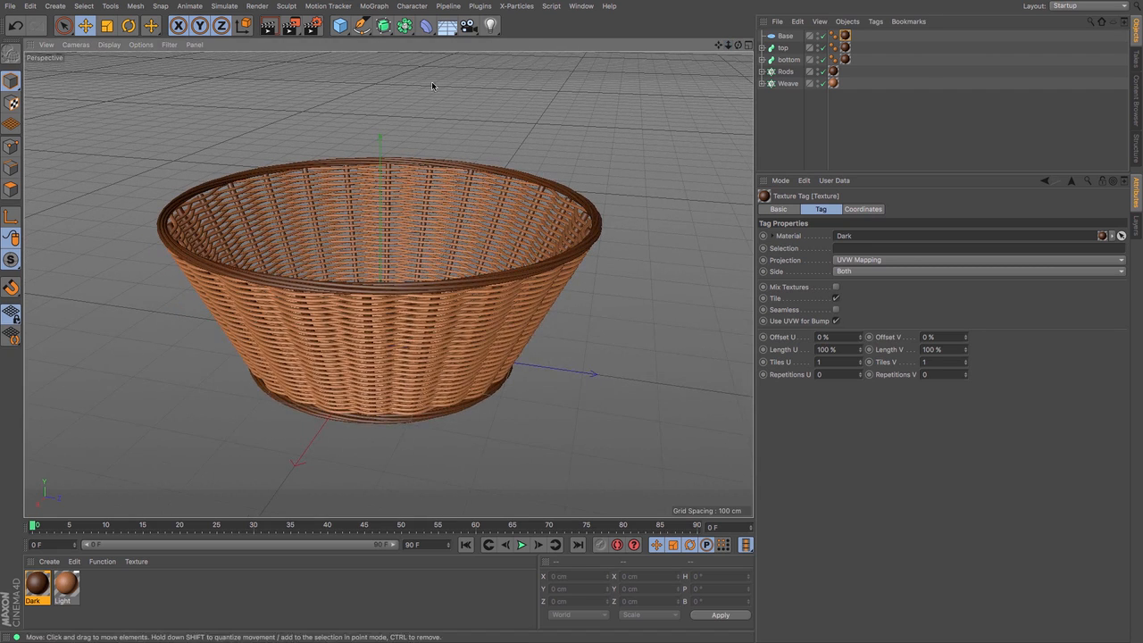
left_click(269, 25)
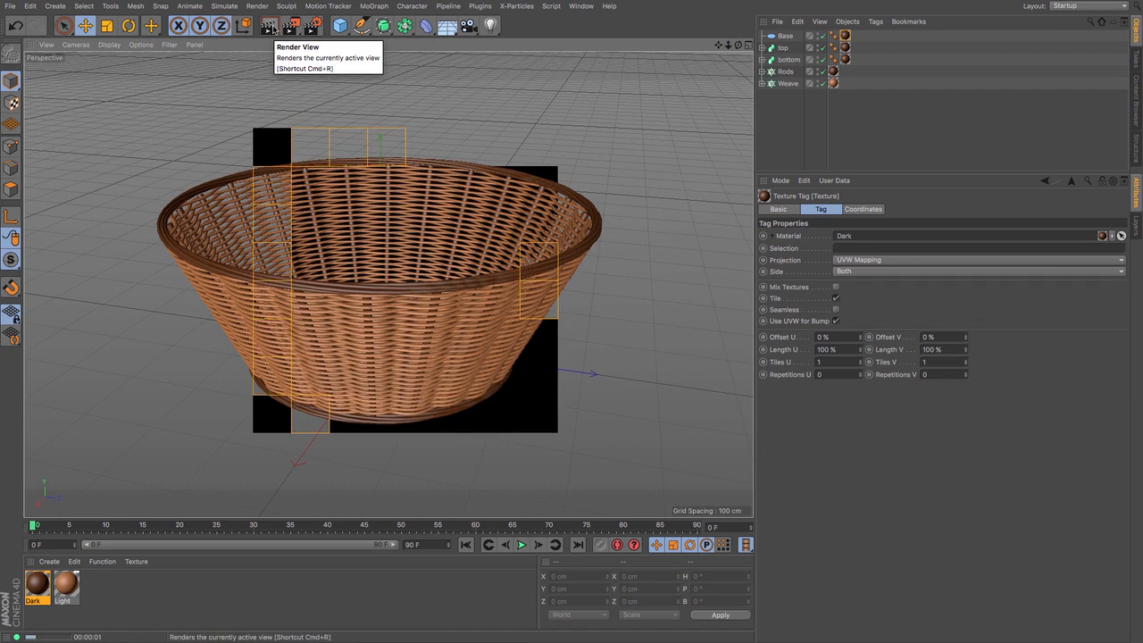
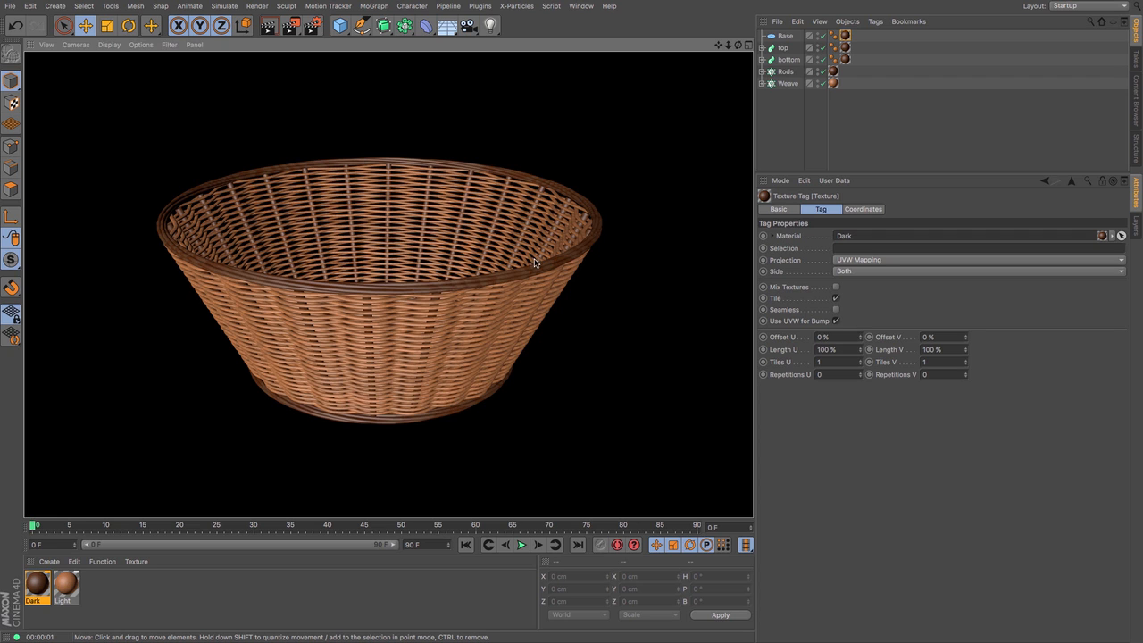
Set the specular width to 69% and specular strength to 40% on both the Dark and Light materials, and render the view
left_click_drag(116, 600, 18, 579)
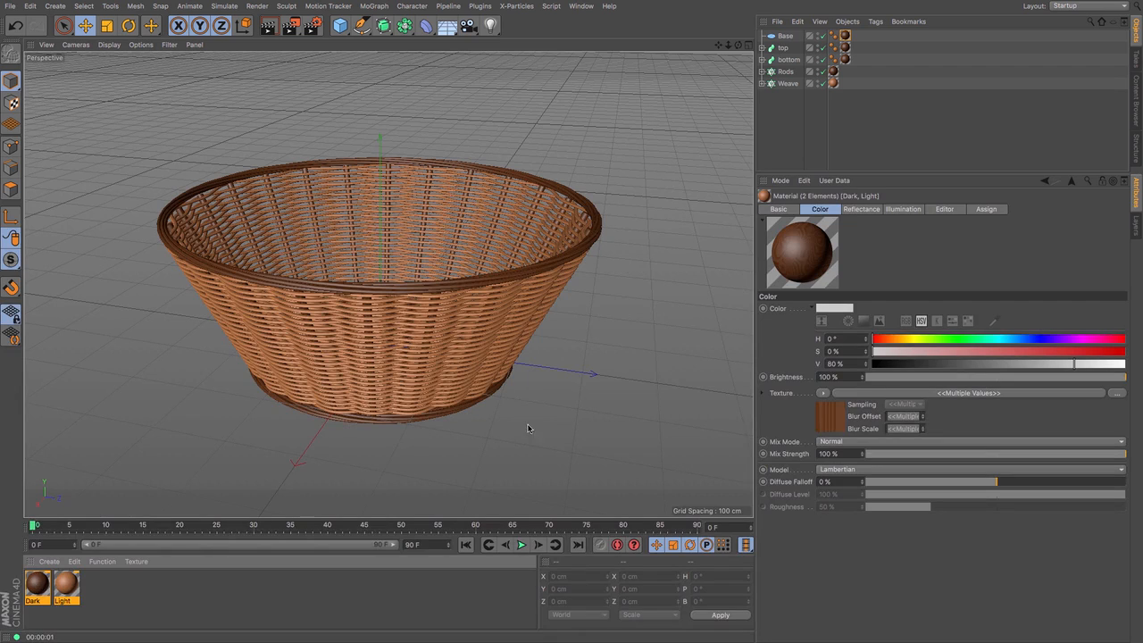
left_click(860, 209)
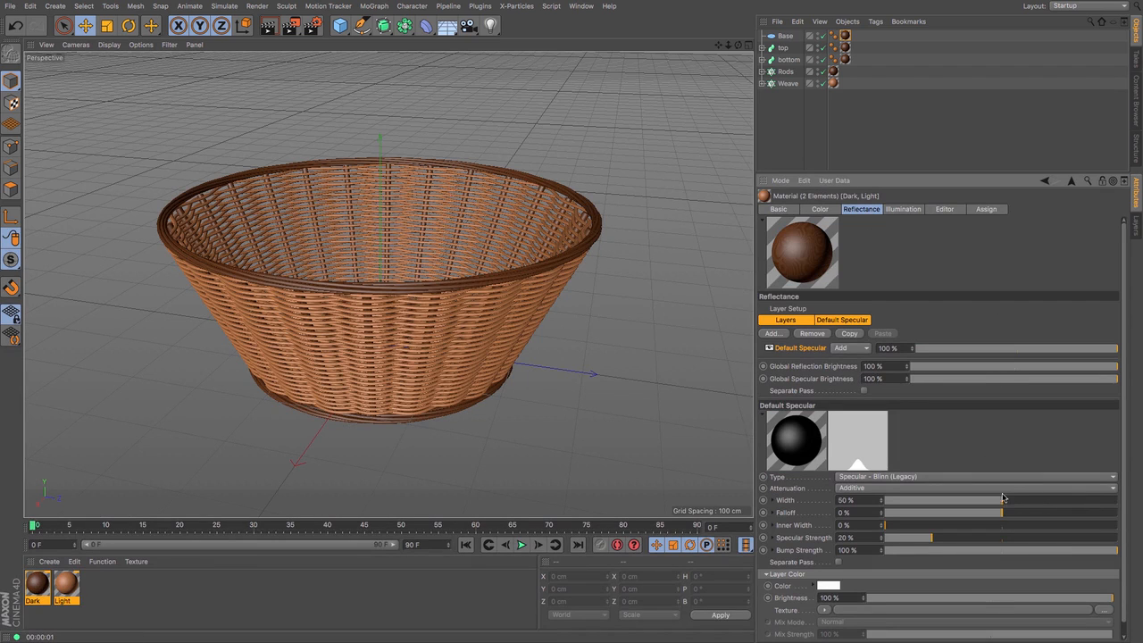
left_click_drag(1012, 506, 1047, 506)
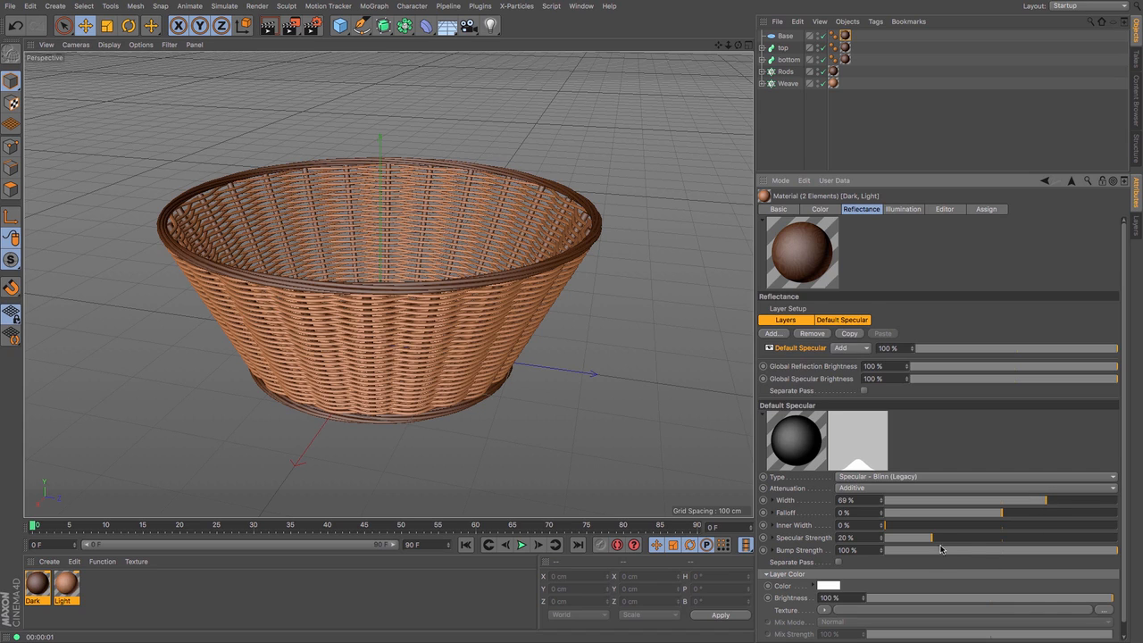
left_click_drag(937, 539, 978, 541)
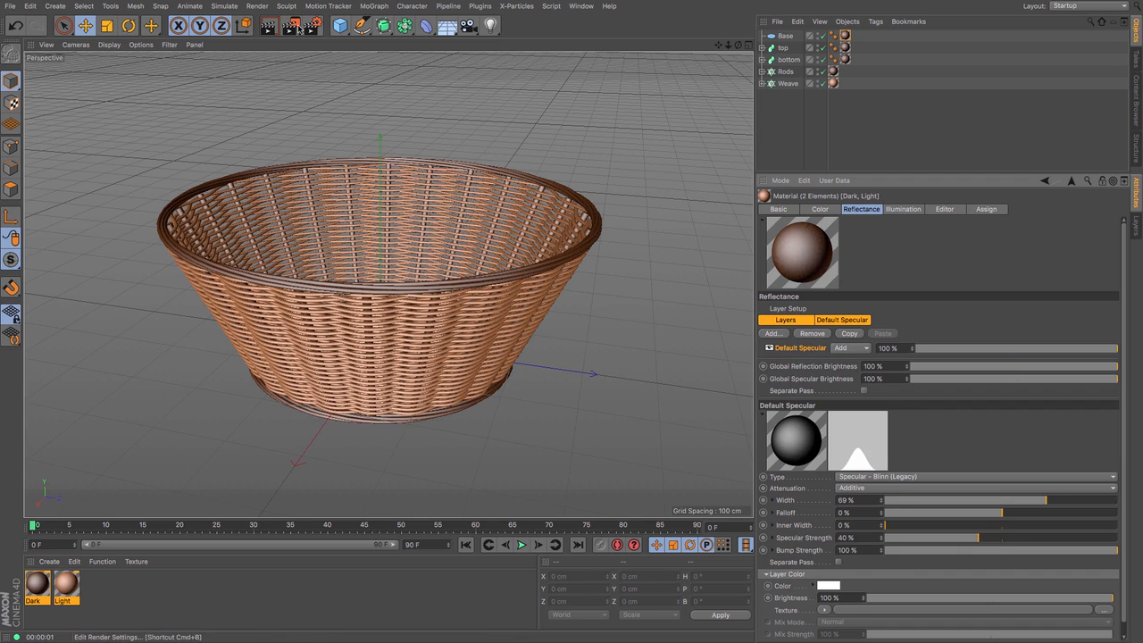
left_click(268, 26)
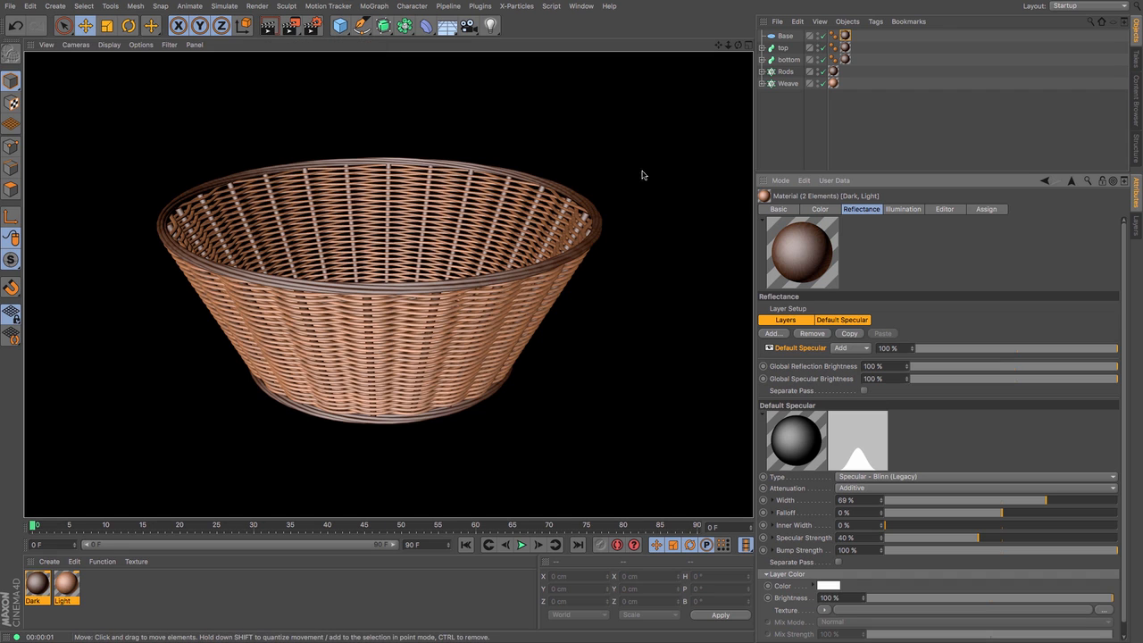
Group all five basket objects into a null named Basket and hide it in the editor and renderer
left_click_drag(728, 45, 643, 45)
mouse_move(738, 45)
left_mouse_down()
mouse_move(696, 67)
mouse_move(727, 45)
left_mouse_up()
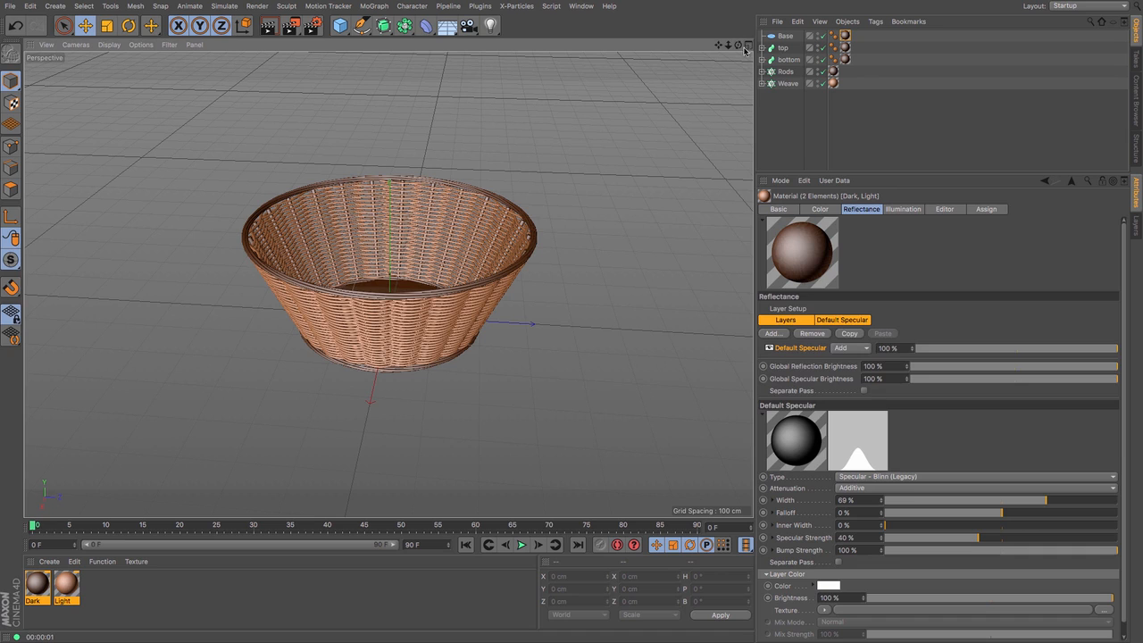
left_click_drag(842, 173, 843, 348)
left_click_drag(783, 33, 765, 26)
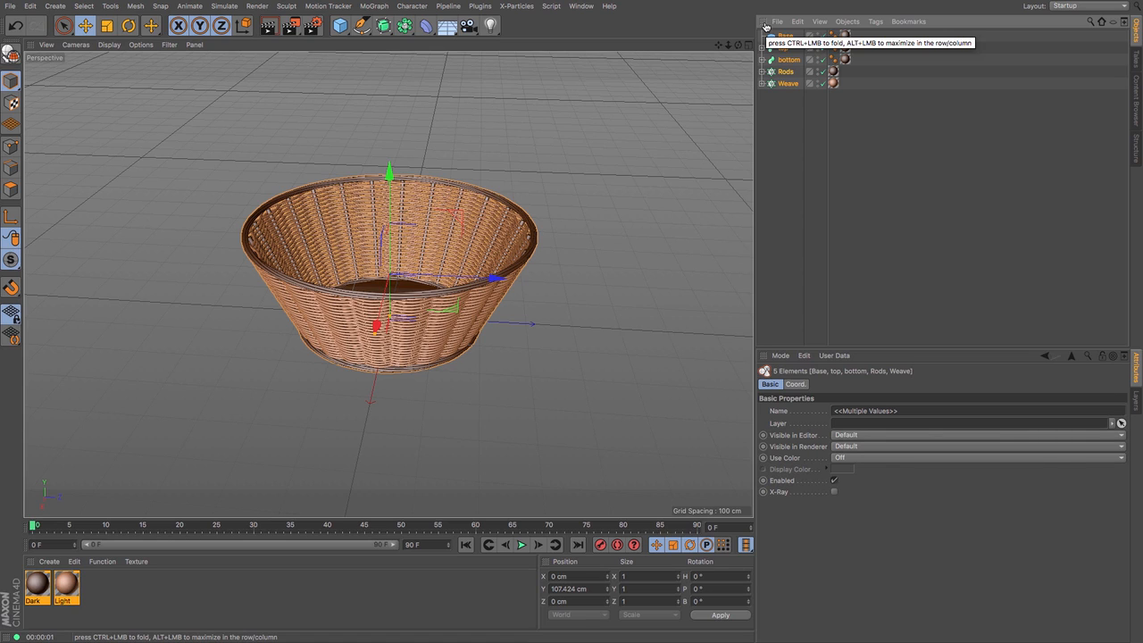
key("alt+g")
double_click(786, 36)
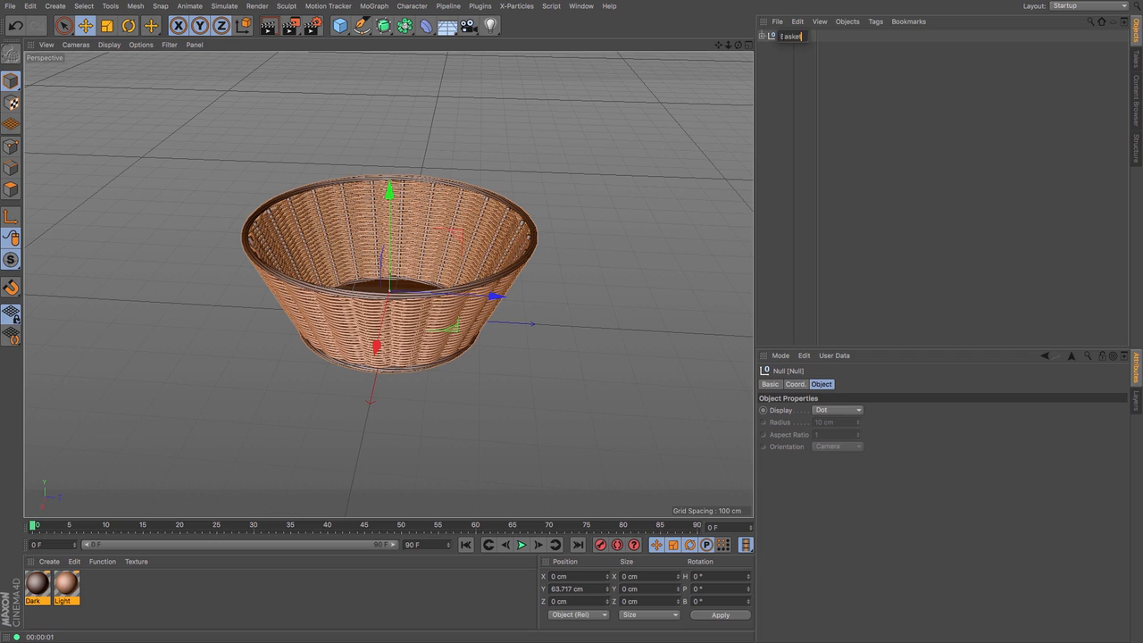
key("Return")
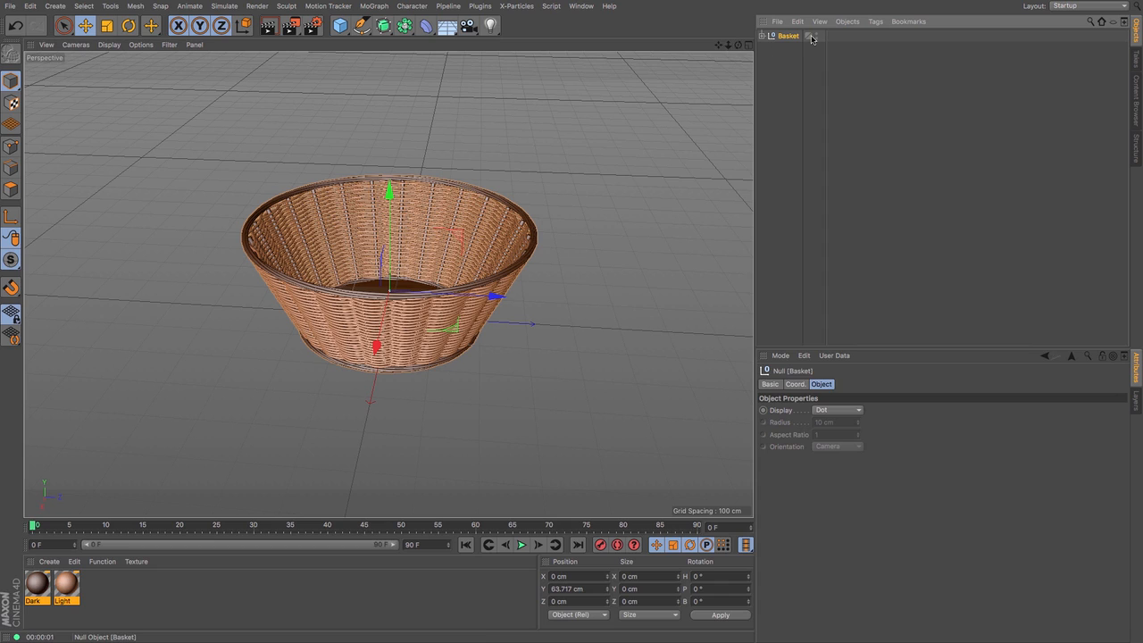
left_click(817, 34)
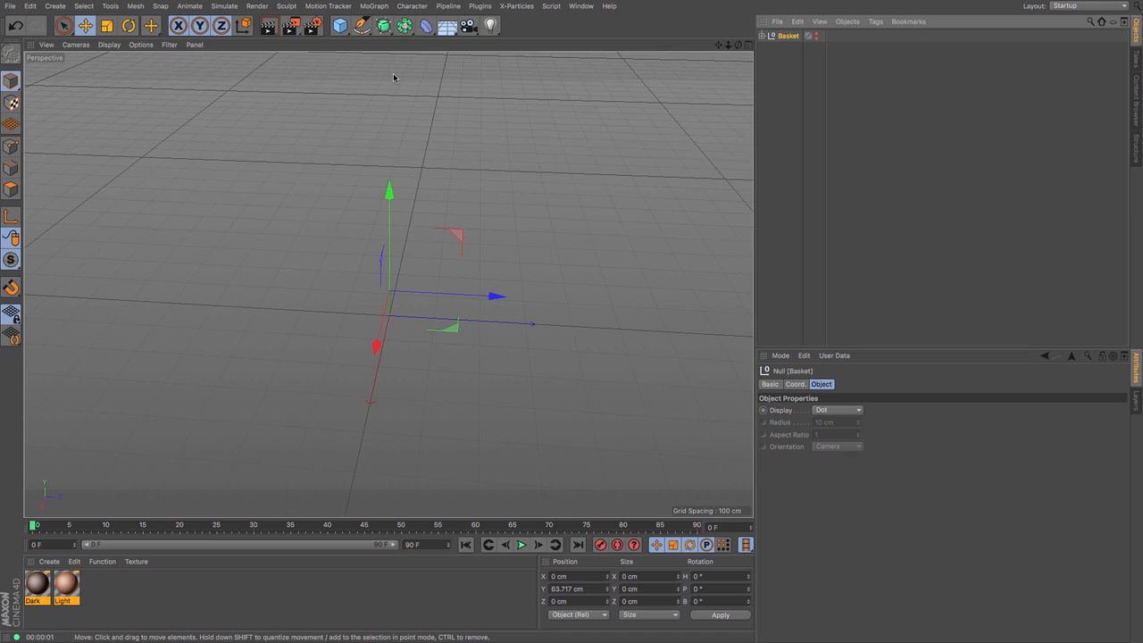
Draw a three-point Bezier half-egg spline in the Front view with the Pen, starting on the vertical axis at about Y 214 cm
key("F4")
left_click_drag(718, 45, 388, 284)
left_click(361, 25)
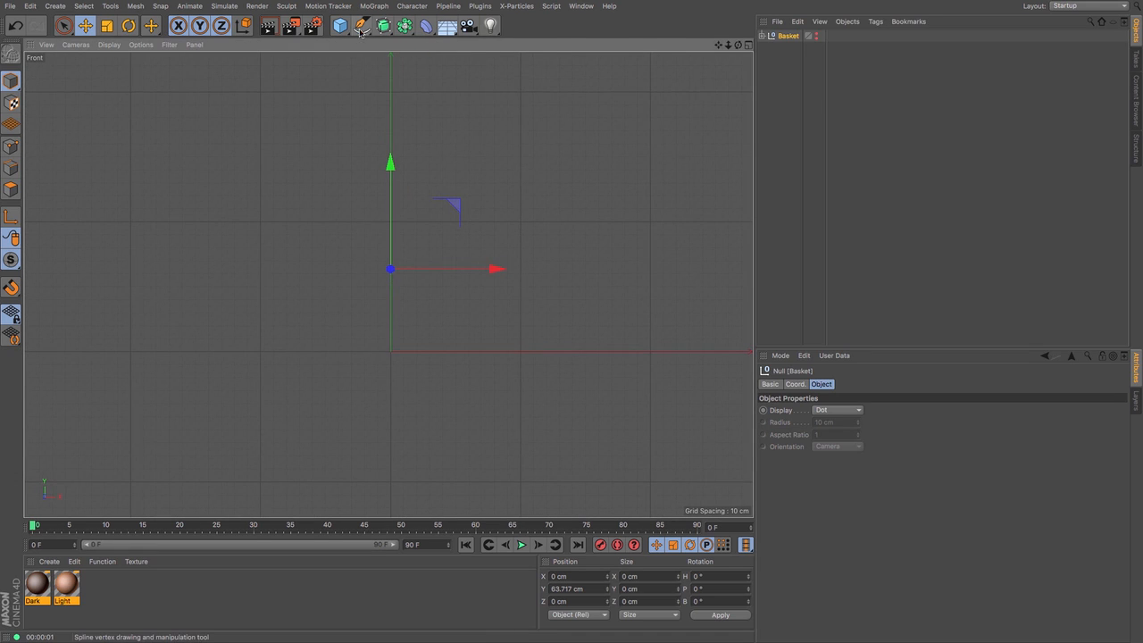
left_click(401, 43)
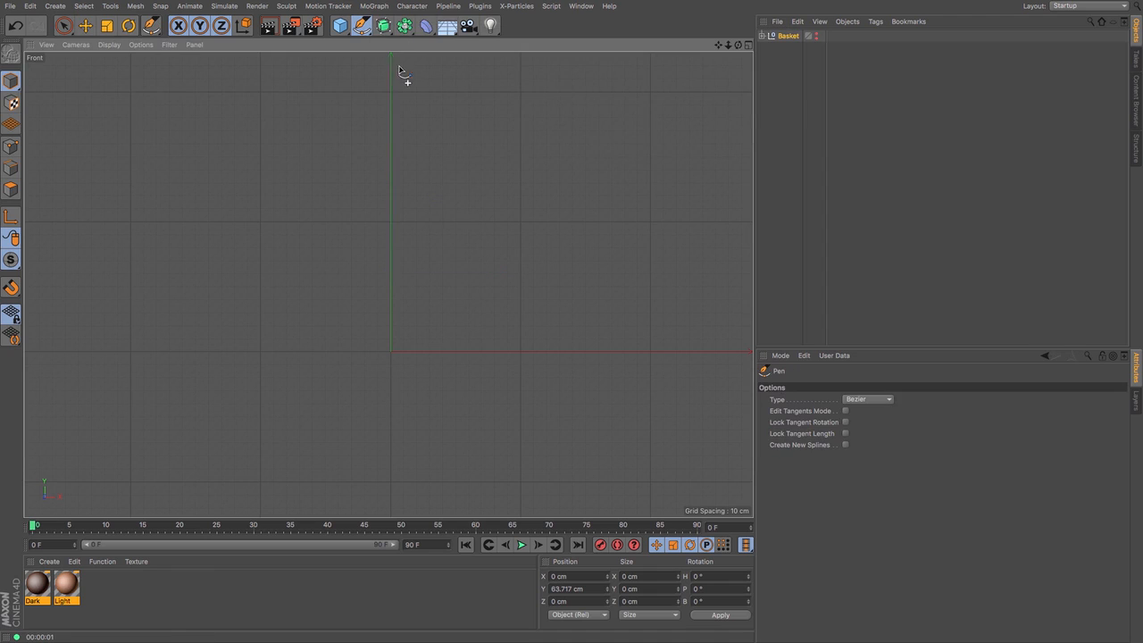
left_click(390, 75)
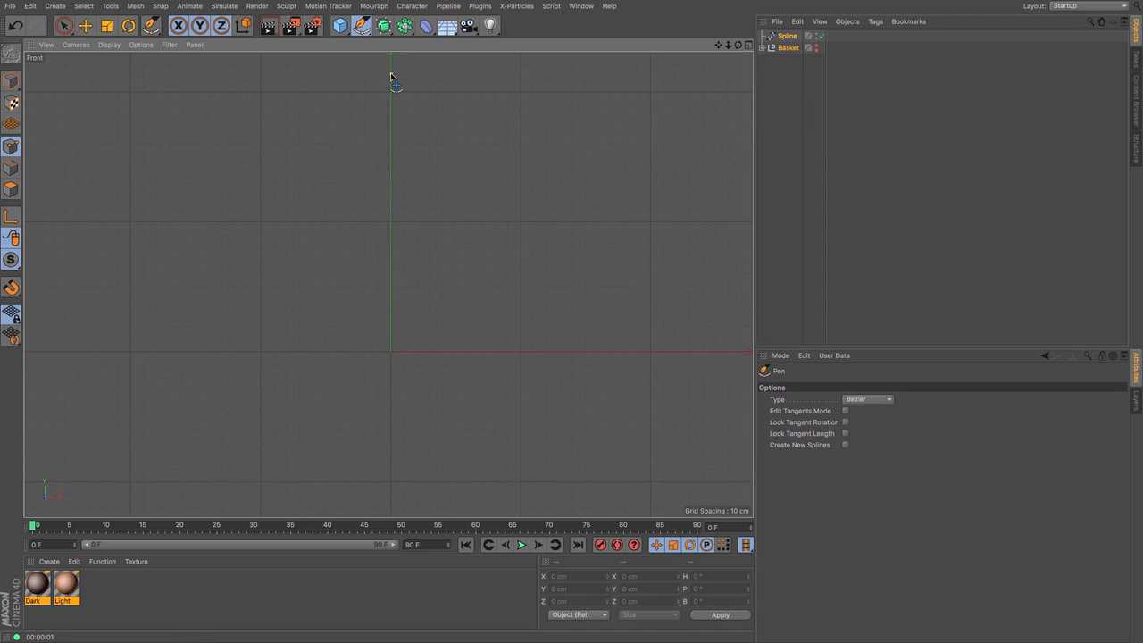
left_click_drag(390, 74, 468, 74)
left_click_drag(507, 253, 507, 277)
left_click_drag(391, 323, 339, 326)
Set the X position of the spline's uppermost point to 0 cm
left_click(64, 27)
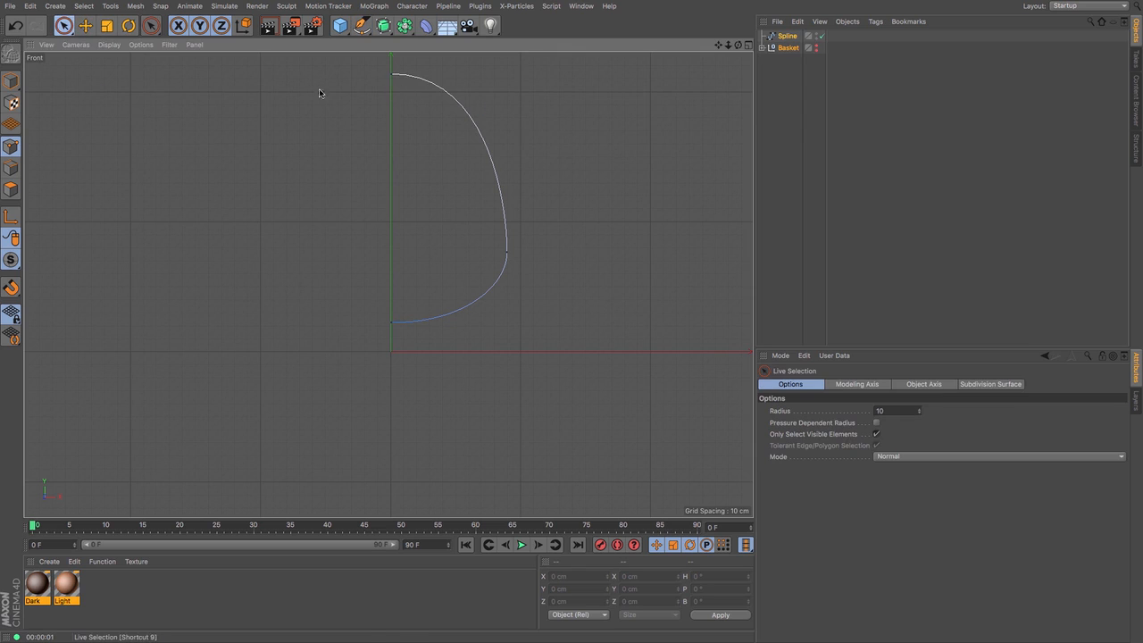
left_click(391, 73)
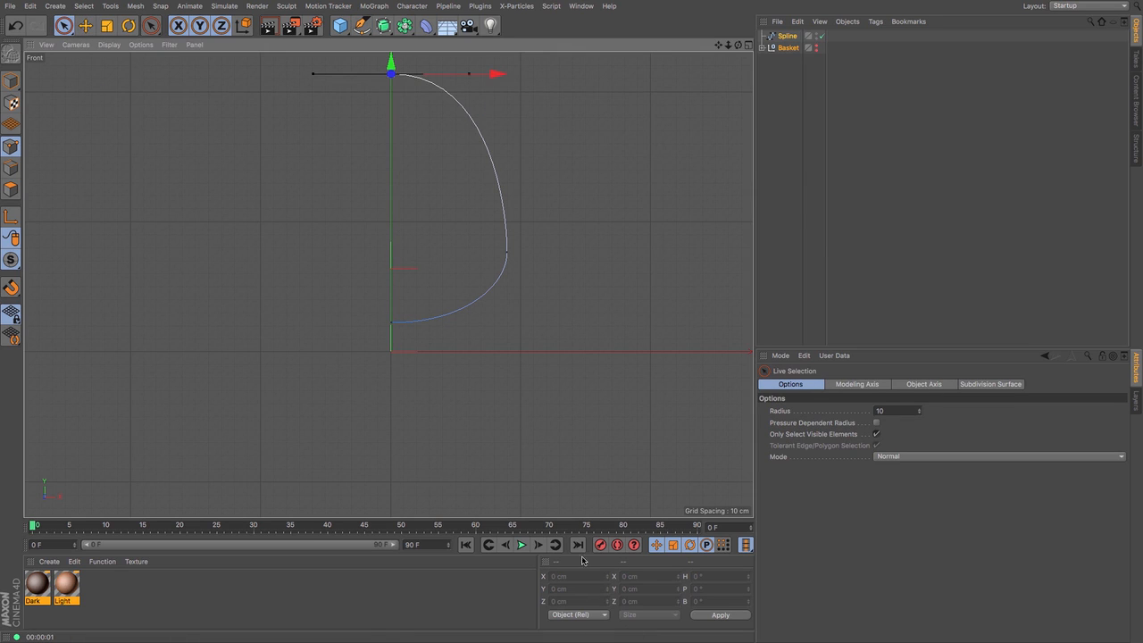
left_click(786, 36)
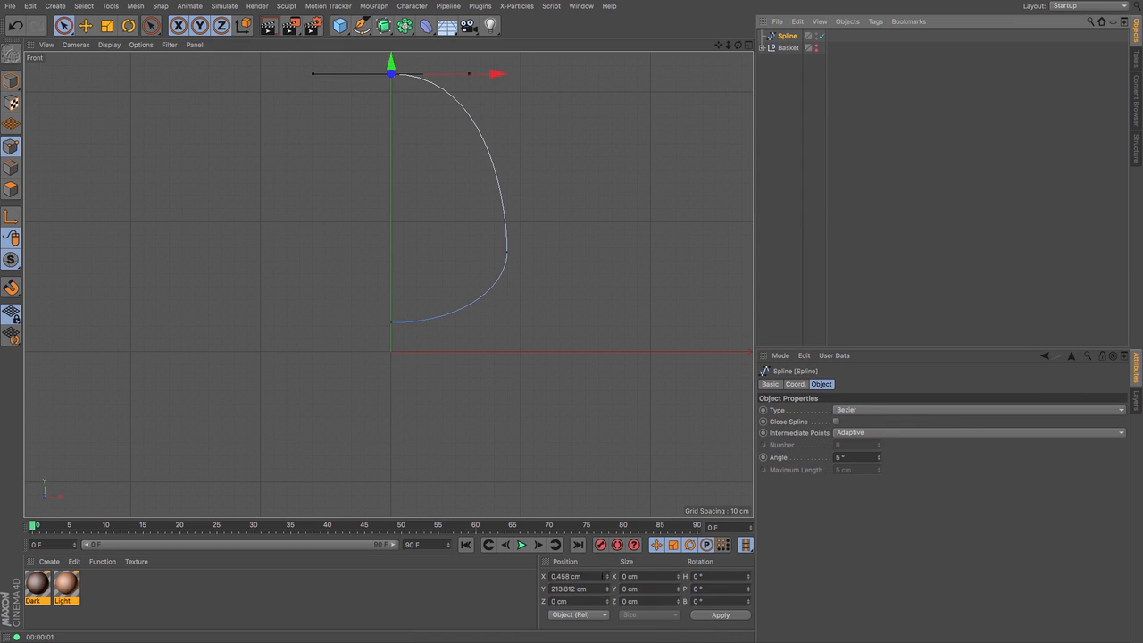
left_click_drag(602, 576, 390, 540)
type("0")
key("Return")
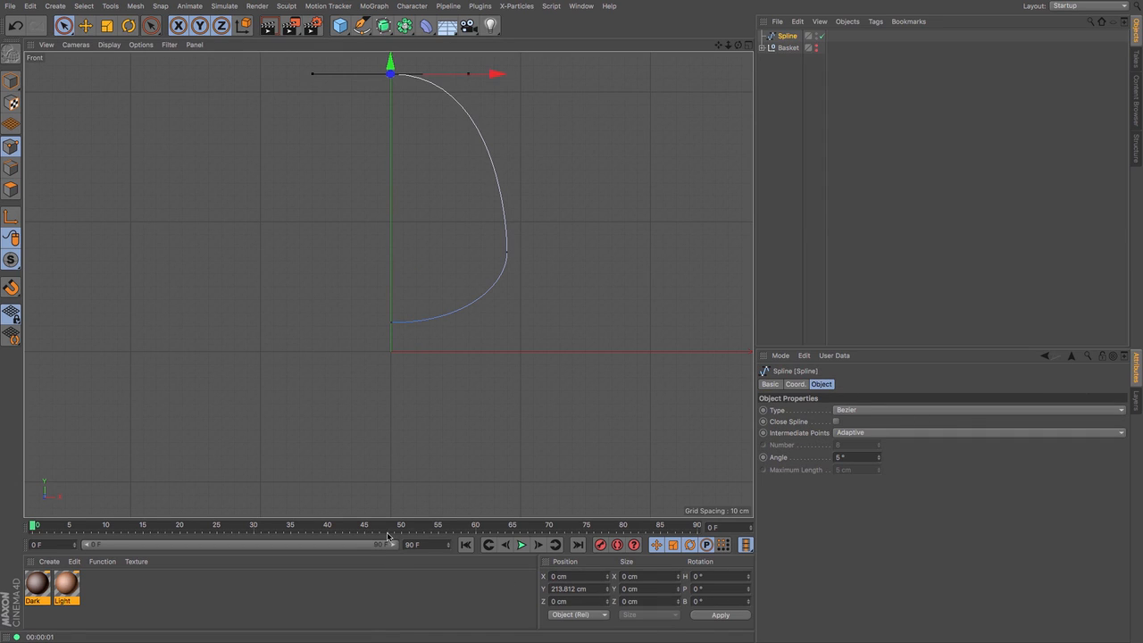
Set the X position of the spline's lowest point to 0 cm
left_click(388, 320)
left_click_drag(586, 577, 397, 555)
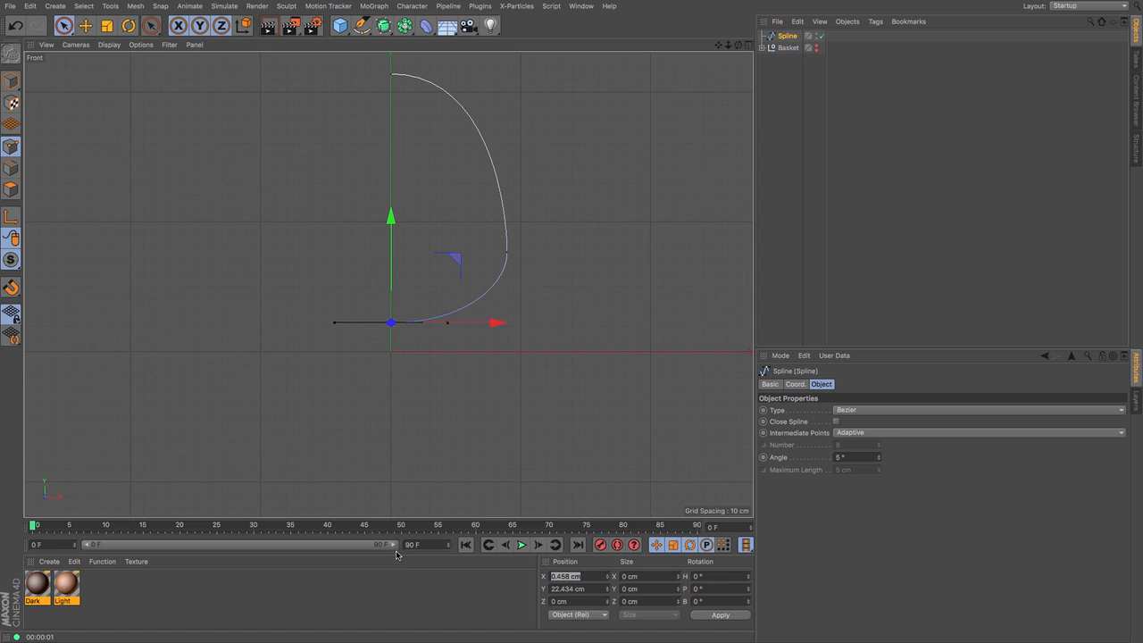
type("0")
key("Return")
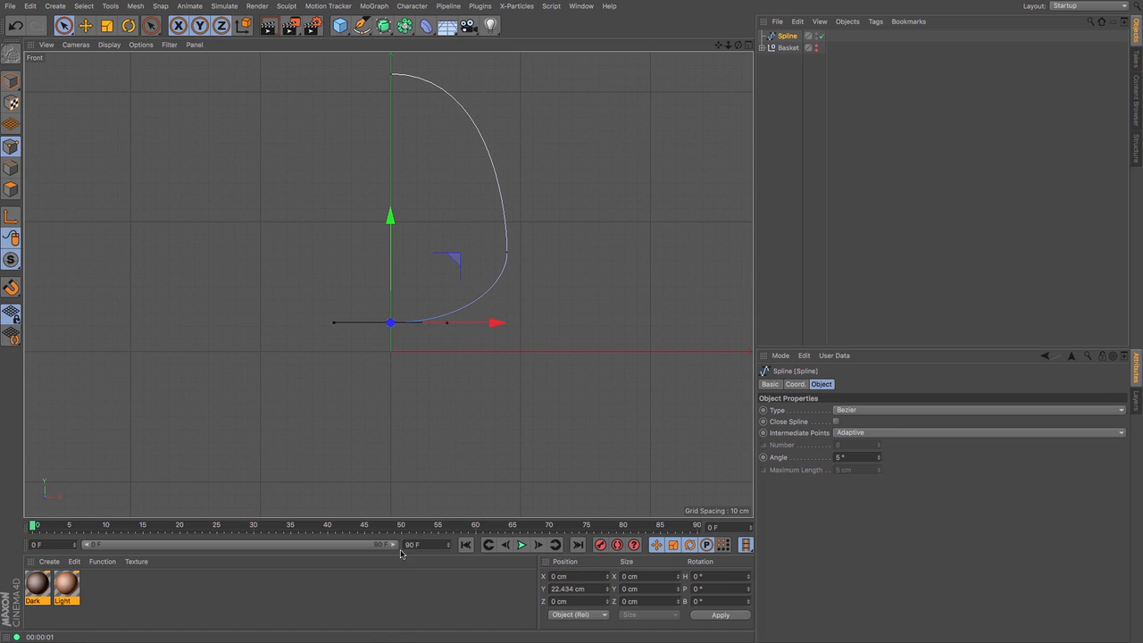
Add a Lathe generator, nest the half-egg spline inside it, and rename the generator Egg
left_click(386, 32)
left_click(441, 62)
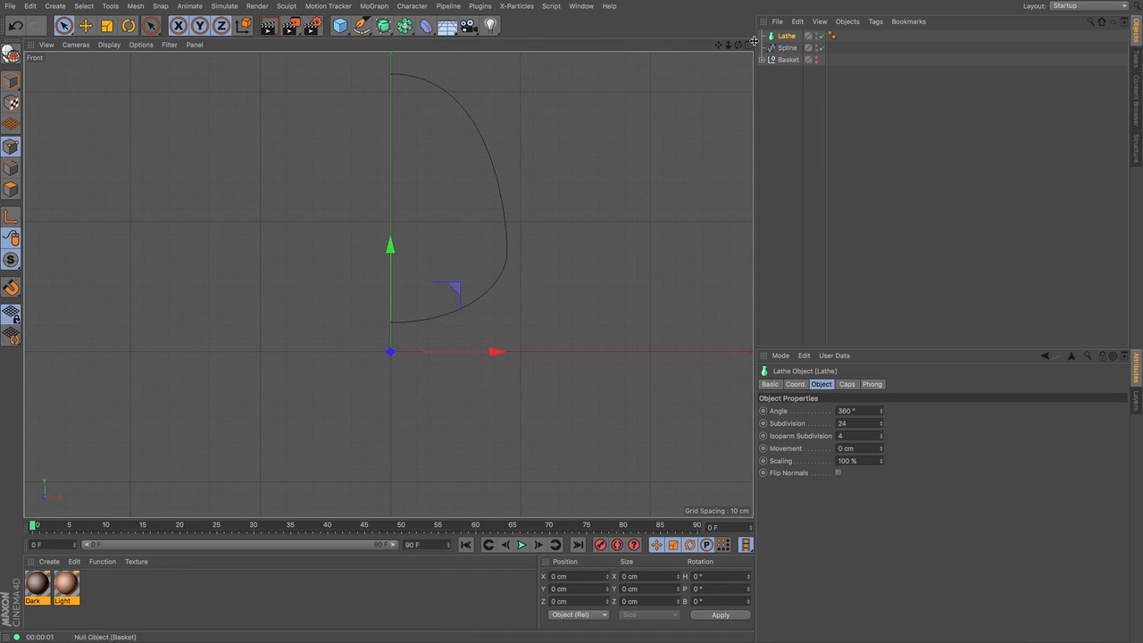
left_click_drag(786, 47, 789, 36)
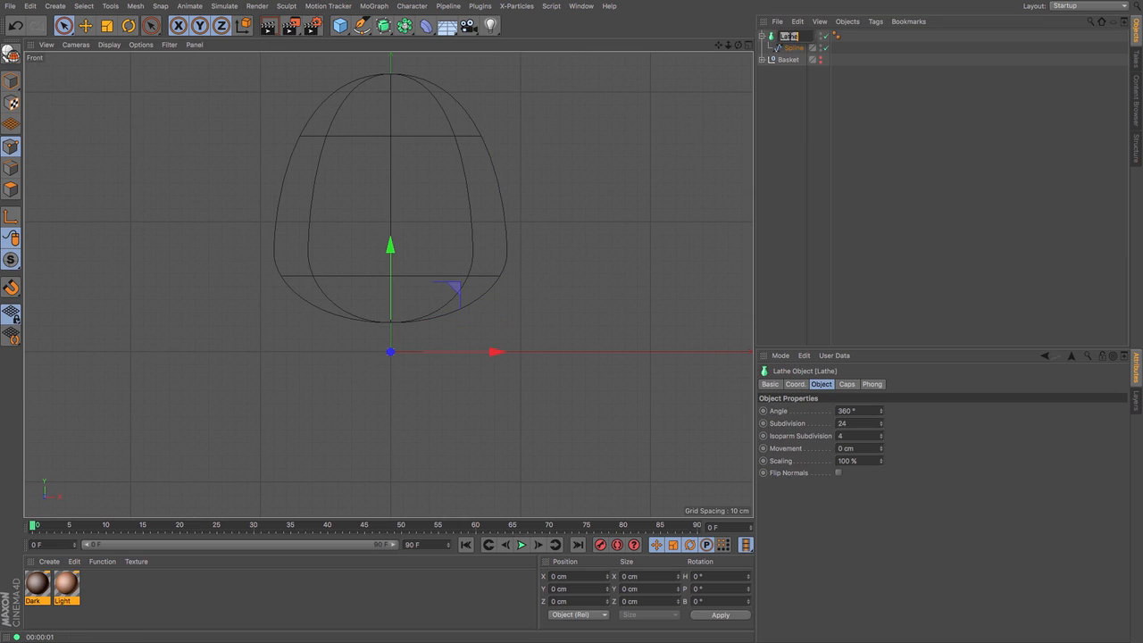
type("Egg")
key("Return")
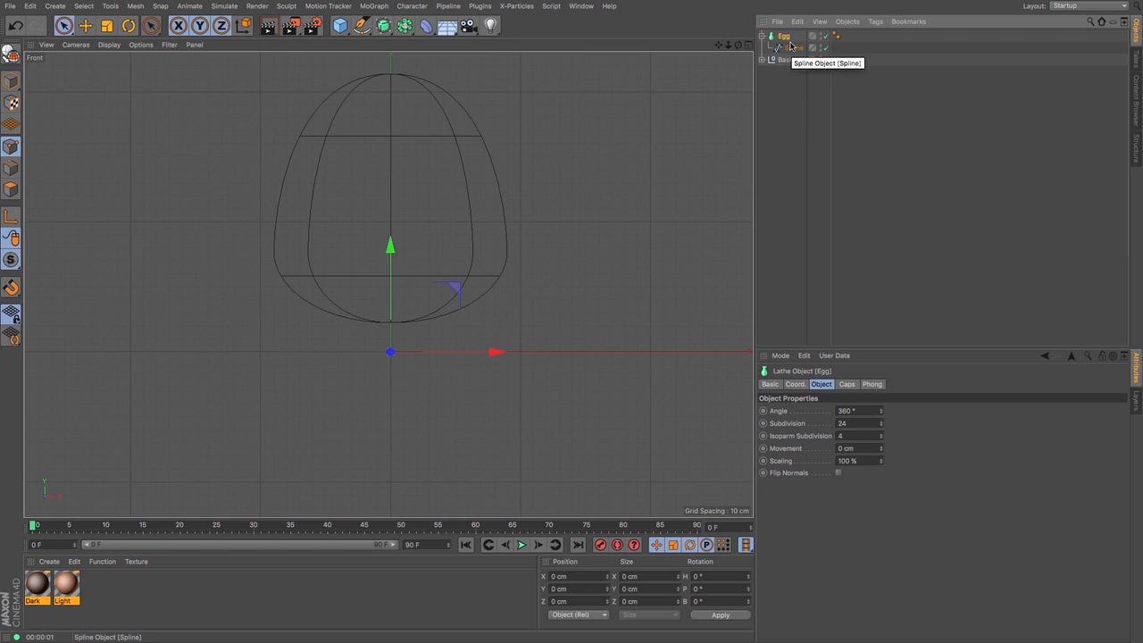
Move the egg profile's widest point inward to about X 75 cm and shorten the uppermost point's tangent handles
left_click(793, 47)
left_click(506, 252)
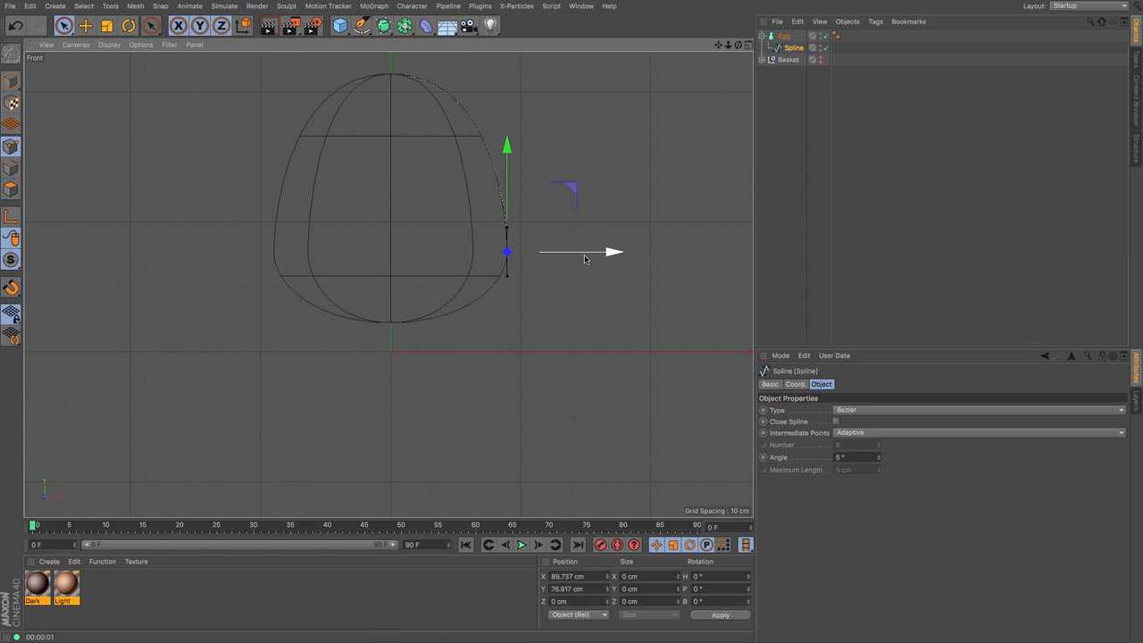
left_click_drag(614, 253, 598, 255)
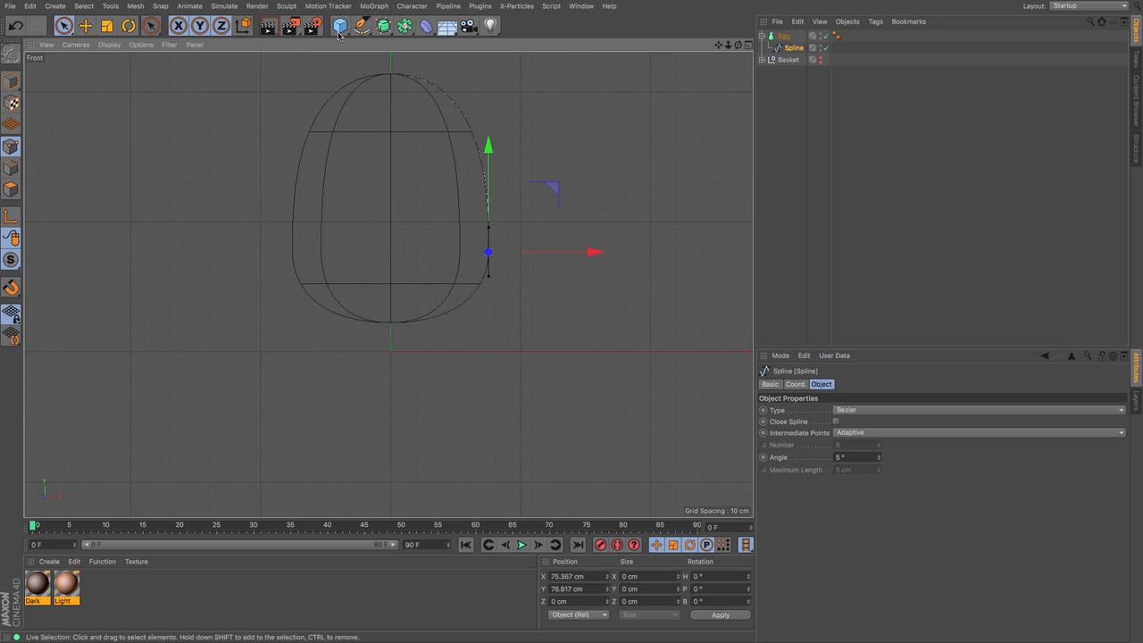
left_click(390, 73)
key("e")
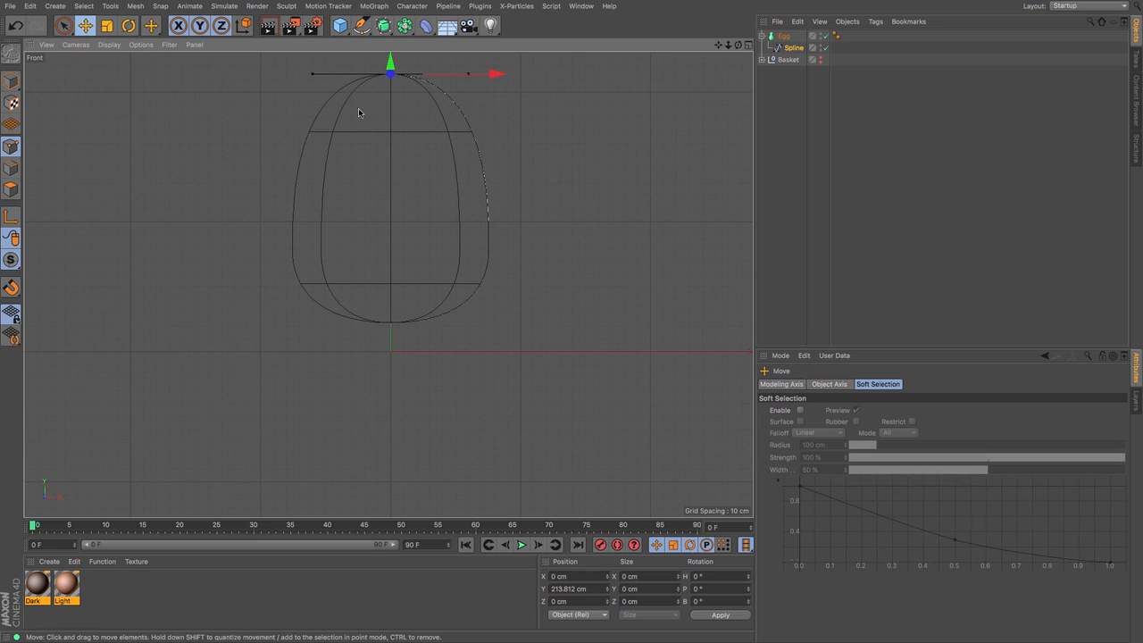
left_click_drag(313, 76, 338, 77)
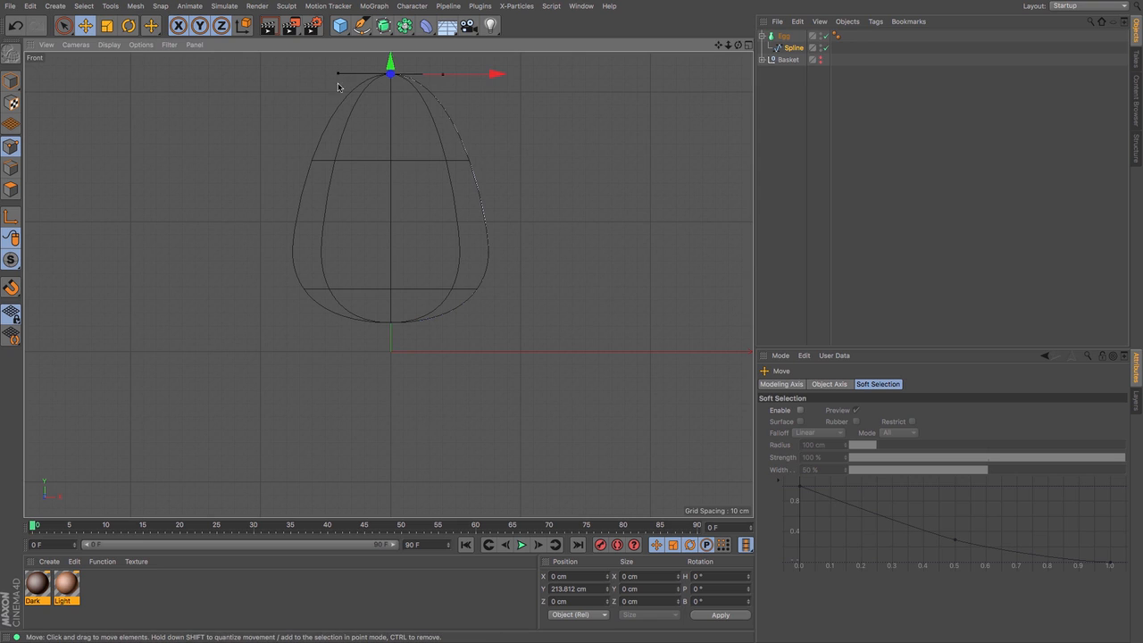
Move the profile's widest point up and inward to about X 68 cm, Y 88 cm
left_click(490, 256)
left_click_drag(489, 187, 489, 172)
left_click_drag(596, 237, 586, 239)
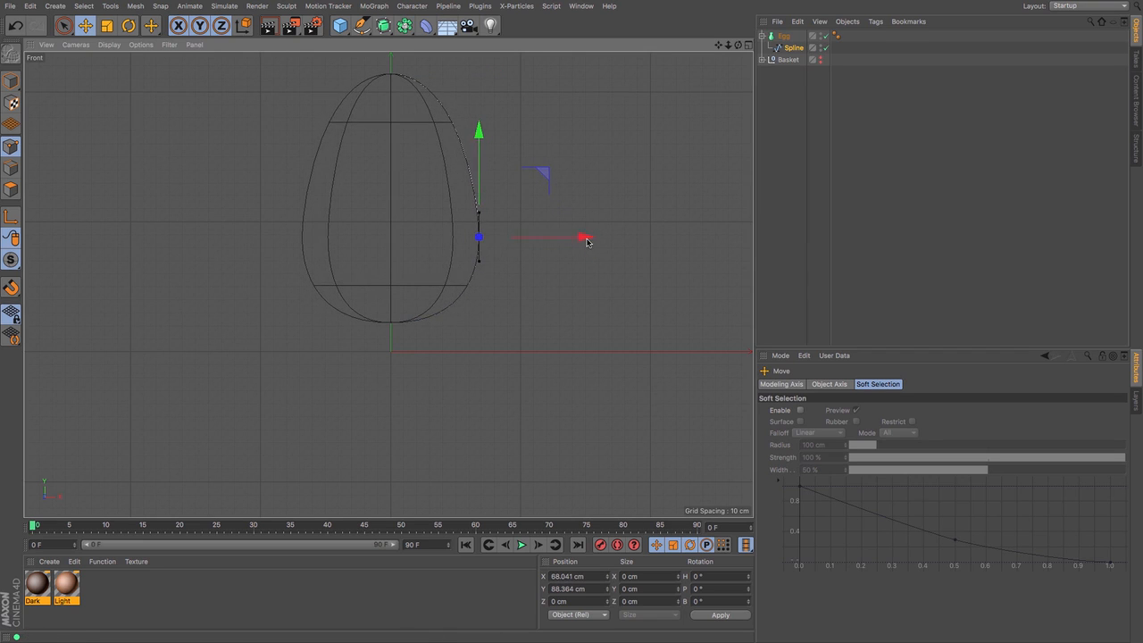
Compare the egg with the basket in the Perspective view, then scale the egg down uniformly to about 109 × 153 × 109 cm
key("F1")
left_click(780, 36)
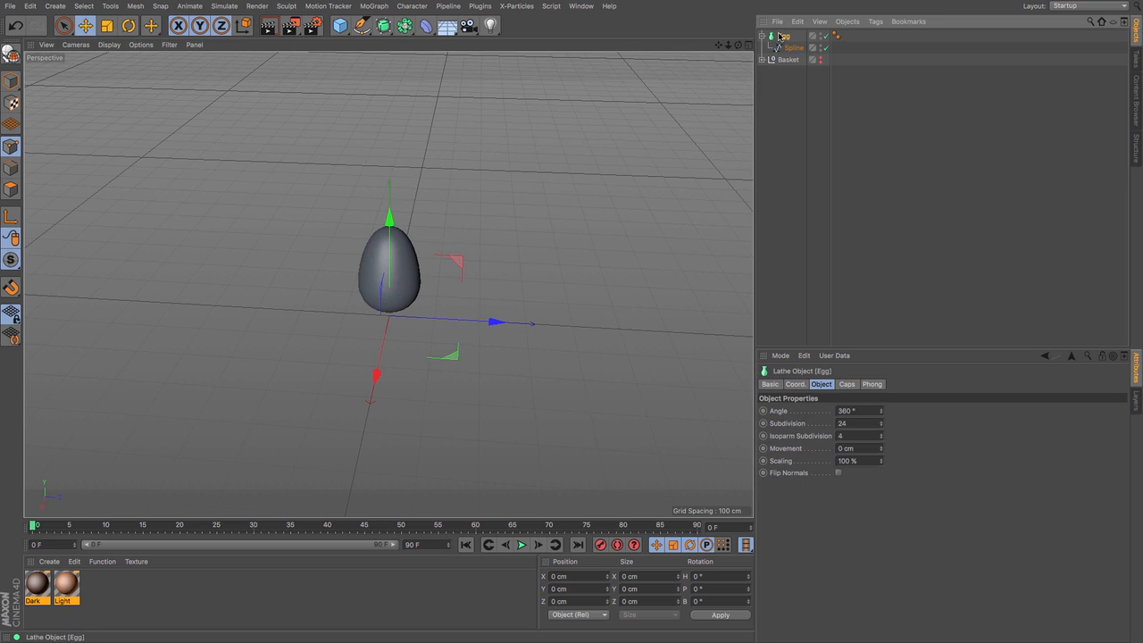
left_click(820, 59)
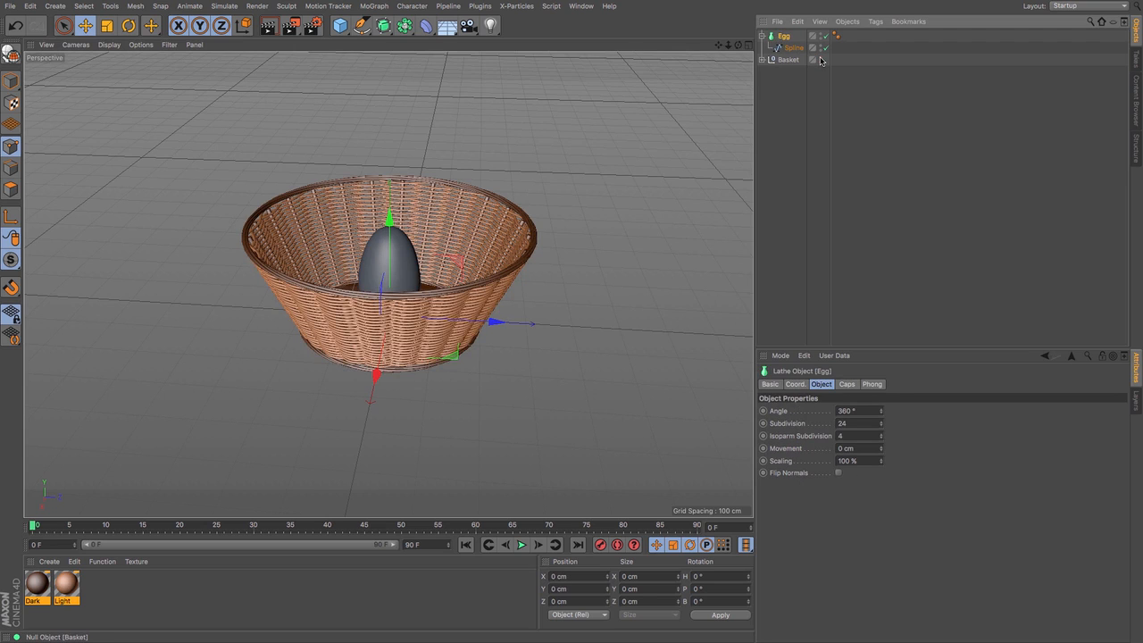
left_click(821, 60)
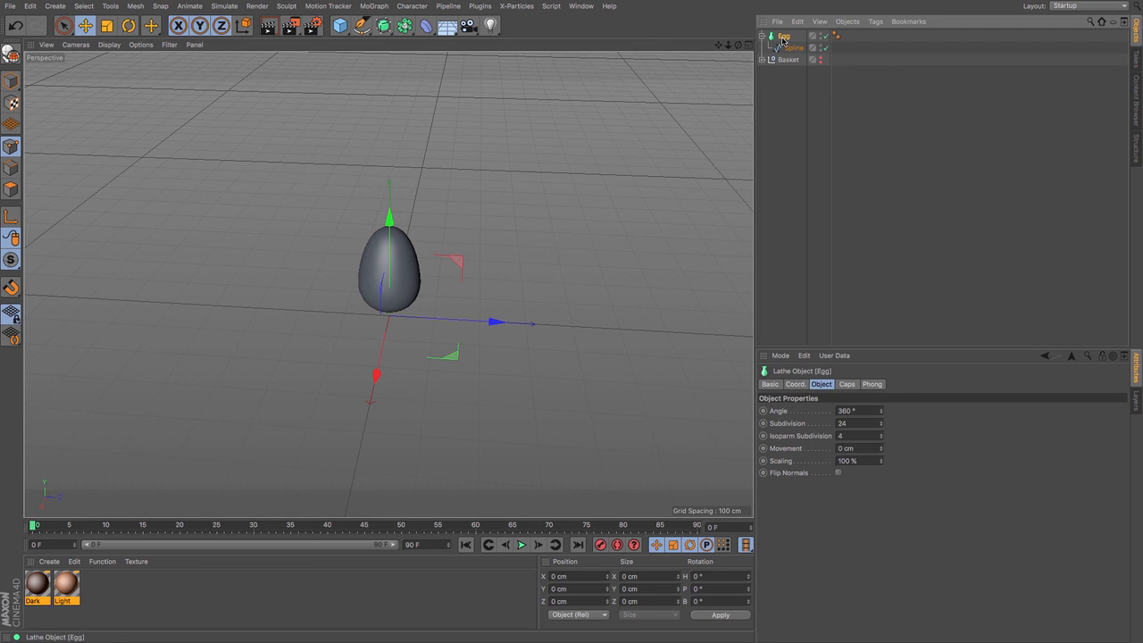
left_click(107, 25)
left_click_drag(487, 161, 461, 170)
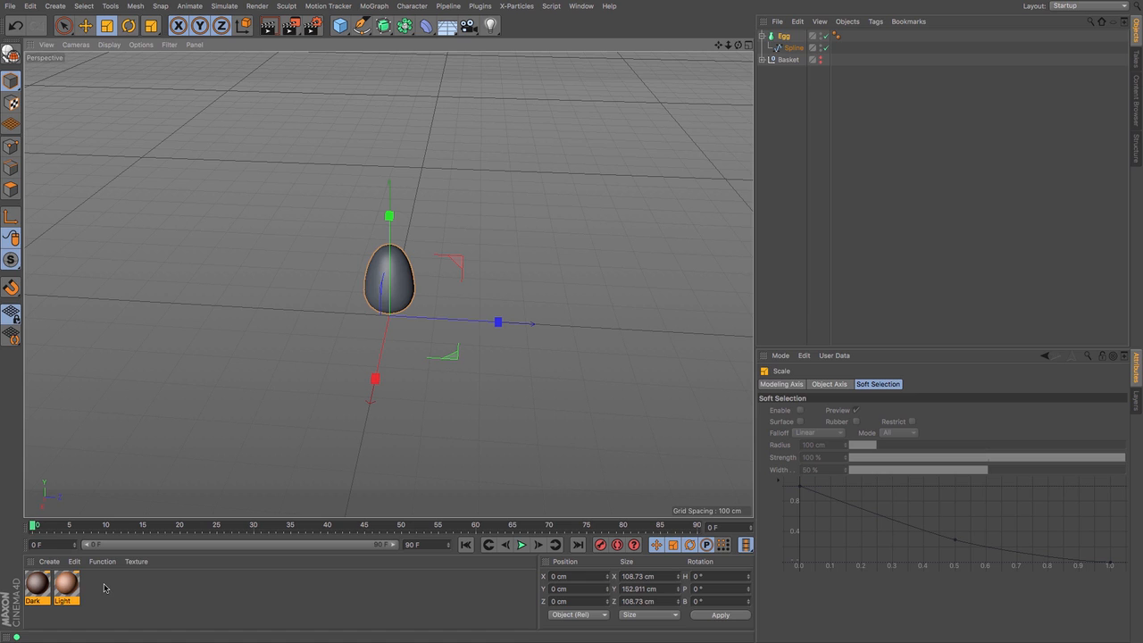
Show the basket in the editor and add a Cone inside it, raised to about Y 102 cm
left_click(823, 59)
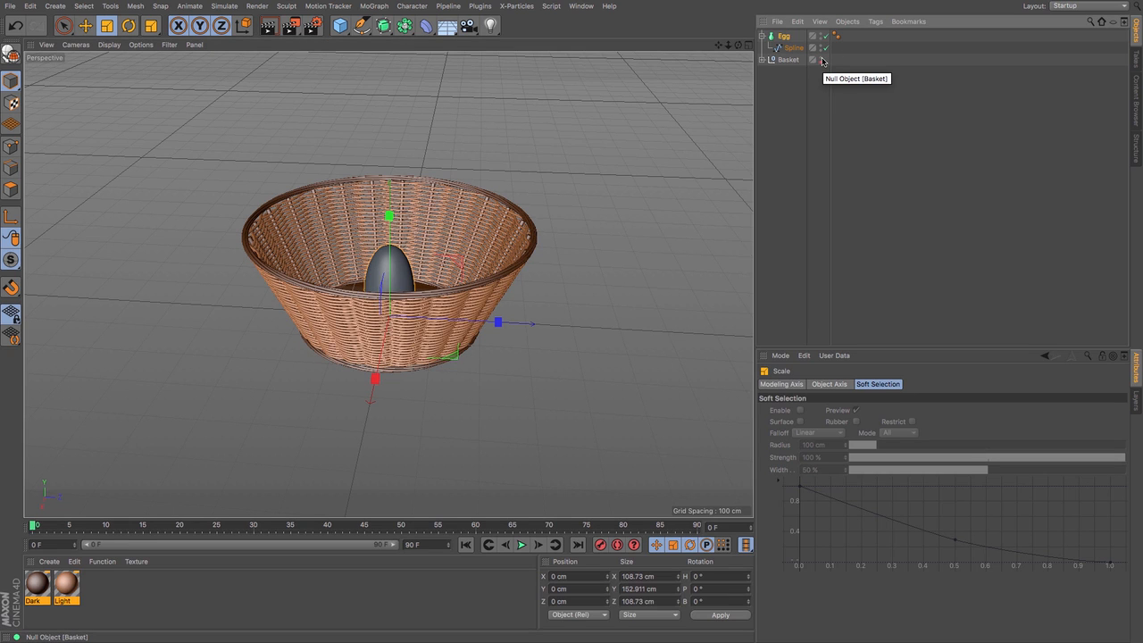
left_click_drag(720, 47, 722, 100)
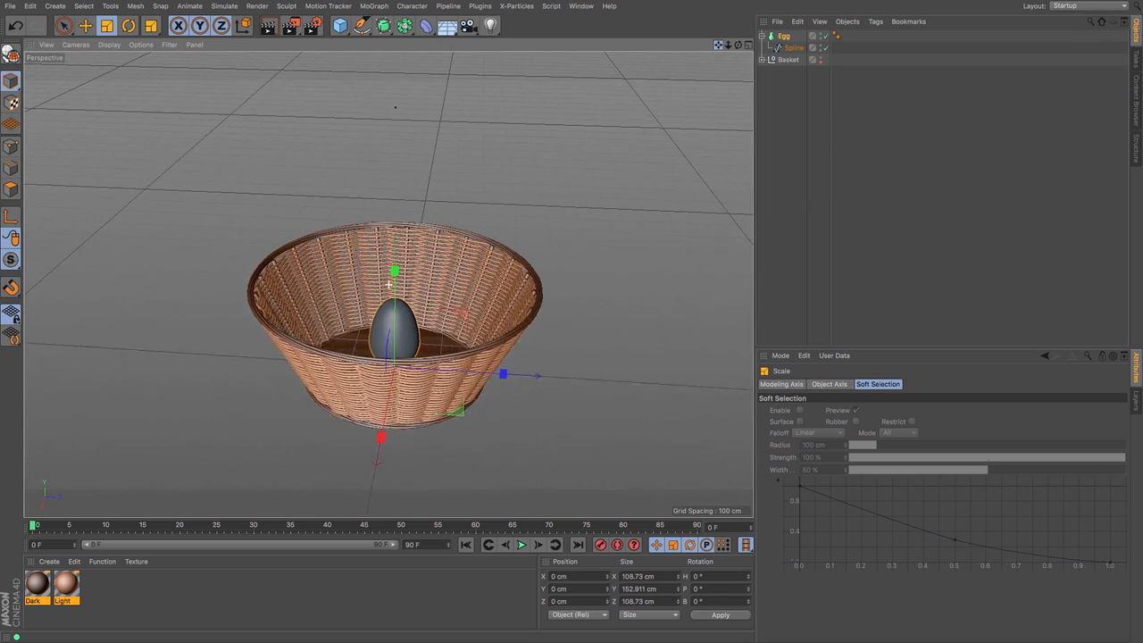
left_click_drag(728, 46, 676, 47)
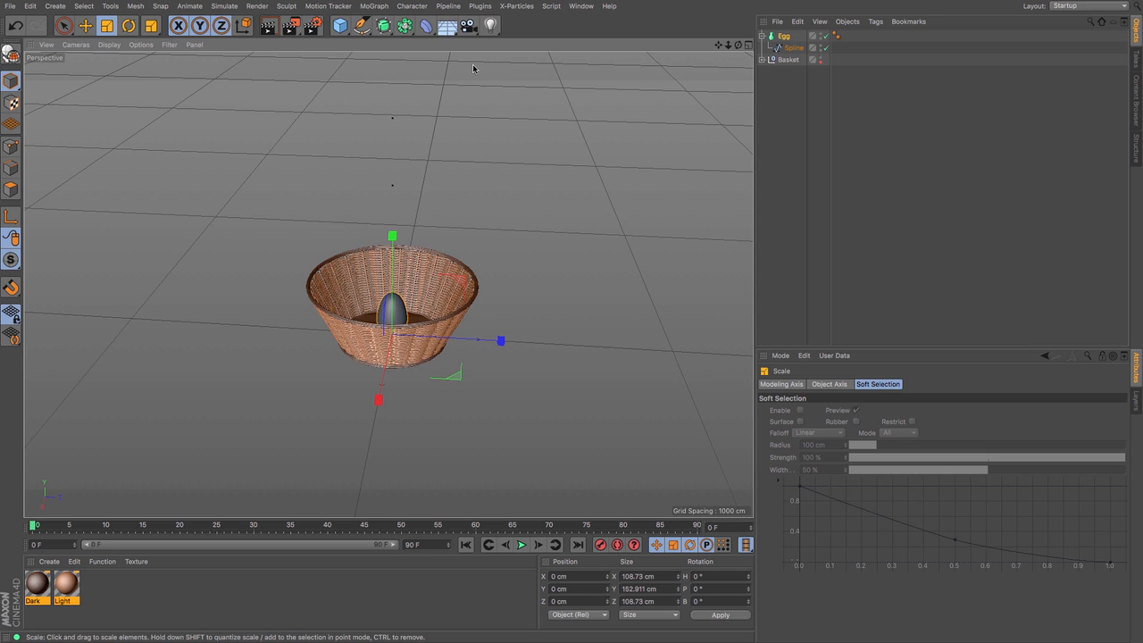
left_click(340, 25)
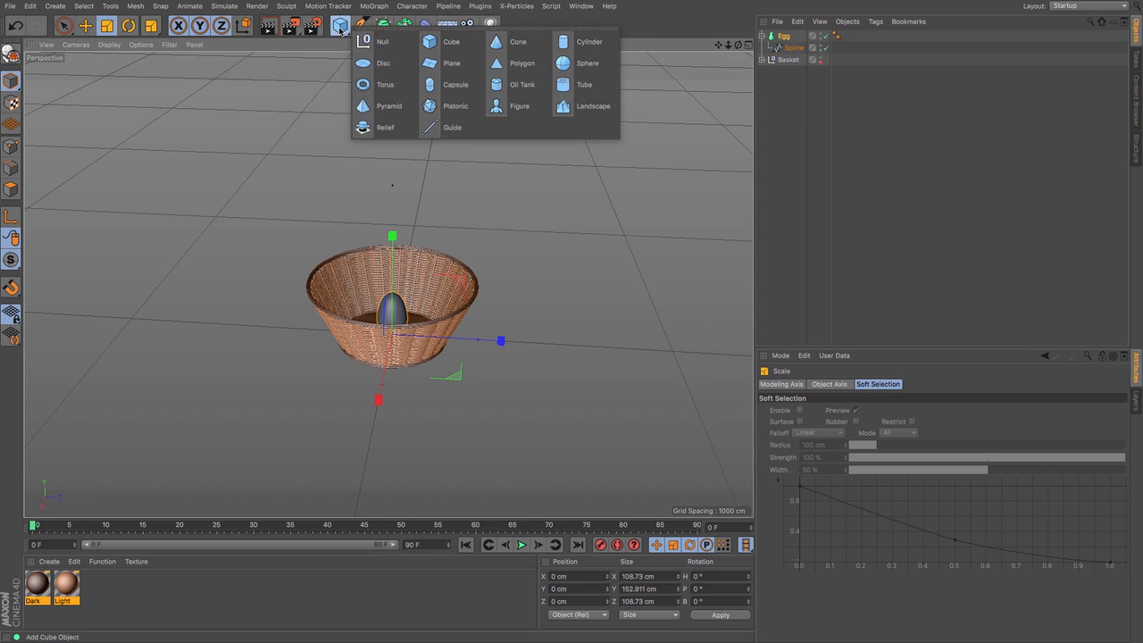
left_click(518, 42)
key("e")
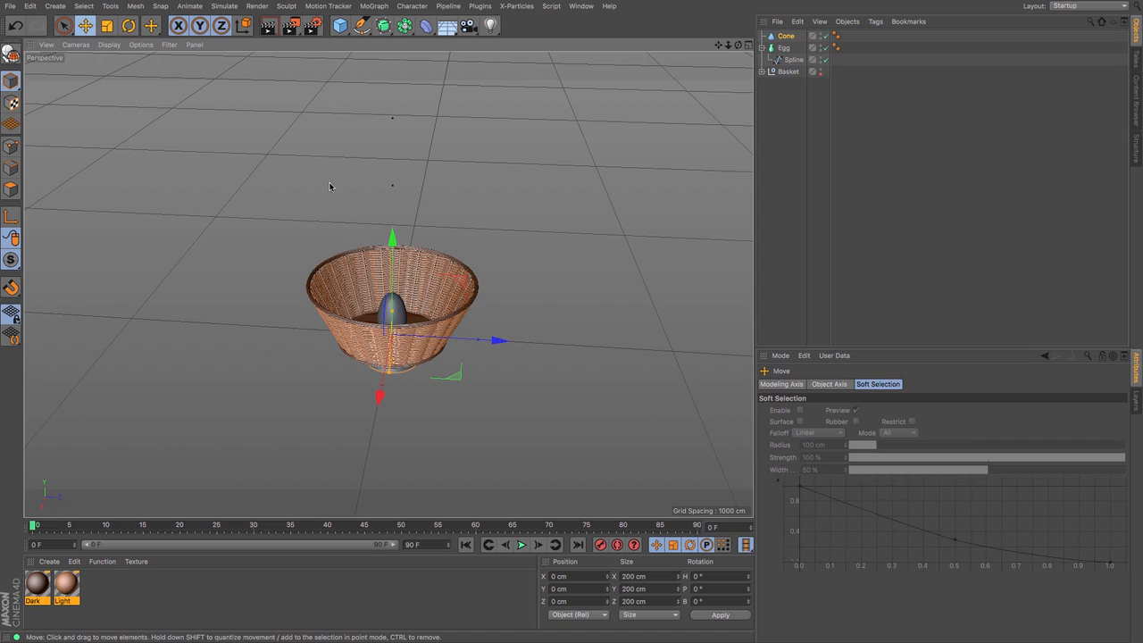
left_click_drag(393, 238, 394, 202)
key("F4")
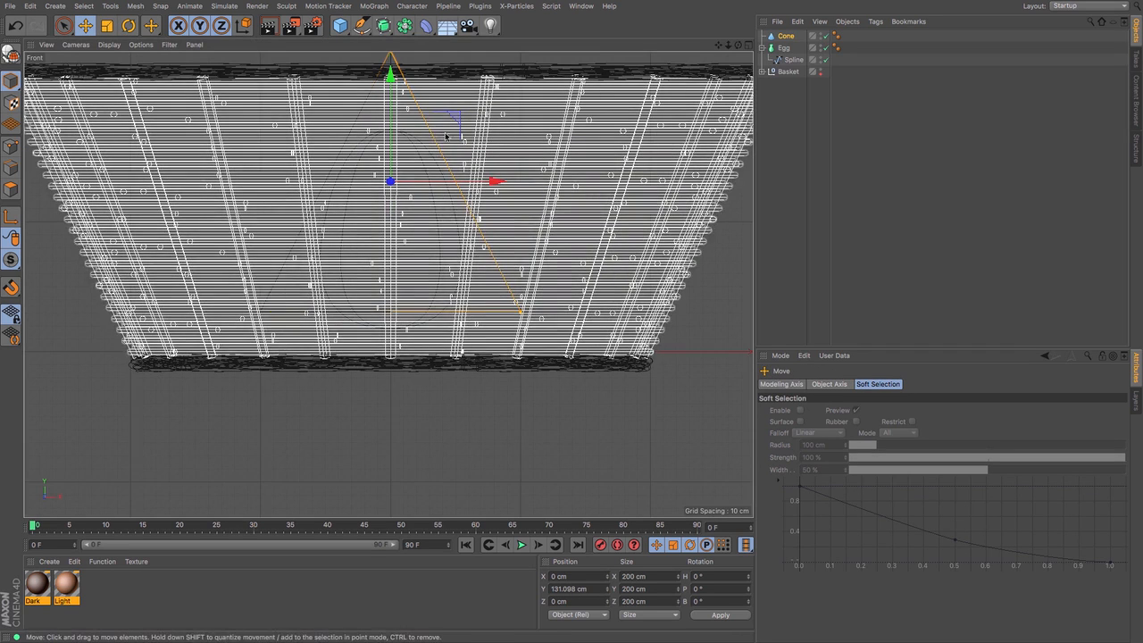
left_click_drag(390, 75, 390, 111)
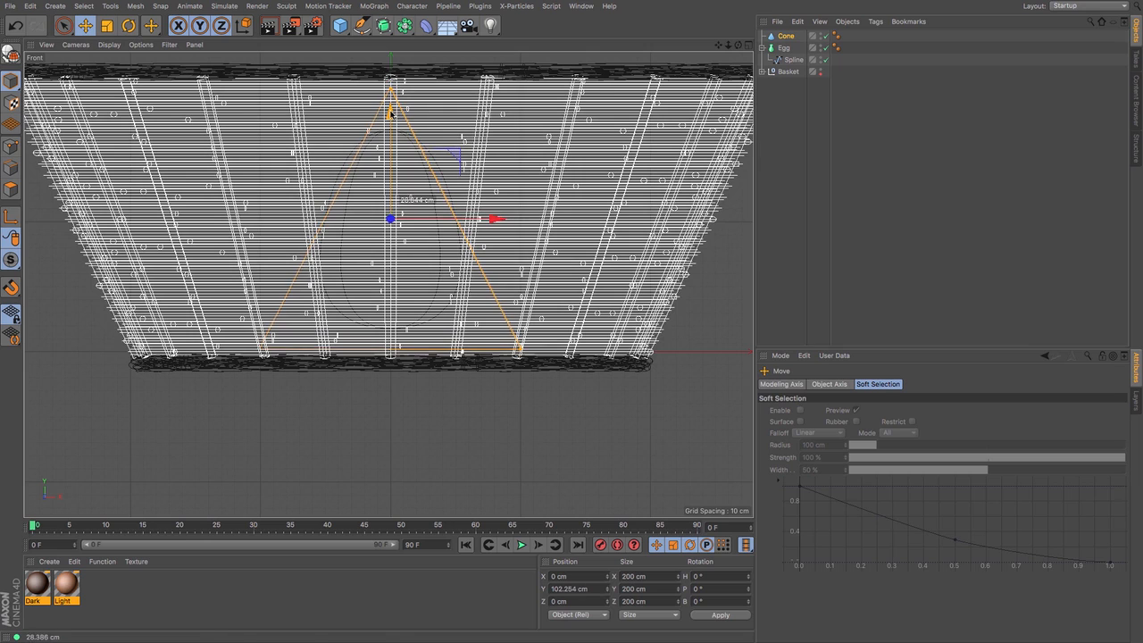
Widen the cone's bottom radius to about 185 cm and set its top radius to 280 cm
left_click_drag(519, 348, 632, 358)
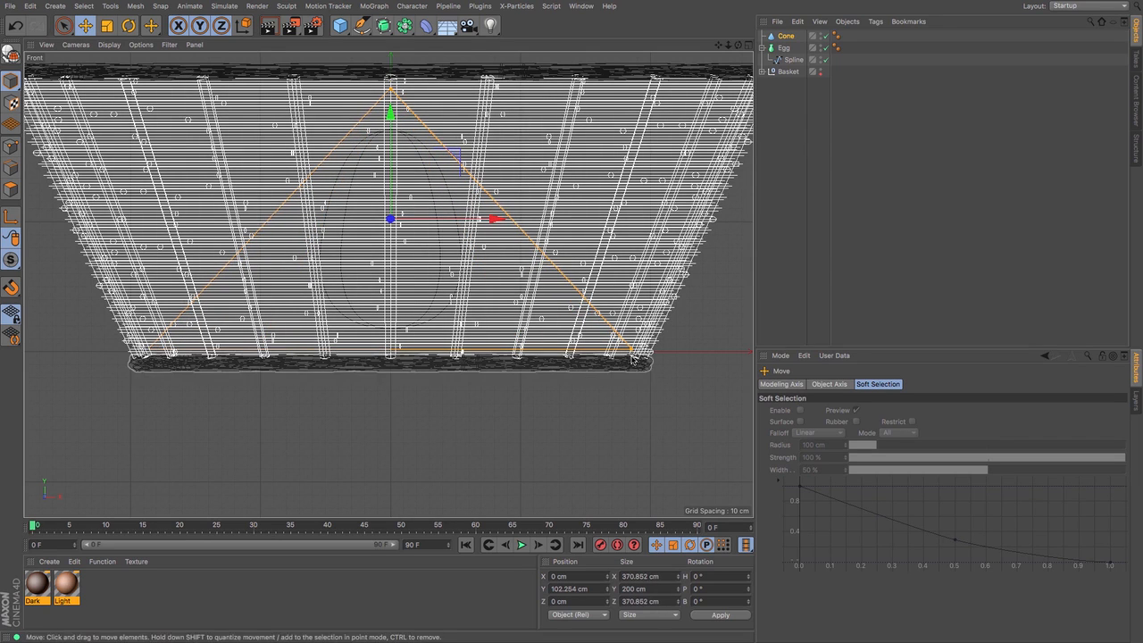
left_click(786, 36)
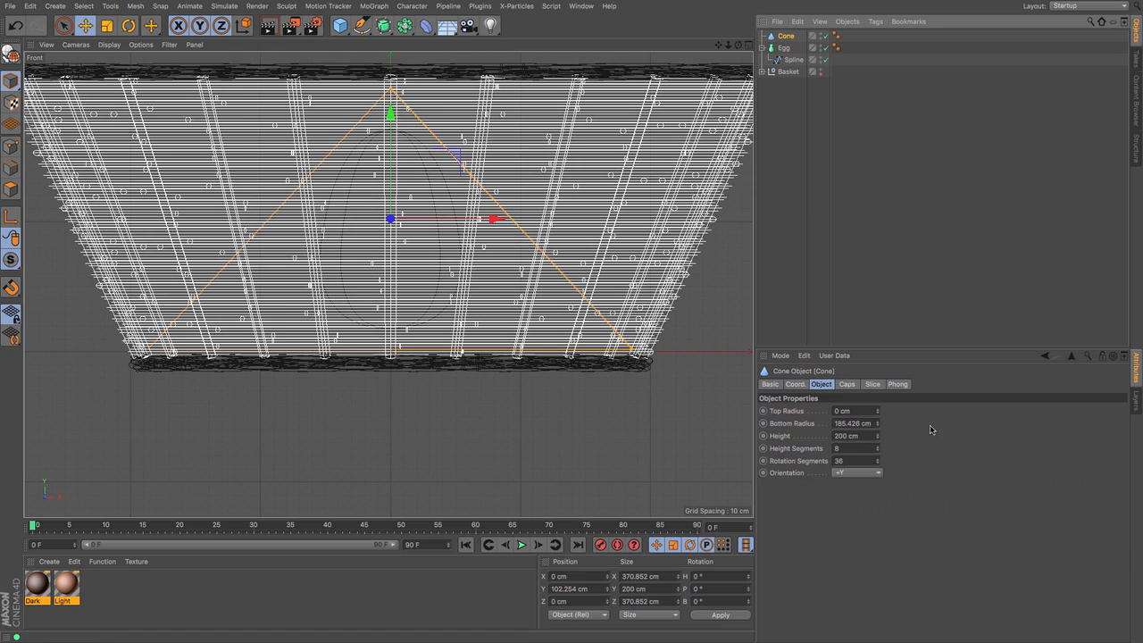
left_click_drag(878, 411, 933, 402)
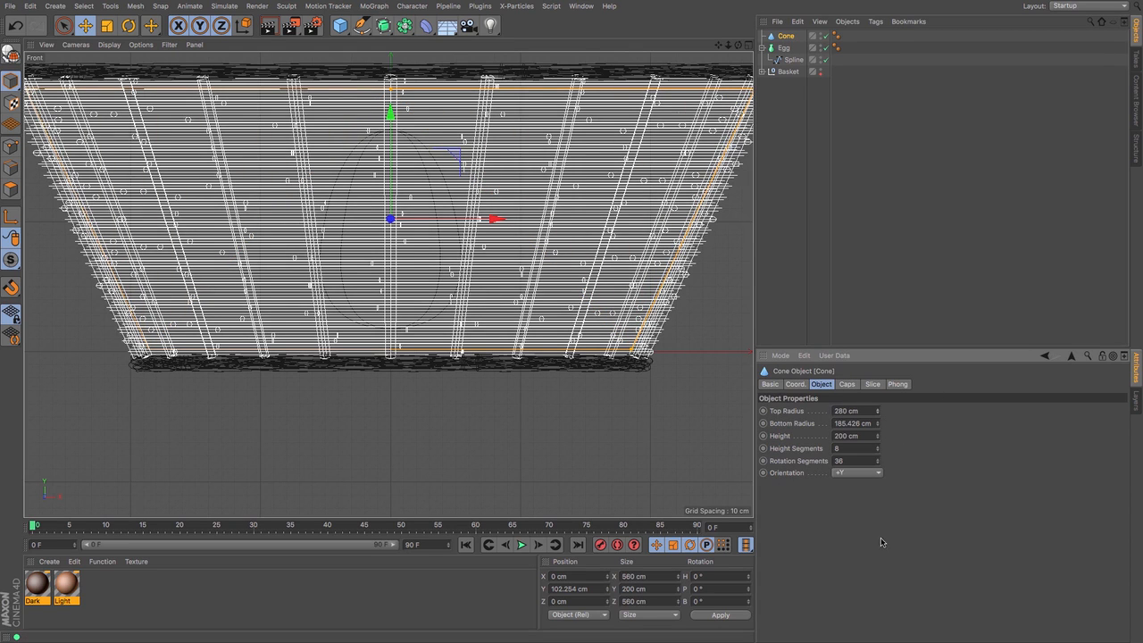
Fit the cone to the basket's inside with a 270 cm height, about 299 cm top radius, and its center at about Y 135 cm
left_click_drag(877, 436, 821, 416)
mouse_move(728, 45)
left_mouse_down()
mouse_move(664, 46)
mouse_move(721, 60)
left_mouse_up()
left_click_drag(396, 160, 398, 132)
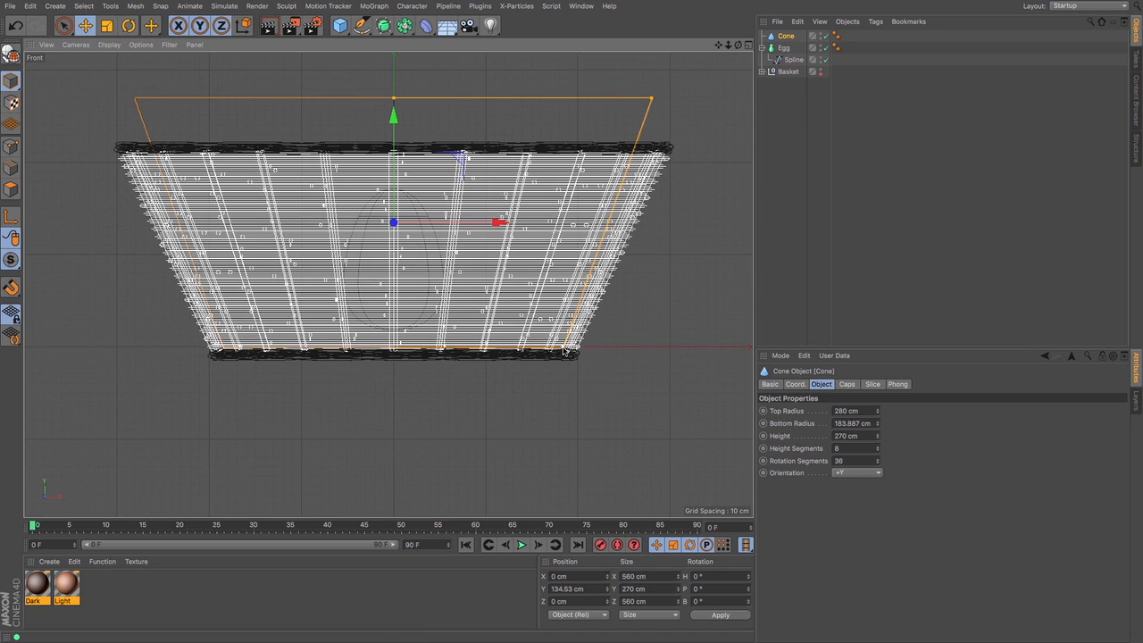
left_click_drag(653, 101, 664, 105)
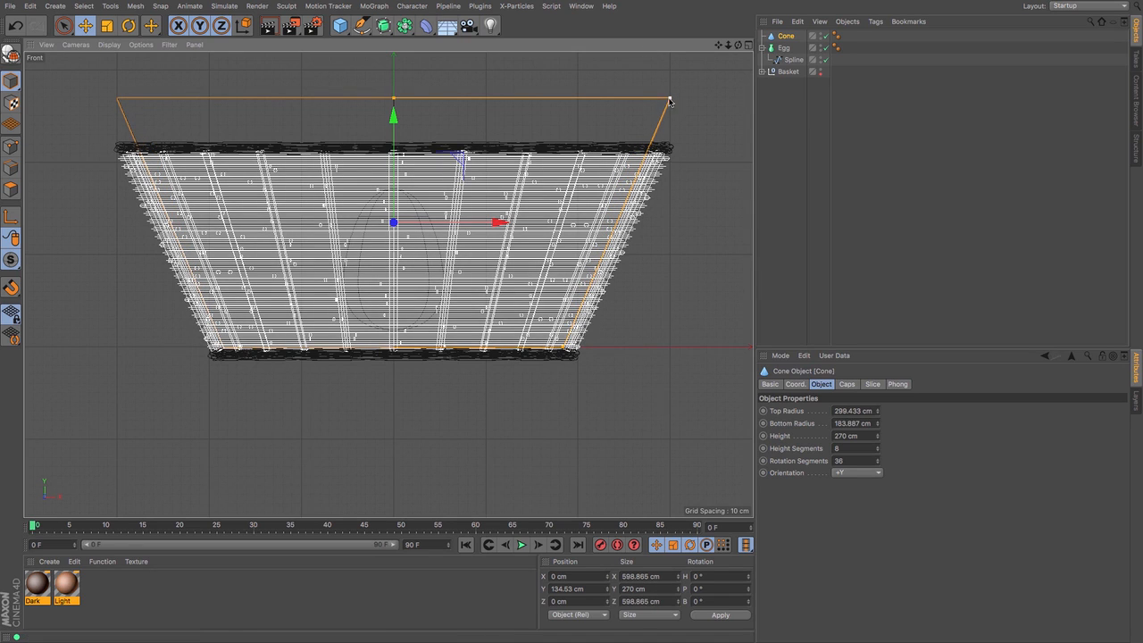
Hide the basket in the editor and convert the cone into an editable polygon object in the Perspective view
key("F1")
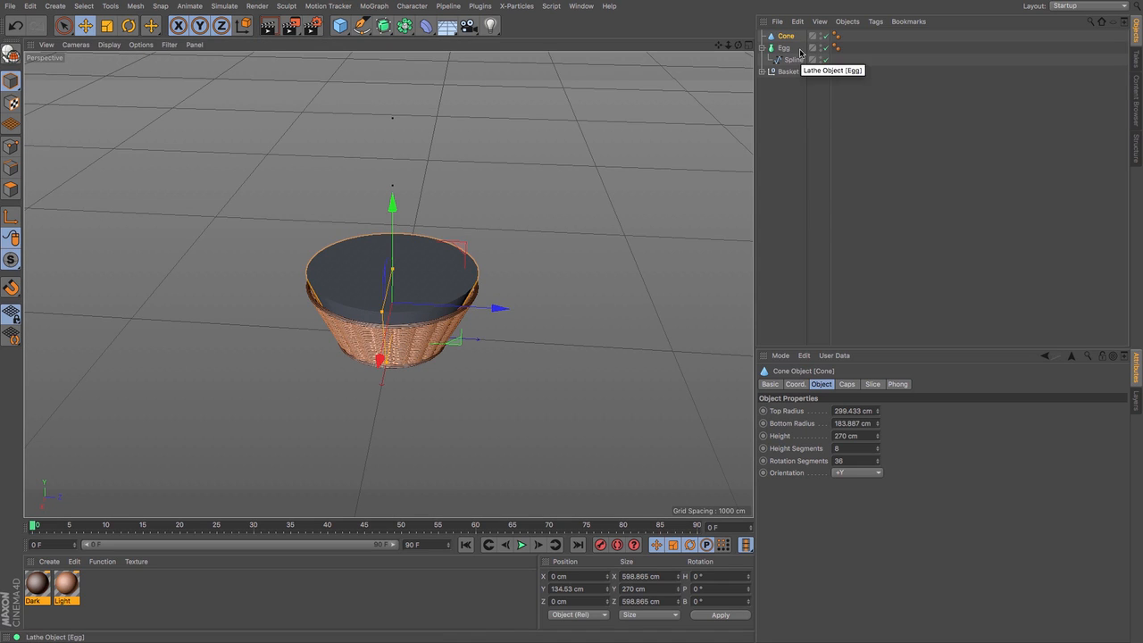
double_click(820, 69)
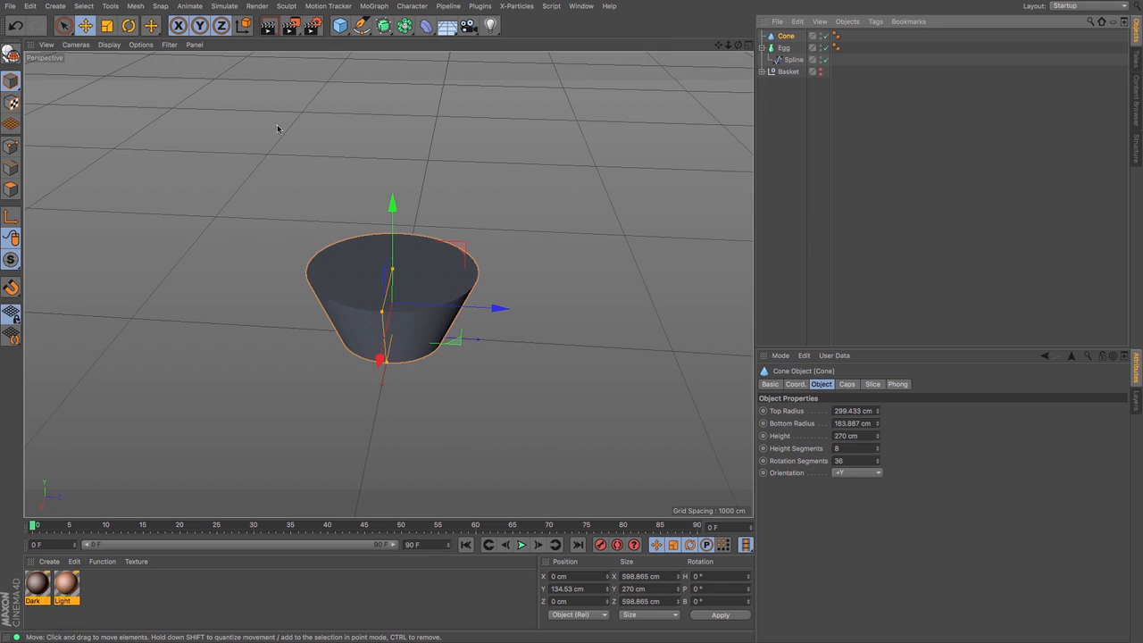
left_click(11, 57)
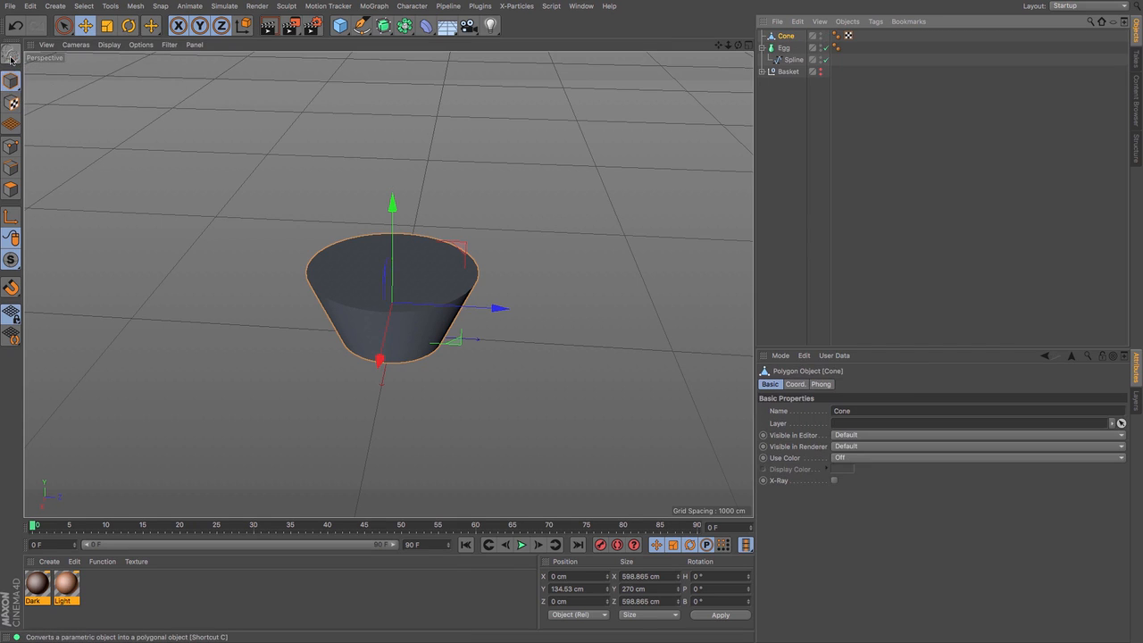
Select the inner points of the cone's top cap with Live Selection and delete them to open the cone
left_click(11, 147)
left_click(63, 25)
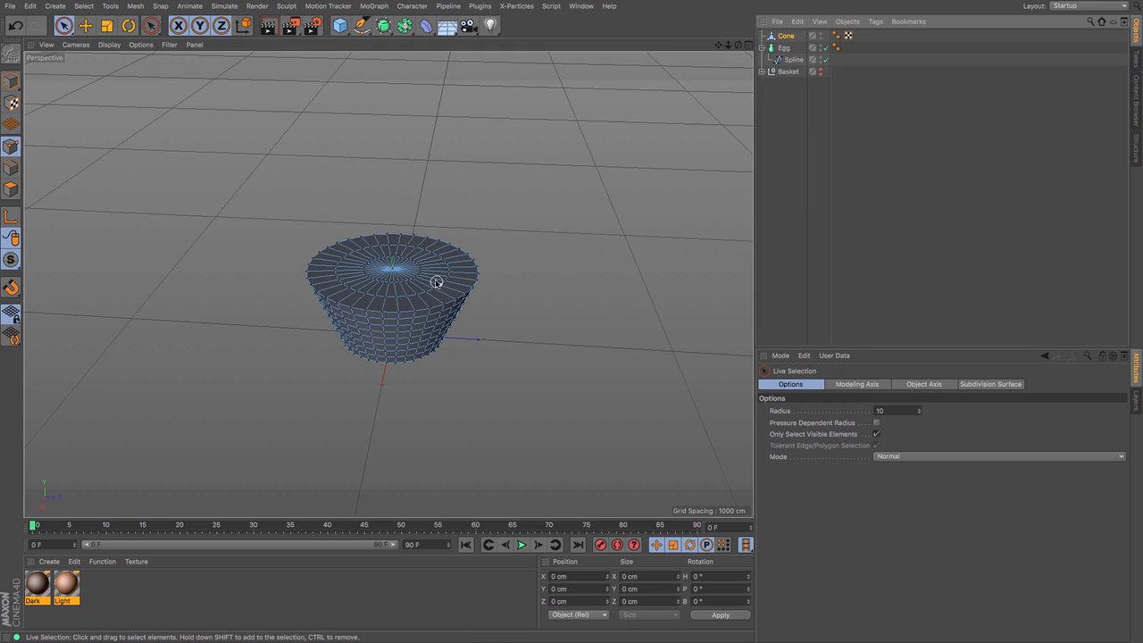
mouse_move(411, 272)
left_mouse_down()
mouse_move(398, 260)
mouse_move(373, 277)
mouse_move(412, 274)
mouse_move(406, 250)
mouse_move(444, 281)
mouse_move(399, 295)
mouse_move(350, 287)
mouse_move(345, 257)
mouse_move(376, 253)
left_mouse_up()
key("Delete")
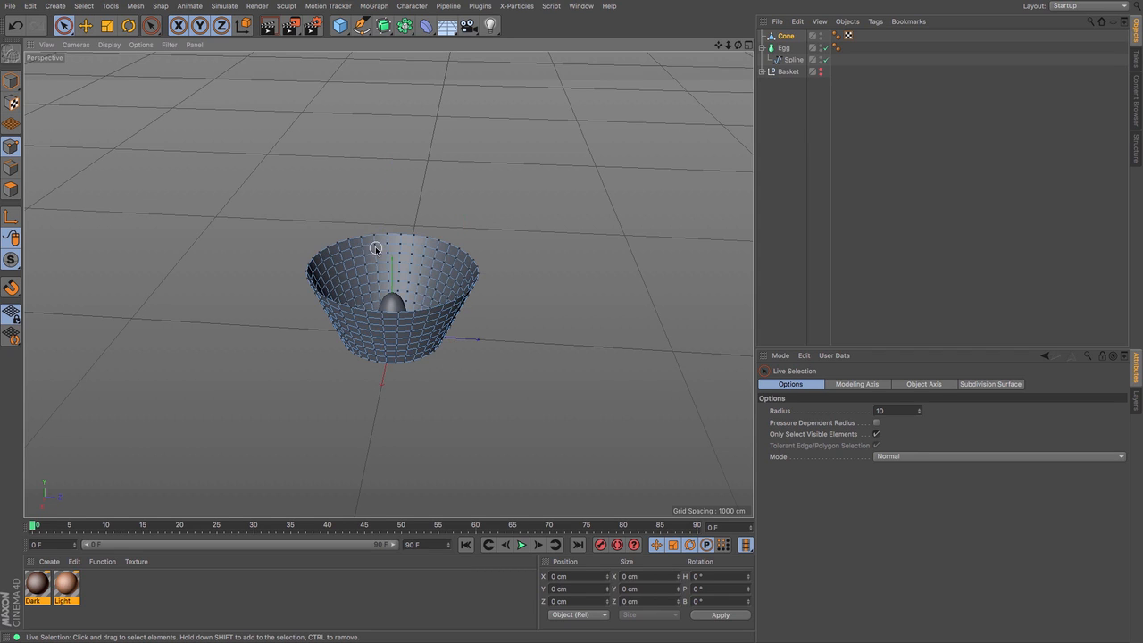
Add a particle Emitter to the scene and raise it above the cone to about Y 932 cm
mouse_move(739, 45)
left_mouse_down()
mouse_move(705, 143)
mouse_move(735, 27)
mouse_move(705, 56)
mouse_move(718, 67)
mouse_move(722, 50)
left_mouse_up()
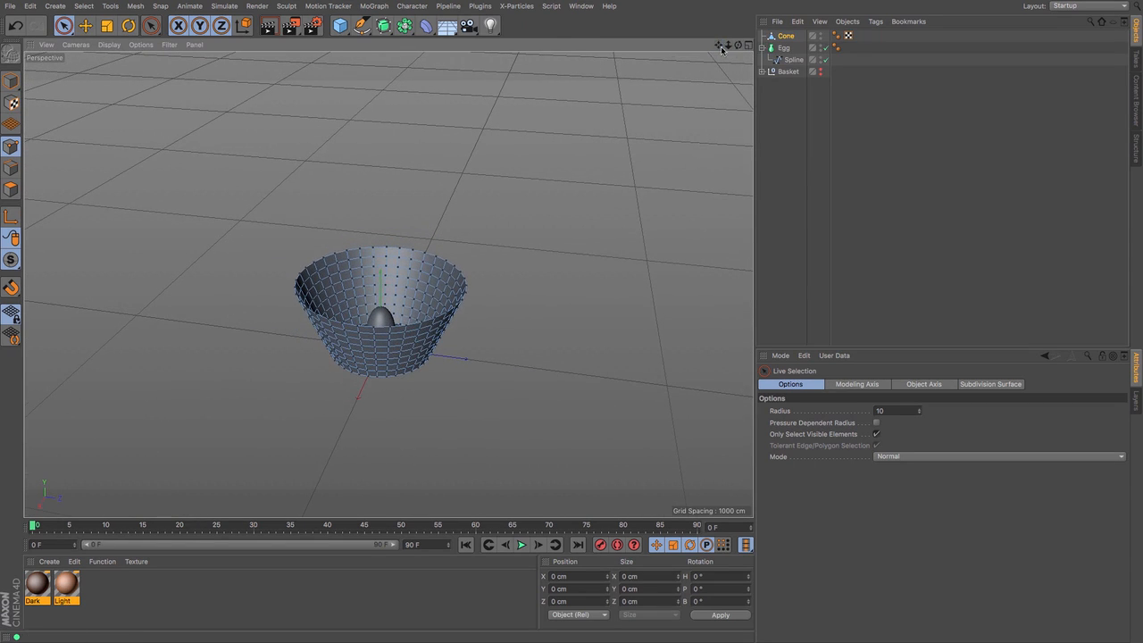
left_click(783, 48)
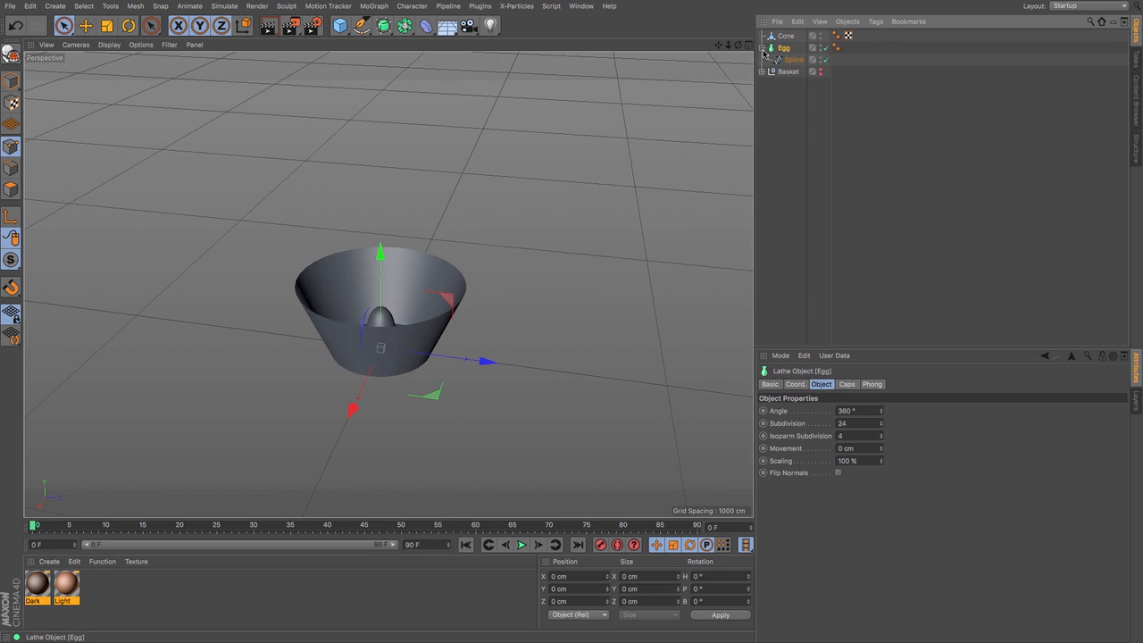
left_click(761, 48)
left_click_drag(729, 47, 729, 48)
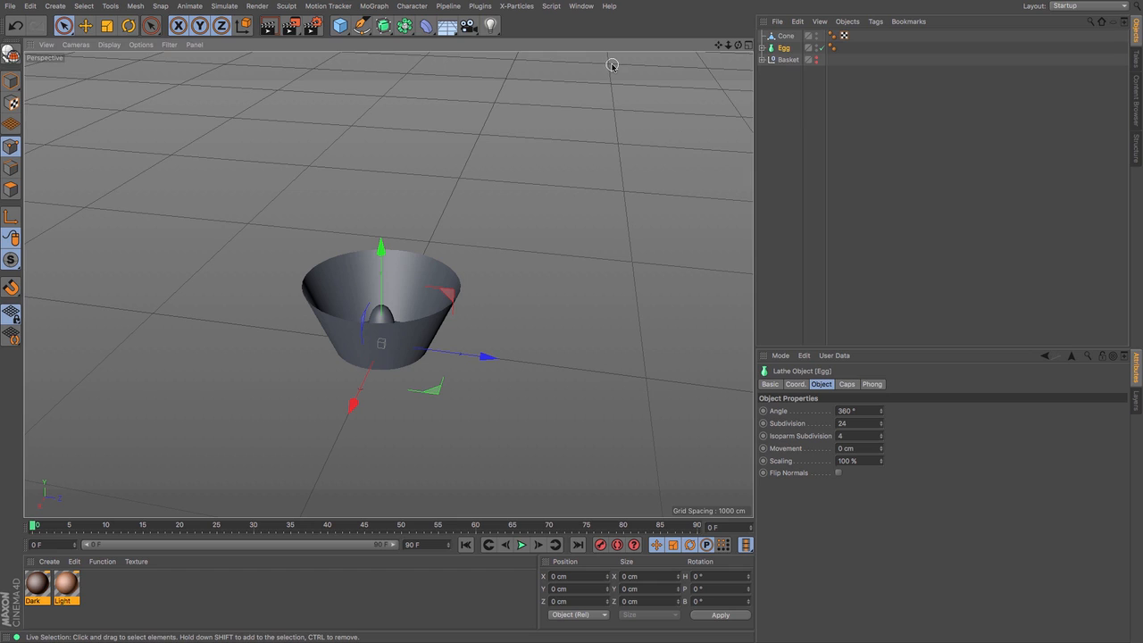
left_click(330, 6)
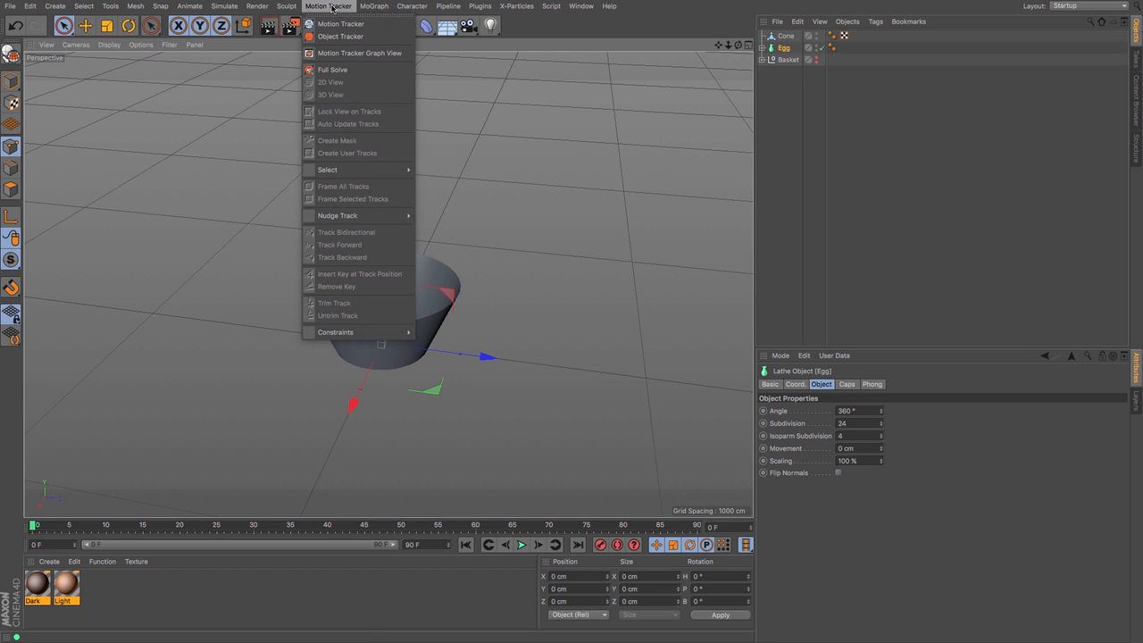
mouse_move(213, 11)
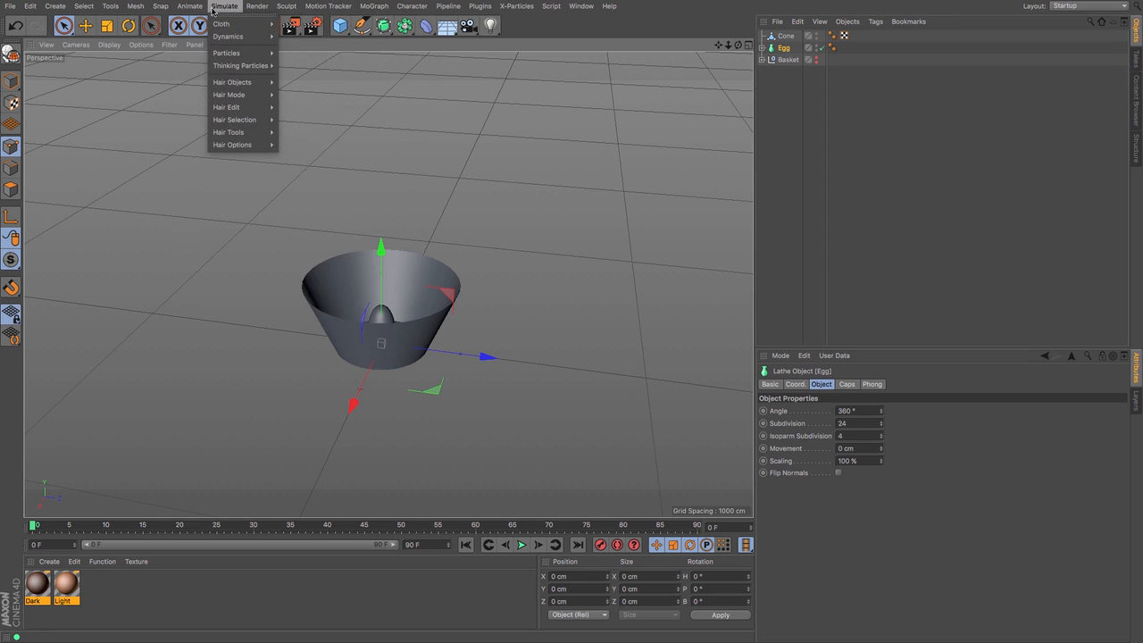
mouse_move(234, 53)
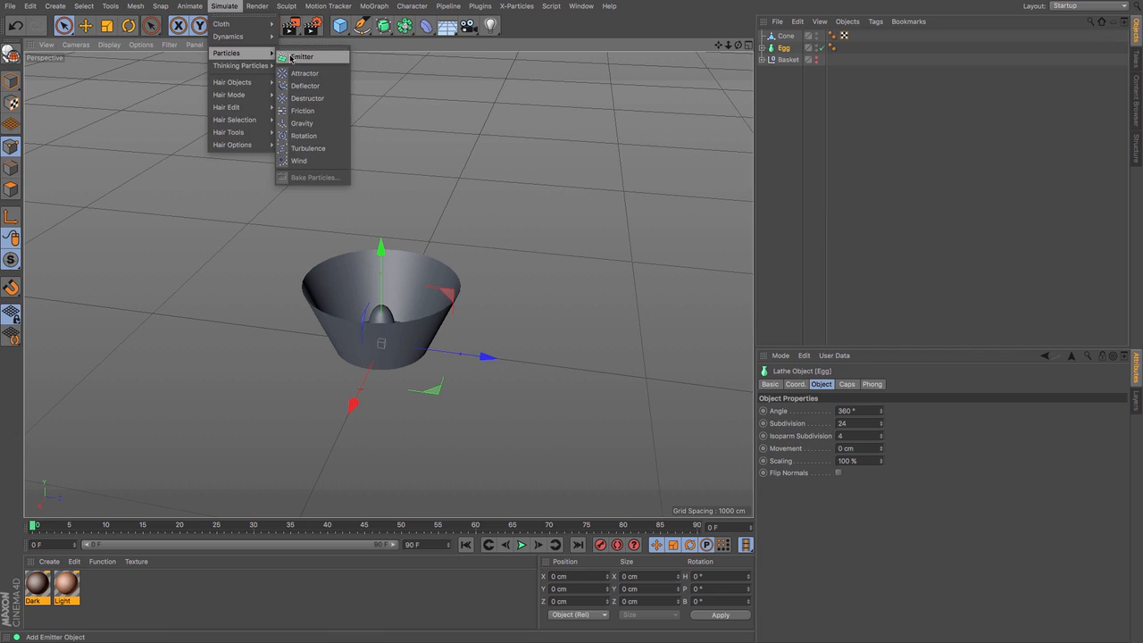
left_click(302, 56)
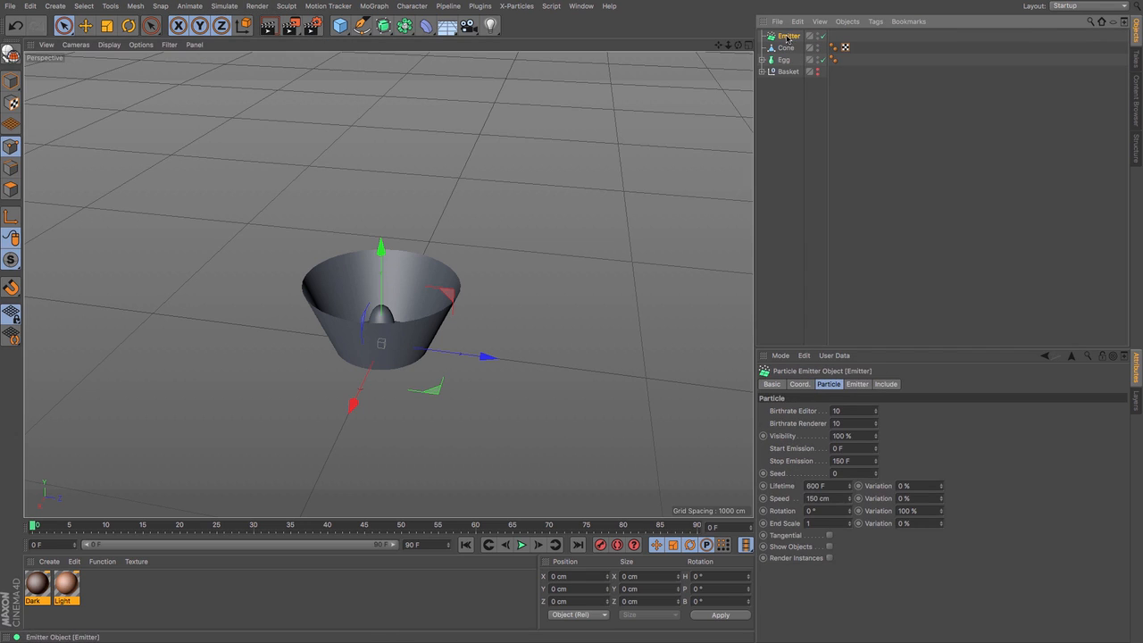
left_click(85, 25)
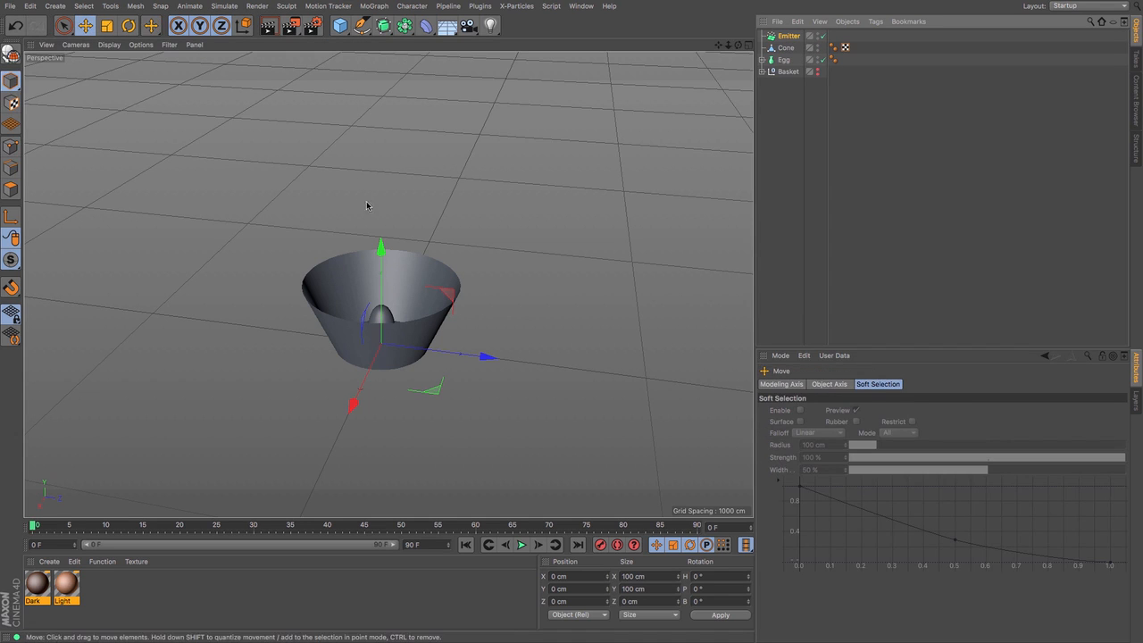
left_click_drag(379, 245, 378, 47)
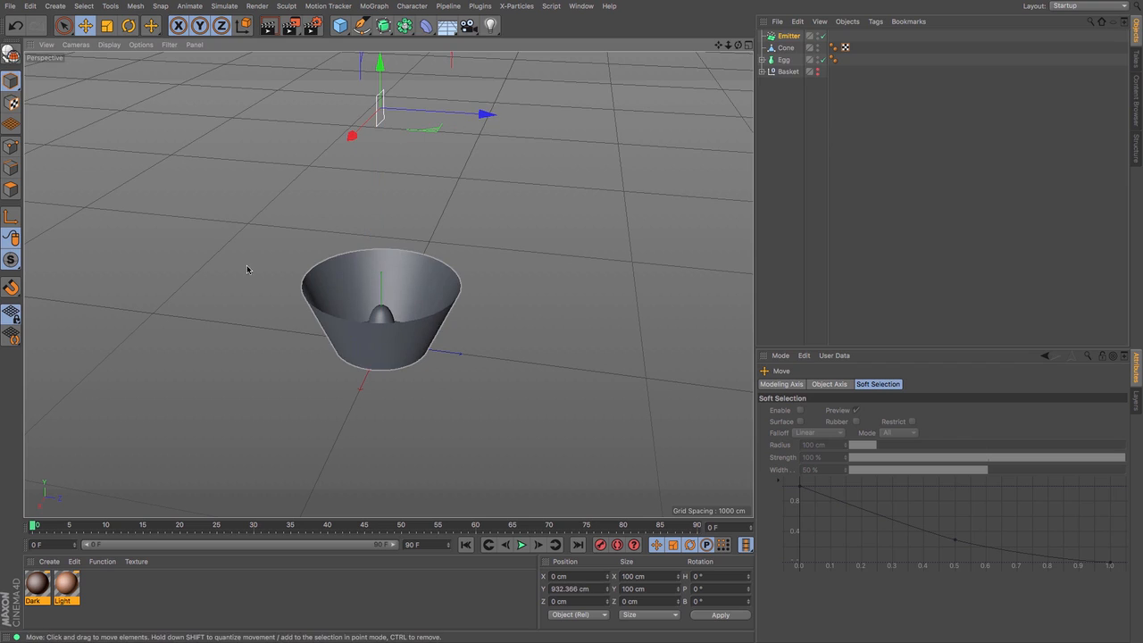
Rotate the emitter to a pitch of -90° so it faces down and scale it to about 324 cm square
left_click(129, 25)
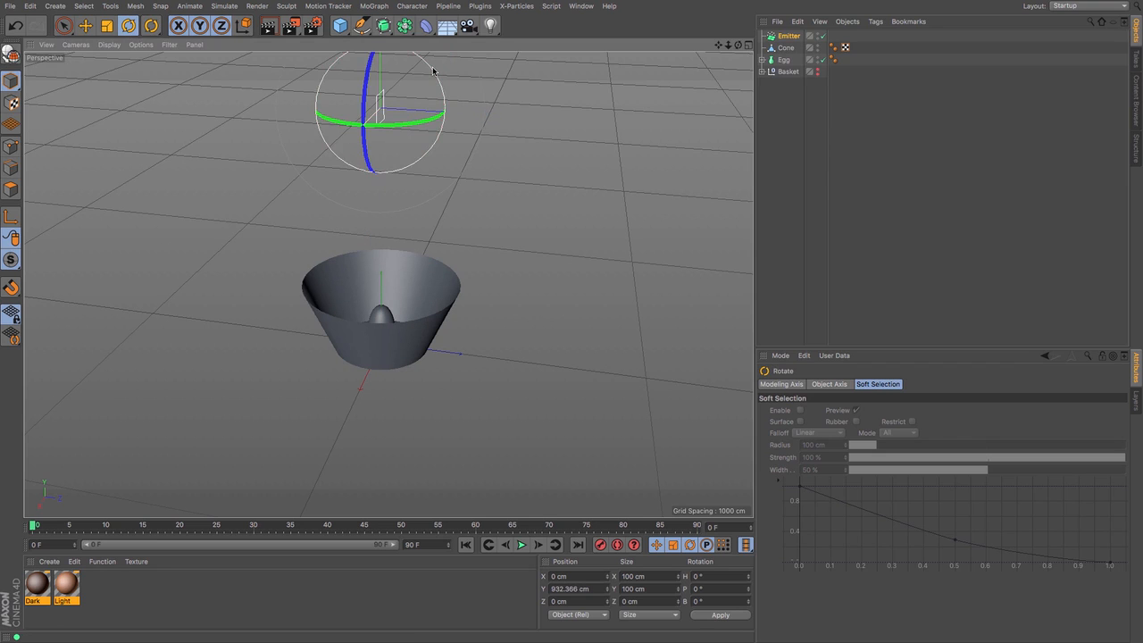
left_click_drag(436, 72, 446, 205)
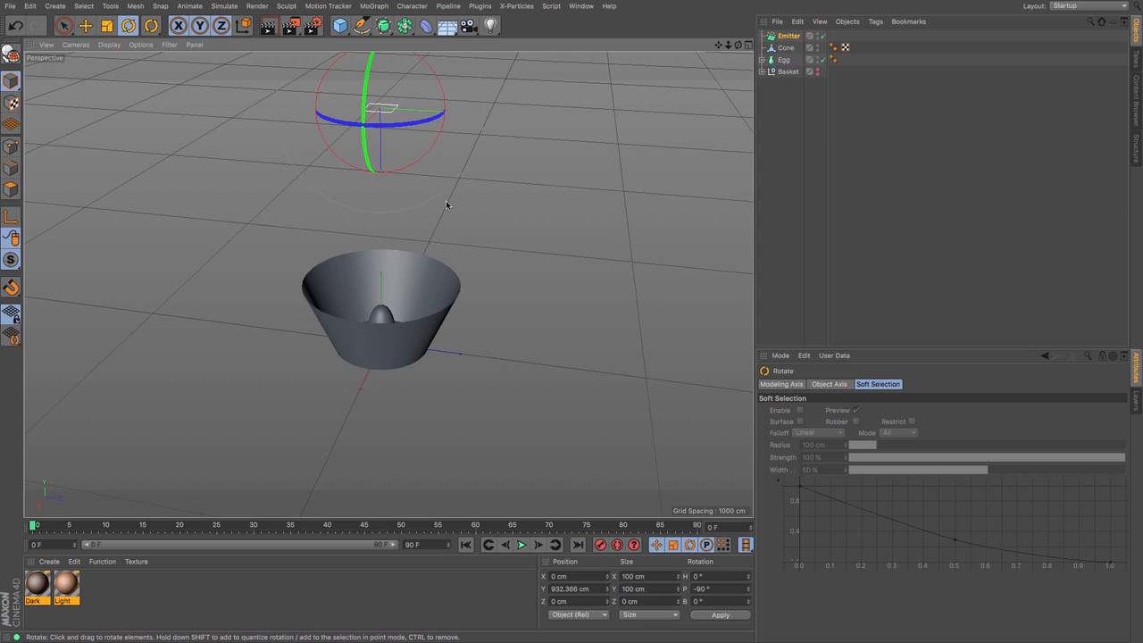
left_click(788, 36)
left_click(107, 26)
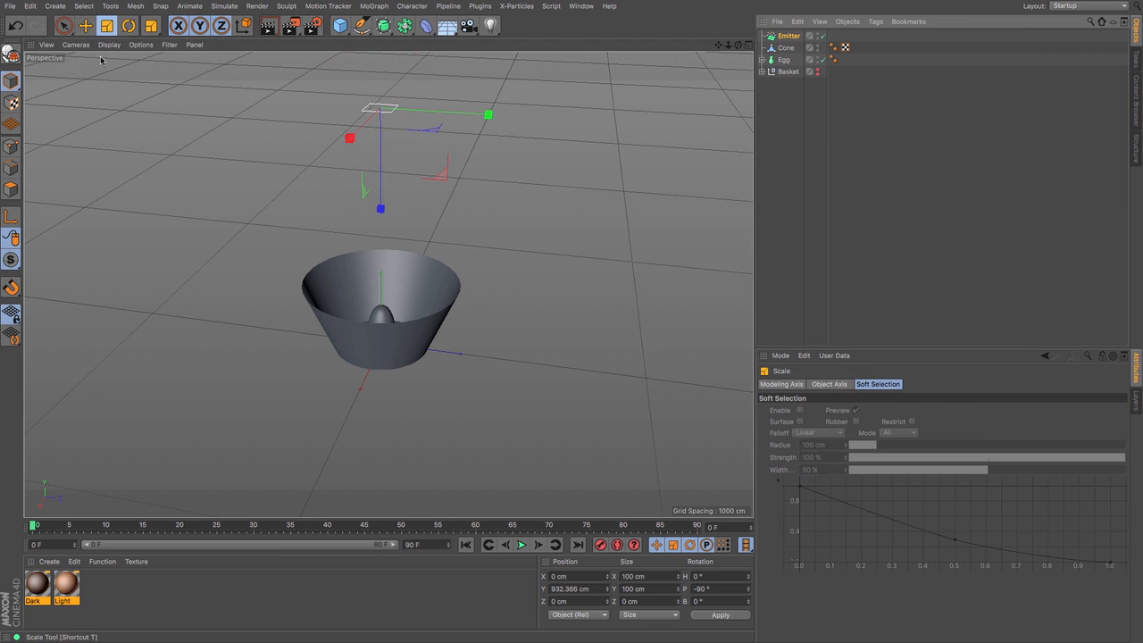
left_click_drag(198, 153, 437, 152)
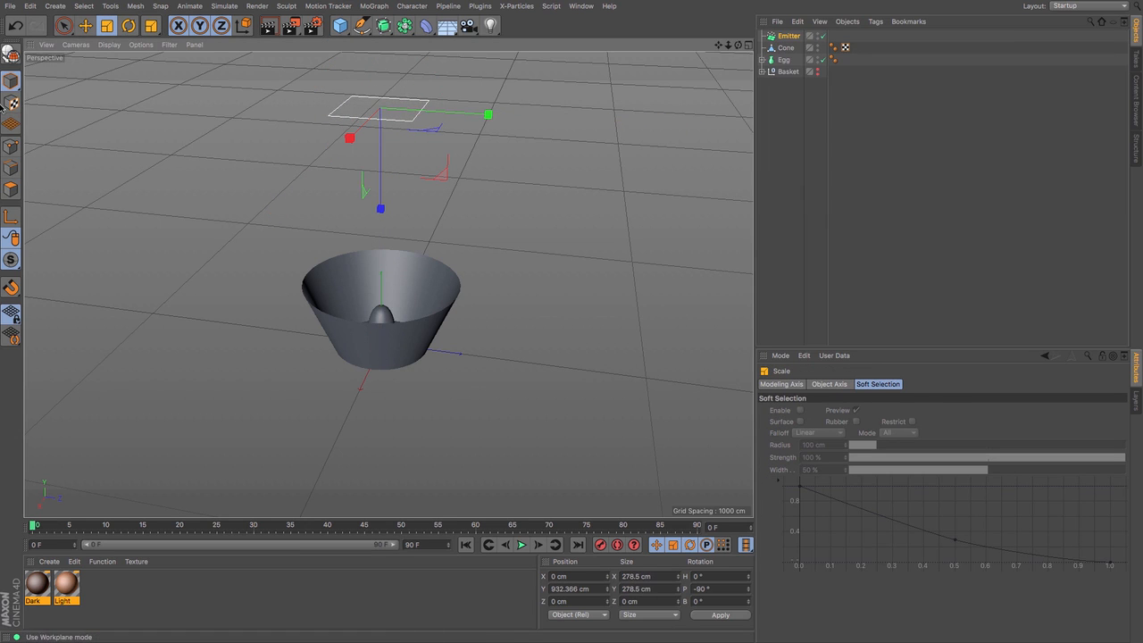
left_click_drag(204, 218, 295, 218)
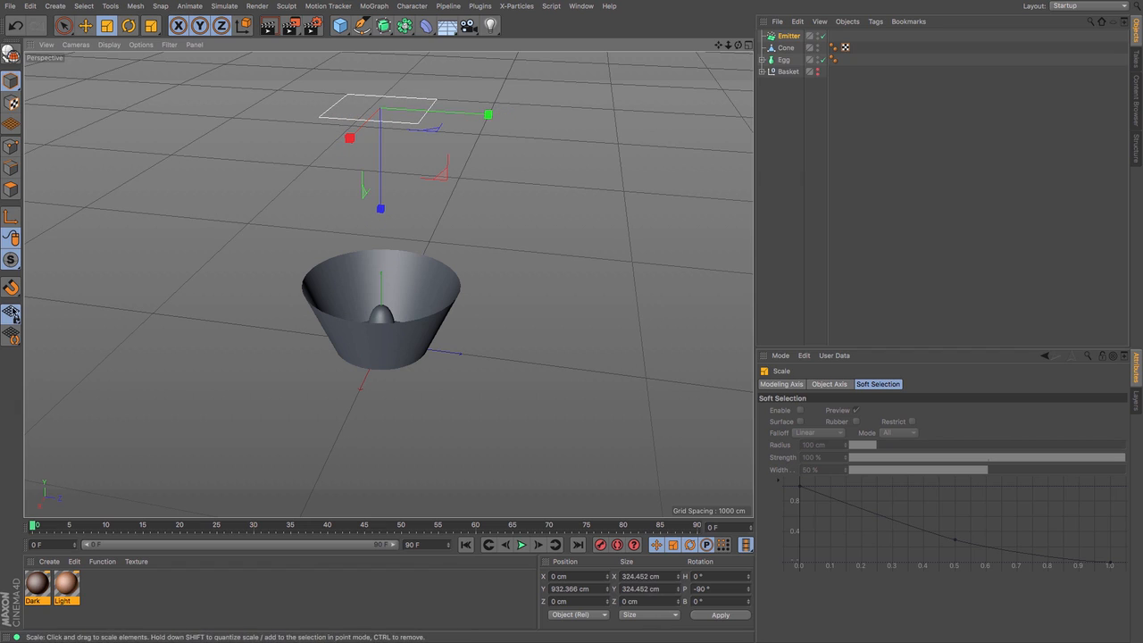
Make the egg a child of the emitter with Show Objects enabled, and play the animation to preview the emission
left_click_drag(786, 60, 786, 38)
left_click(786, 36)
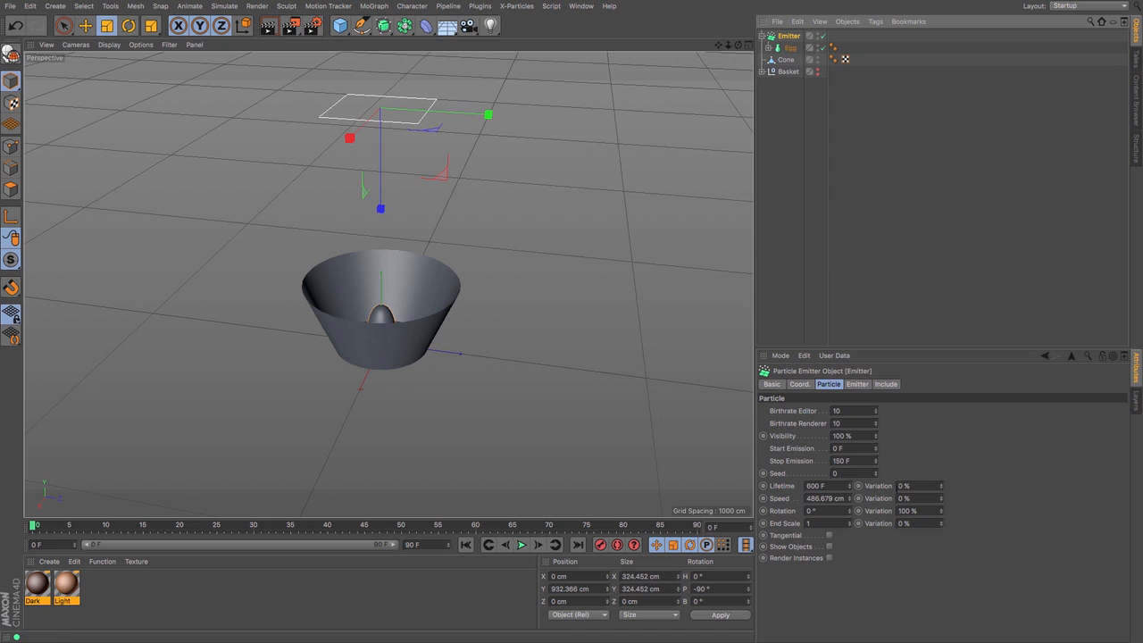
left_click(830, 546)
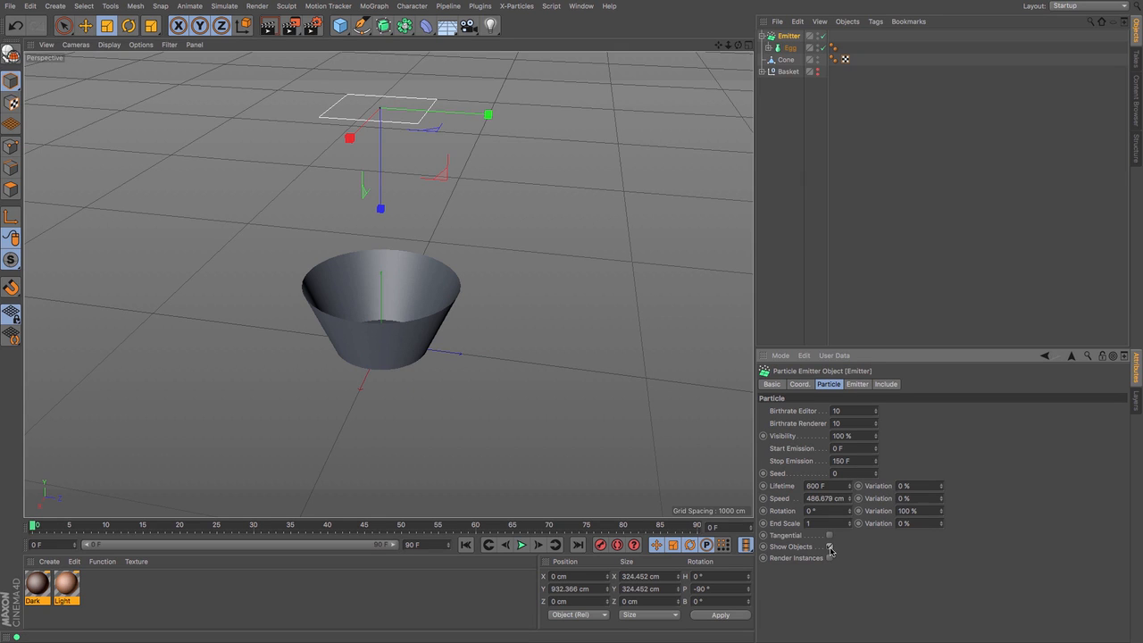
left_click(522, 544)
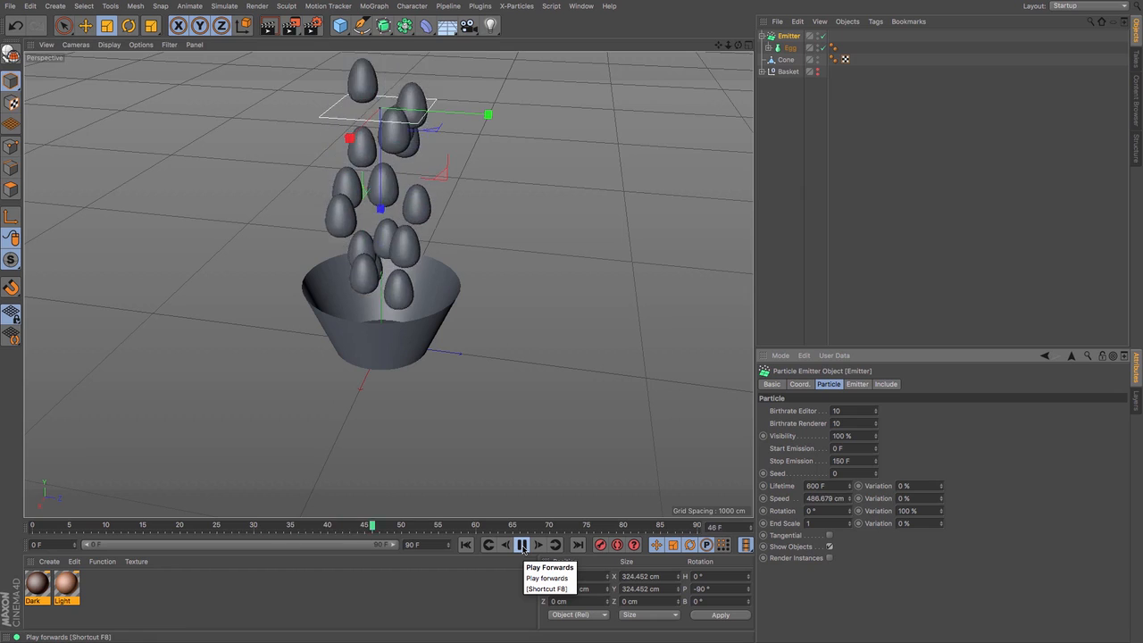
left_click(522, 544)
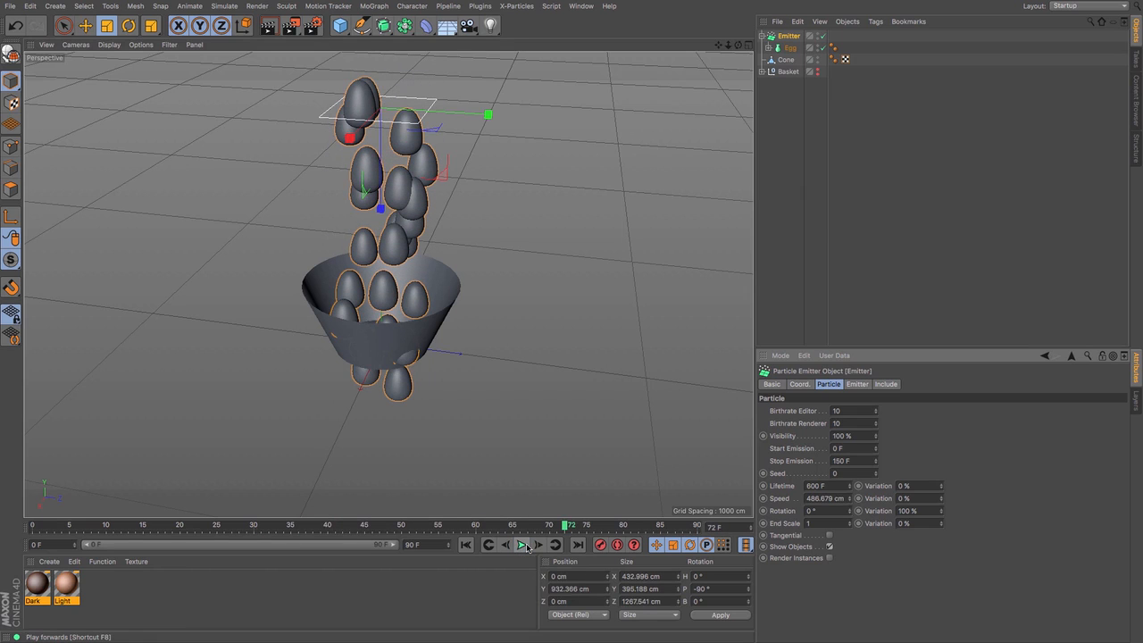
Add a Collider Body simulation tag to the cone
mouse_move(718, 46)
left_mouse_down()
mouse_move(728, 78)
mouse_move(712, 48)
left_mouse_up()
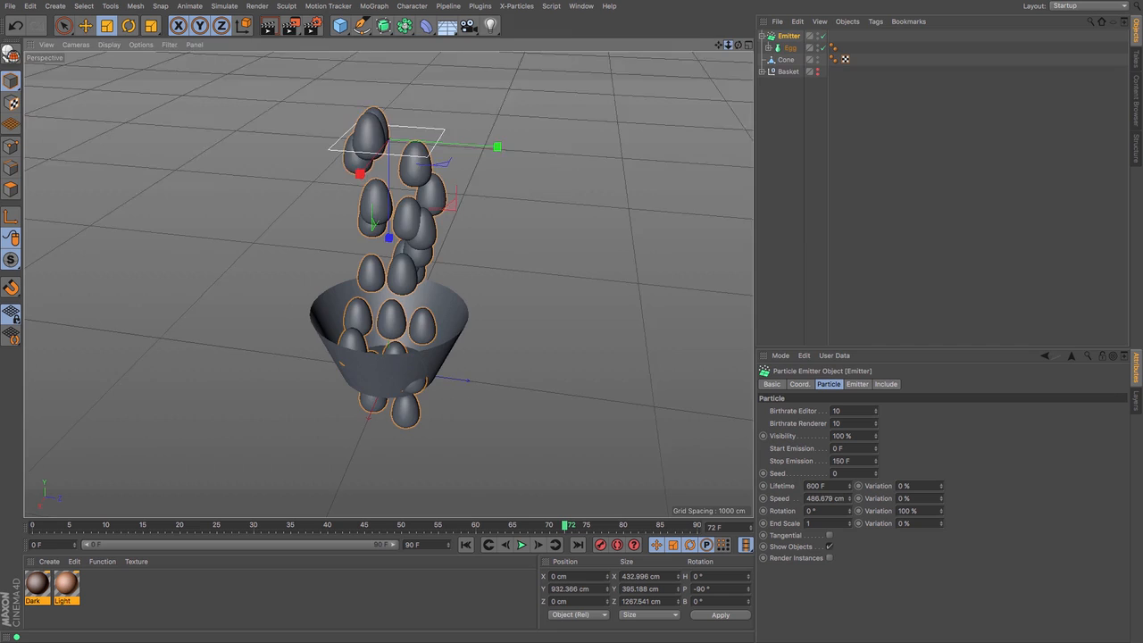
left_click(784, 60)
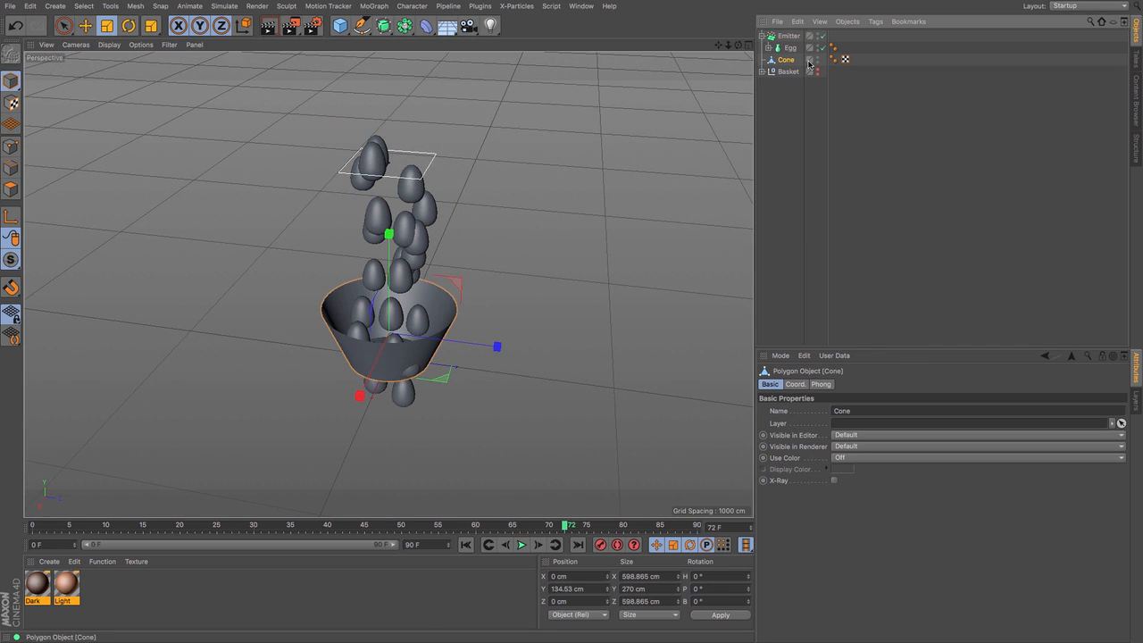
left_click(874, 22)
mouse_move(964, 141)
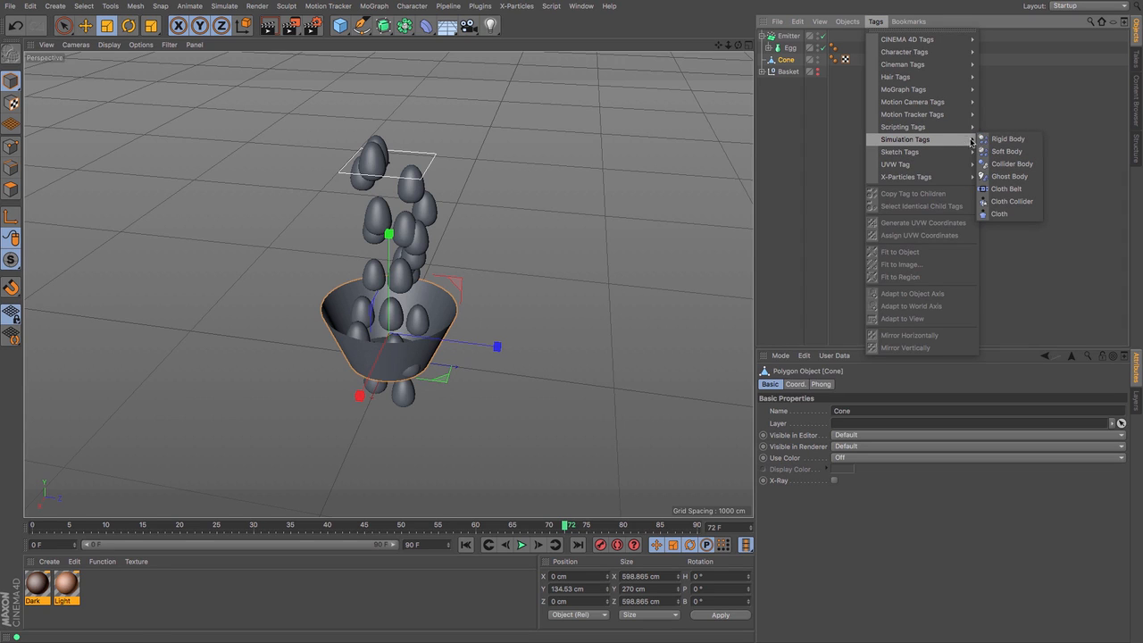
left_click(1010, 164)
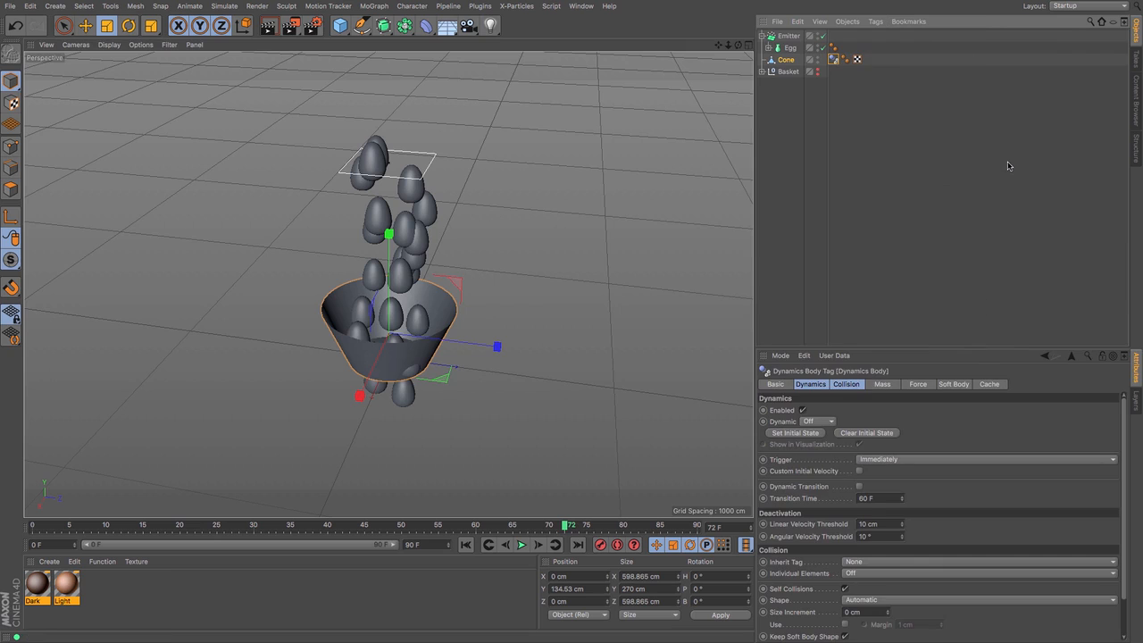
Add a Rigid Body simulation tag to the egg inside the emitter
left_click(767, 48)
left_click(767, 48)
left_click(789, 47)
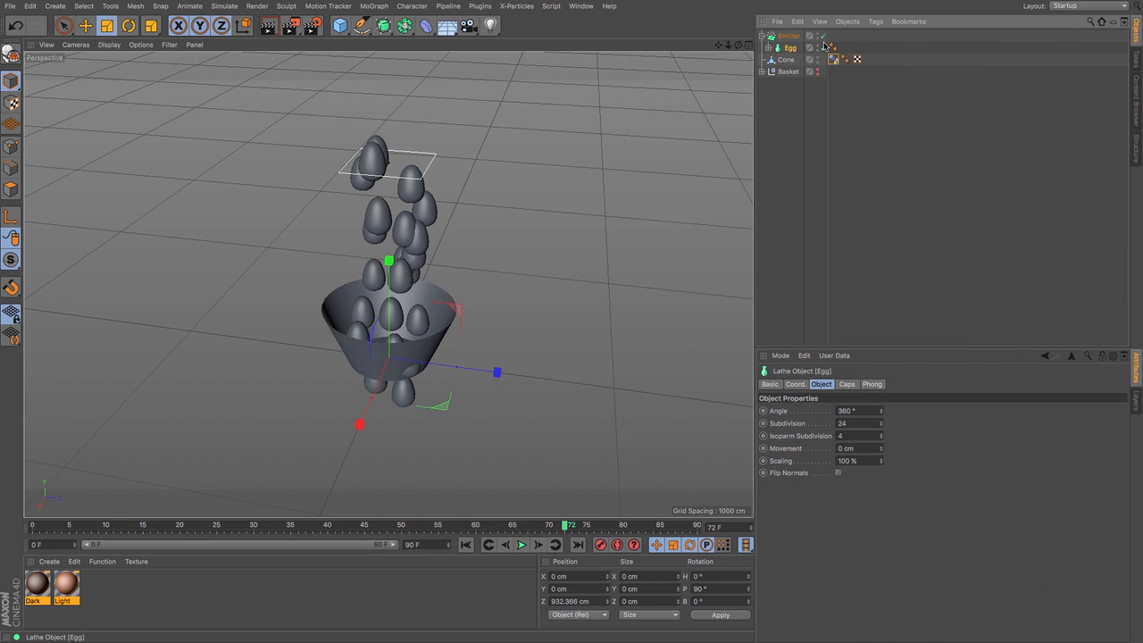
left_click(874, 22)
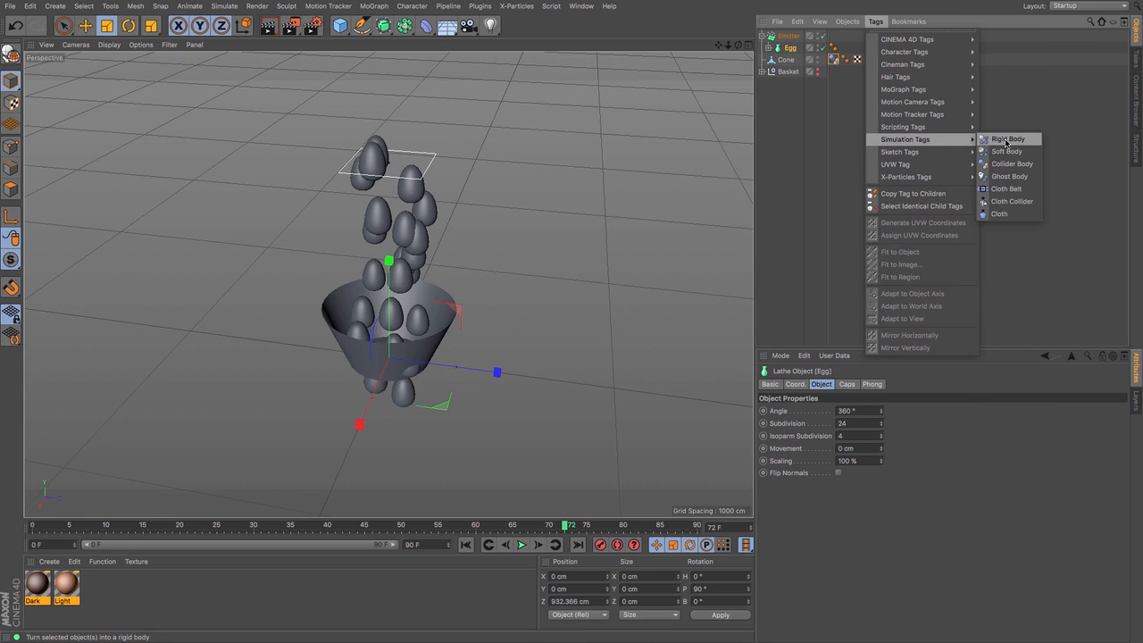
left_click(1006, 140)
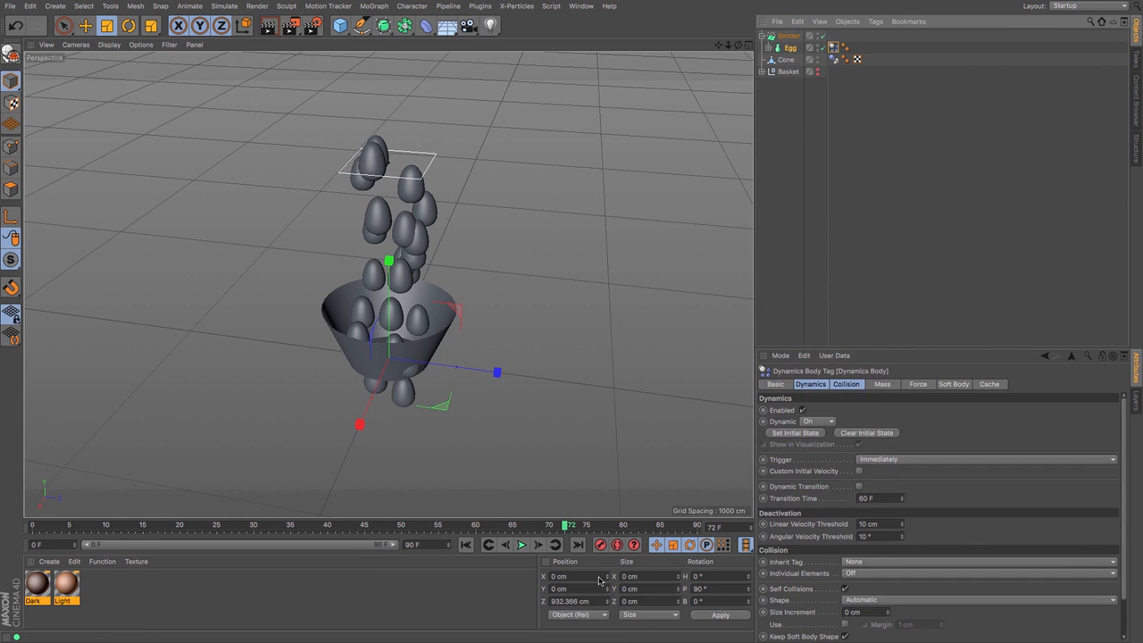
Play the simulation from the first frame to check how the eggs collide with the cone
left_click(466, 545)
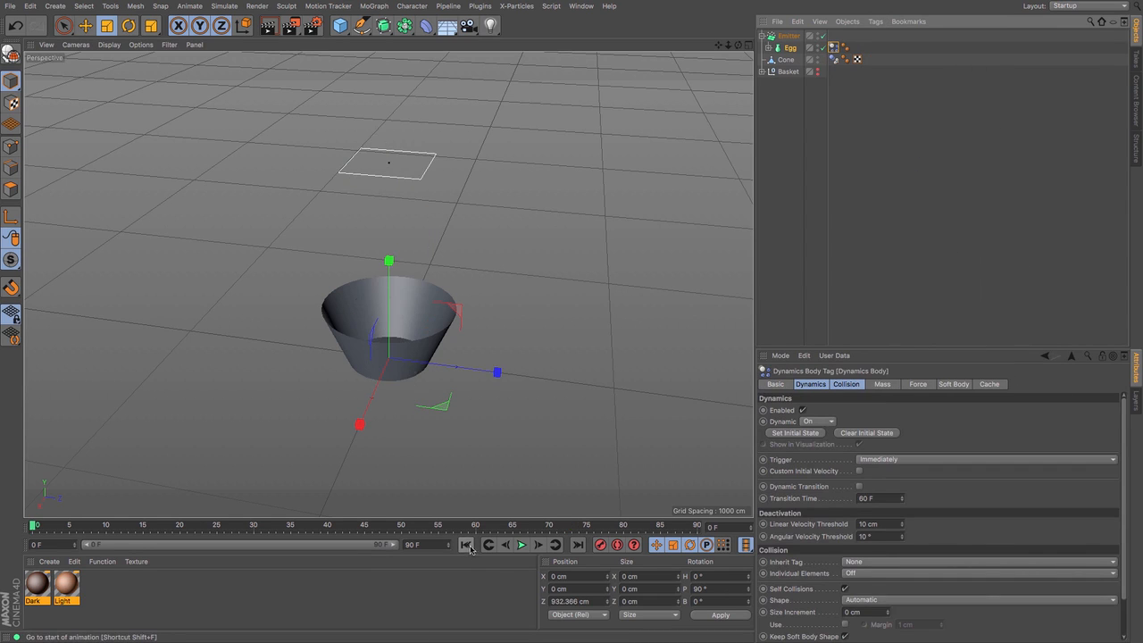
left_click(521, 545)
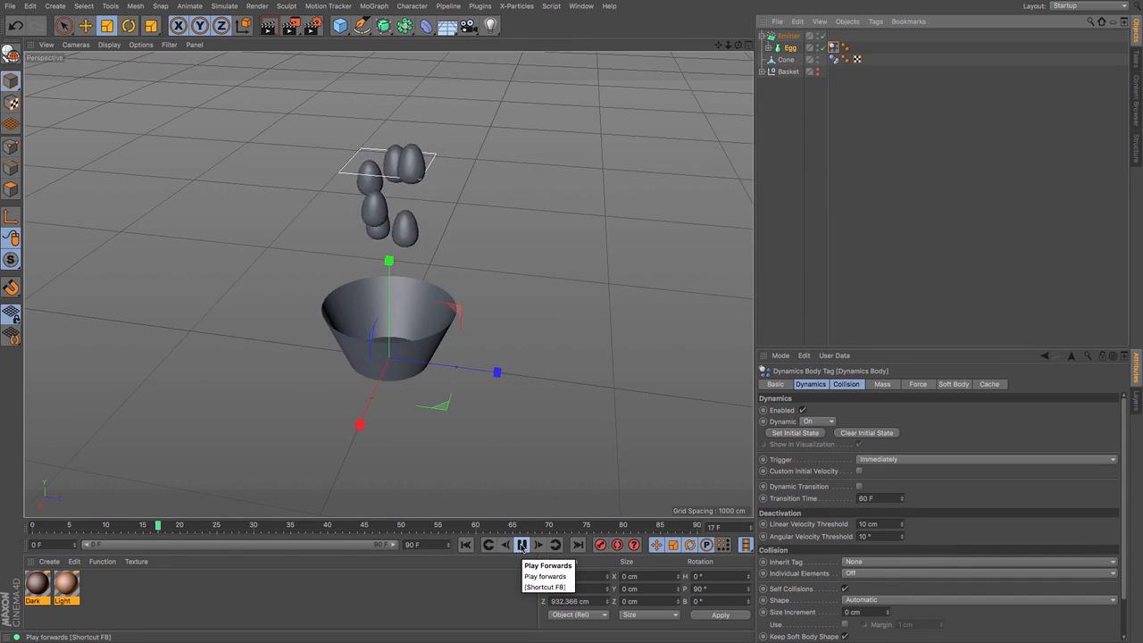
left_click(521, 545)
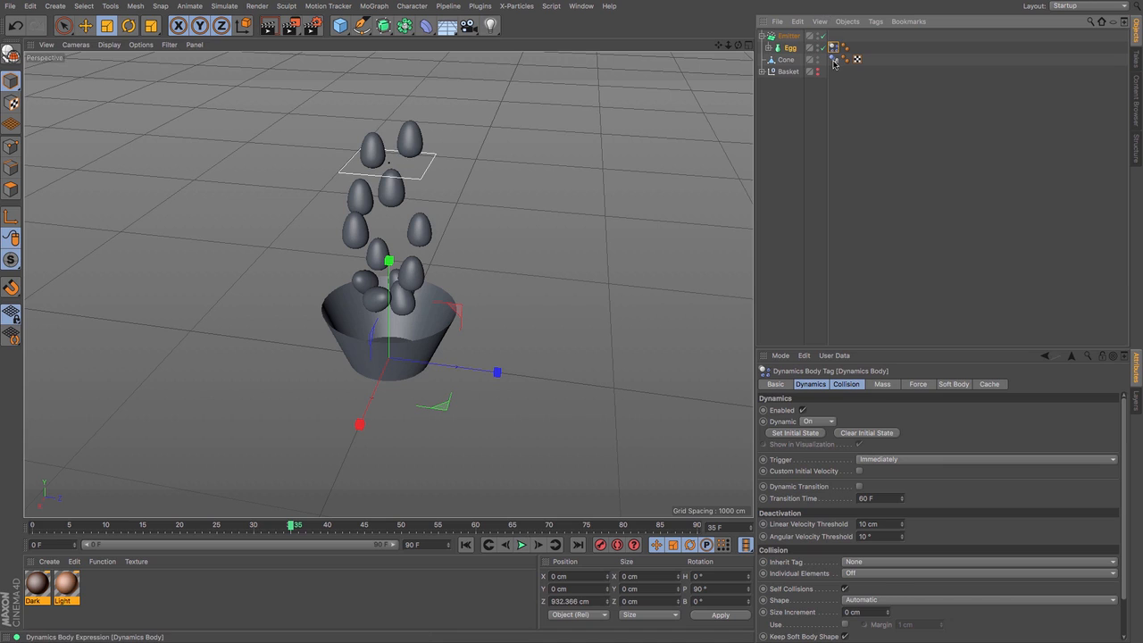
Set the collision shape of the cone's dynamics tag to Static Mesh
left_click(834, 61)
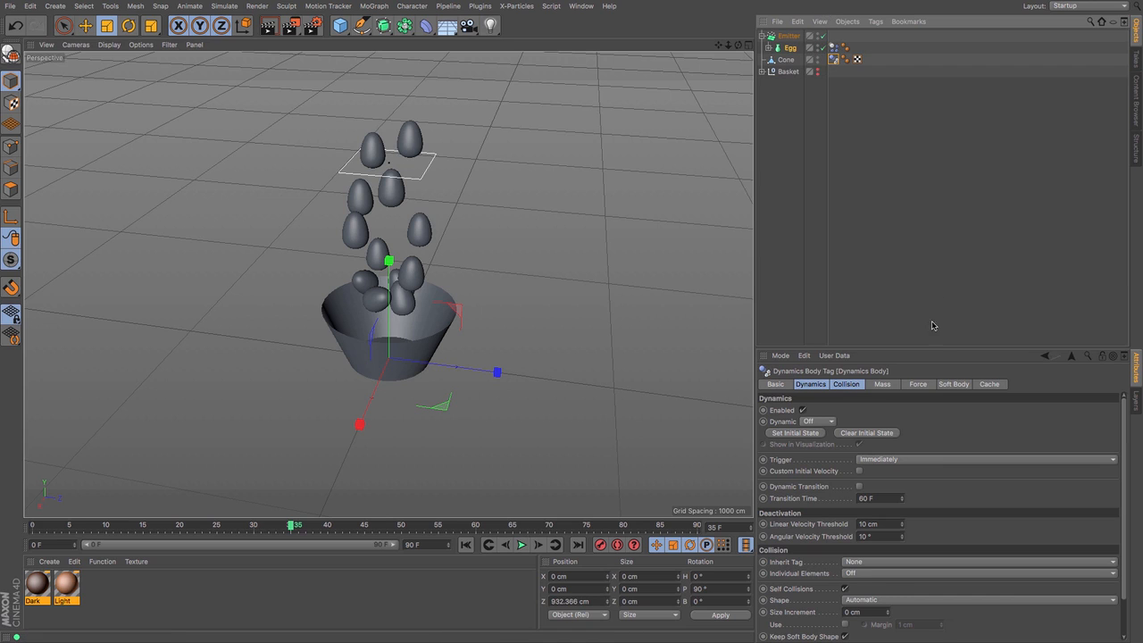
left_click_drag(928, 348, 928, 236)
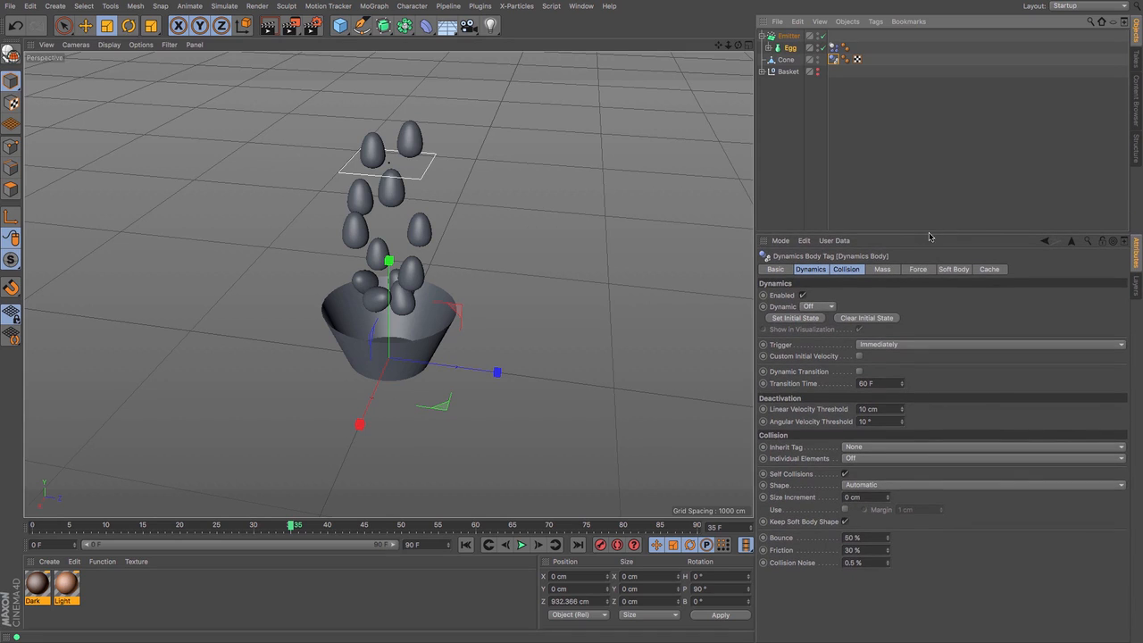
left_click(927, 488)
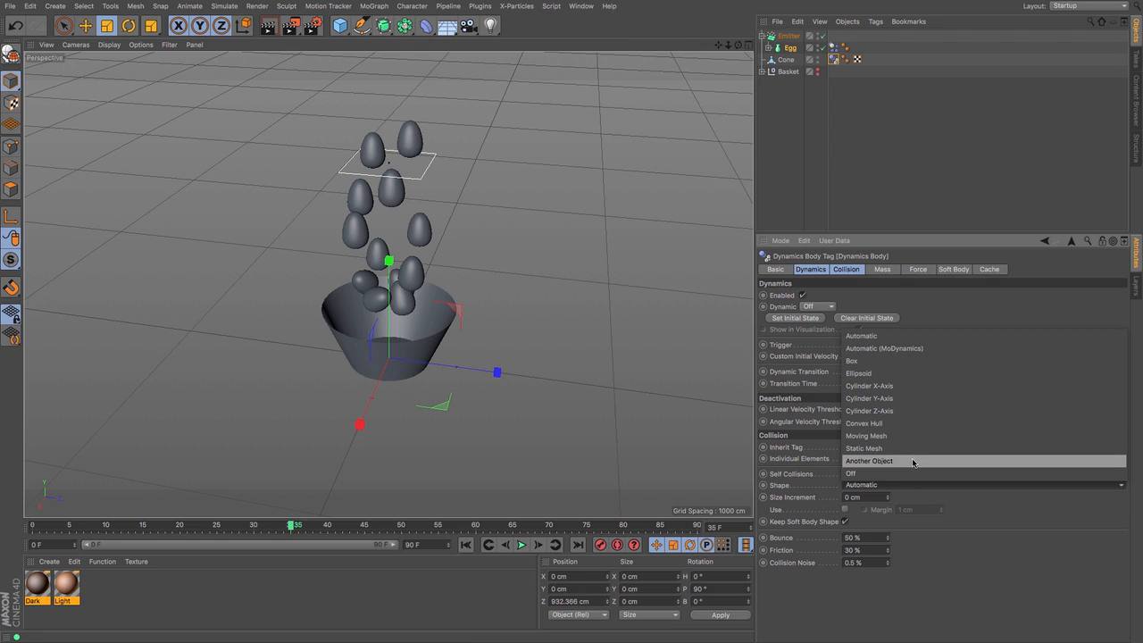
left_click(911, 451)
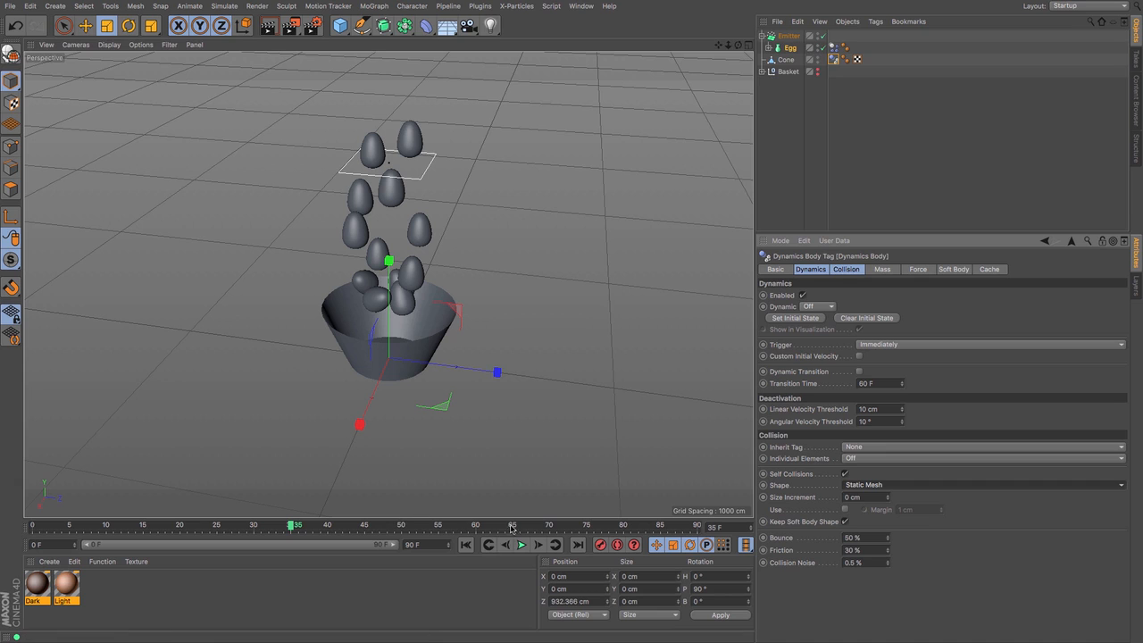
Replay the simulation from the start to check whether the eggs drop inside the cone with the new collision shape
left_click(465, 544)
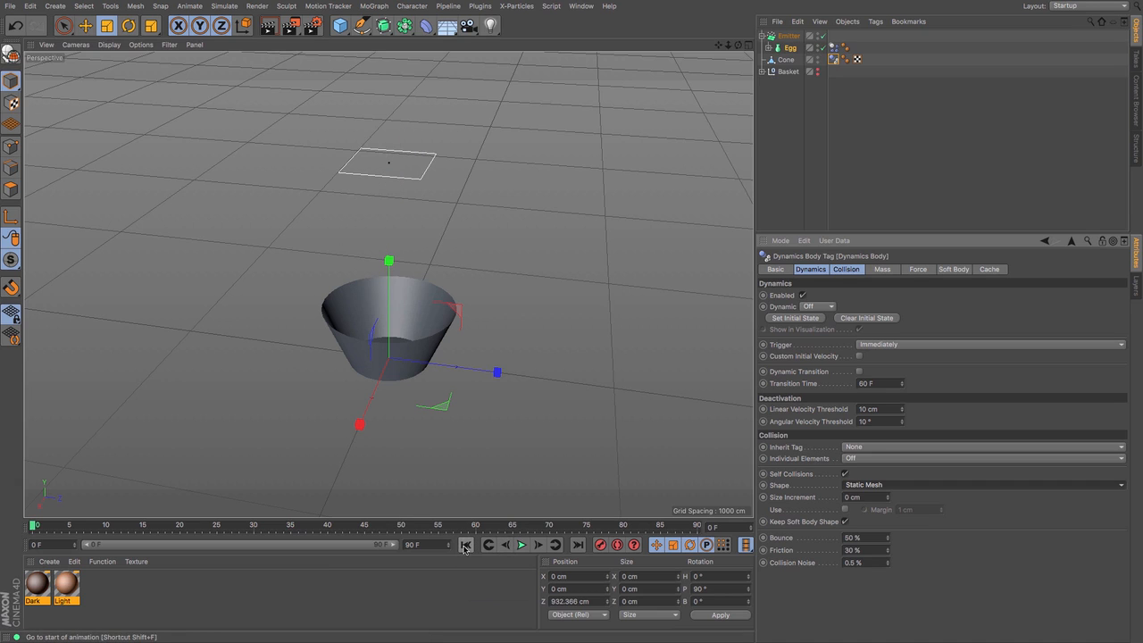
left_click(522, 545)
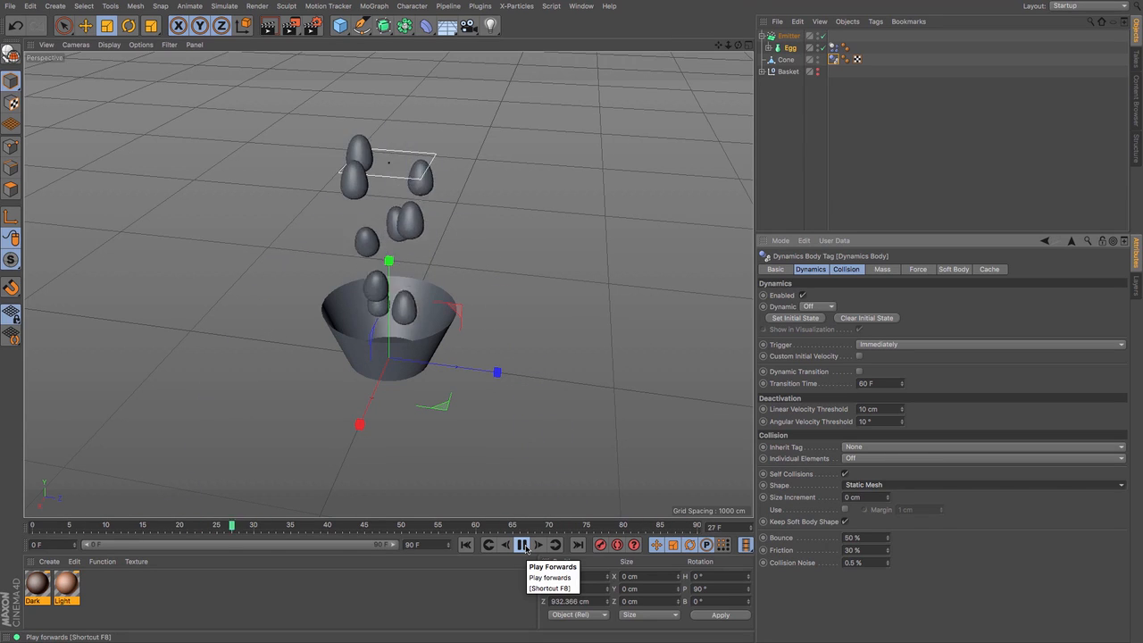
left_click(523, 546)
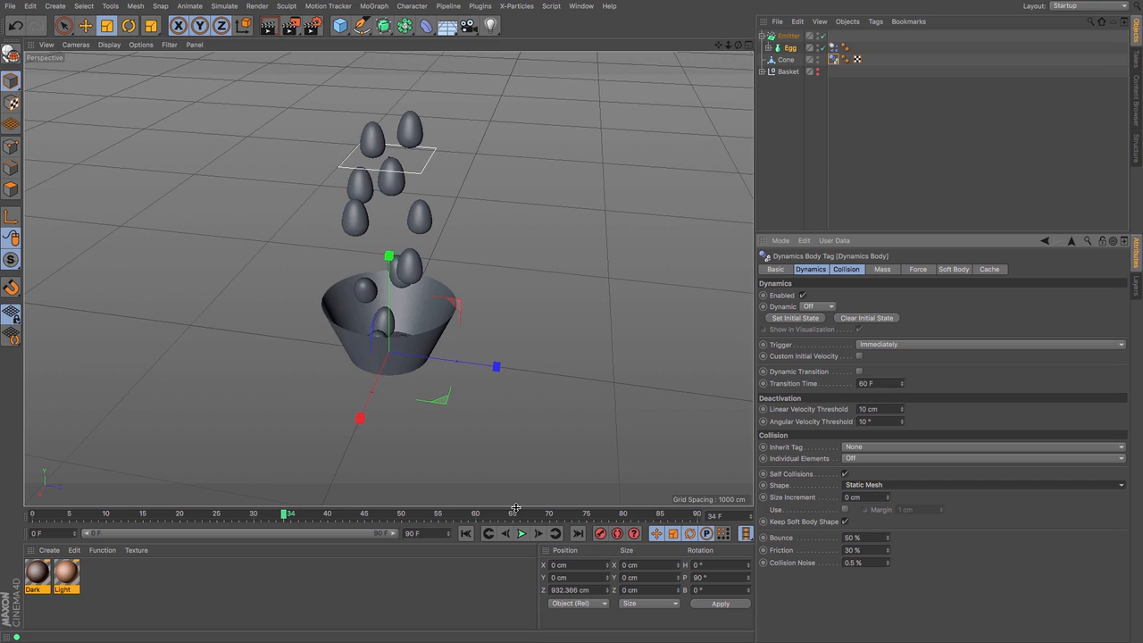
Hide the collider cone in the viewport and make the woven basket visible
left_click(818, 58)
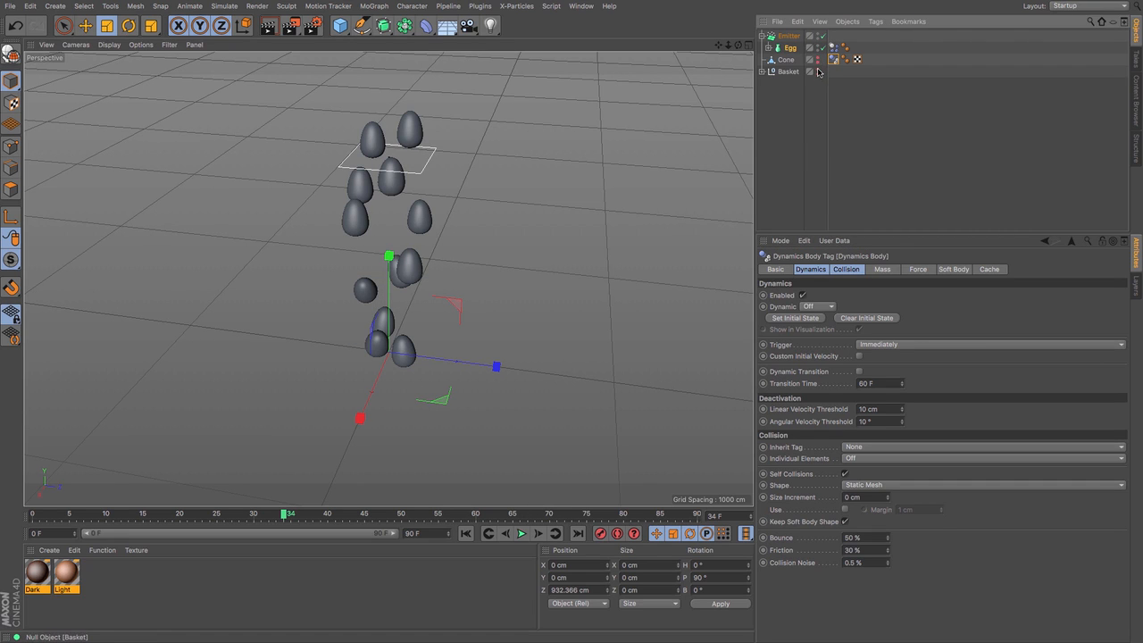
left_click(818, 71)
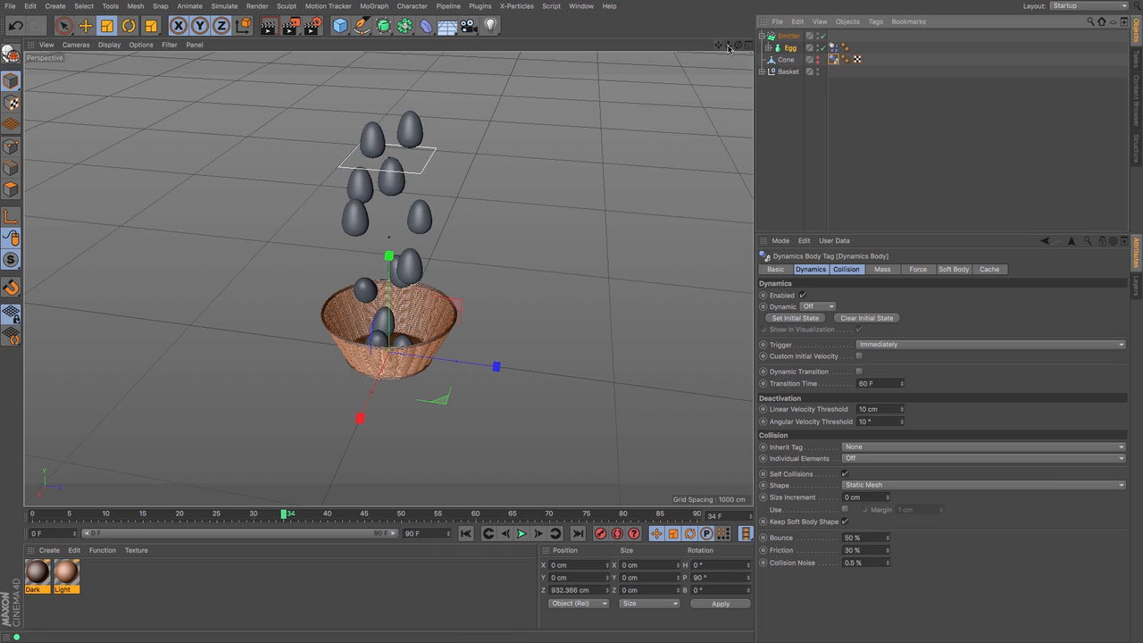
left_click_drag(728, 44, 730, 57)
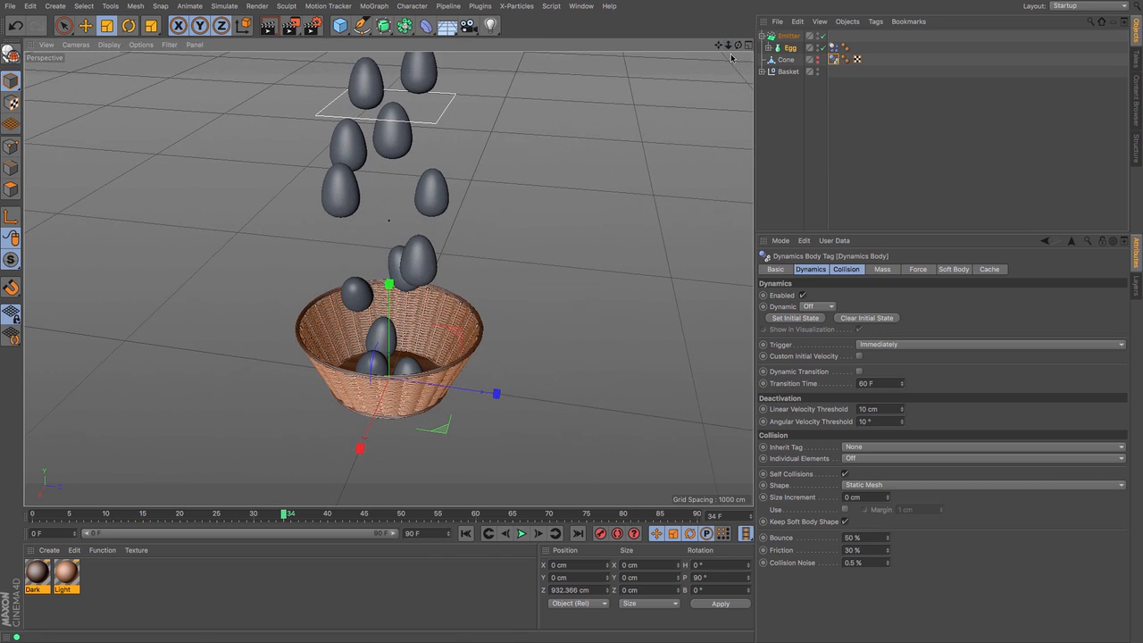
Replay the simulation from the first frame to check how the eggs fill the visible basket
left_click(465, 533)
left_click(522, 533)
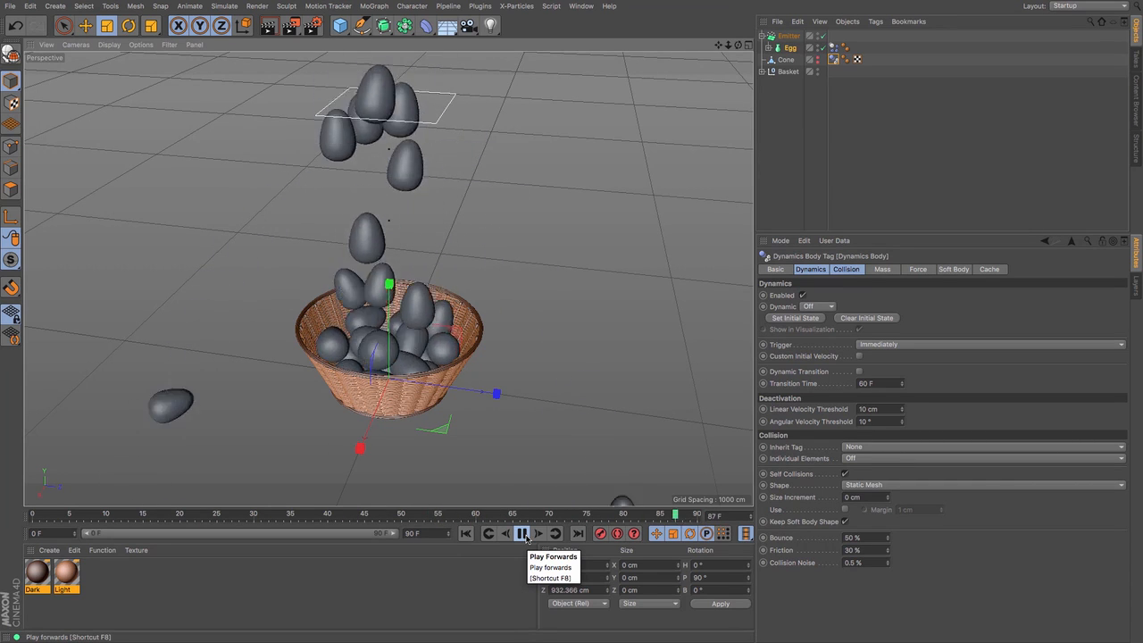
left_click(522, 533)
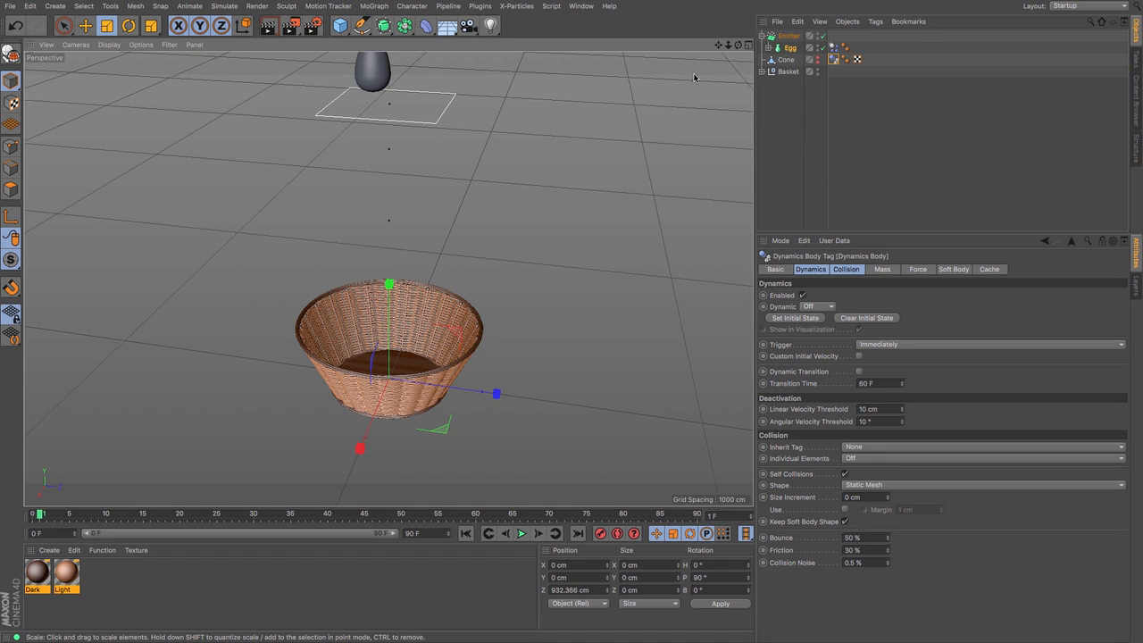
Create a new material for the egg and load a Gradient shader into its Color texture
left_click_drag(718, 45, 718, 54)
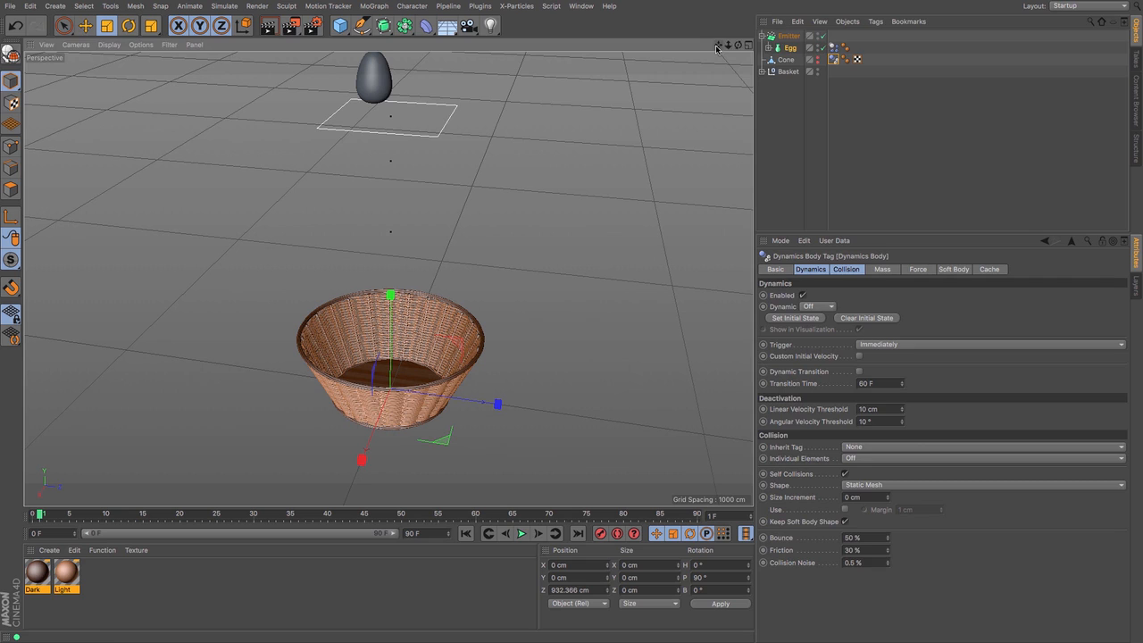
left_click(782, 49)
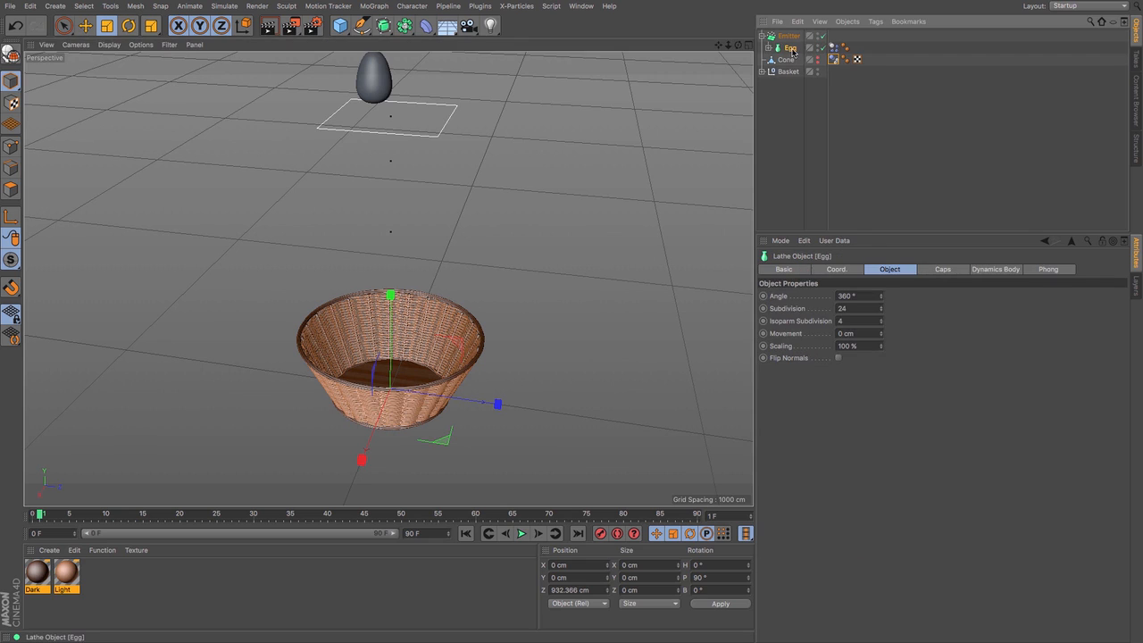
double_click(90, 578)
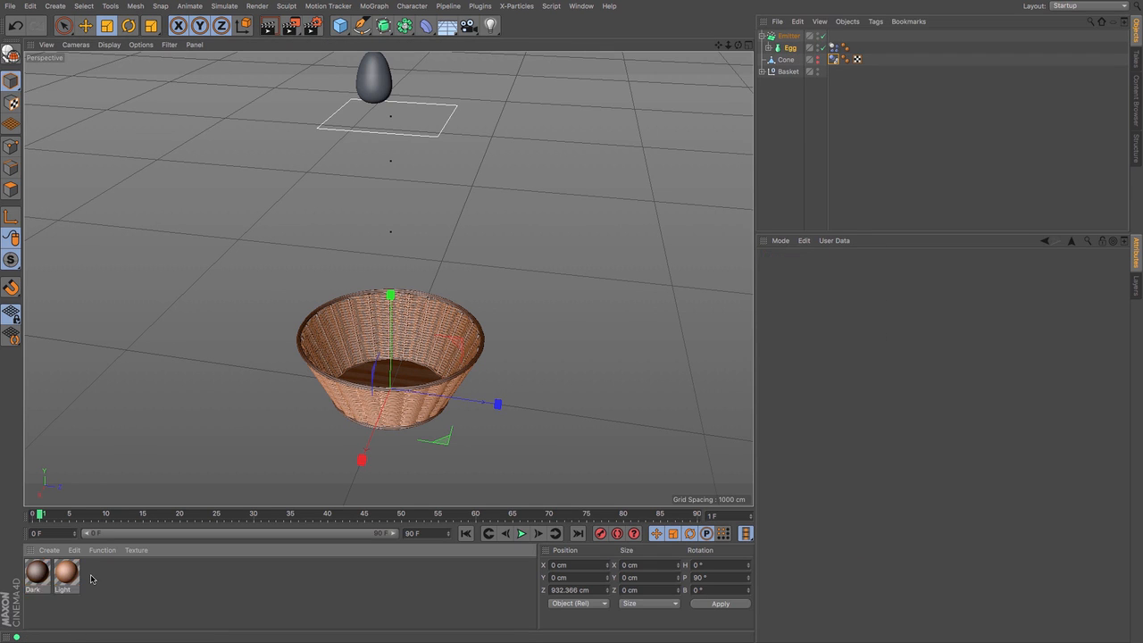
double_click(37, 572)
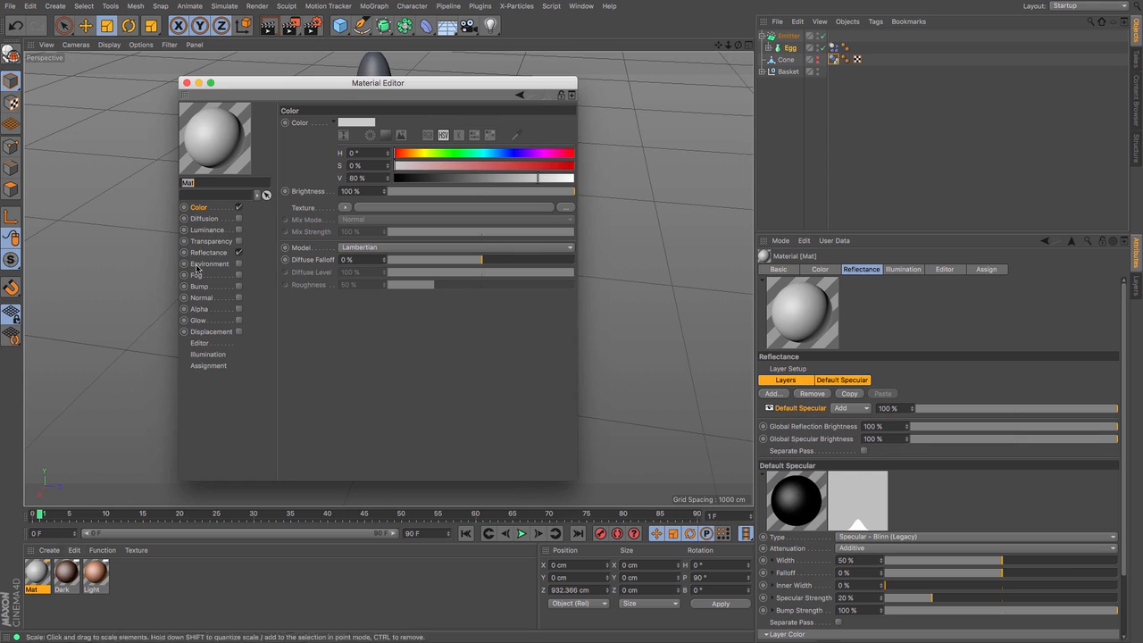
left_click(198, 210)
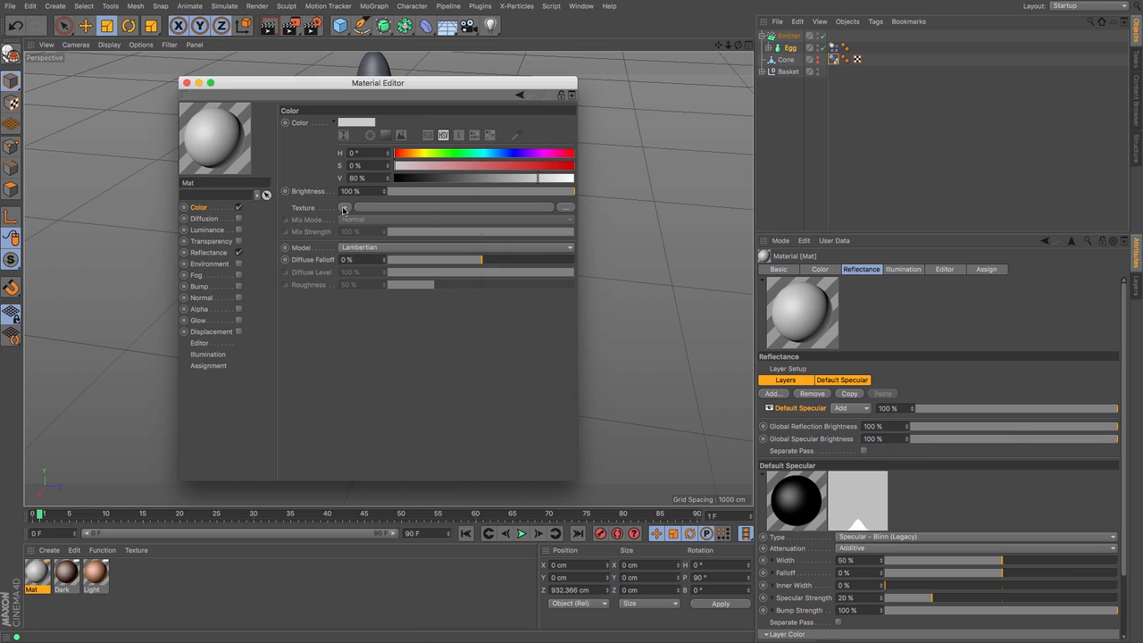
left_click(344, 208)
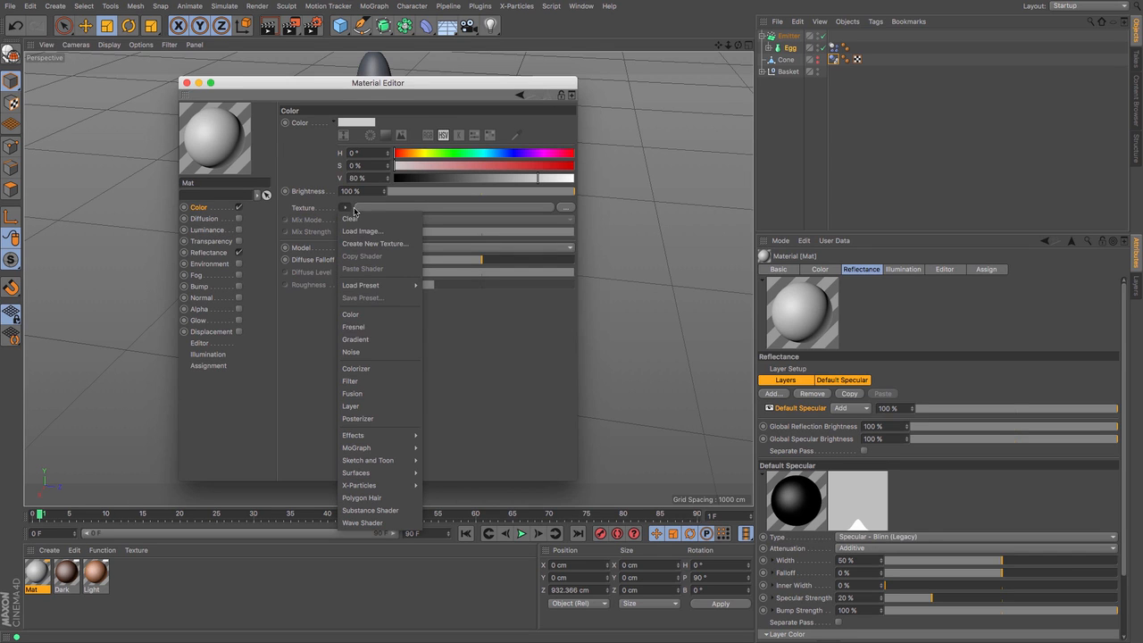
left_click(374, 339)
Set the gradient's type to 2D - V
left_click_drag(263, 84, 455, 174)
left_click(542, 318)
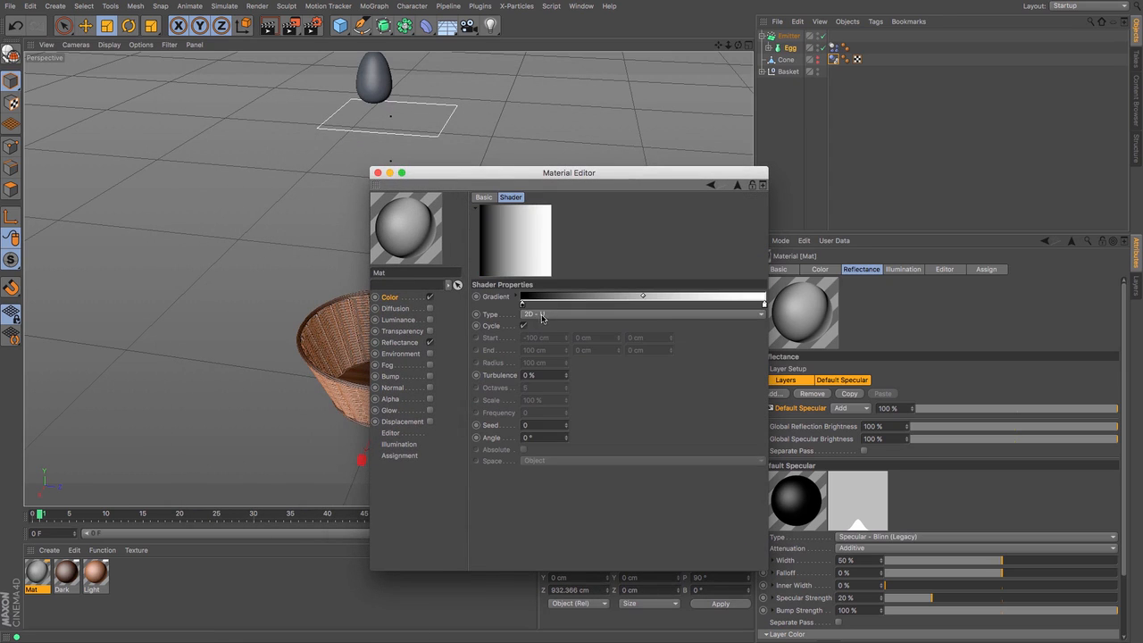
left_click(541, 315)
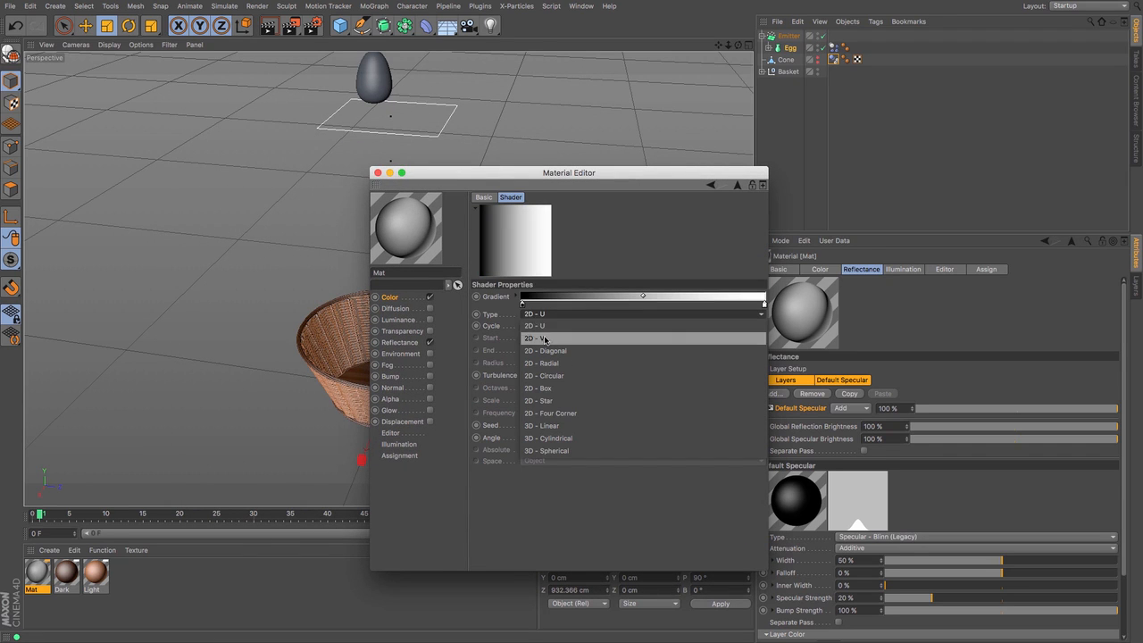
left_click(545, 338)
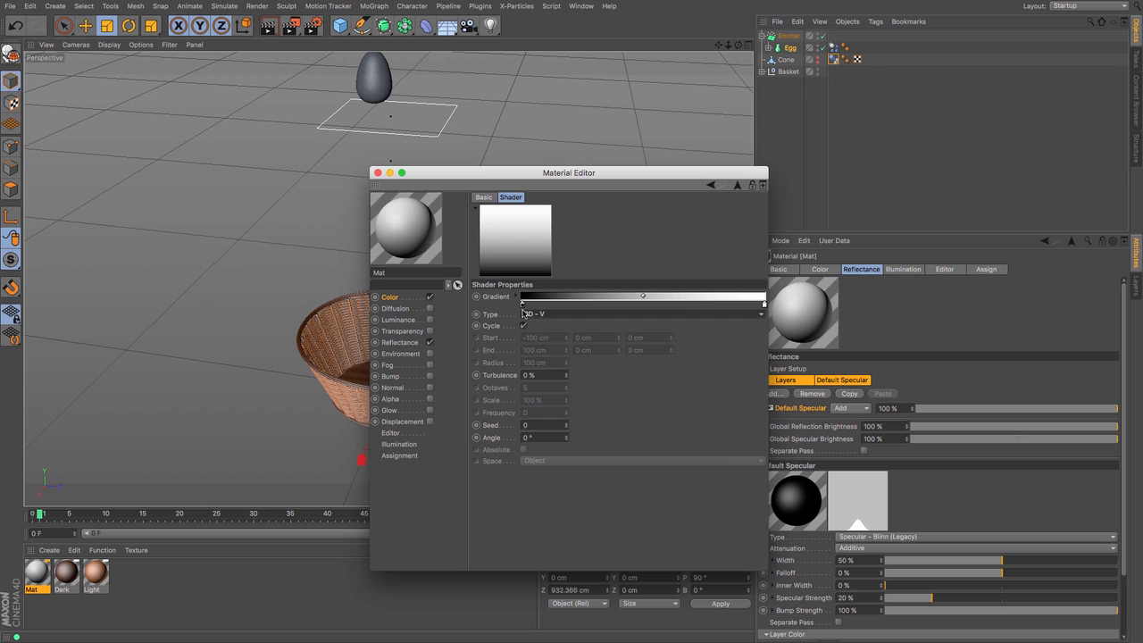
double_click(522, 306)
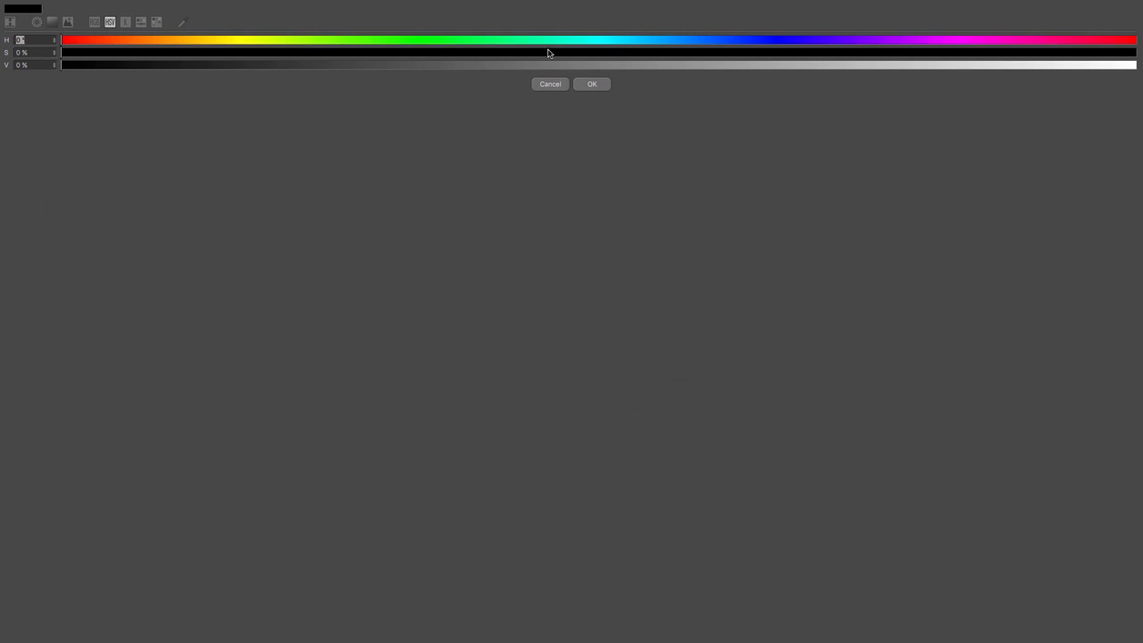
left_click_drag(598, 42, 607, 43)
left_click(593, 83)
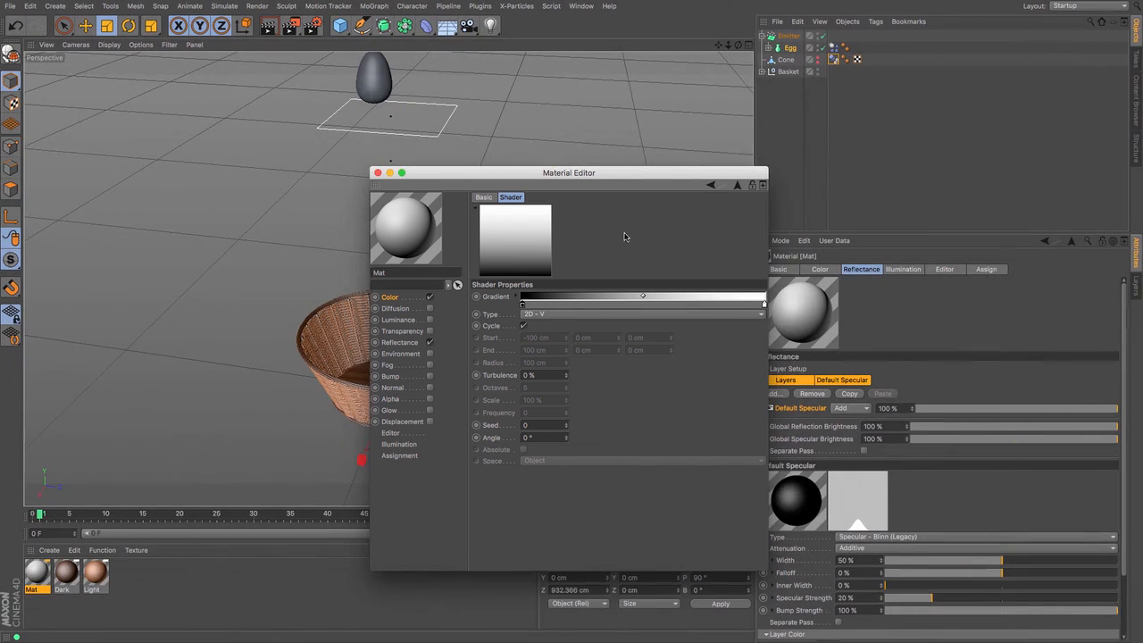
Set the gradient's black start knot to cyan (H 178°, S 100%, V 100%) and copy it to the opposite end
double_click(522, 306)
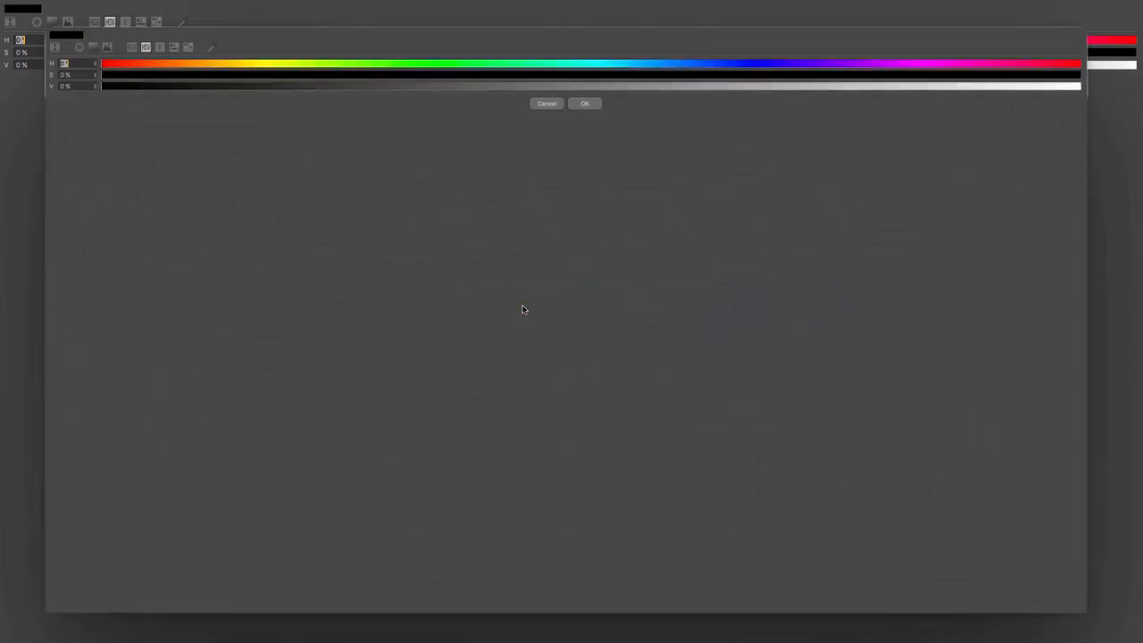
left_click(593, 40)
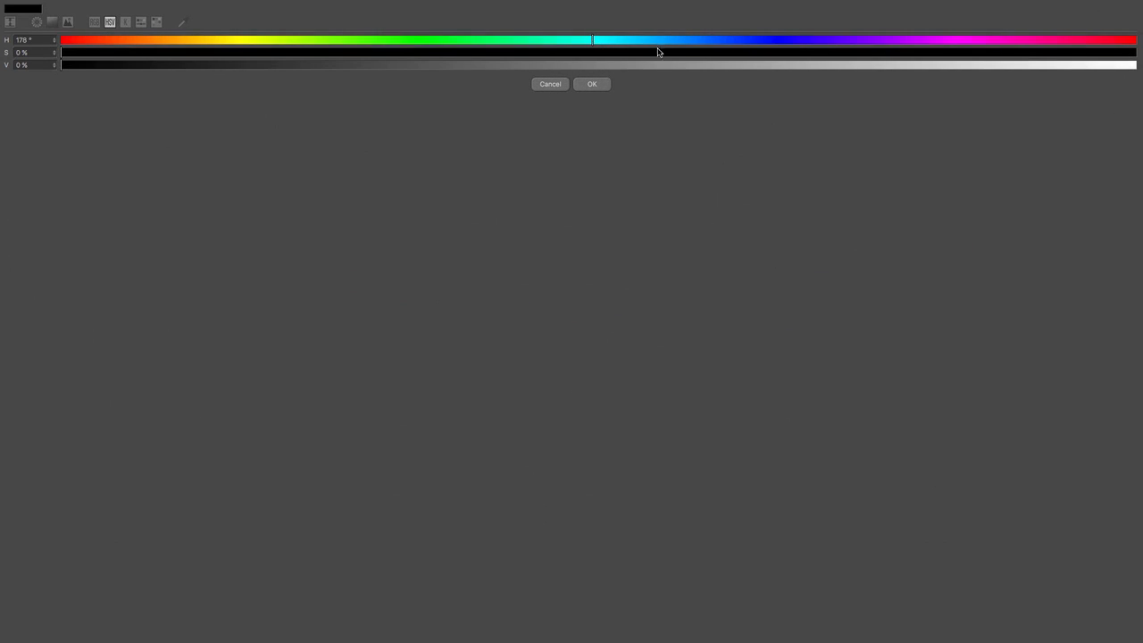
left_click_drag(660, 51, 1049, 78)
left_click_drag(1114, 65, 1137, 68)
left_click_drag(1033, 53, 1093, 55)
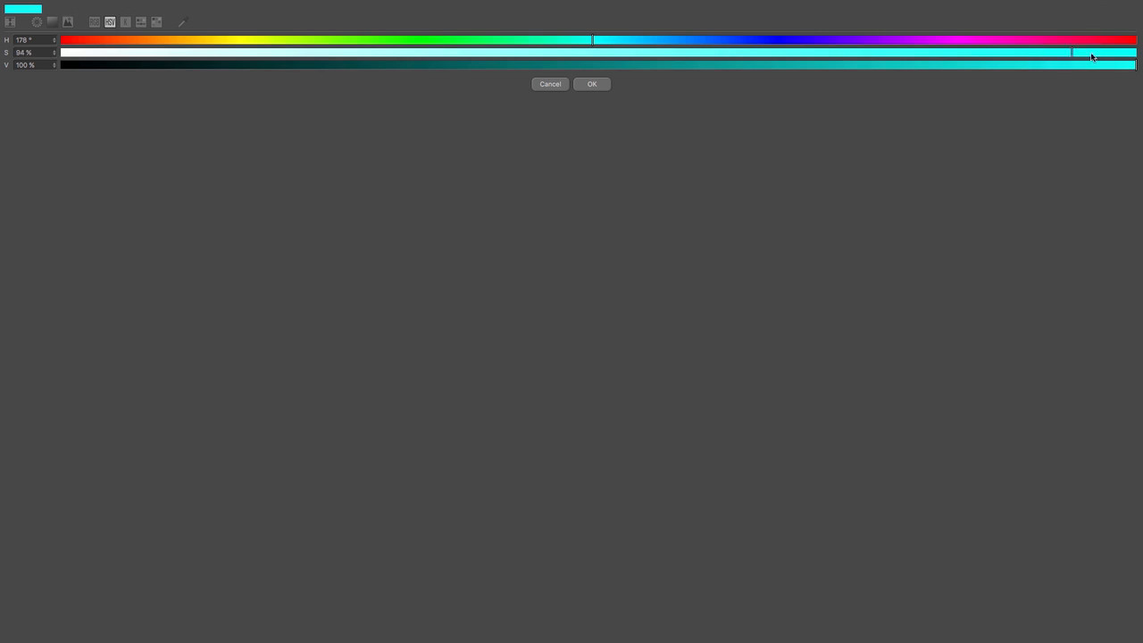
left_click(591, 84)
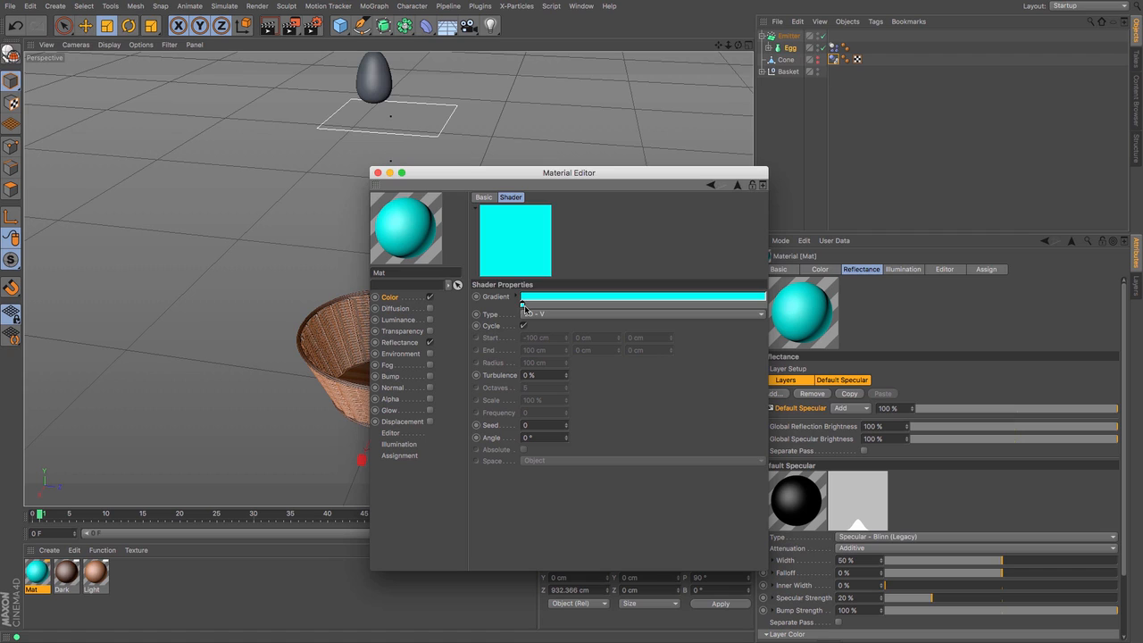
left_click_drag(523, 305, 767, 307, "ctrl")
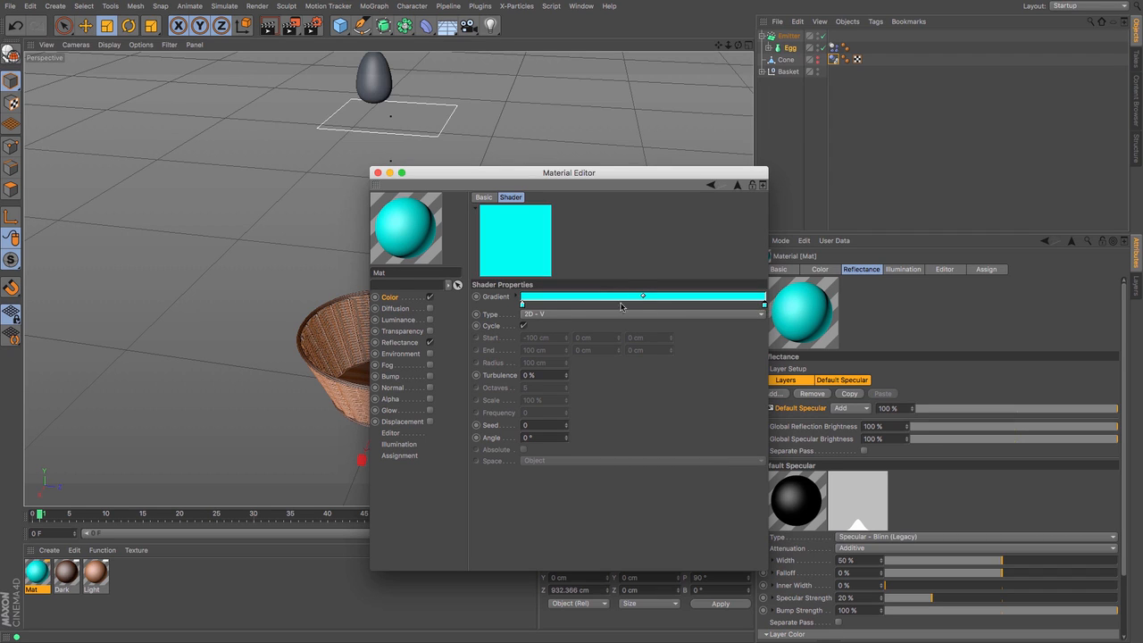
Add a red knot (H 9°, S 71%, V 100%) near the start of the gradient
double_click(558, 305)
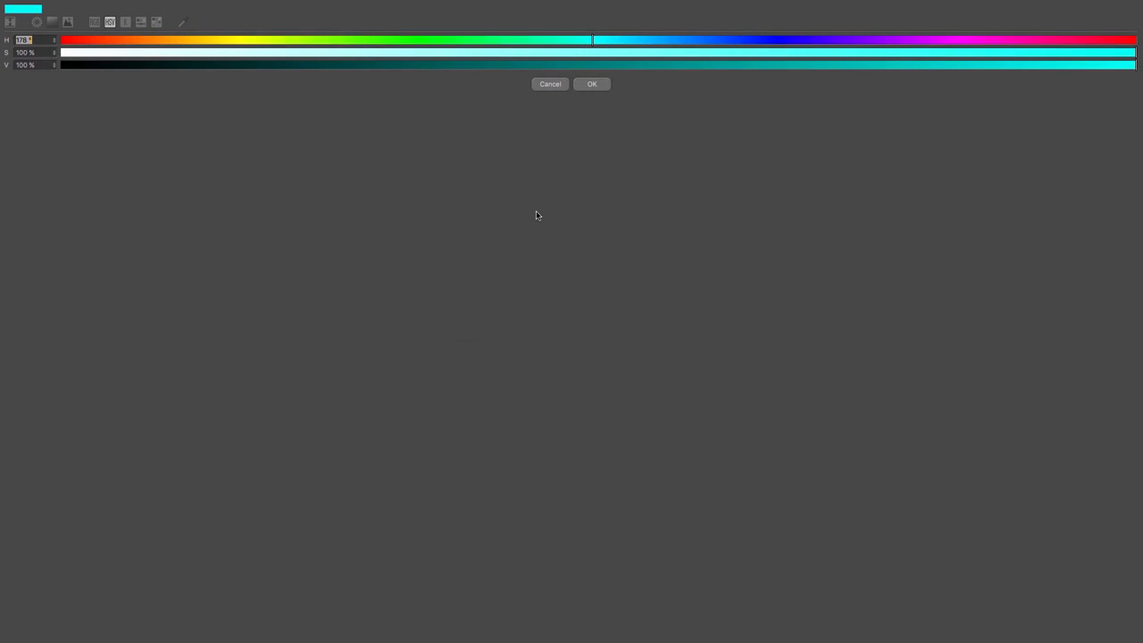
left_click_drag(123, 42, 87, 41)
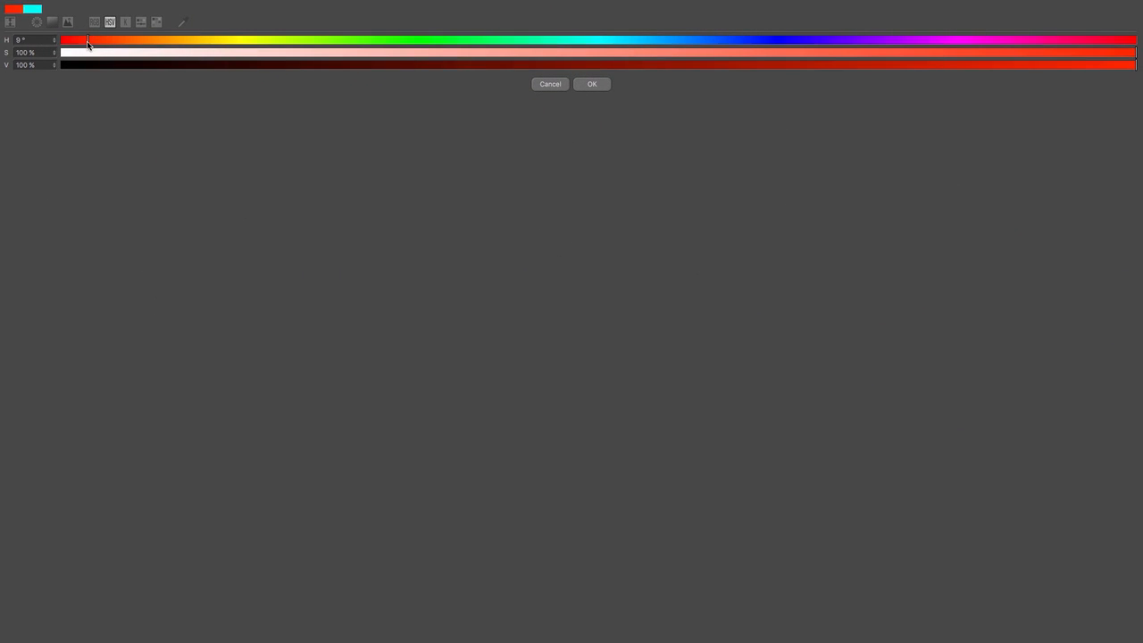
left_click_drag(1058, 55, 823, 53)
left_click(590, 84)
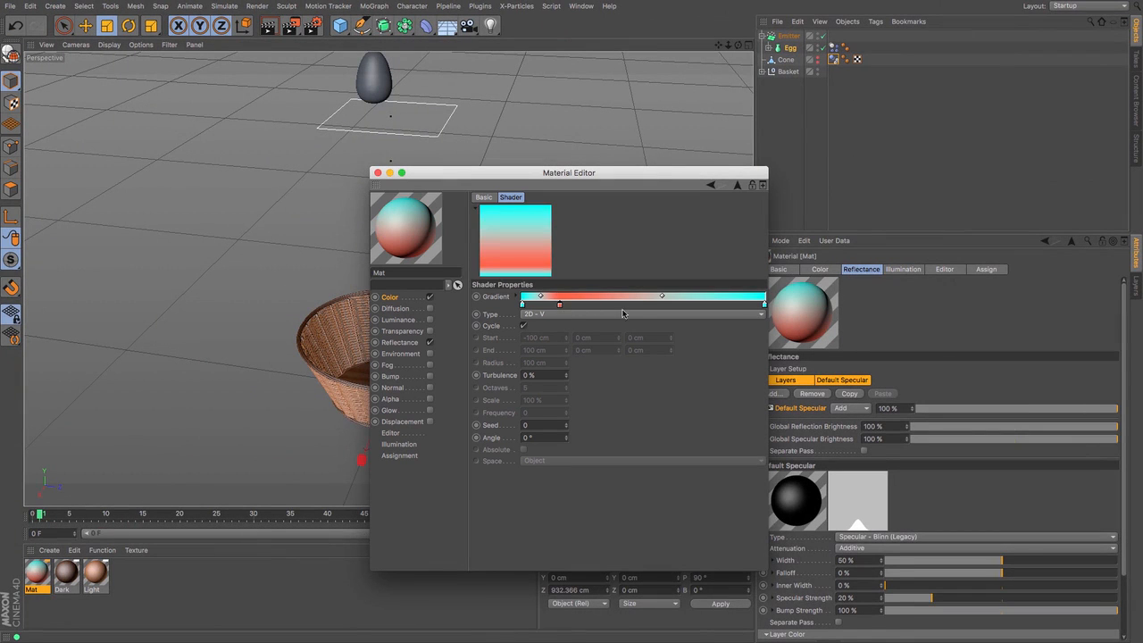
Copy the red knot along the gradient to form a wide red band, and shift the bias points to sharpen its edges
left_click_drag(591, 305, 731, 304)
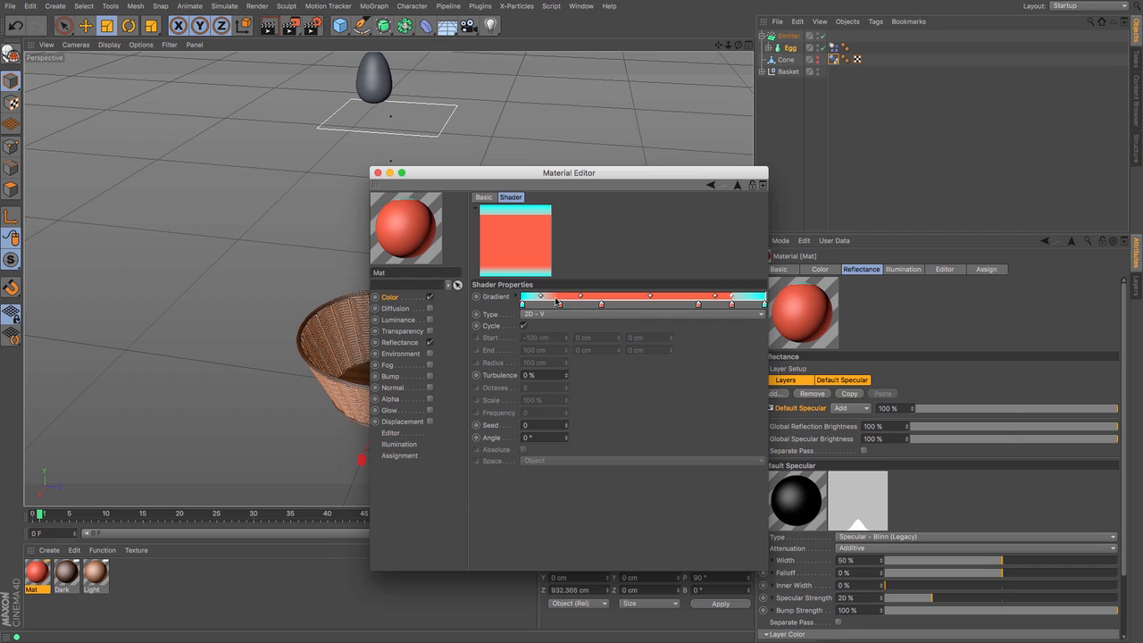
left_click_drag(540, 297, 560, 299)
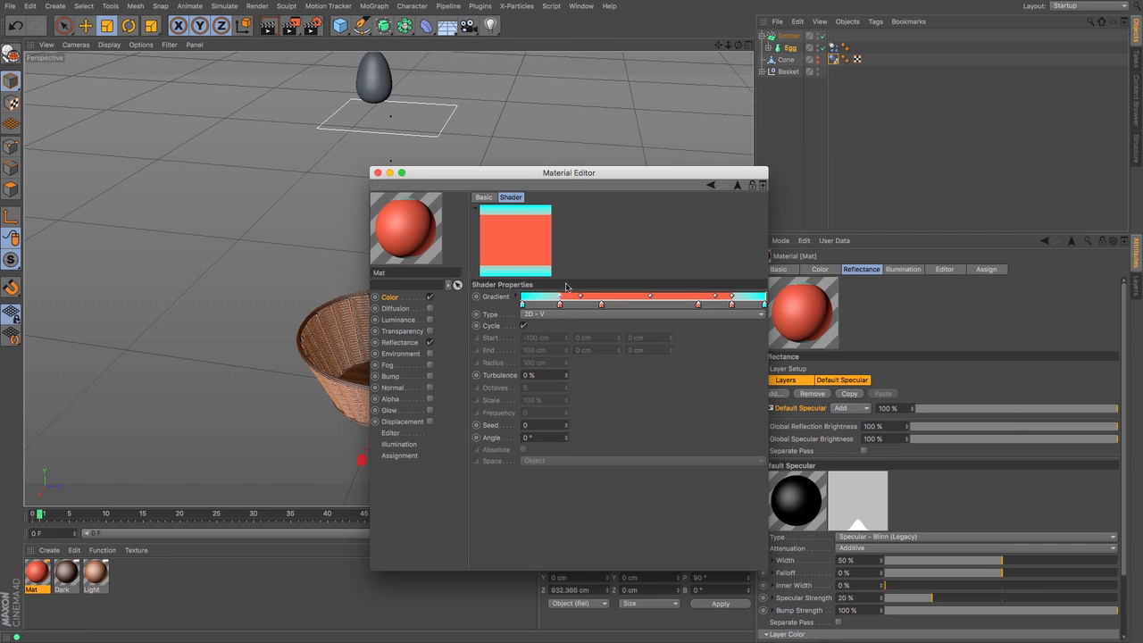
left_click_drag(601, 307, 594, 306)
left_click_drag(712, 297, 689, 298)
Add a yellow knot (H 58°, S 71%, V 100%) in the middle of the red band
double_click(656, 306)
left_click(234, 39)
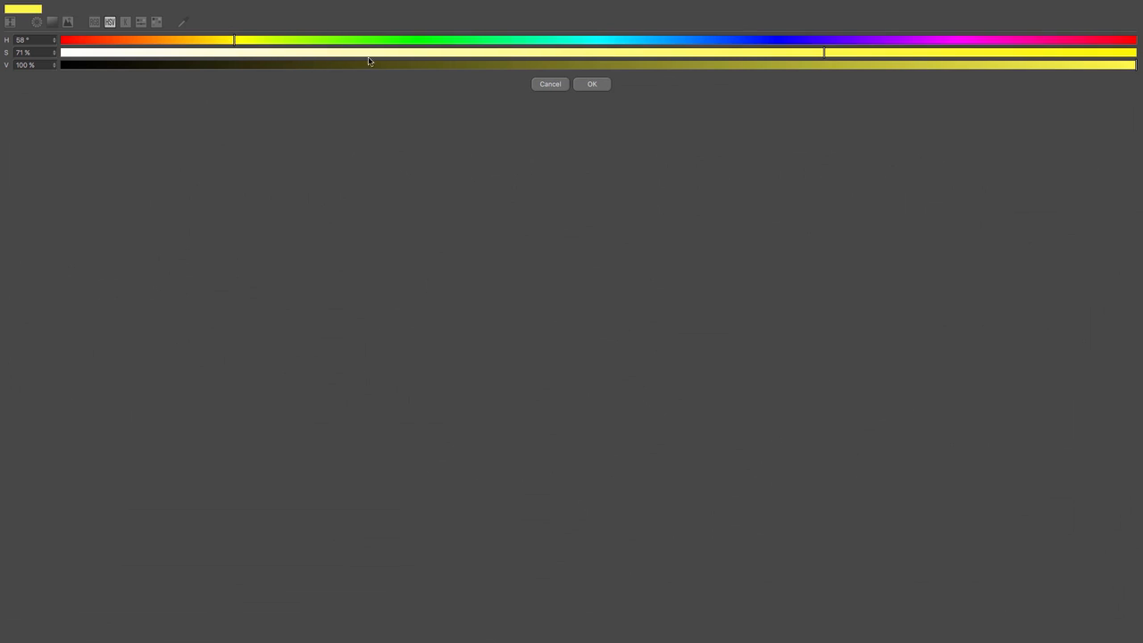
left_click(591, 84)
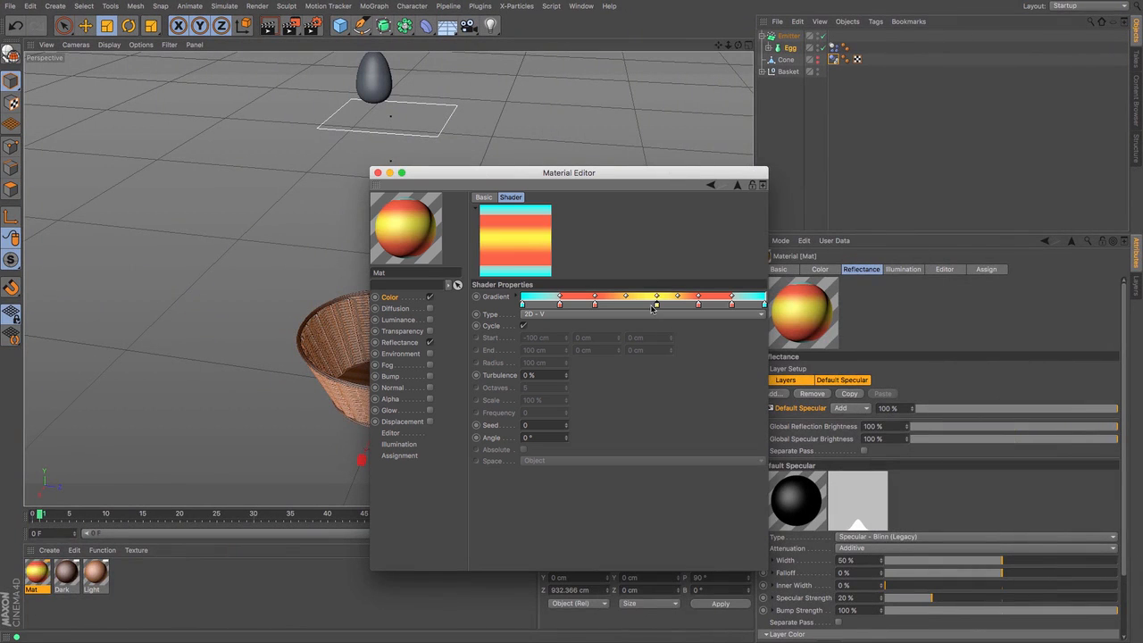
Duplicate the yellow knot and move the inner red knots beside the yellow pair to form a narrow, sharp-edged yellow stripe
mouse_move(651, 307)
left_mouse_down("ctrl")
mouse_move(620, 297)
mouse_move(658, 297)
left_mouse_up("ctrl")
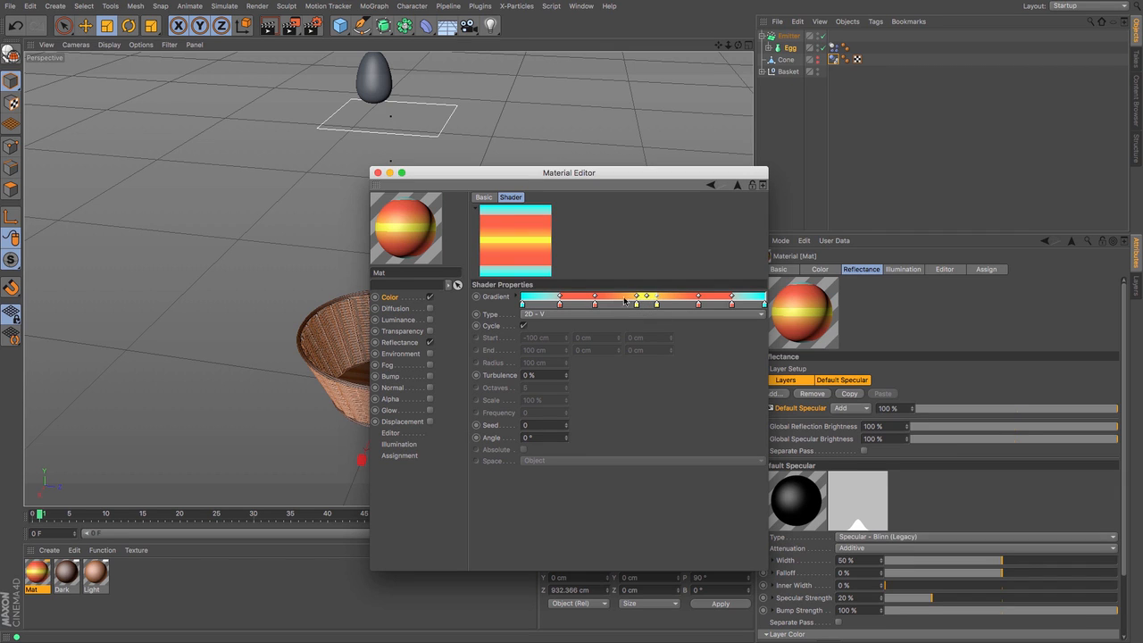
left_click_drag(596, 305, 629, 306)
left_click_drag(698, 304, 666, 306)
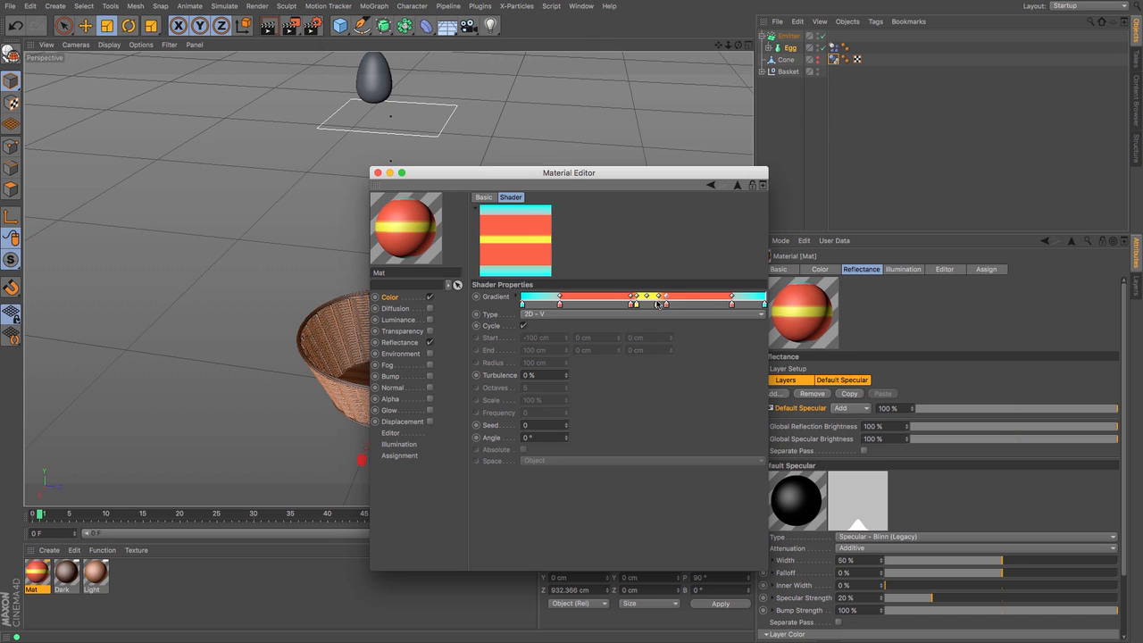
left_click_drag(657, 306, 635, 306)
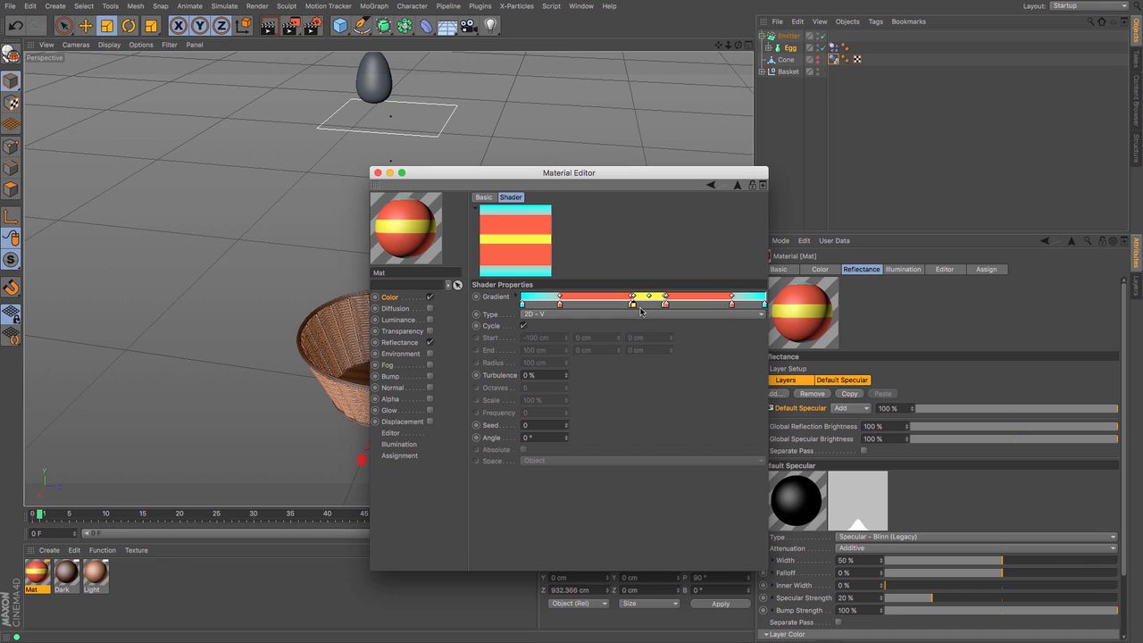
Close the Material Editor and apply the striped material to the Egg object
left_click(378, 172)
left_click_drag(50, 582, 795, 50)
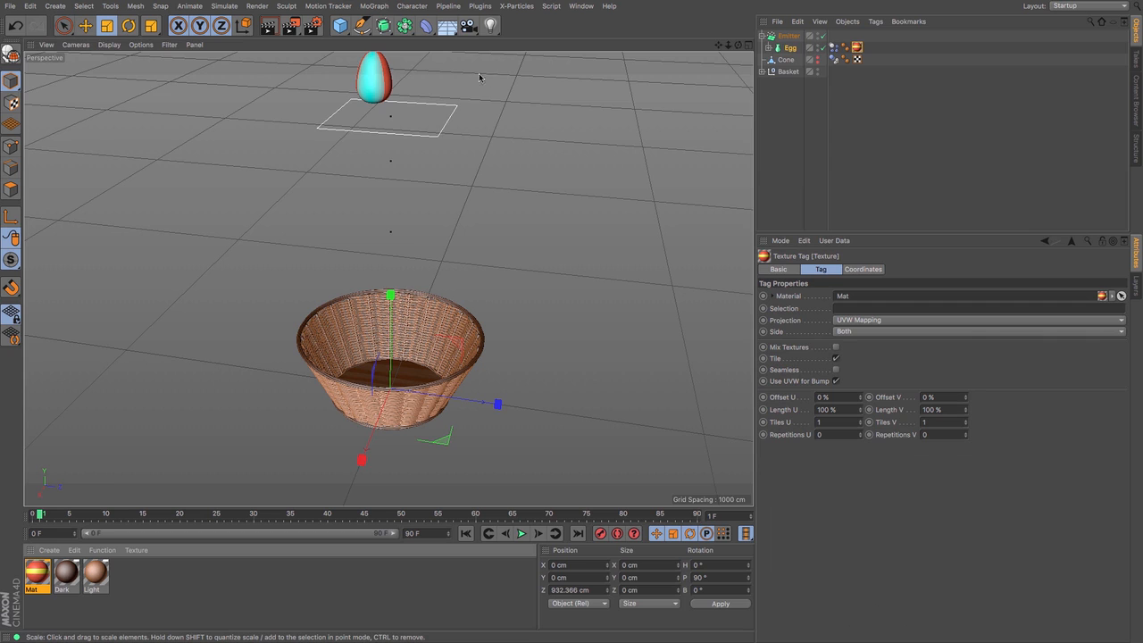
Set the egg texture's projection to Cylindrical, with Offset V -37% and Length V 76%
left_click(902, 320)
left_click(887, 348)
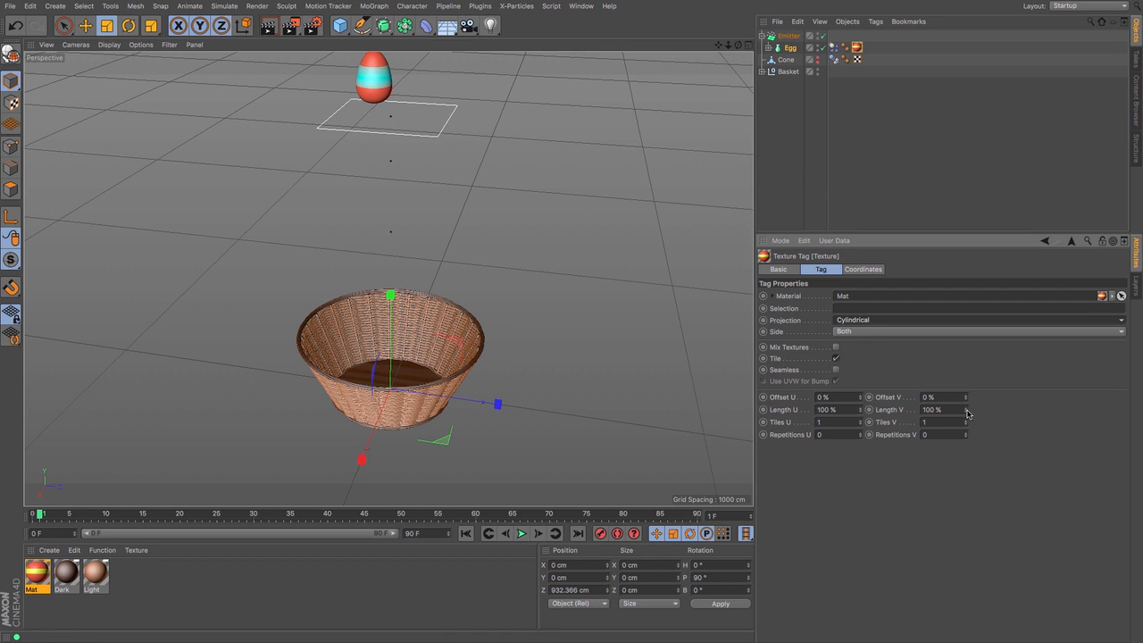
mouse_move(965, 410)
left_mouse_down()
mouse_move(965, 469)
mouse_move(965, 390)
left_mouse_up()
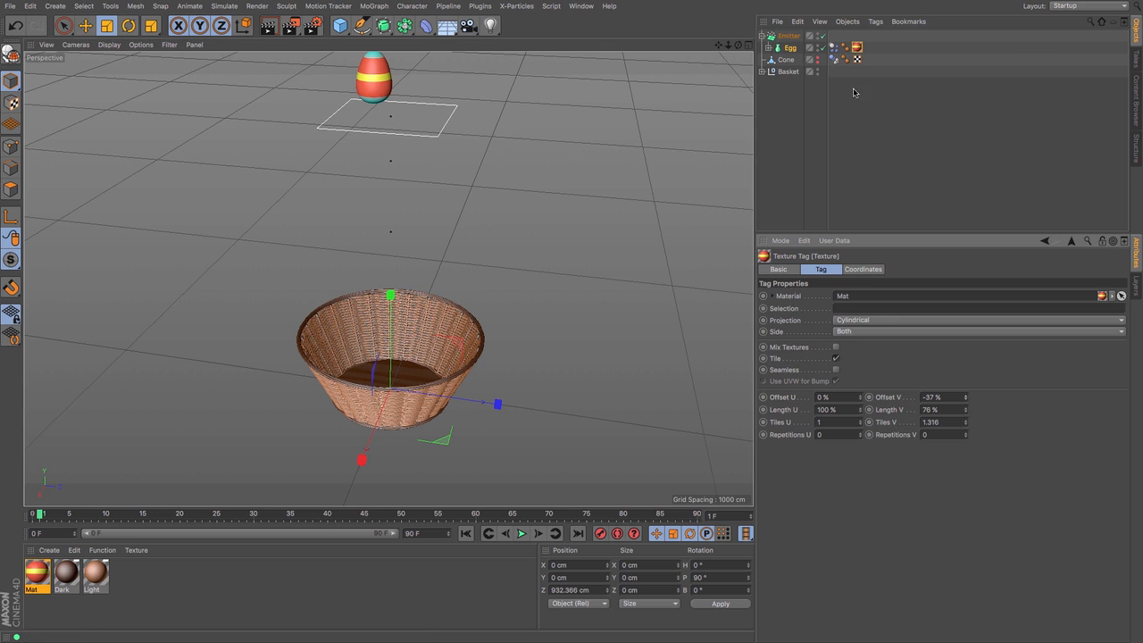
Rename the striped egg material as EGG1
left_click(44, 572)
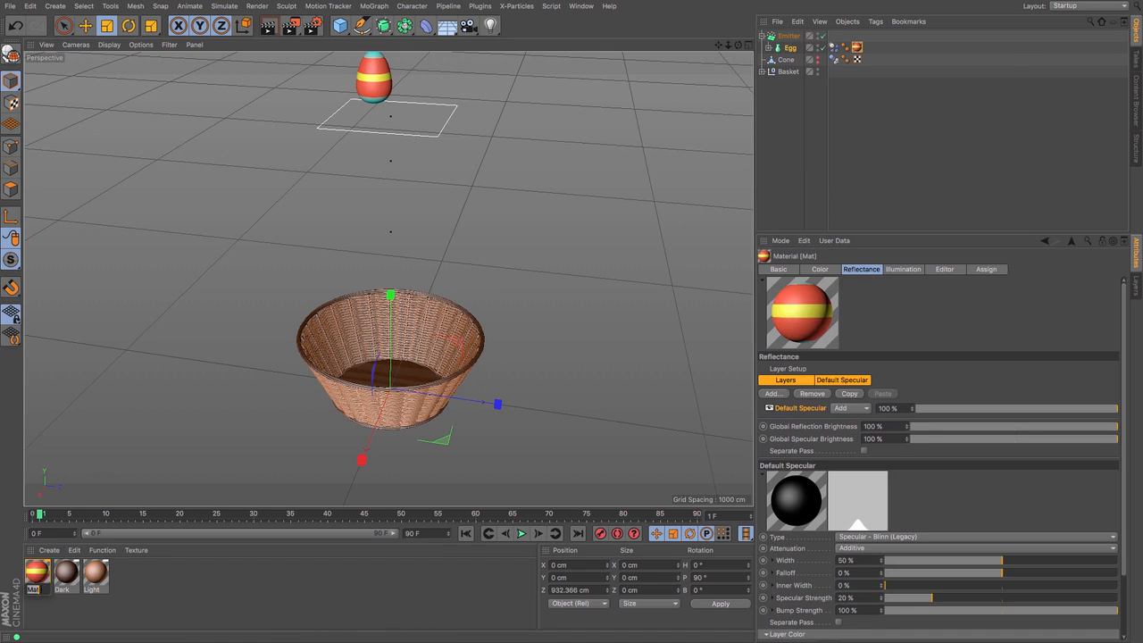
type("EGG1")
key("Return")
Duplicate the EGG1 material and name the copy EGG2
left_click_drag(41, 573, 26, 573, "ctrl")
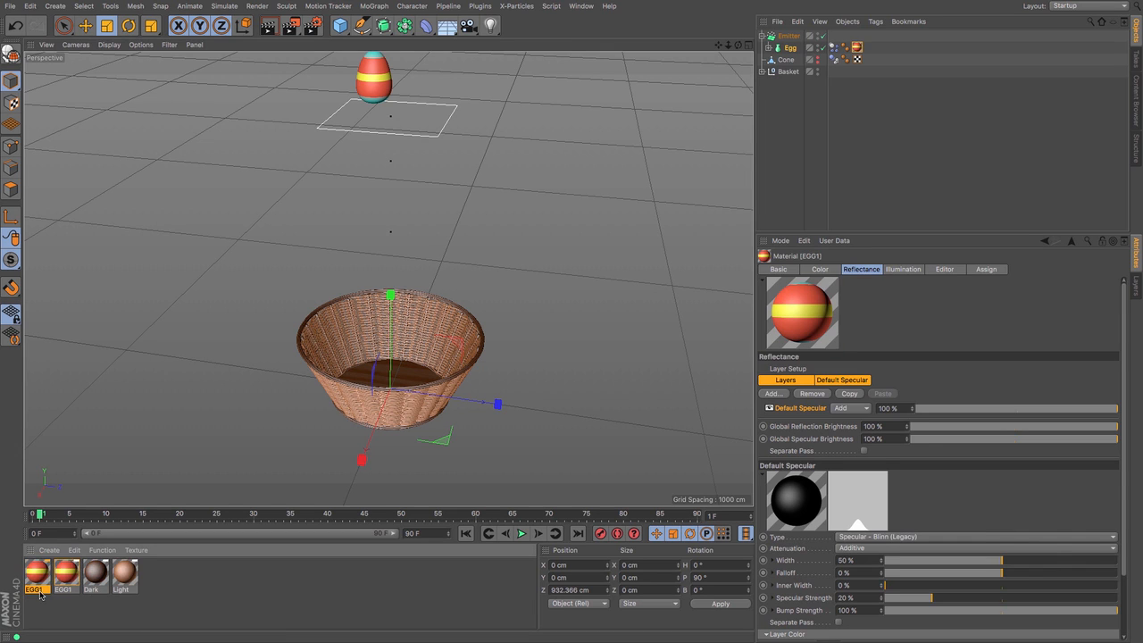
double_click(38, 590)
key("Right")
key("BackSpace")
type("2")
key("Return")
Rearrange the first half of EGG2's gradient into a red end, a sharp yellow stripe and the start of a cyan band
double_click(38, 575)
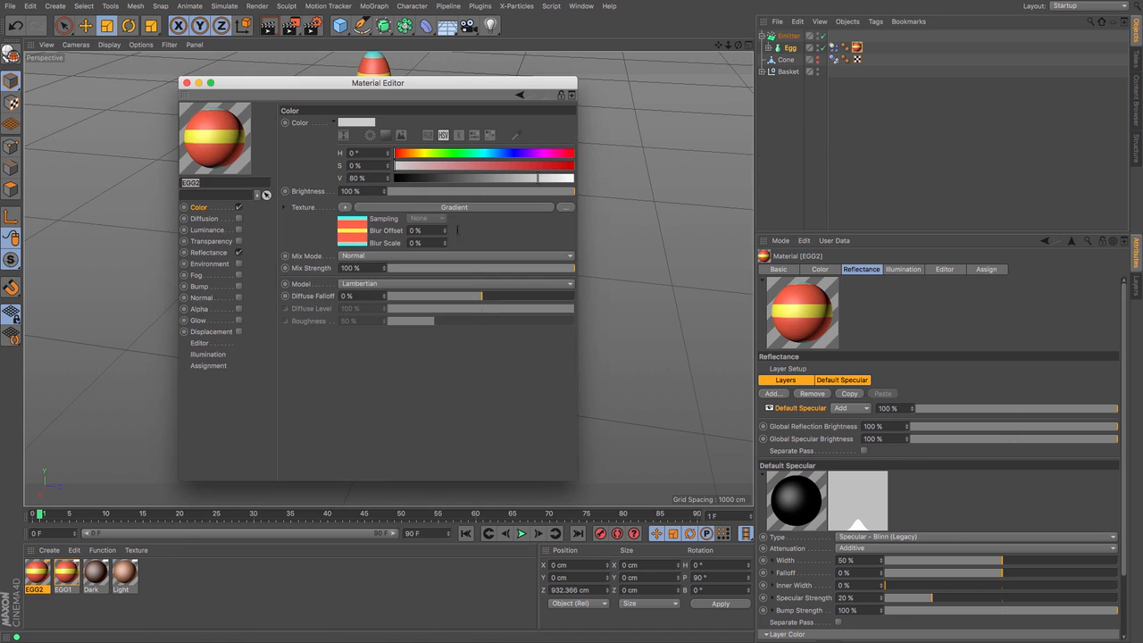
left_click(350, 236)
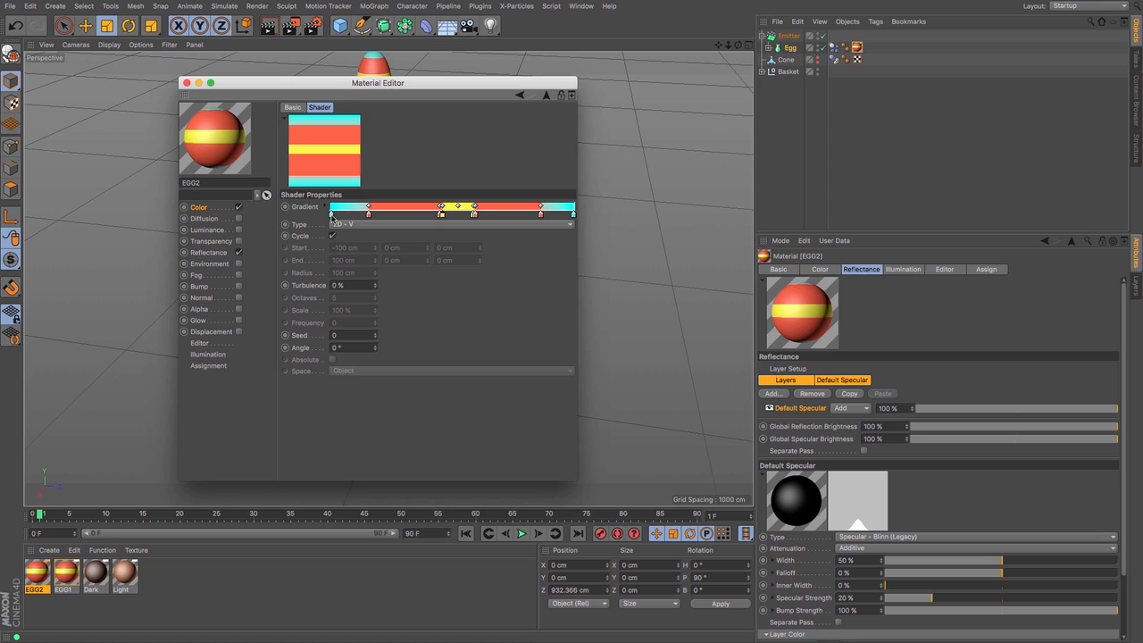
mouse_move(368, 214)
left_mouse_down()
mouse_move(342, 215)
mouse_move(441, 222)
mouse_move(377, 216)
mouse_move(433, 217)
mouse_move(389, 215)
left_mouse_up()
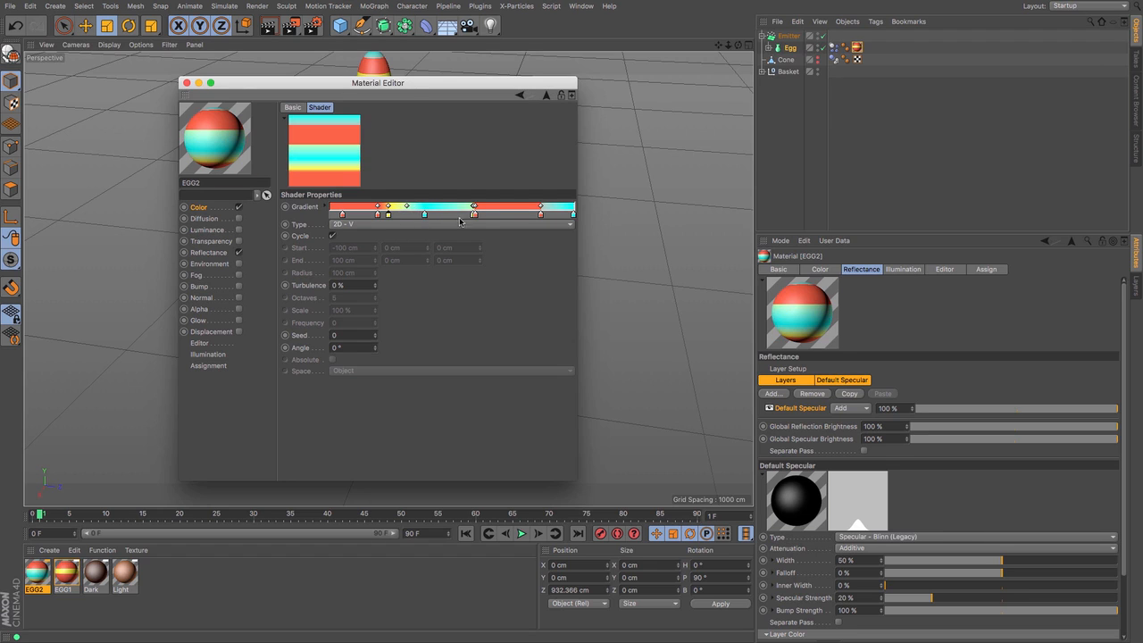
left_click_drag(472, 217, 415, 357)
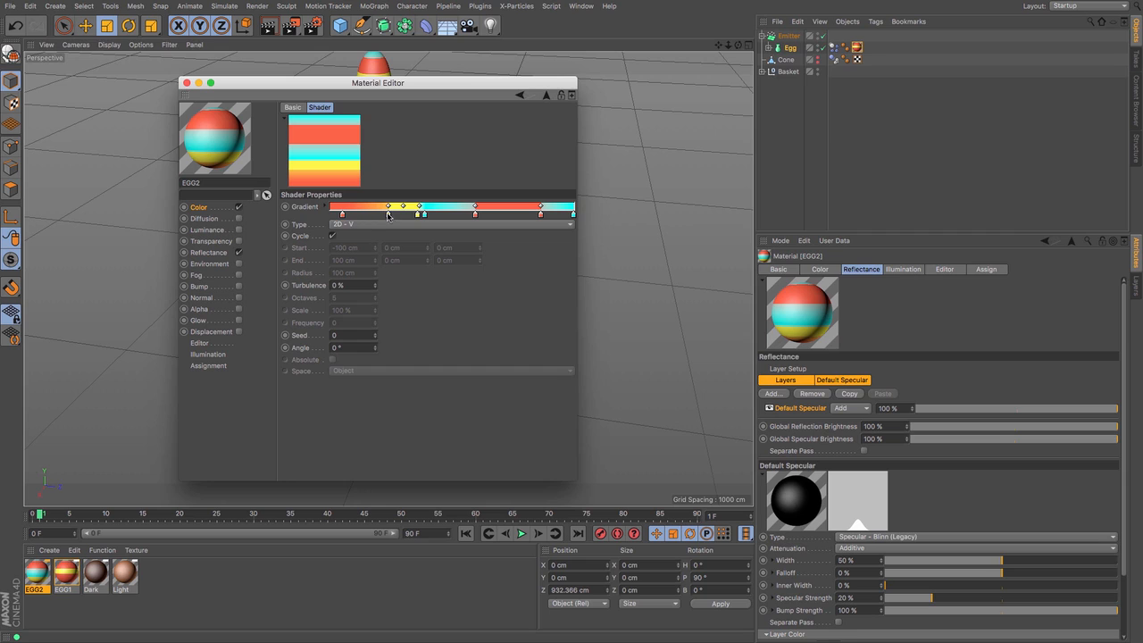
left_click_drag(342, 215, 387, 215)
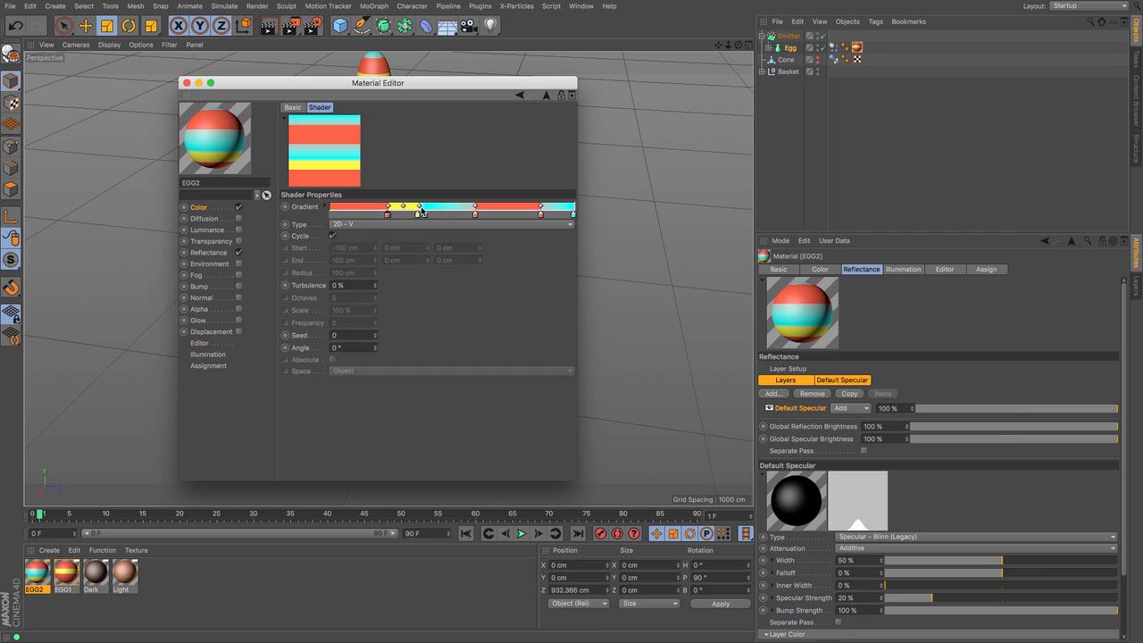
Complete EGG2's gradient with a cyan centre band, a second yellow stripe and a red end, and close the Material Editor
left_click(424, 215)
left_click_drag(573, 216, 518, 215)
left_click_drag(417, 215, 590, 227, "ctrl")
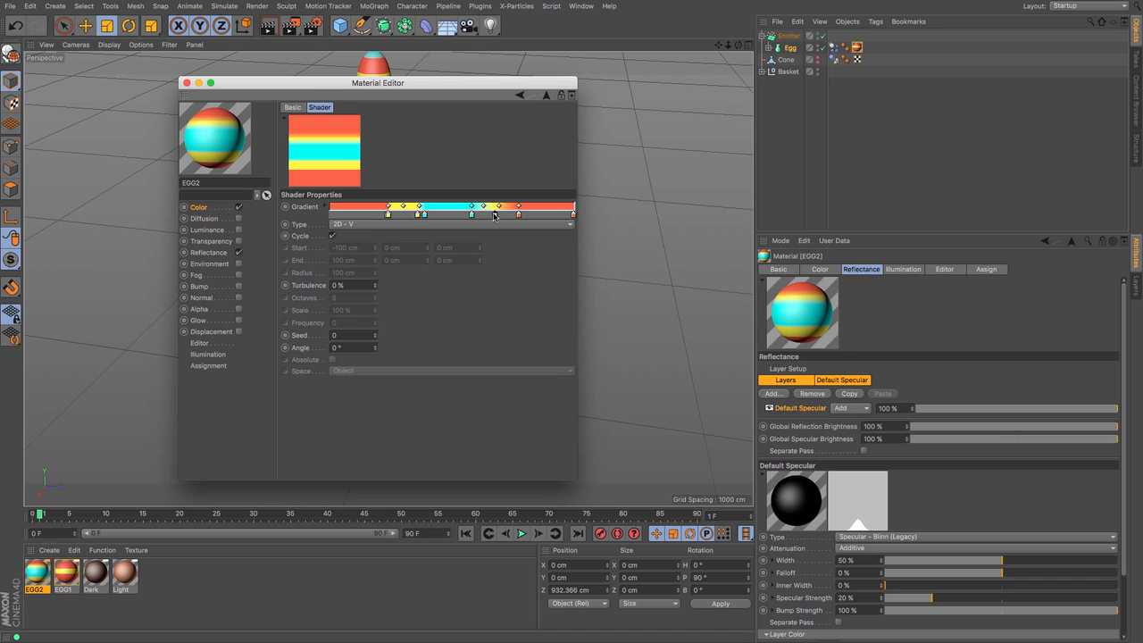
mouse_move(494, 216)
left_mouse_down()
mouse_move(474, 217)
mouse_move(515, 221)
left_mouse_up()
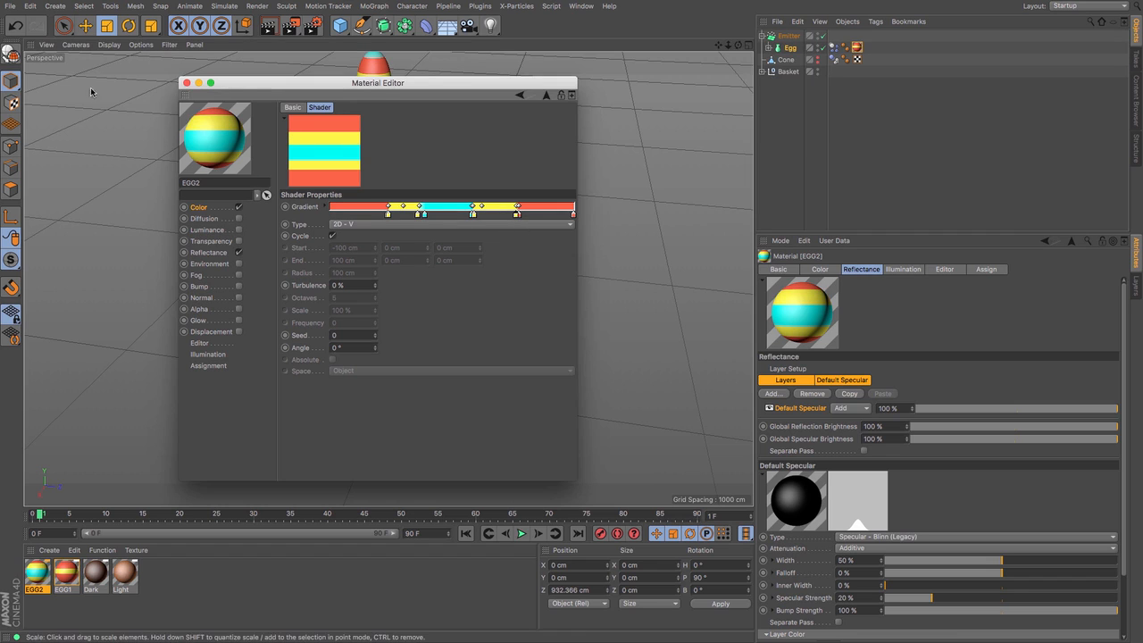
left_click(185, 82)
Duplicate the Egg object, place the copy inside the Emitter and replace its texture with the EGG2 material
left_click(791, 49)
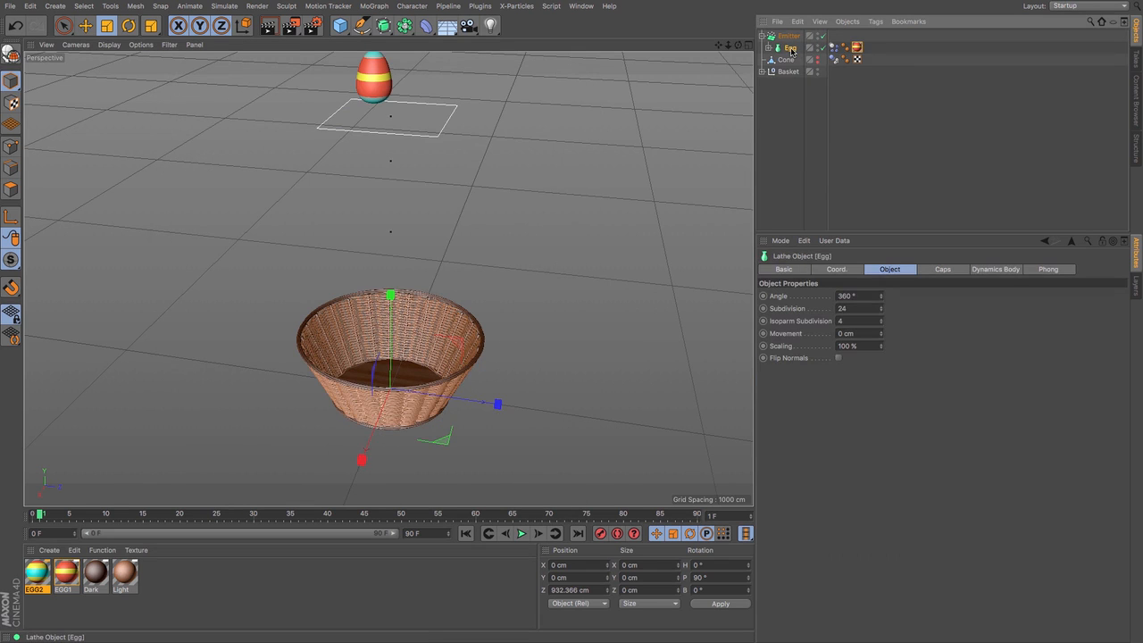
key("super+c")
key("super+v")
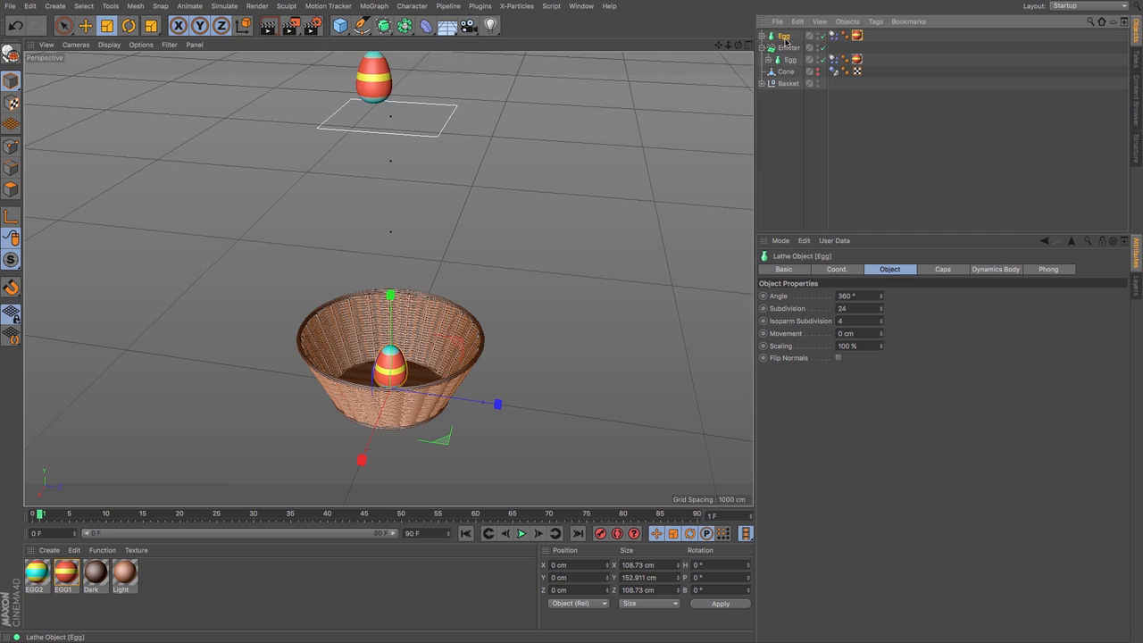
left_click_drag(788, 39, 788, 51)
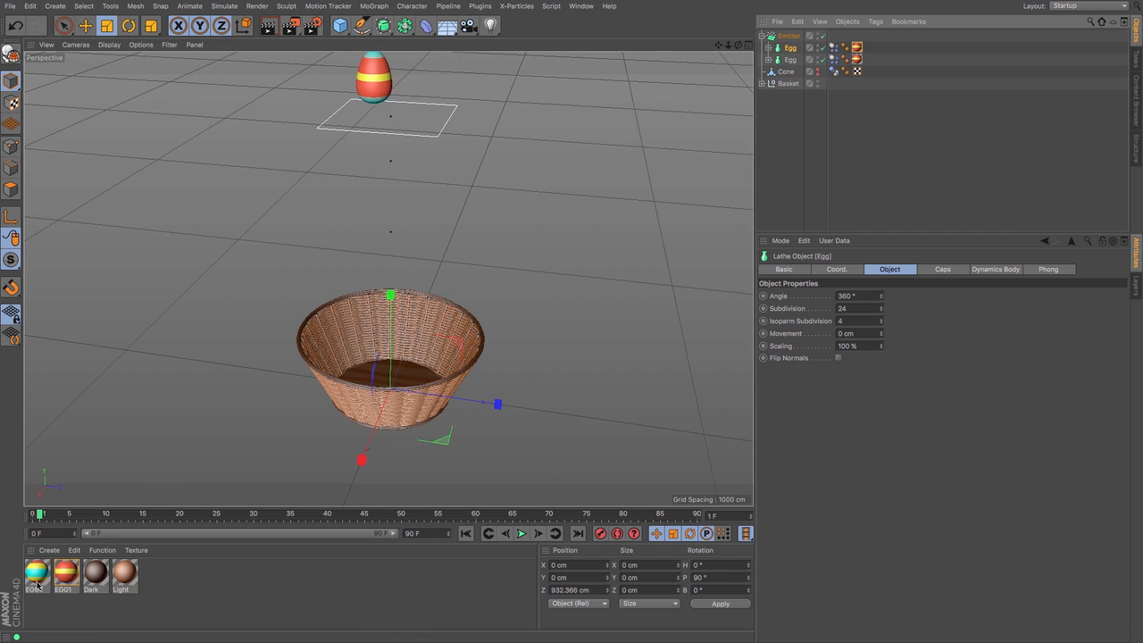
left_click_drag(36, 580, 857, 48)
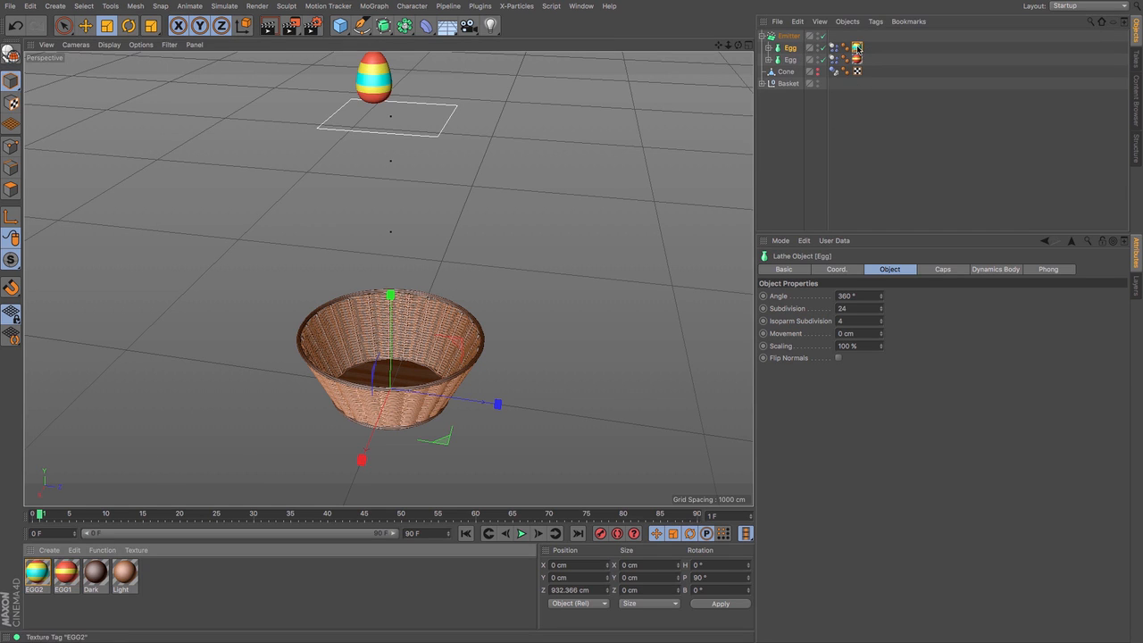
Play the emitter simulation from the start to check both egg colourings
left_click(791, 38)
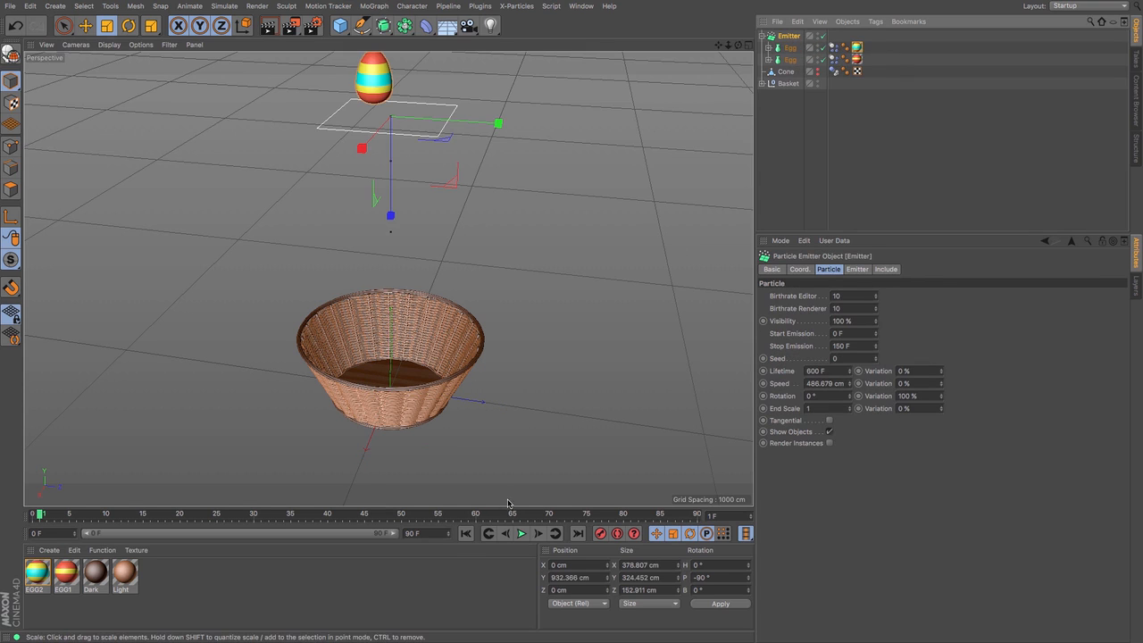
left_click(465, 533)
left_click(524, 534)
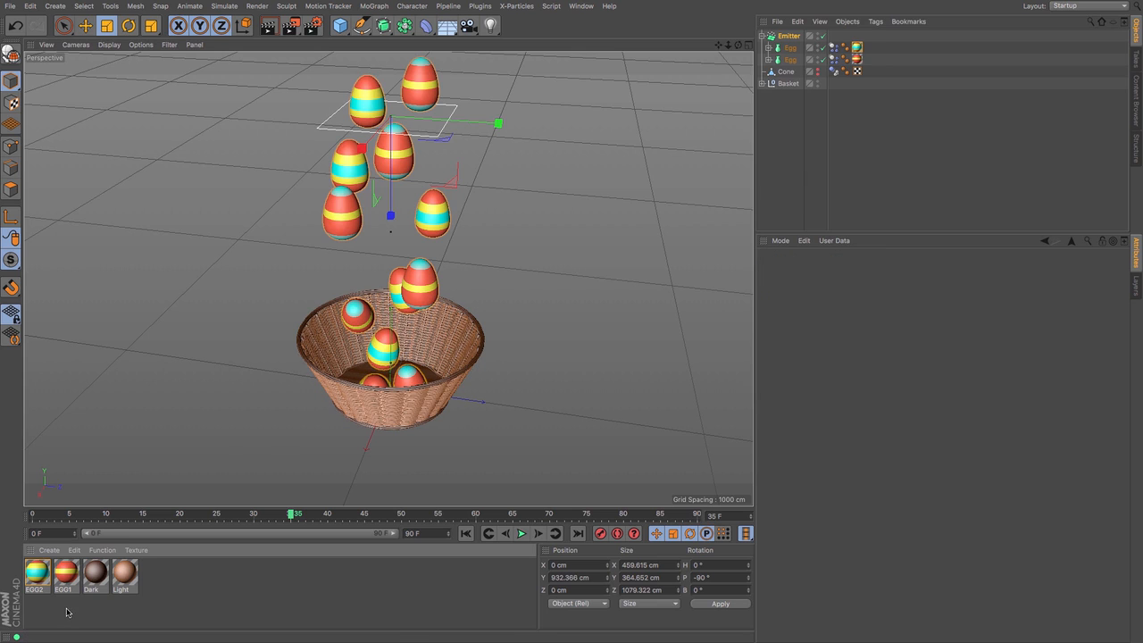
Soften the reflectance of EGG1 and EGG2 together with a specular Width of 67% and Specular Strength of 9%
left_click_drag(73, 611, 16, 564)
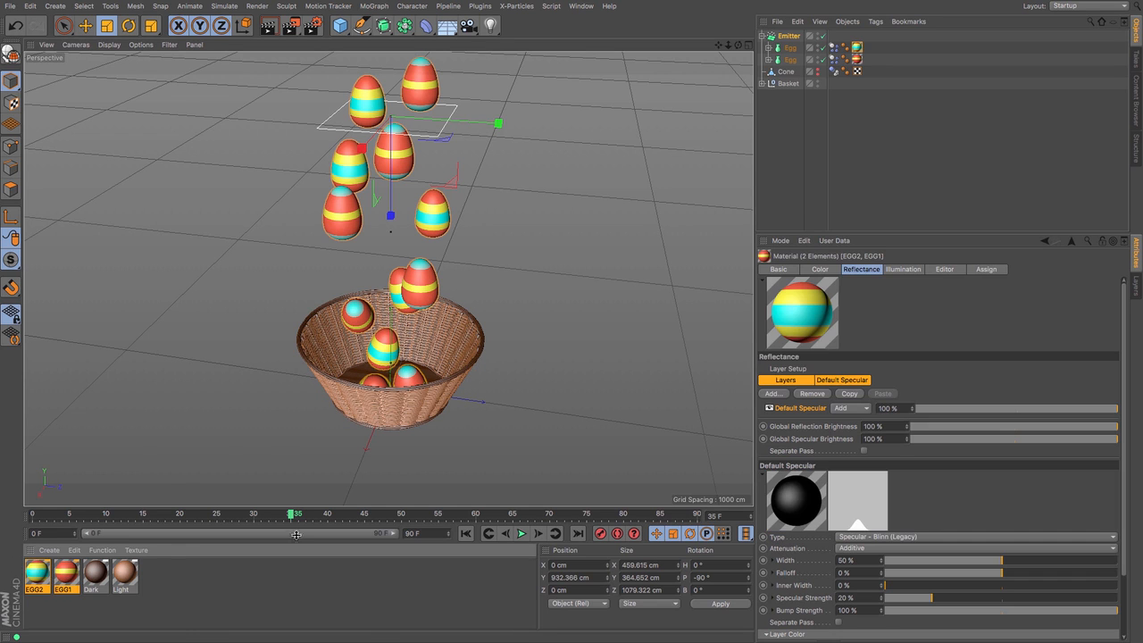
left_click(877, 271)
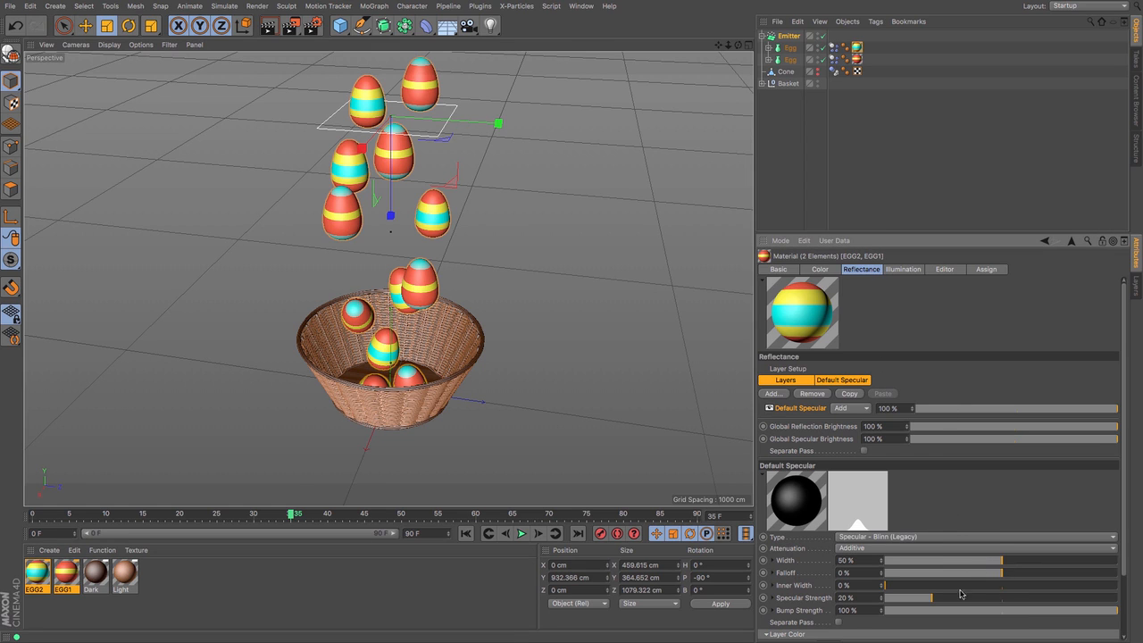
left_click_drag(934, 603, 919, 602)
left_click_drag(1002, 562, 1046, 564)
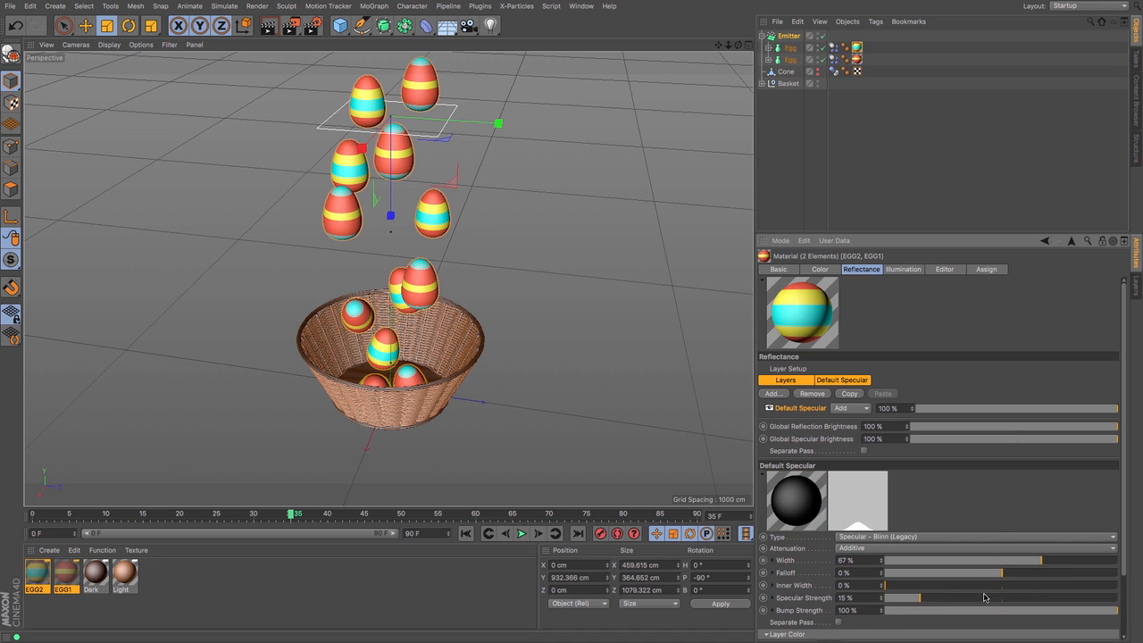
left_click_drag(927, 598, 905, 602)
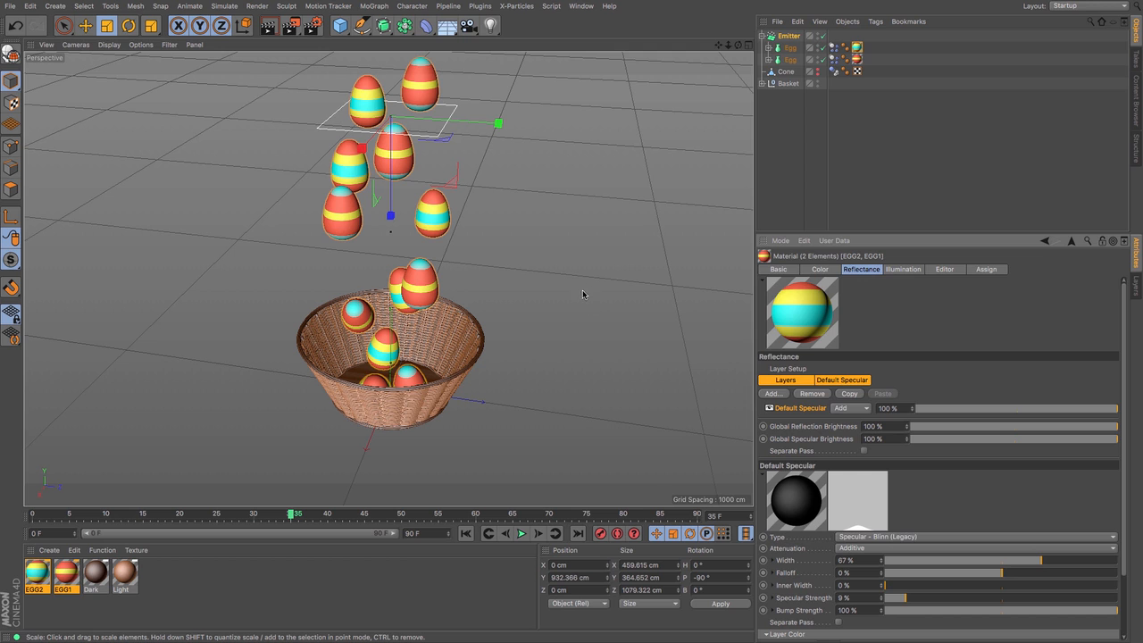
Set the animation's end to 150 F and extend the preview range to 149 F
left_click_drag(727, 45, 694, 80)
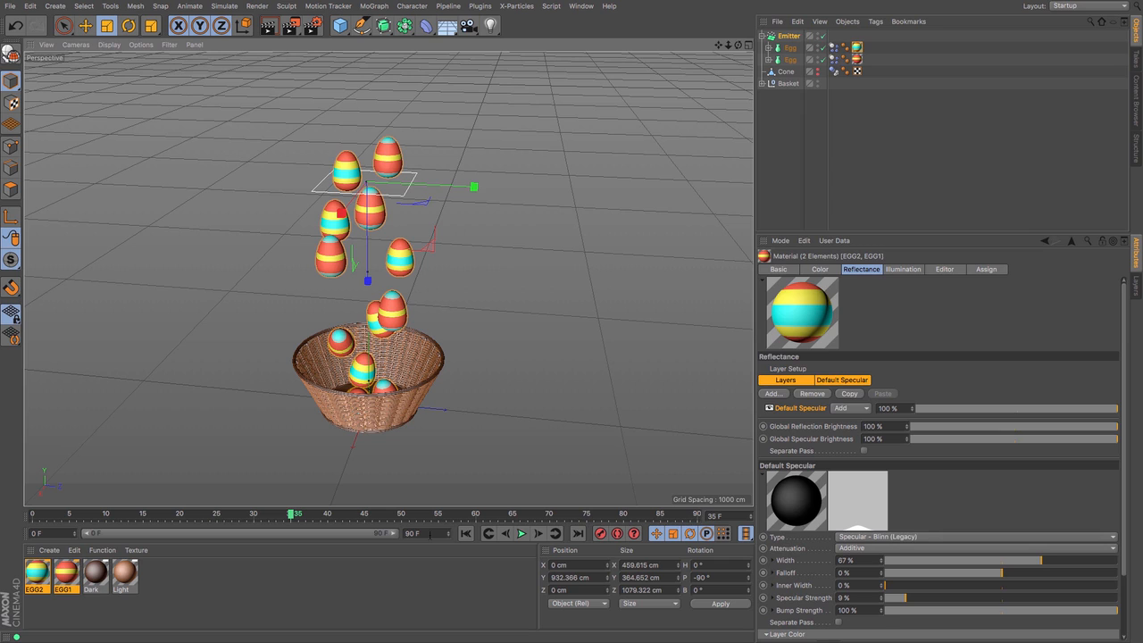
type("150")
key("Return")
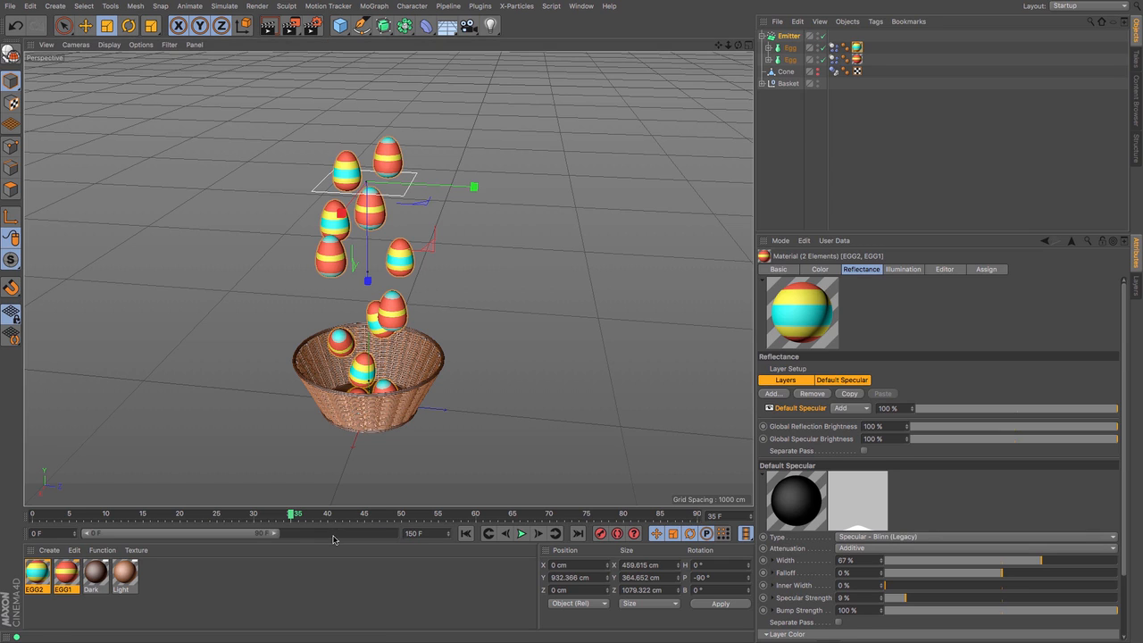
left_click_drag(273, 533, 395, 538)
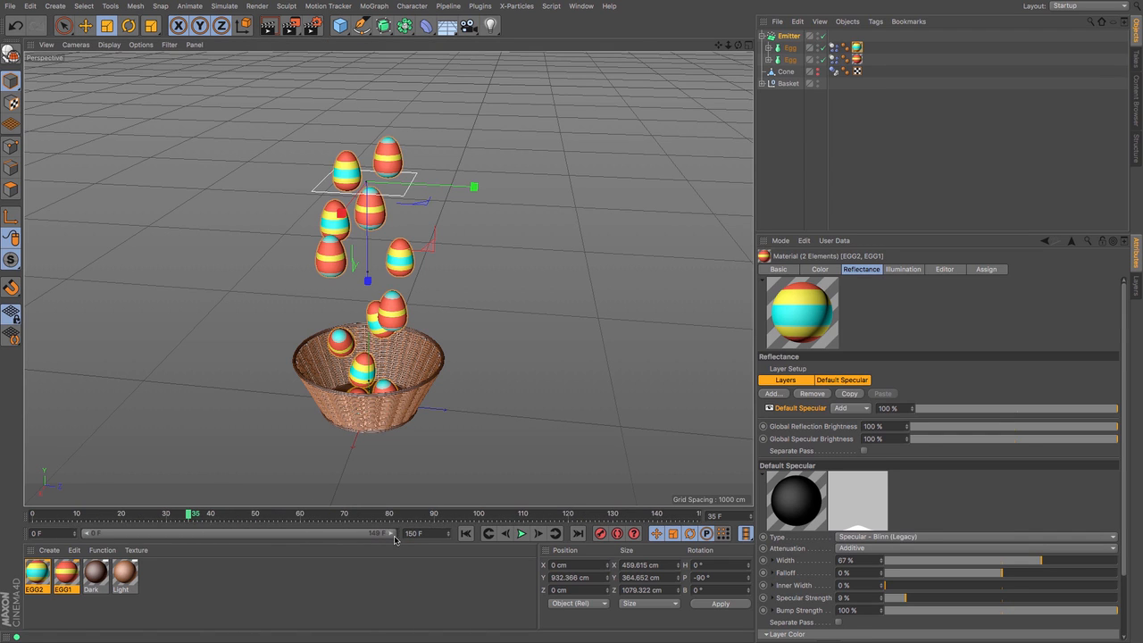
Set the Emitter's Stop Emission to 25 F and play the simulation from the start
left_click(785, 37)
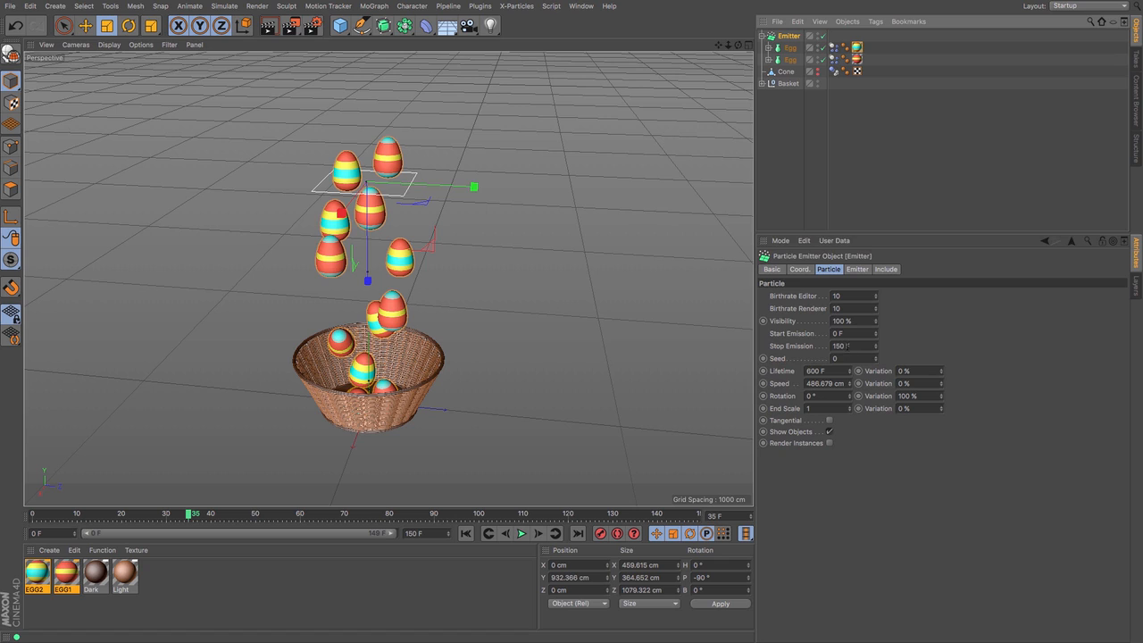
left_click(844, 345)
type("3")
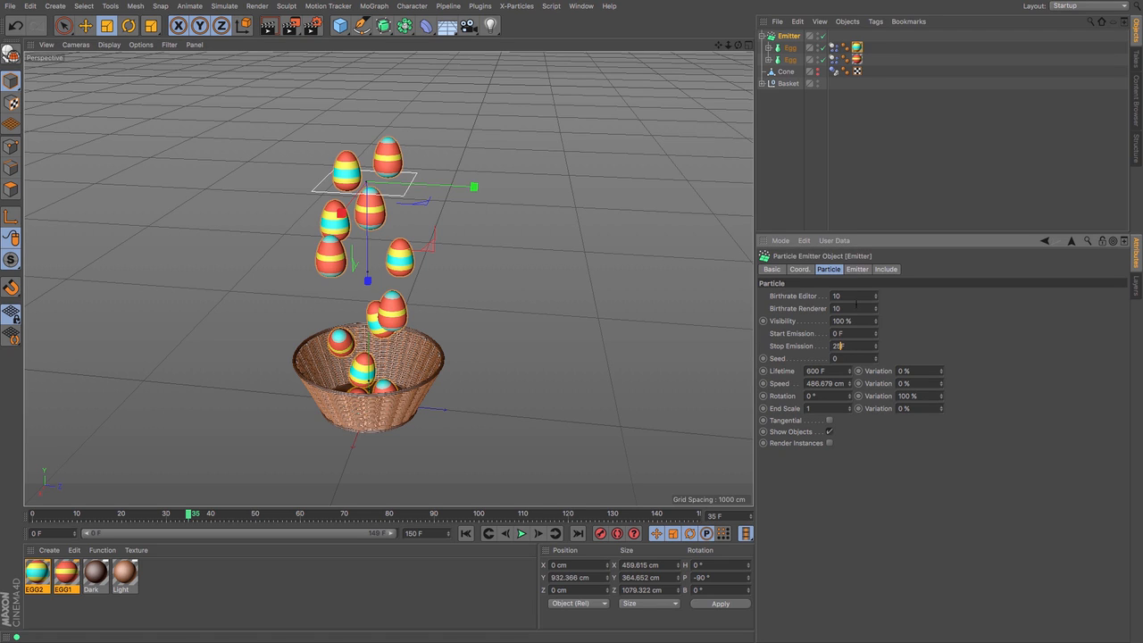
left_click(465, 533)
left_click(521, 533)
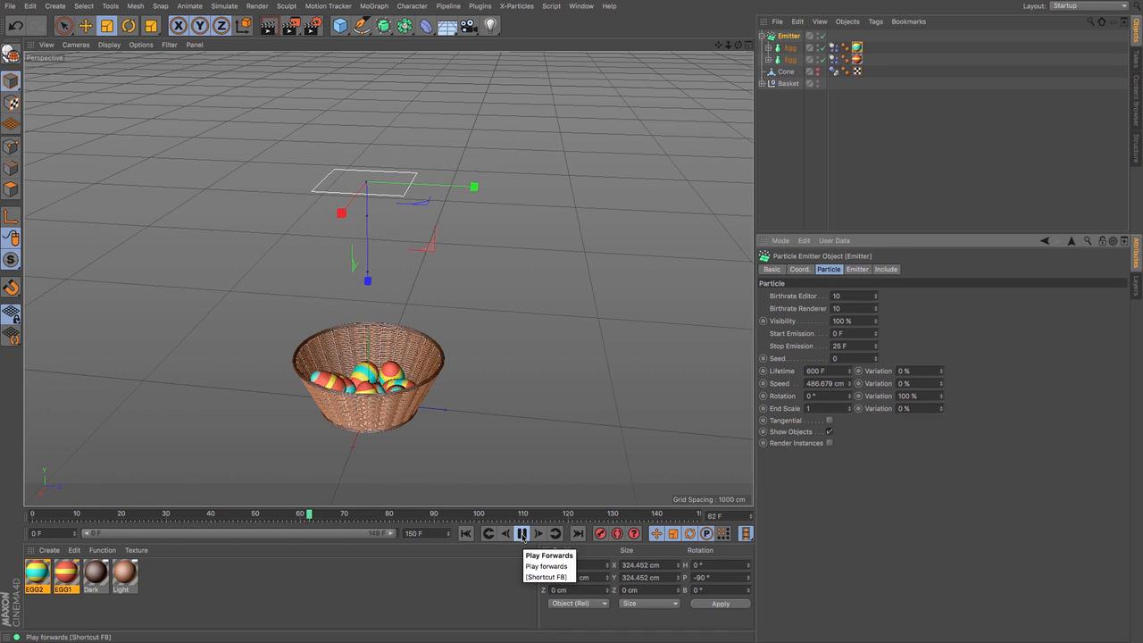
left_click(521, 533)
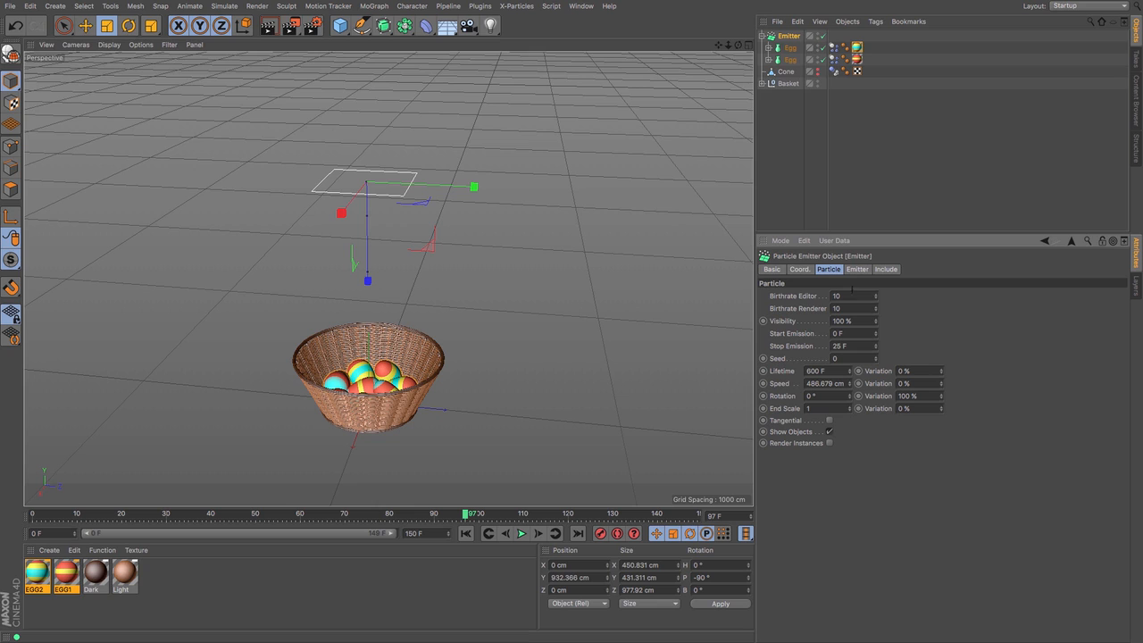
Try a Birthrate Editor value of 50 on the Emitter and play the simulation from the start
left_click_drag(847, 296, 707, 291)
type("50")
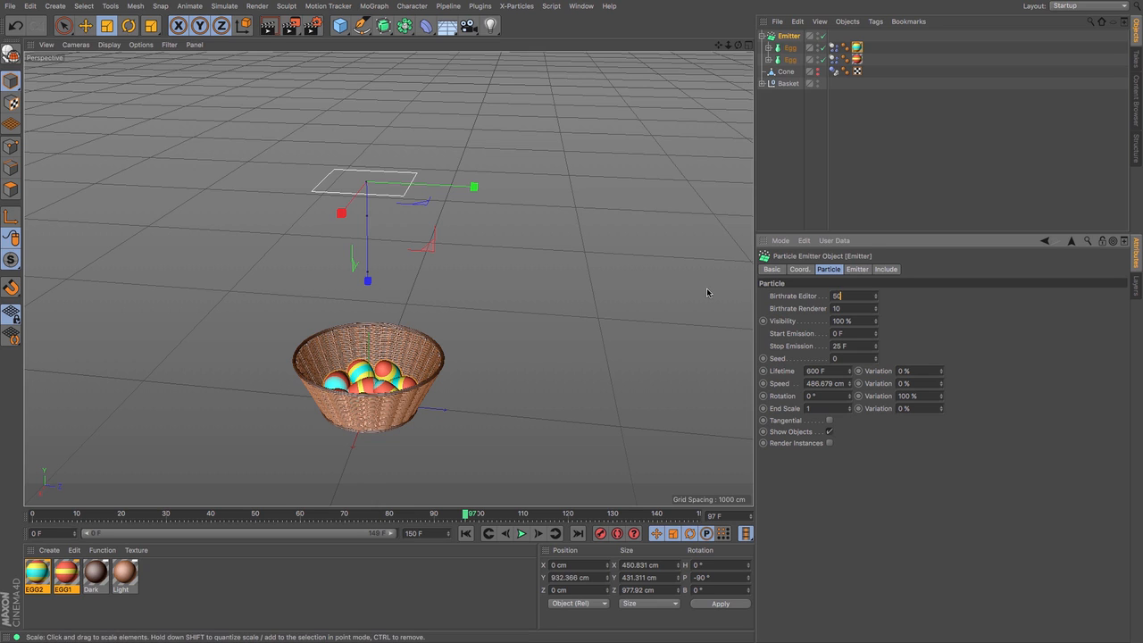
left_click(465, 533)
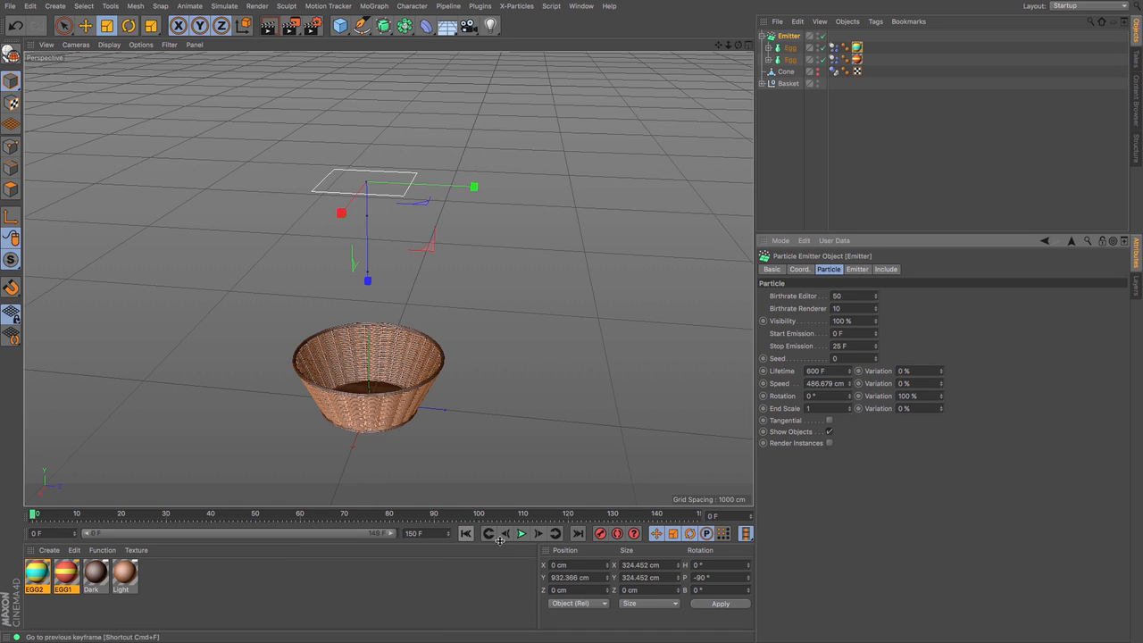
left_click(521, 533)
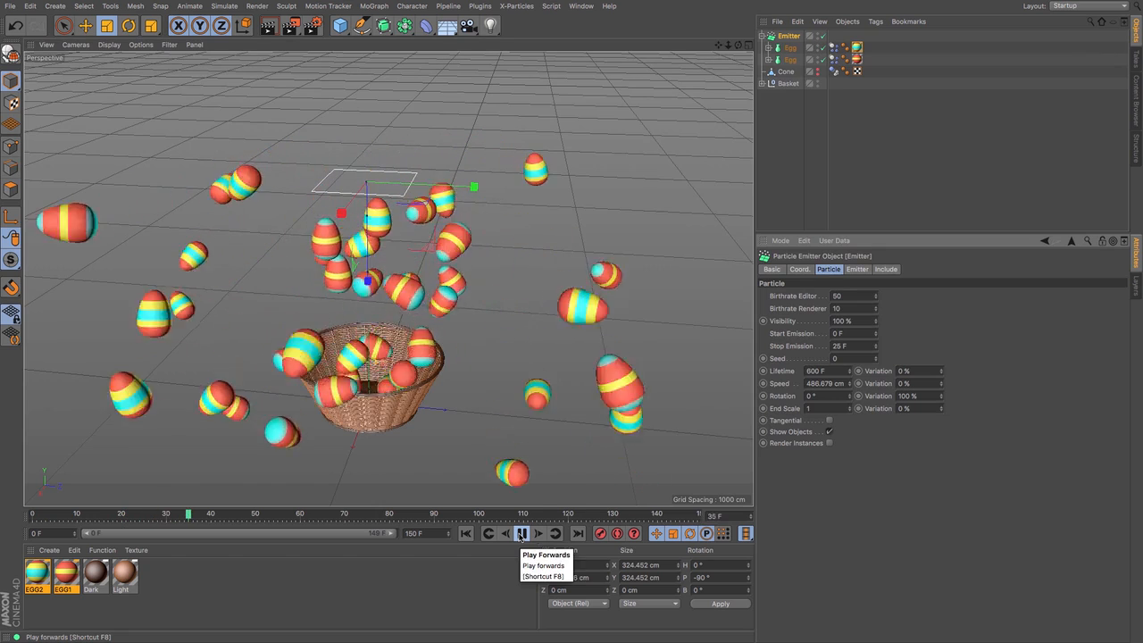
left_click(521, 533)
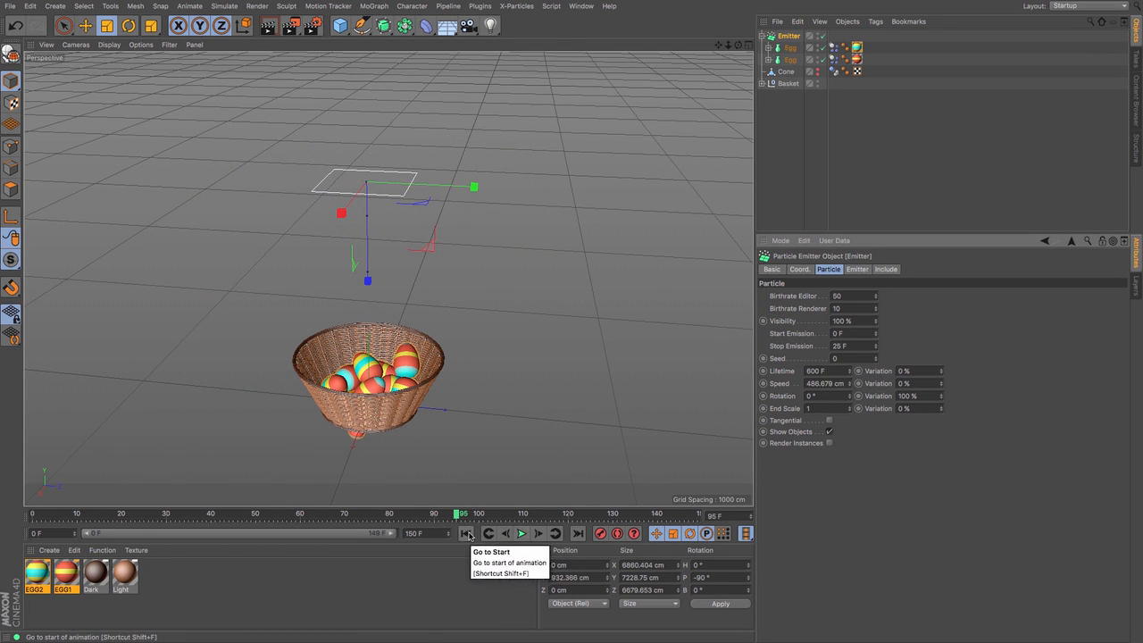
Restore the Emitter's Birthrate Editor to 10, set Stop Emission to 50 F and run the simulation to about frame 140
left_click(465, 533)
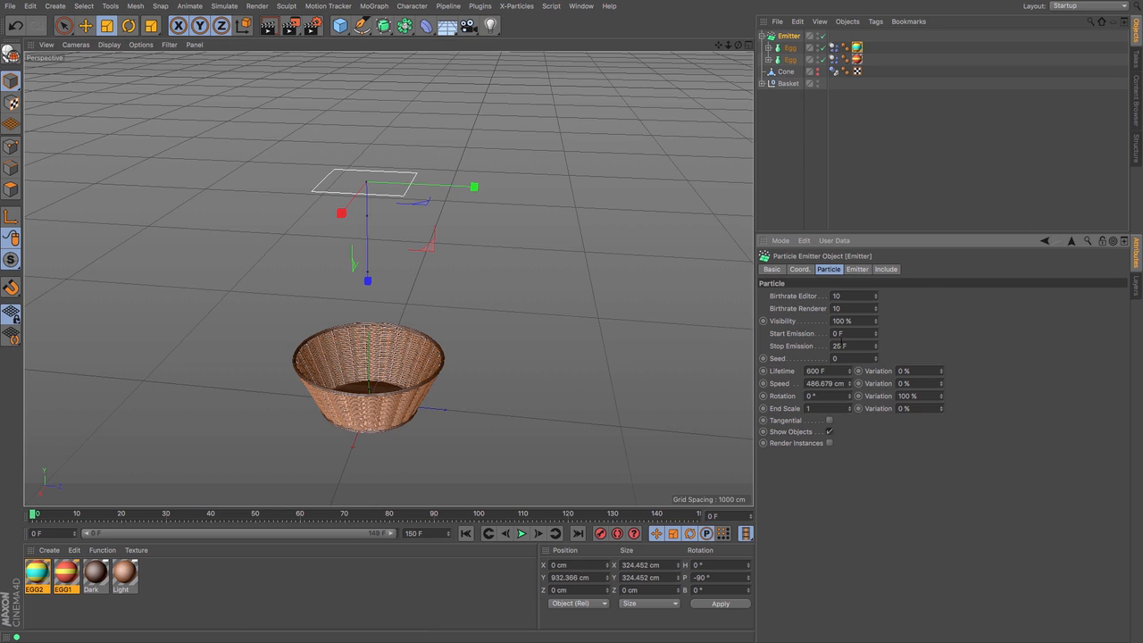
left_click_drag(841, 346, 748, 335)
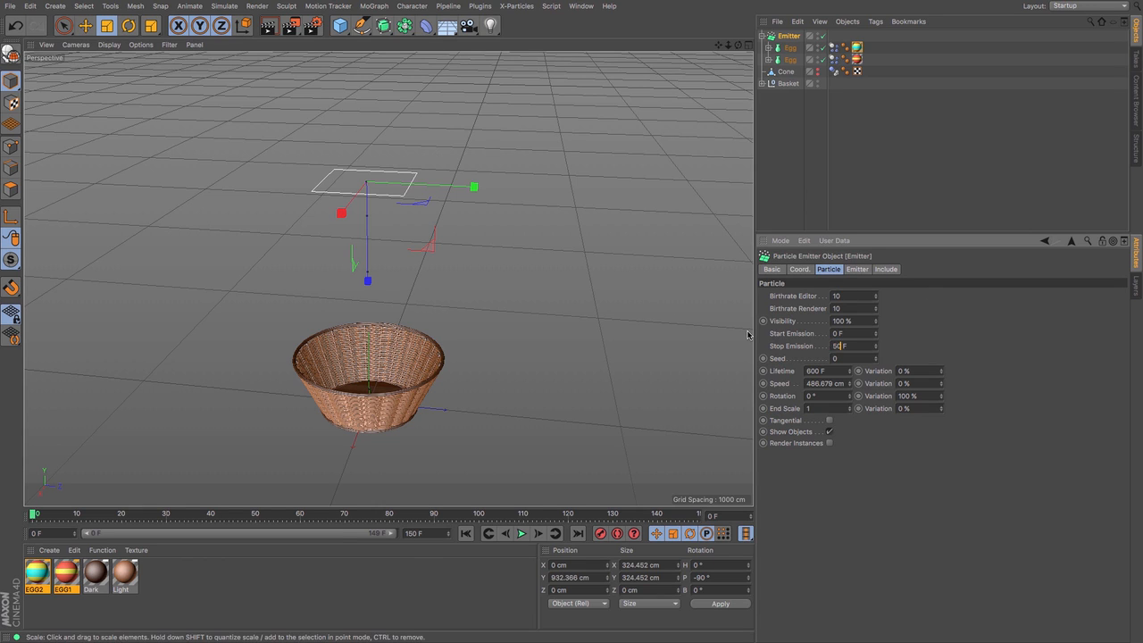
left_click(521, 533)
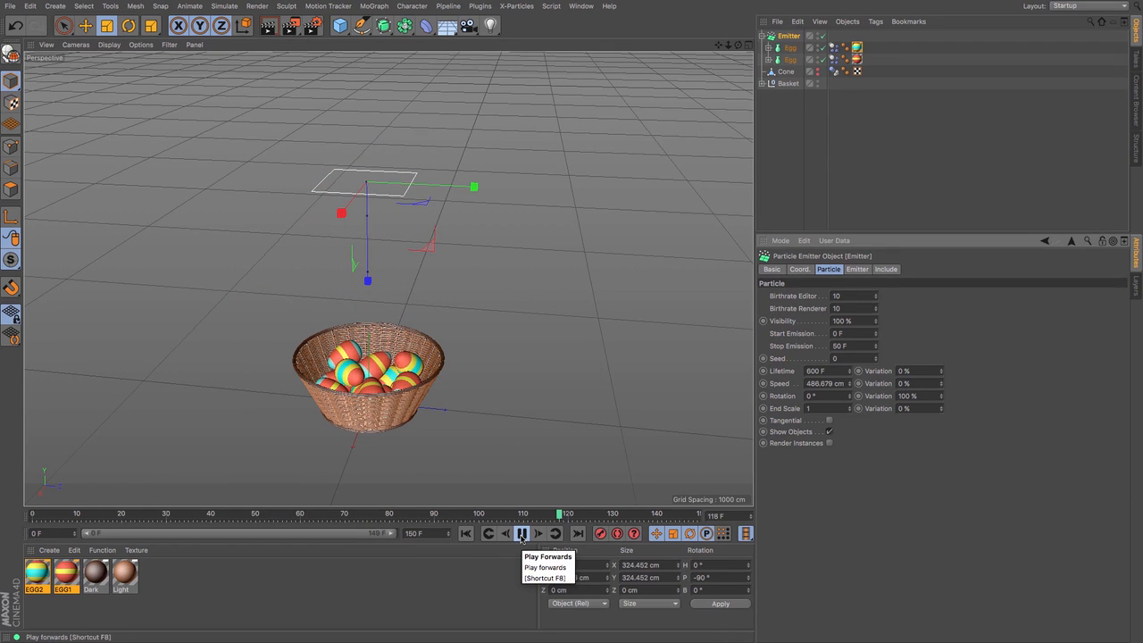
left_click(521, 533)
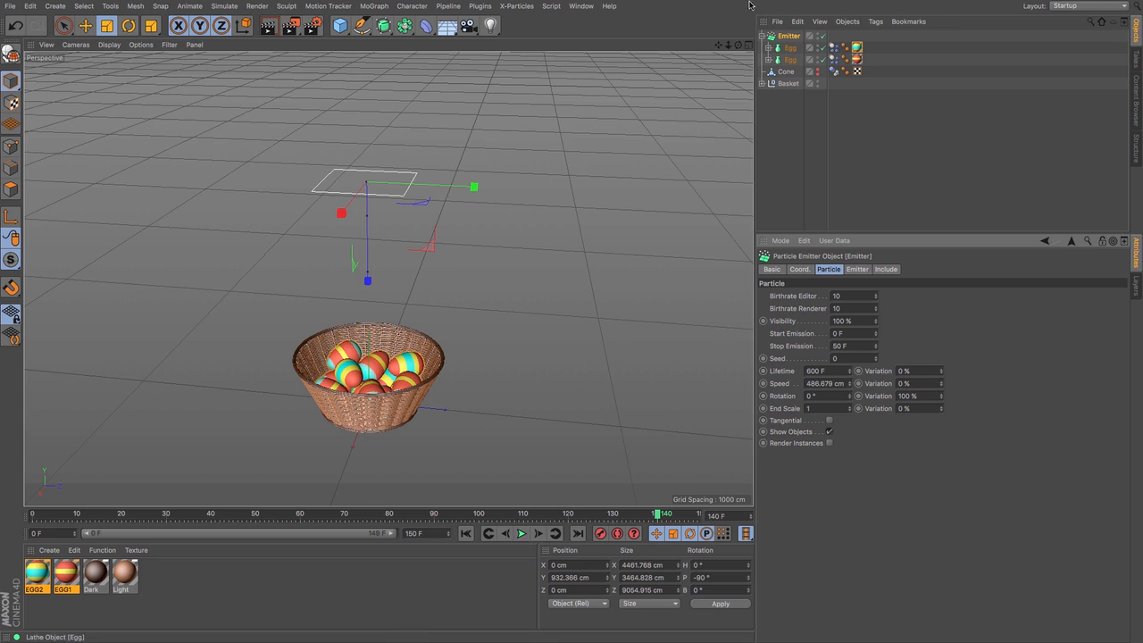
mouse_move(738, 47)
left_mouse_down()
mouse_move(679, 62)
mouse_move(738, 45)
left_mouse_up()
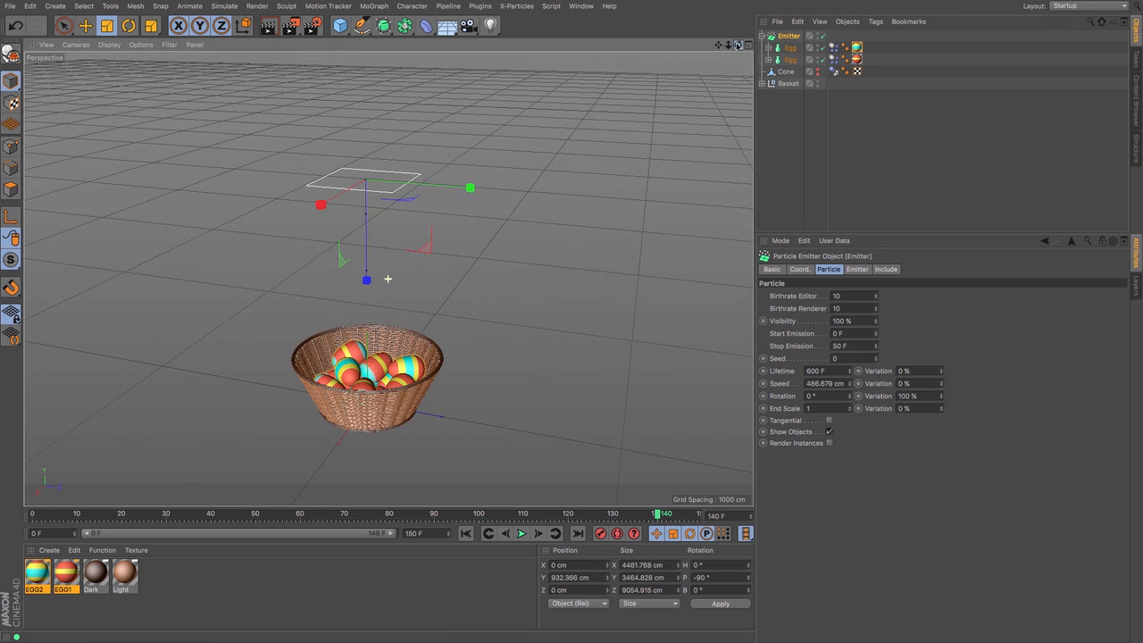
Set the Emitter's Stop Emission to 75 F and play the simulation from the start
left_click_drag(840, 346, 788, 337)
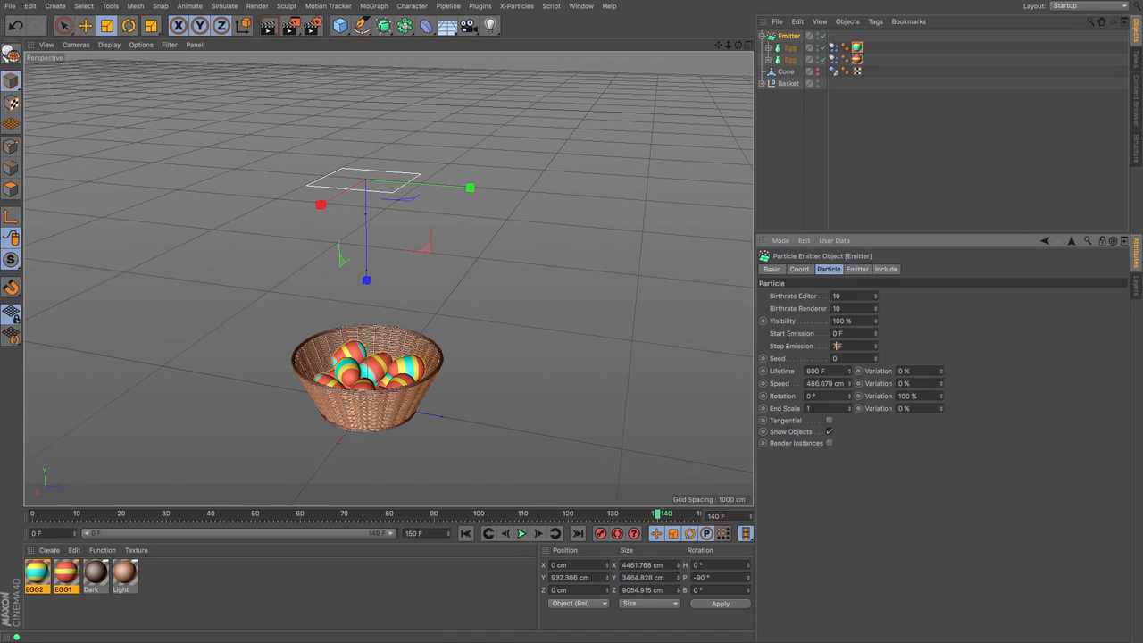
left_click(465, 533)
left_click(522, 533)
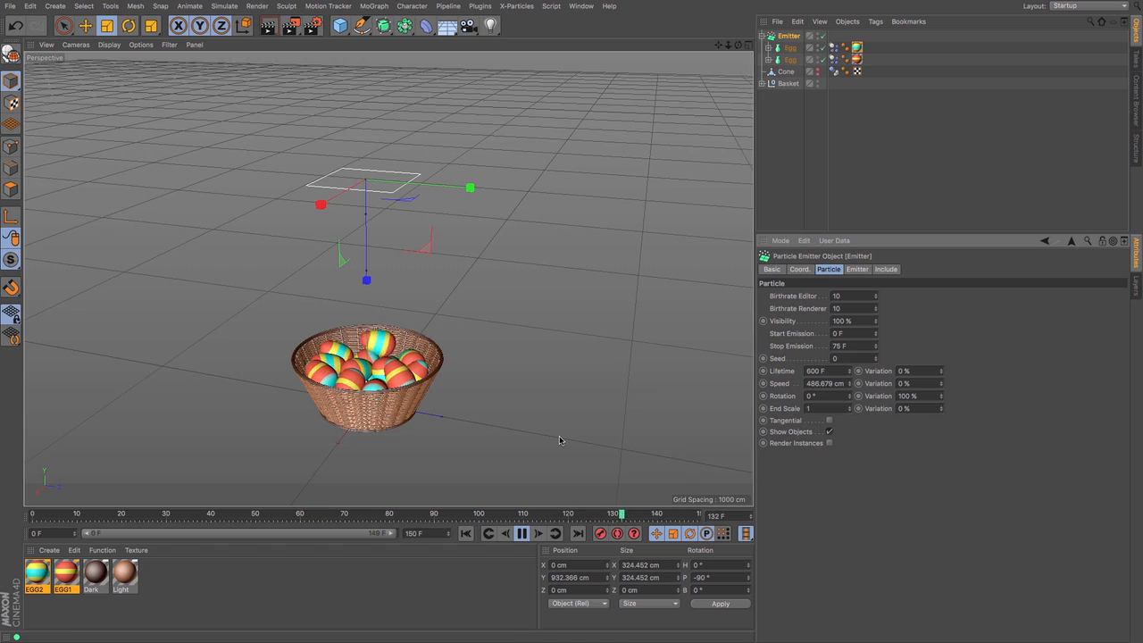
left_click(523, 533)
Lower the Emitter to a Y position of about 570 cm and run the simulation from the start to about frame 143
left_click(465, 533)
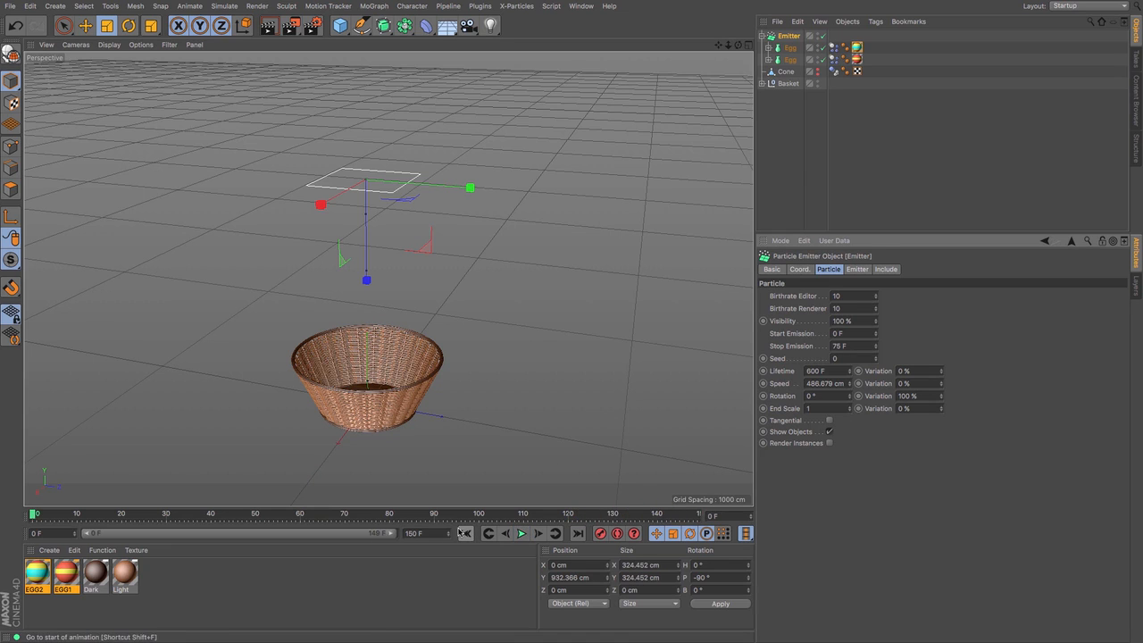
key("e")
left_click_drag(367, 273, 381, 365)
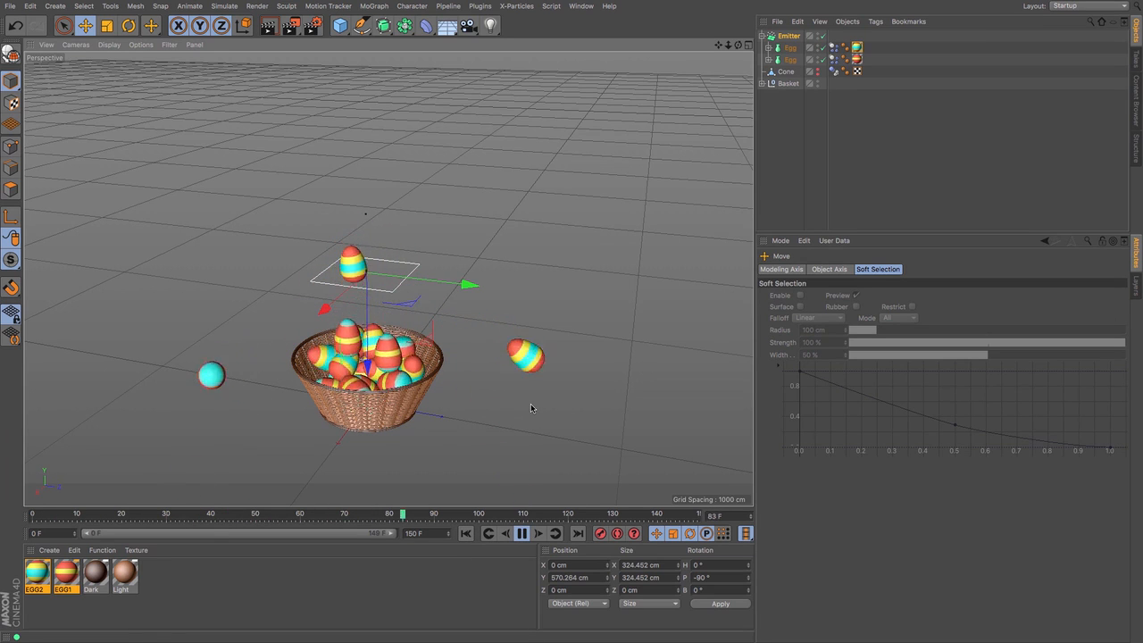
left_click(523, 534)
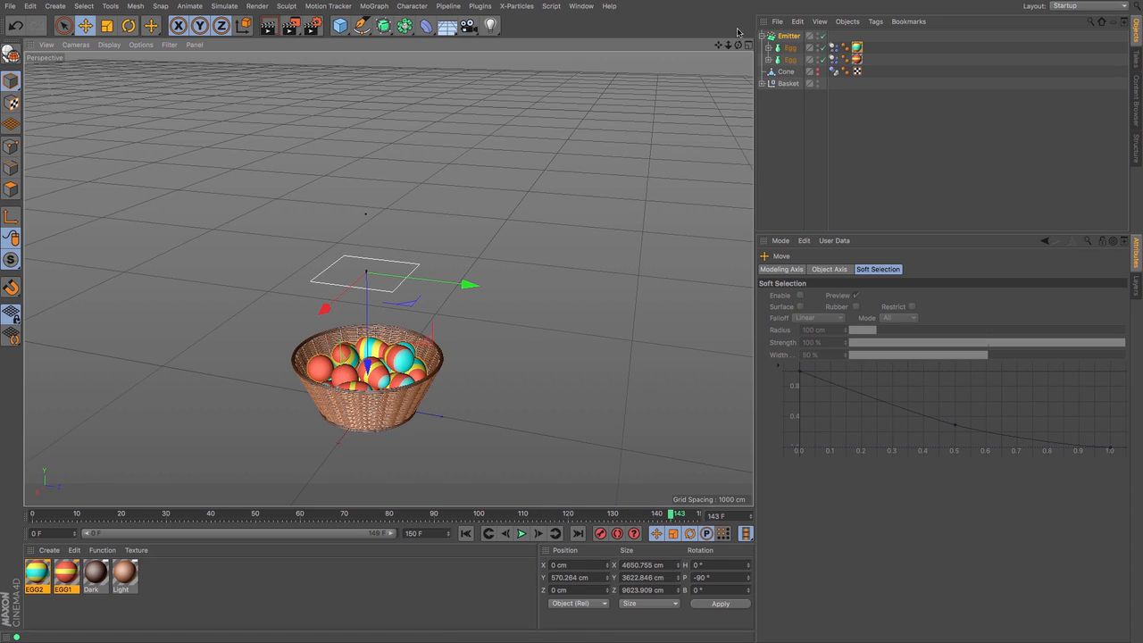
mouse_move(738, 44)
left_mouse_down()
mouse_move(775, 25)
mouse_move(778, 3)
mouse_move(778, 64)
mouse_move(776, 47)
mouse_move(729, 3)
mouse_move(730, 45)
mouse_move(795, 42)
mouse_move(710, 46)
mouse_move(735, 63)
mouse_move(739, 52)
left_mouse_up()
left_click(773, 127)
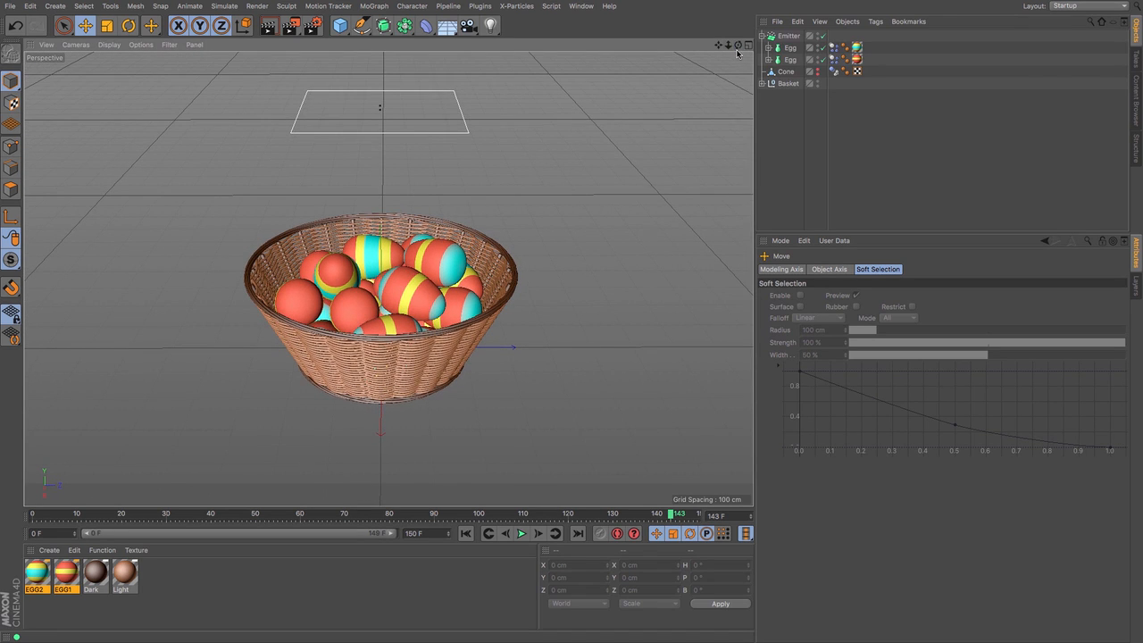
Search the Content Browser presets for LIGHTBOX and open the Lightbox.c4d scene
left_click(1135, 96)
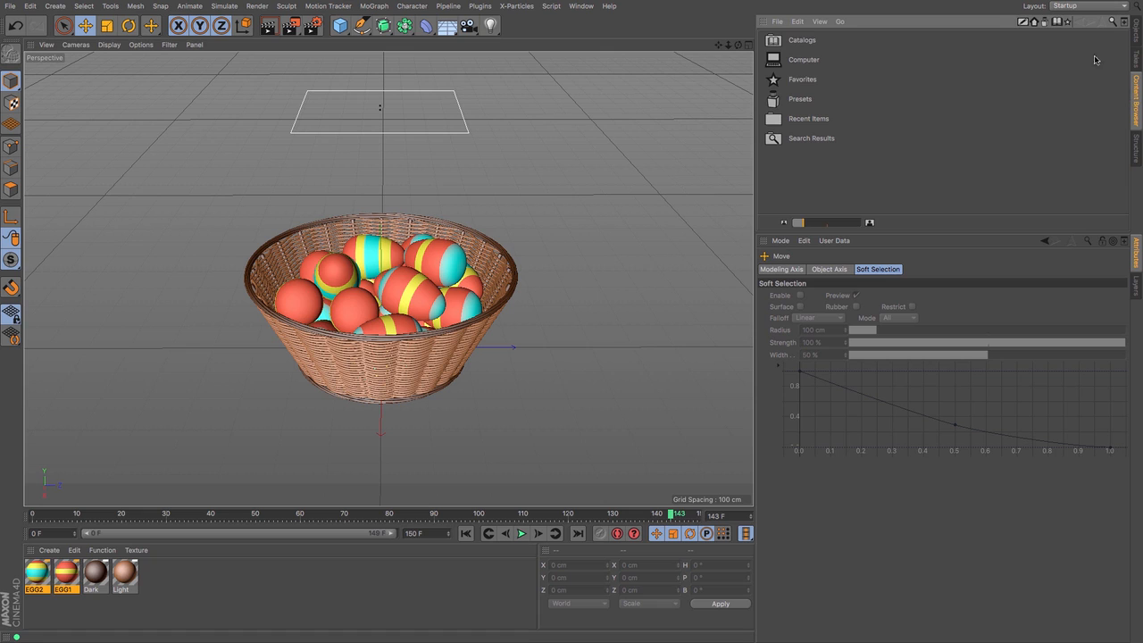
left_click(1113, 21)
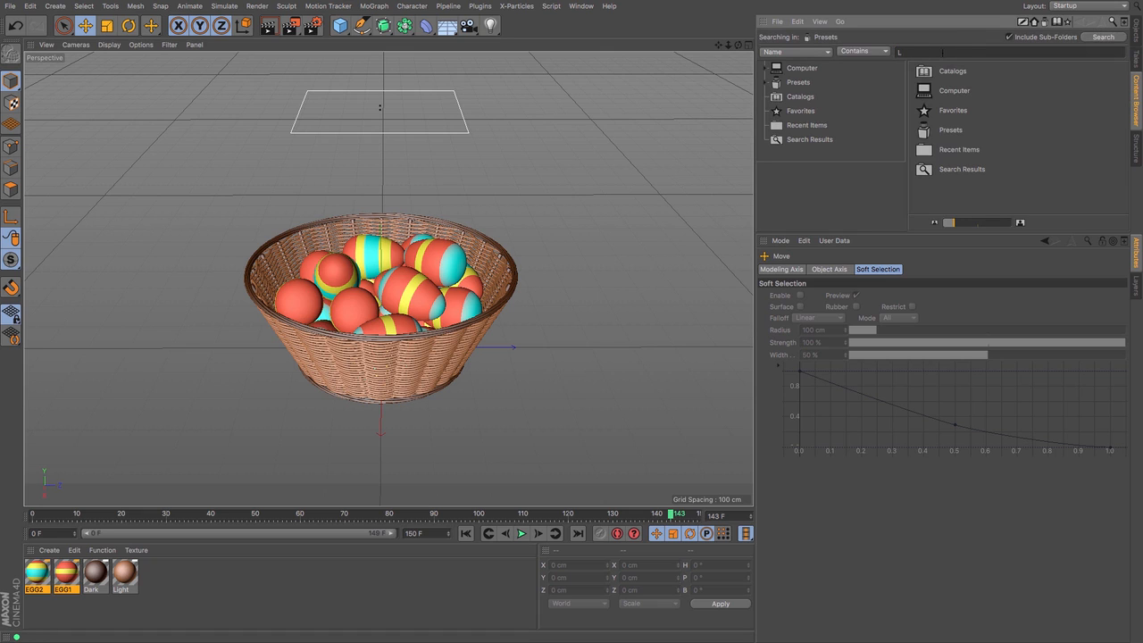
key("Return")
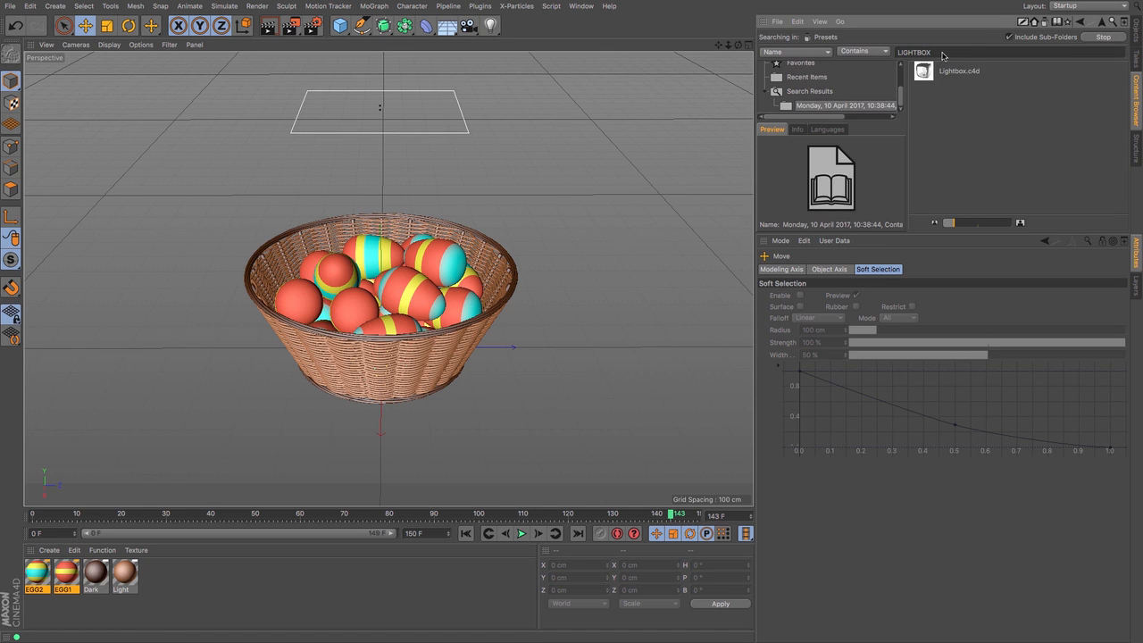
double_click(924, 71)
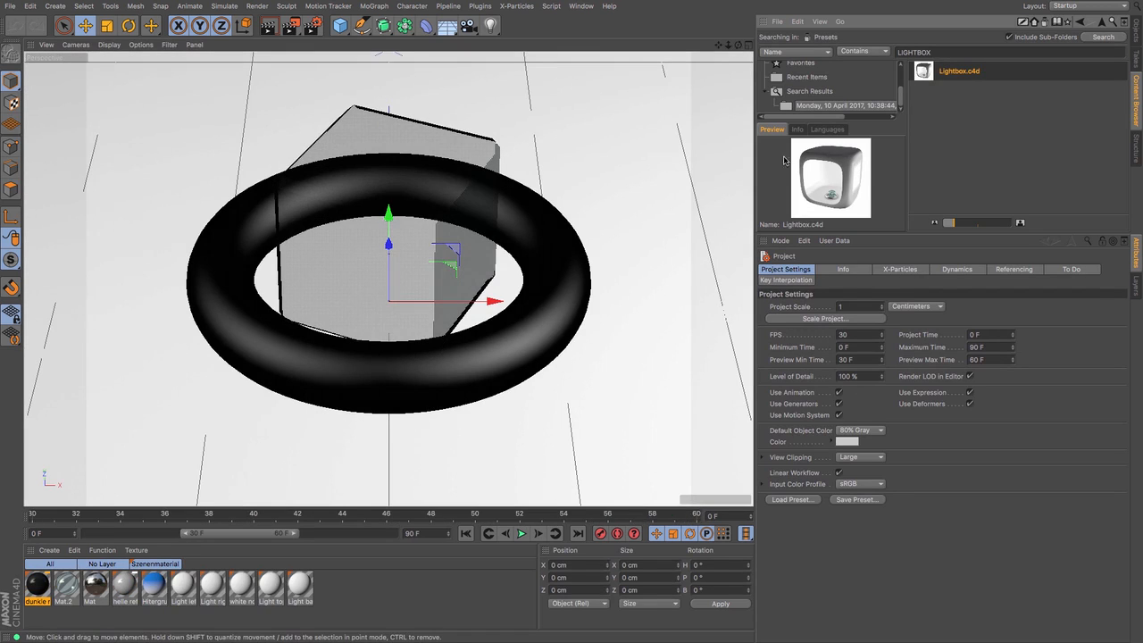
Delete the Testobjects null from the Lightbox scene
left_click(1138, 33)
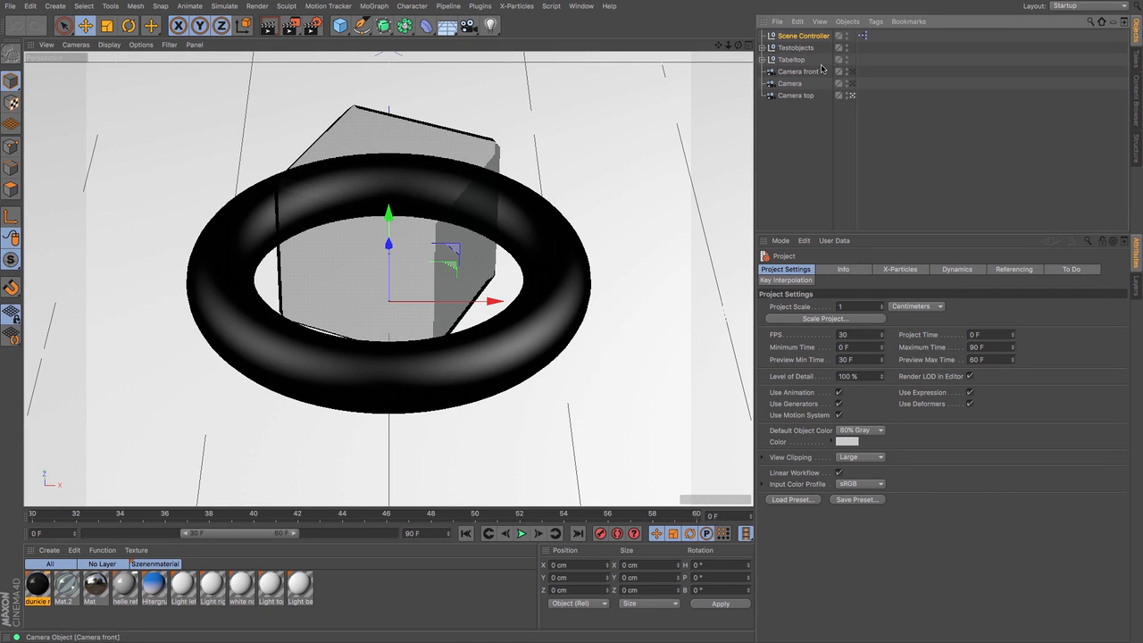
left_click(795, 47)
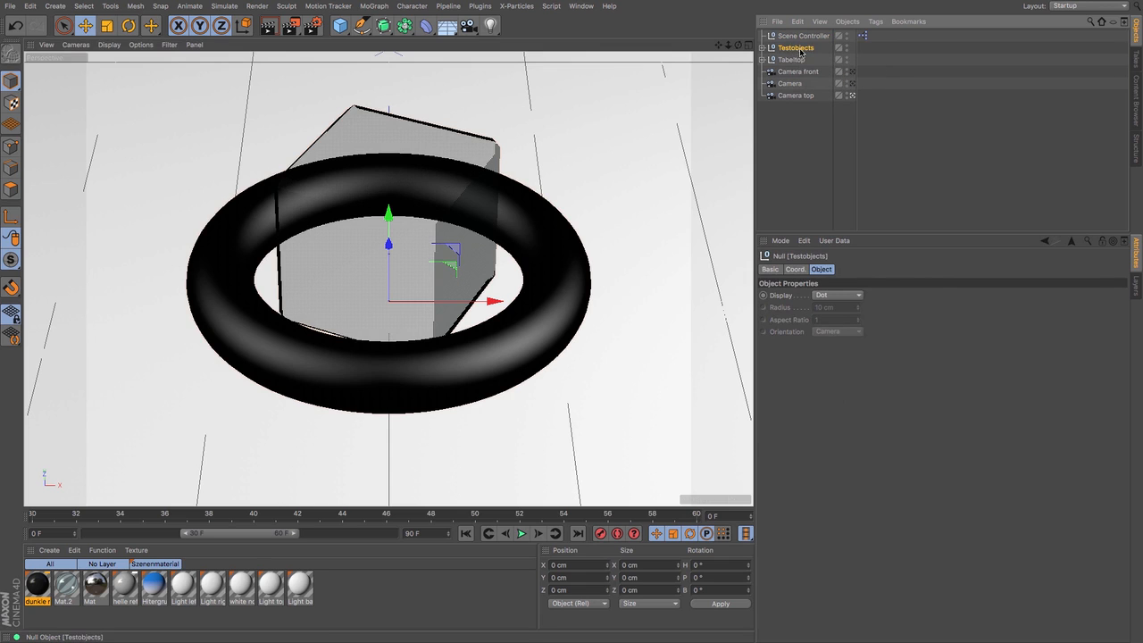
key("Delete")
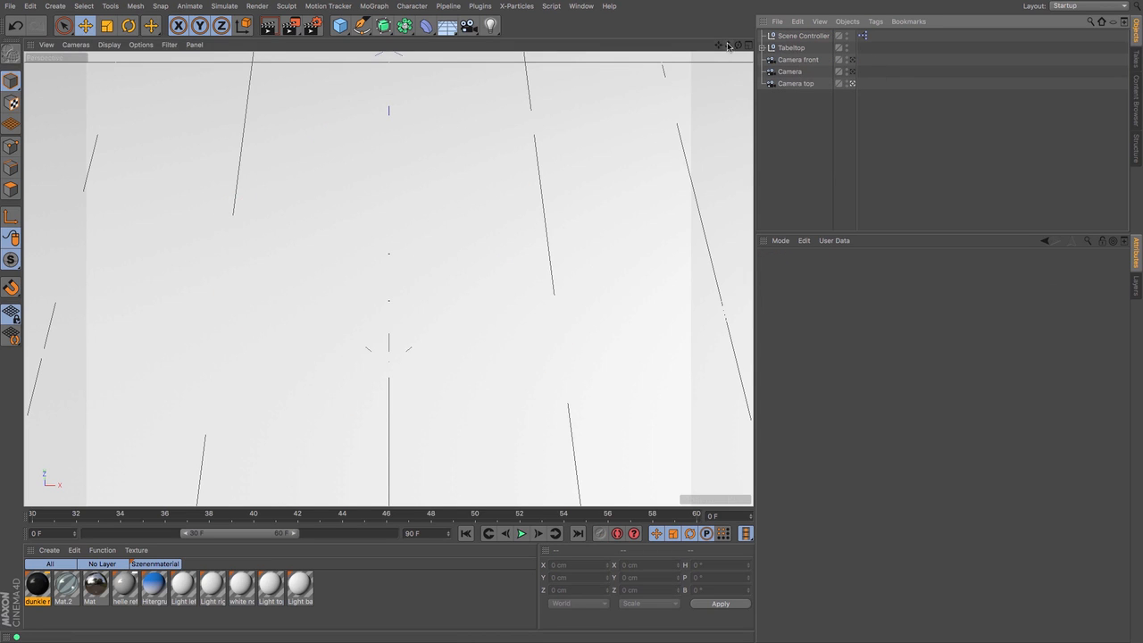
mouse_move(728, 46)
left_mouse_down()
mouse_move(625, 45)
mouse_move(692, 49)
mouse_move(661, 27)
mouse_move(616, 58)
mouse_move(500, 22)
mouse_move(465, 49)
mouse_move(649, 37)
mouse_move(679, 107)
mouse_move(687, 45)
mouse_move(736, 29)
left_mouse_up()
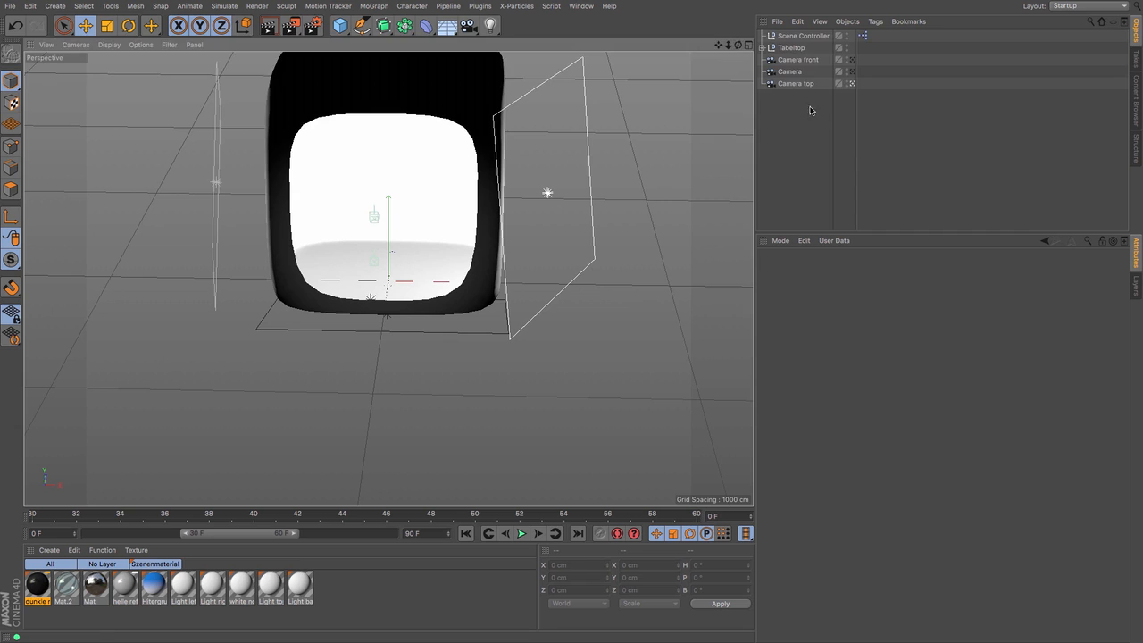
Copy the Scene Controller, Tabeltop and three cameras from the Lightbox scene into the Untitled 2 project
left_click(802, 36)
left_click_drag(825, 153, 761, 4)
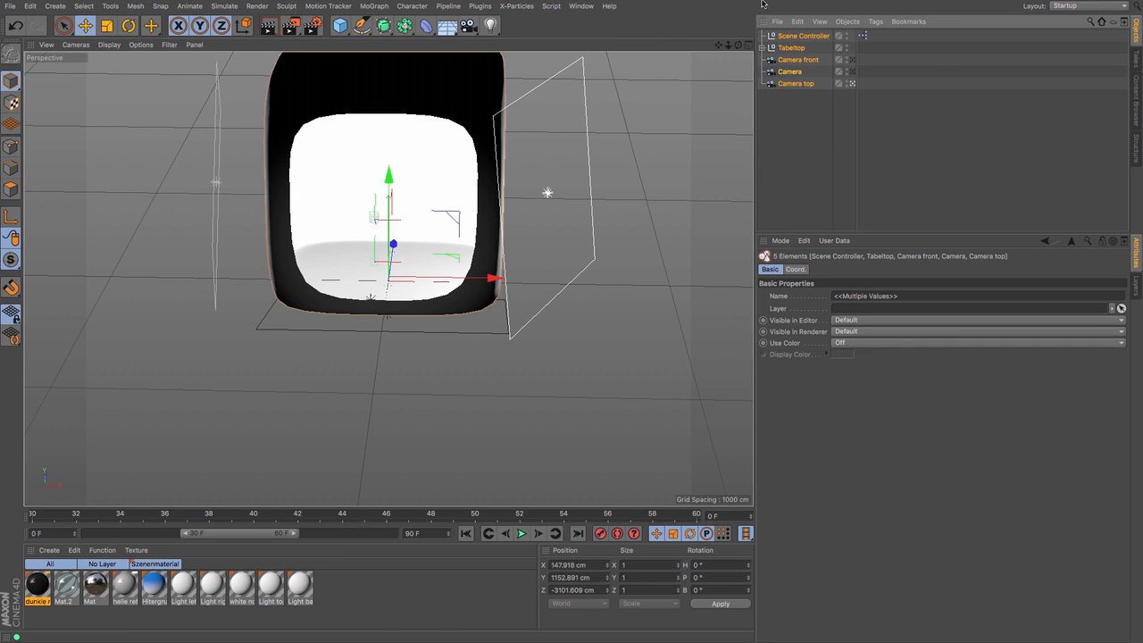
left_click(581, 6)
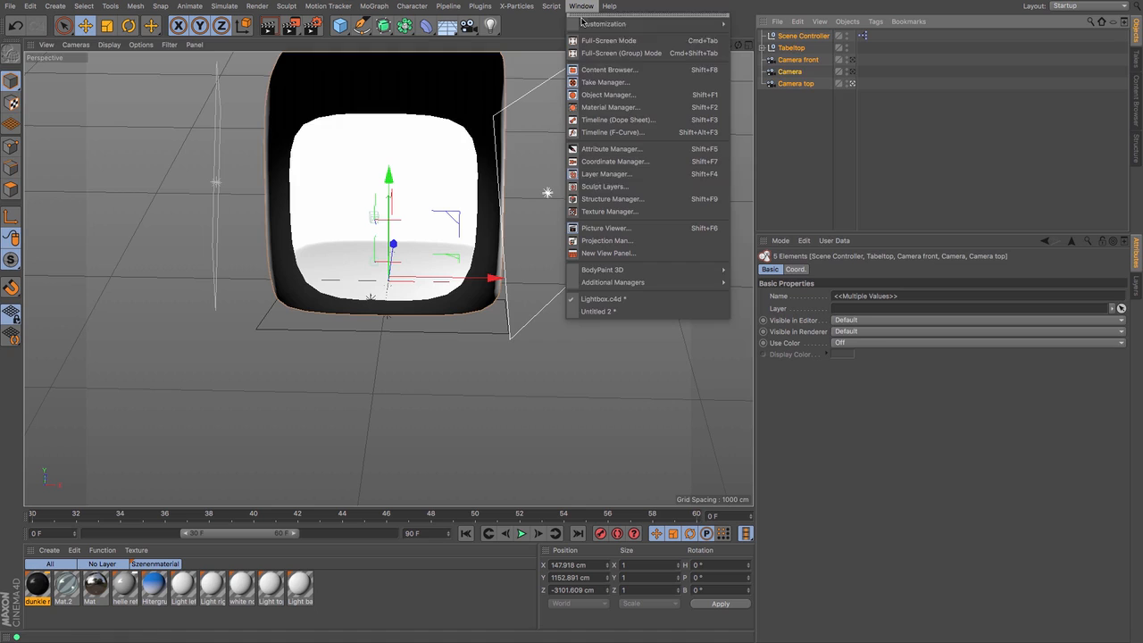
left_click(623, 312)
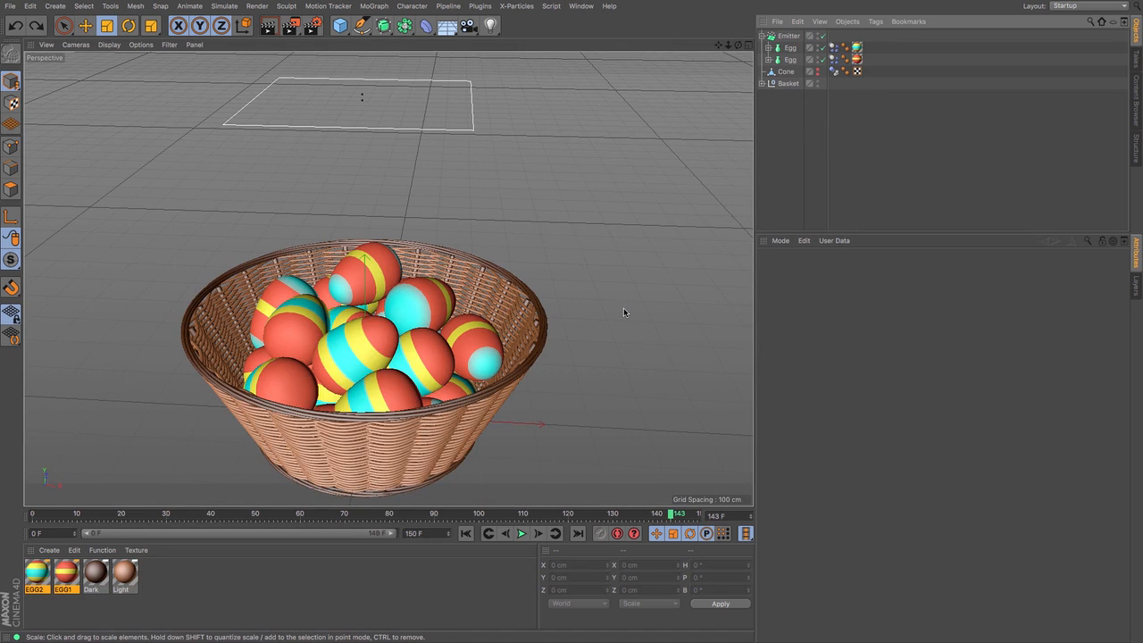
key("ctrl+v")
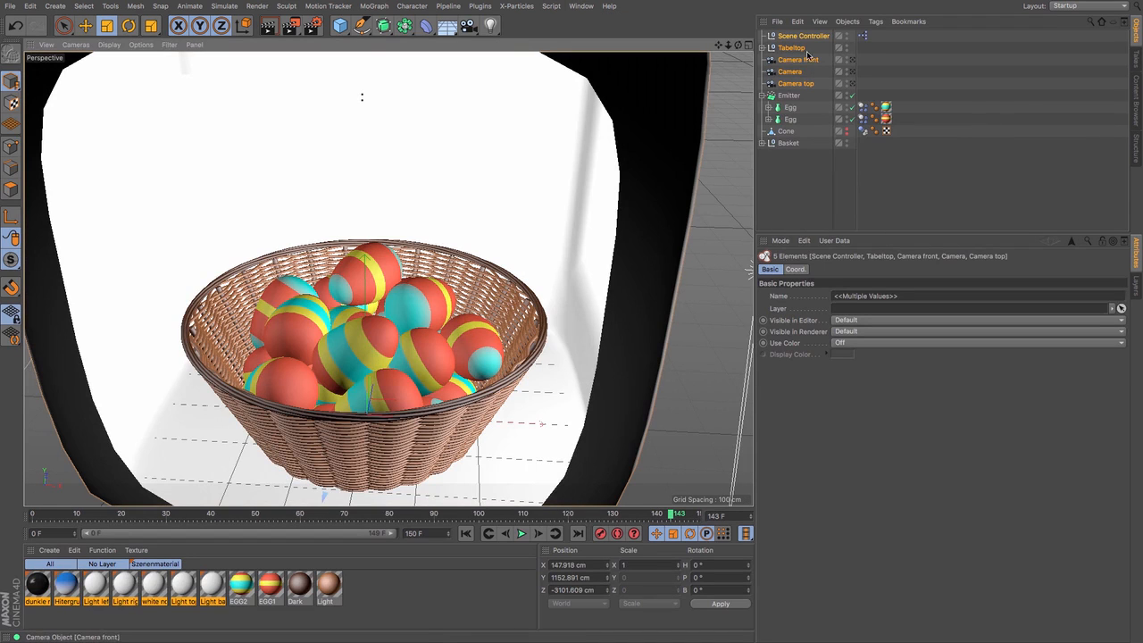
Scale the Tabeltop null up uniformly to about 197 % around the basket
left_click(791, 47)
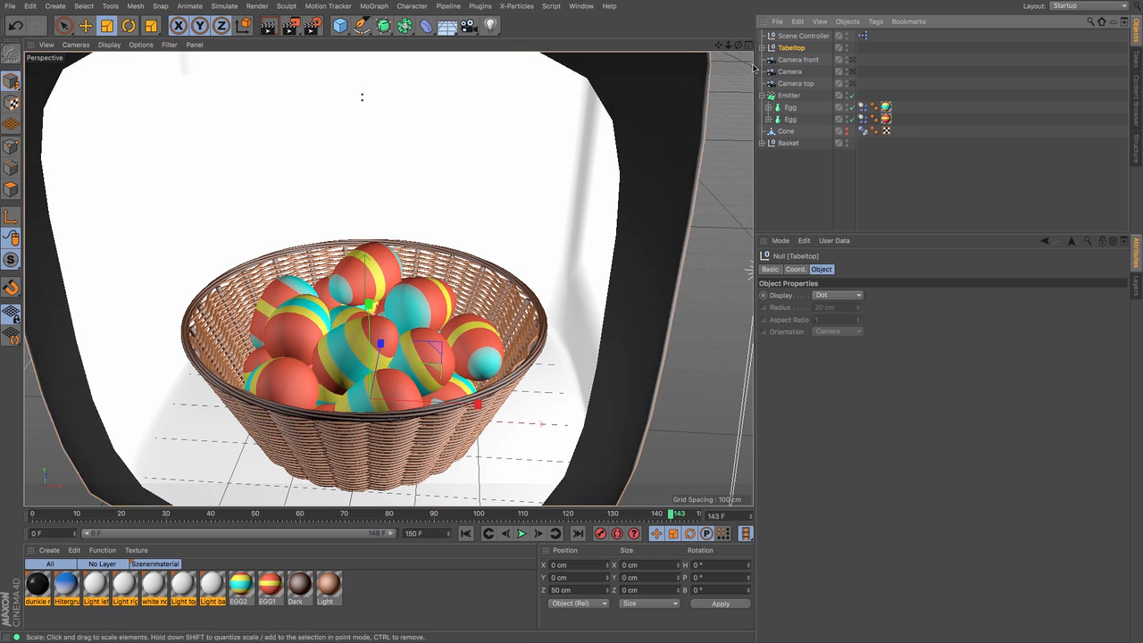
left_click(106, 27)
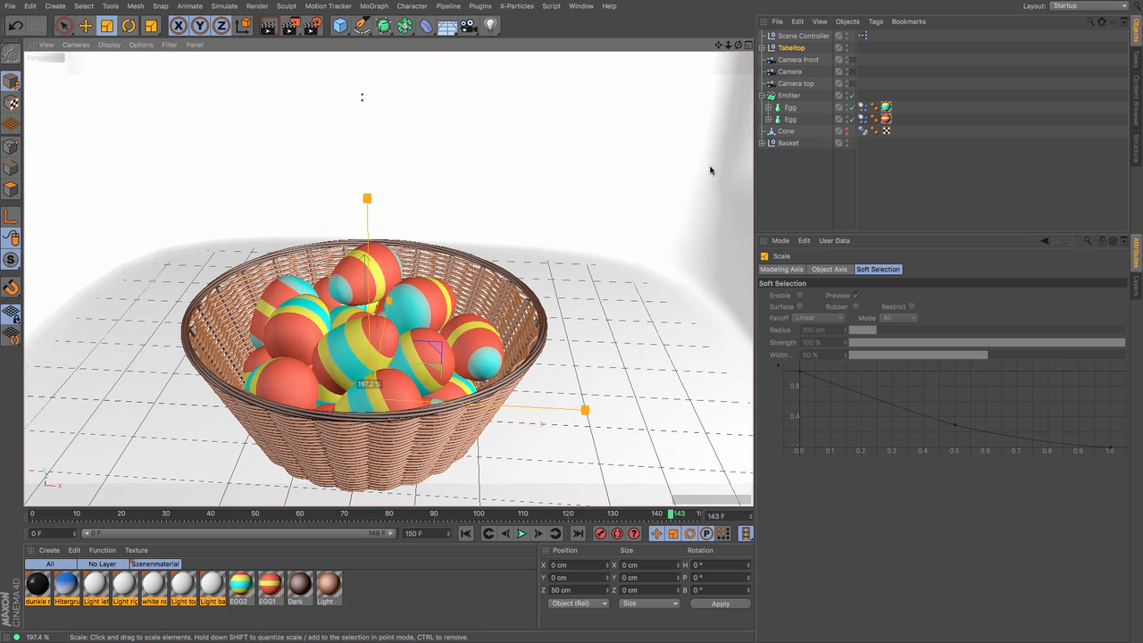
left_click_drag(738, 44, 740, 14)
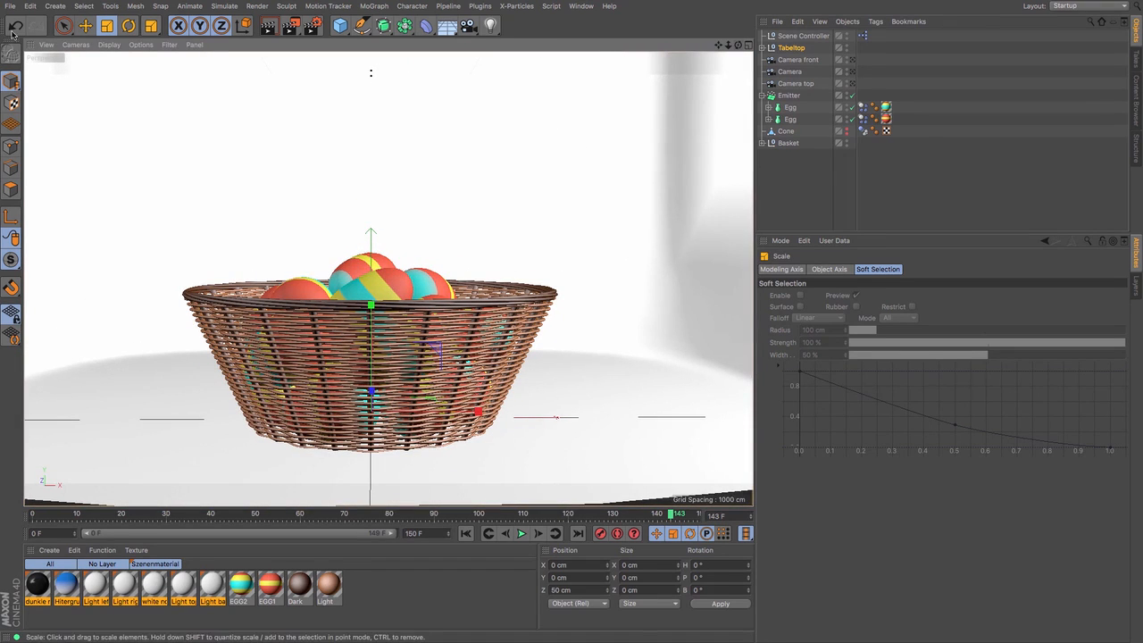
Move the Tabeltop down to a Y position of about -15.4 cm so its floor meets the basket's underside in the Front view
left_click(84, 26)
left_click_drag(370, 301, 373, 319)
key("F4")
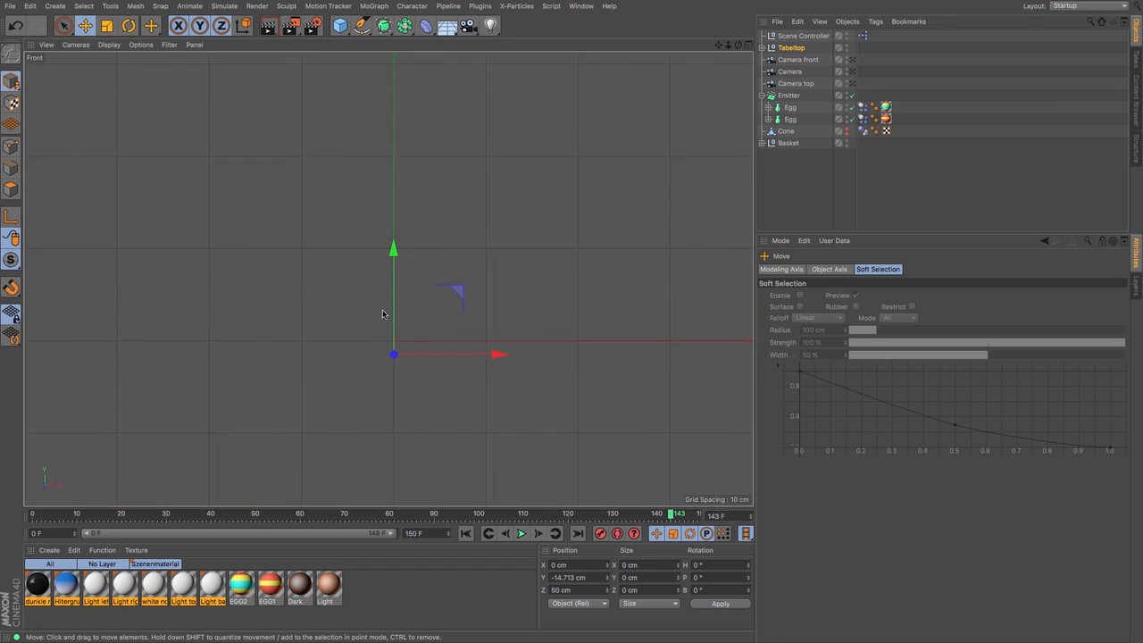
left_click_drag(394, 249, 394, 250)
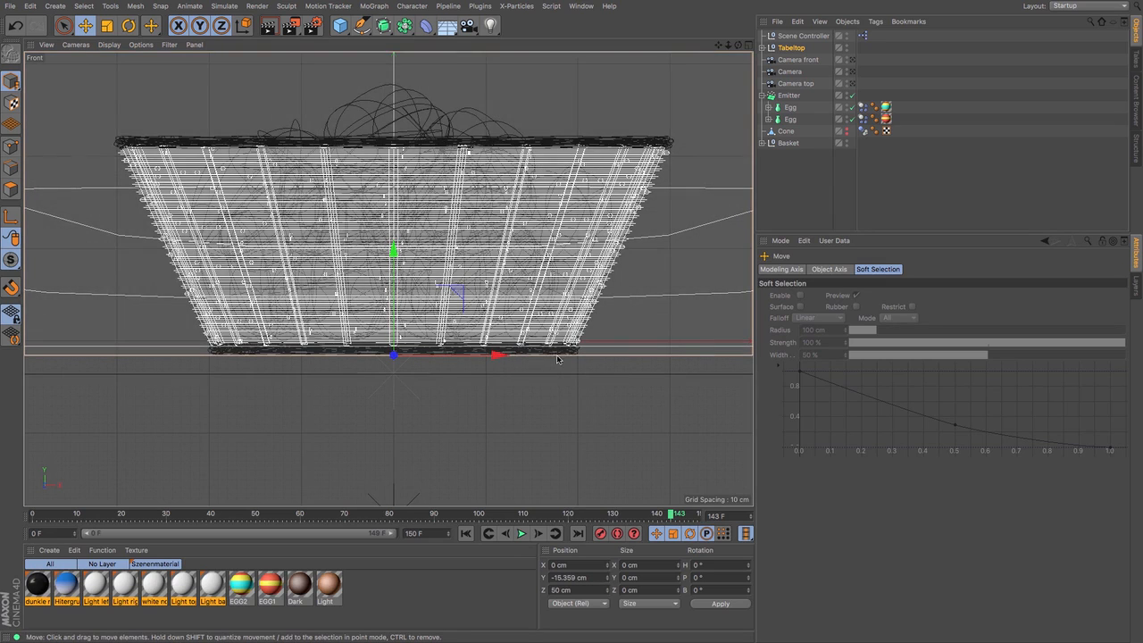
key("F1")
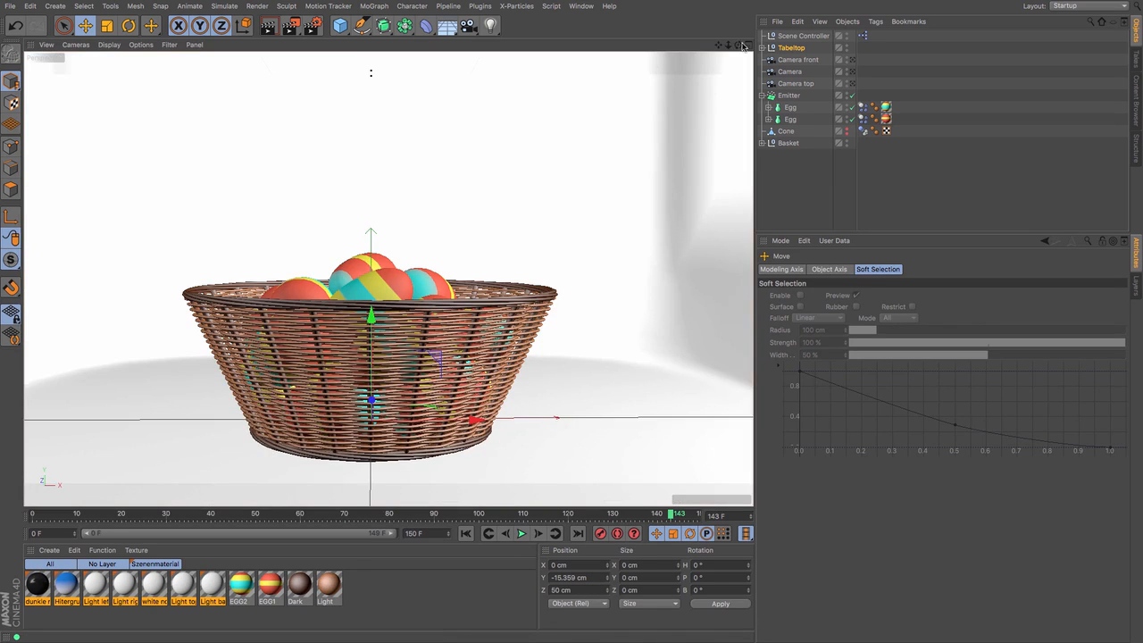
Frame the filled basket from slightly above and render the active view as a preview
mouse_move(739, 45)
left_mouse_down()
mouse_move(739, 114)
mouse_move(722, 112)
left_mouse_up()
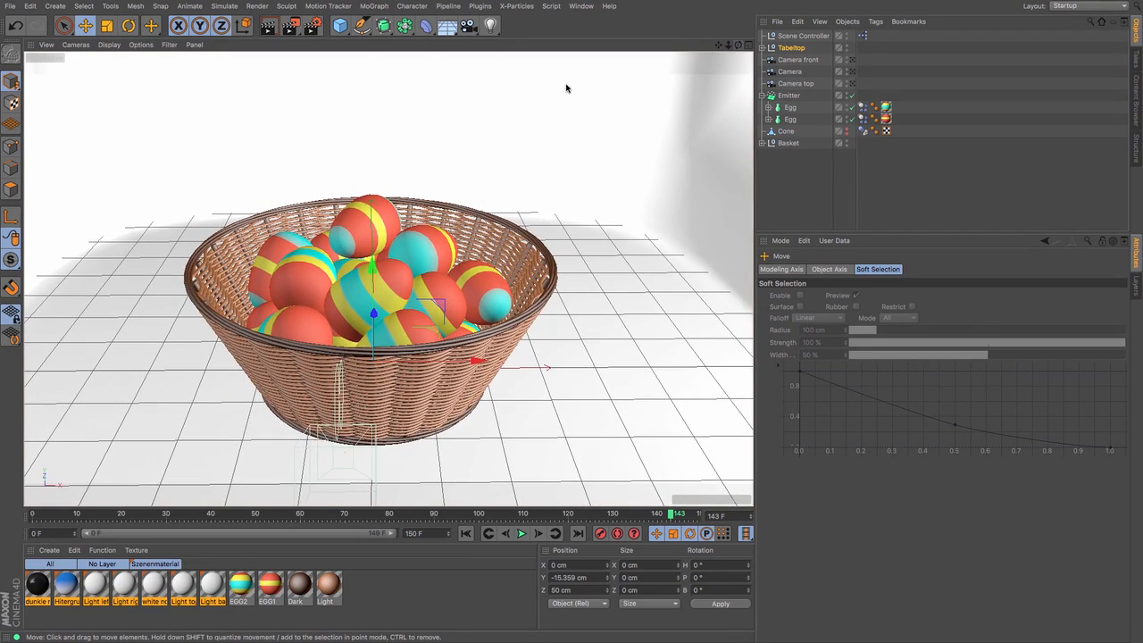
left_click_drag(739, 44, 720, 25)
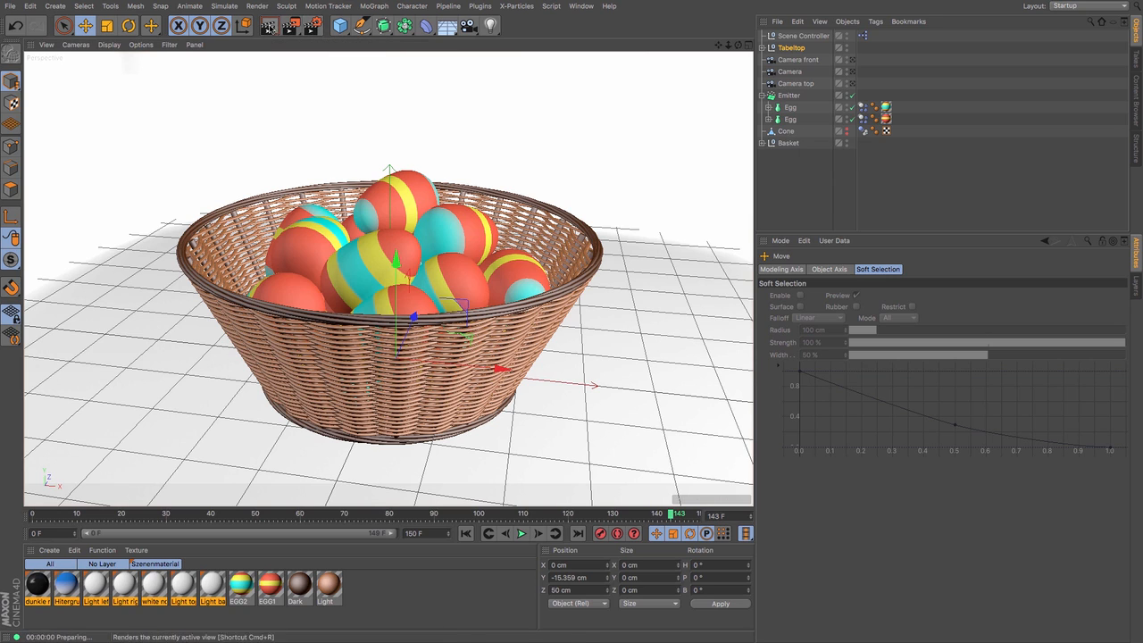
left_click(268, 25)
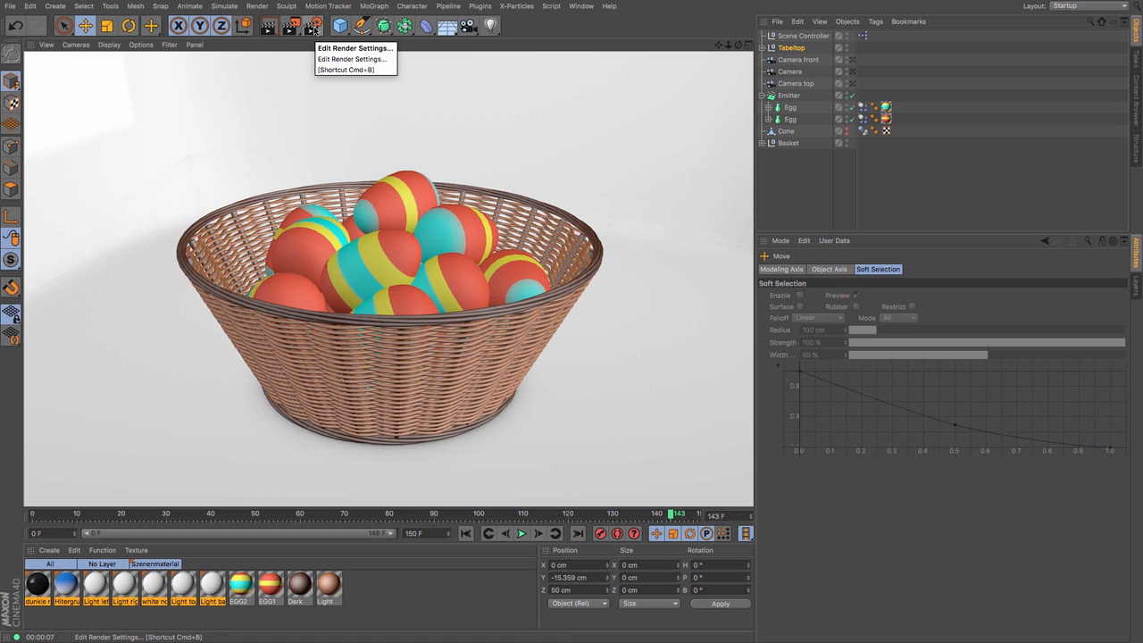
Add Ambient Occlusion and Global Illumination to the render settings and render the active view again
left_click(312, 26)
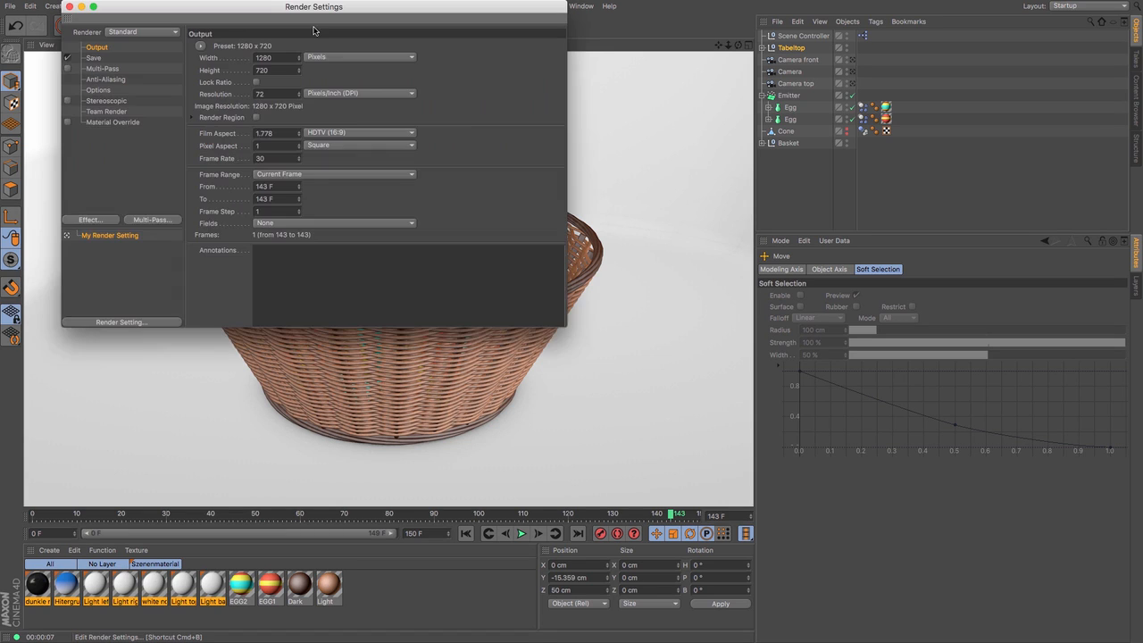
left_click(102, 224)
left_click(151, 295)
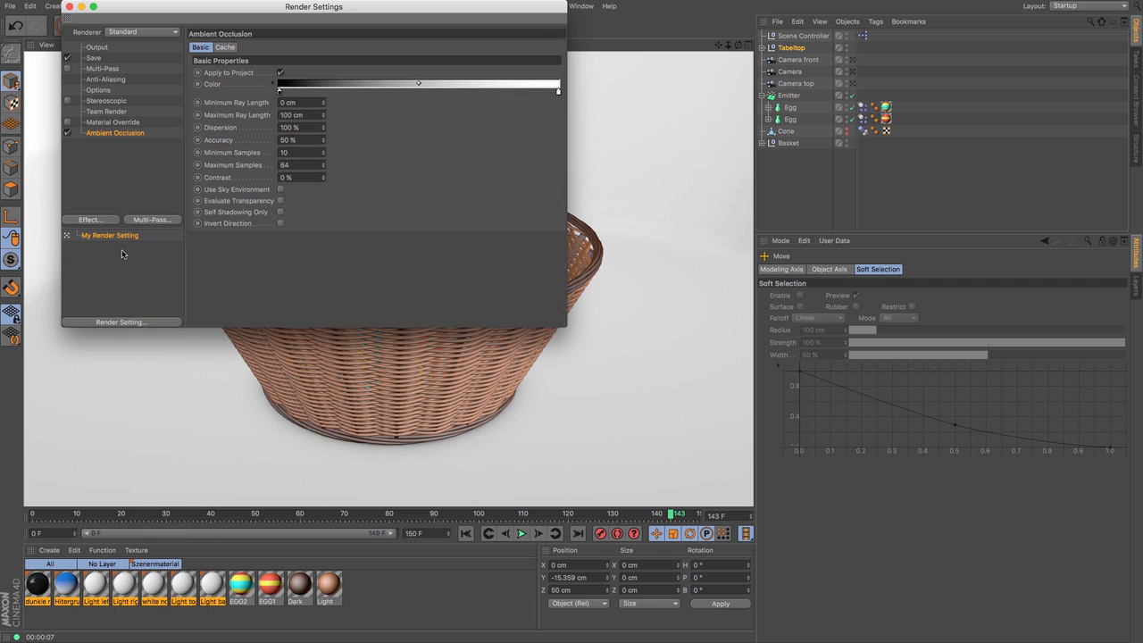
left_click(104, 222)
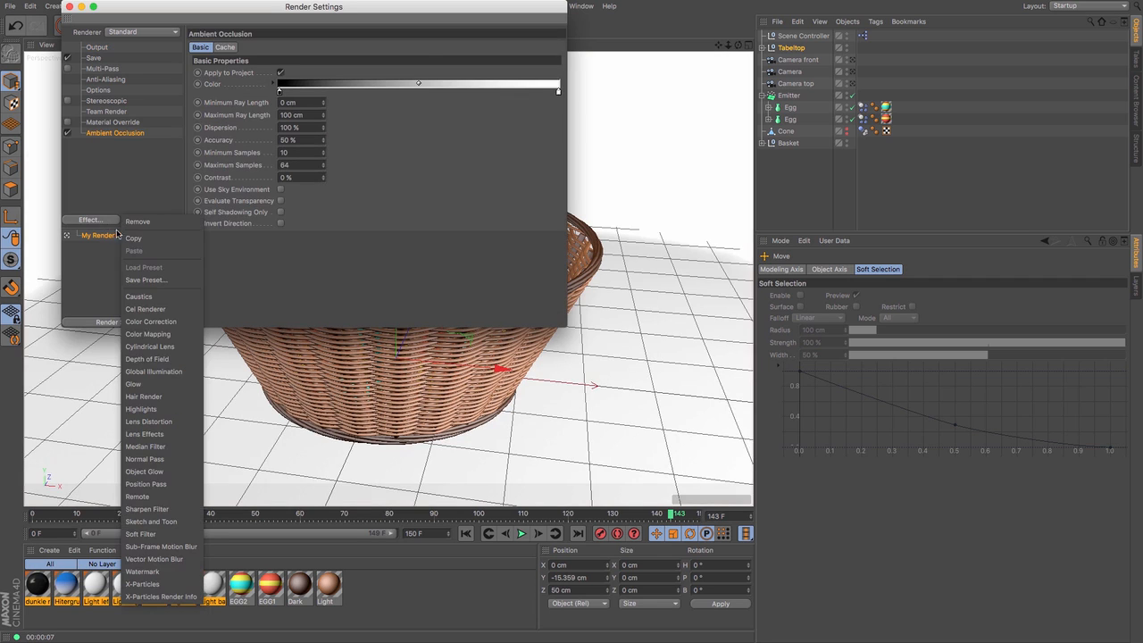
left_click(143, 370)
left_click(70, 6)
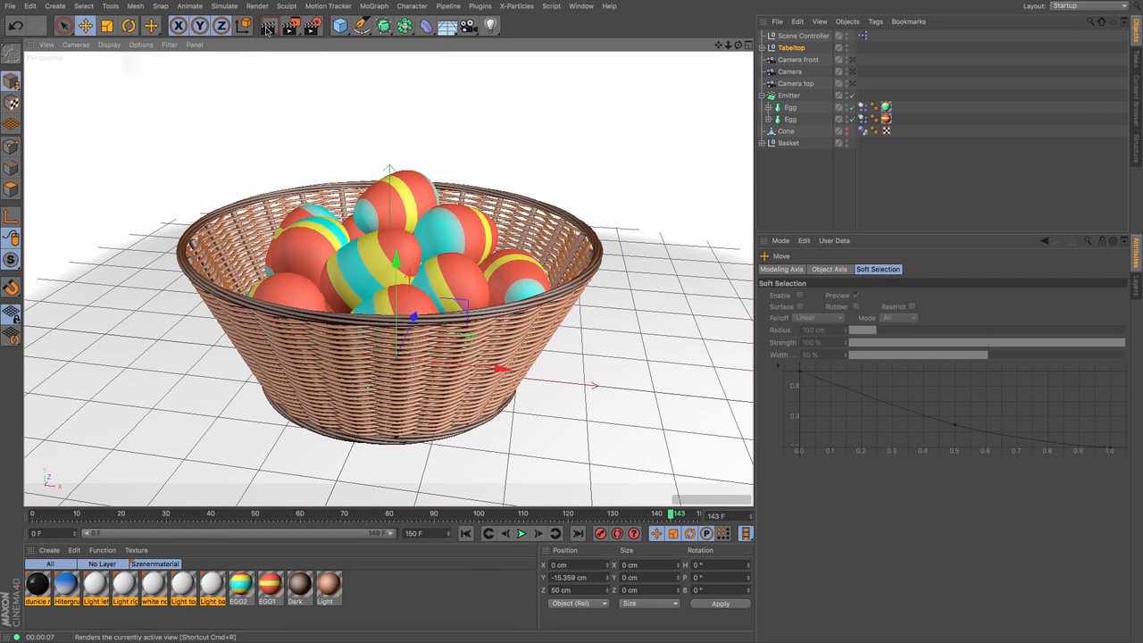
left_click(269, 26)
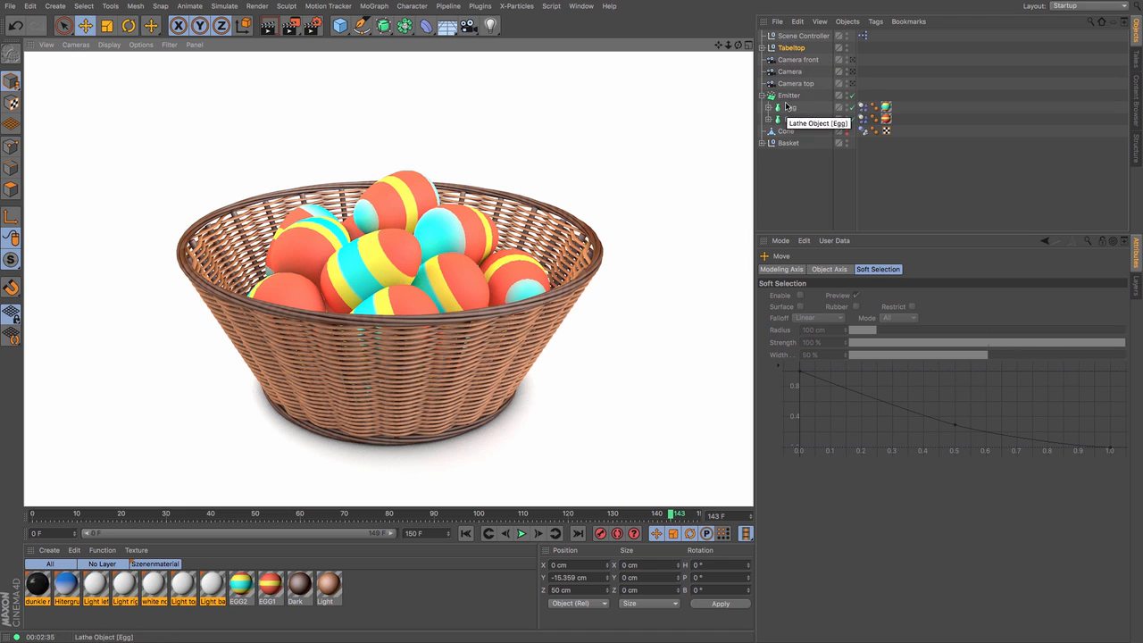
Lower the basket's top rim sweep to a Y position of about 154.7 cm and expand its child objects
left_click(787, 143)
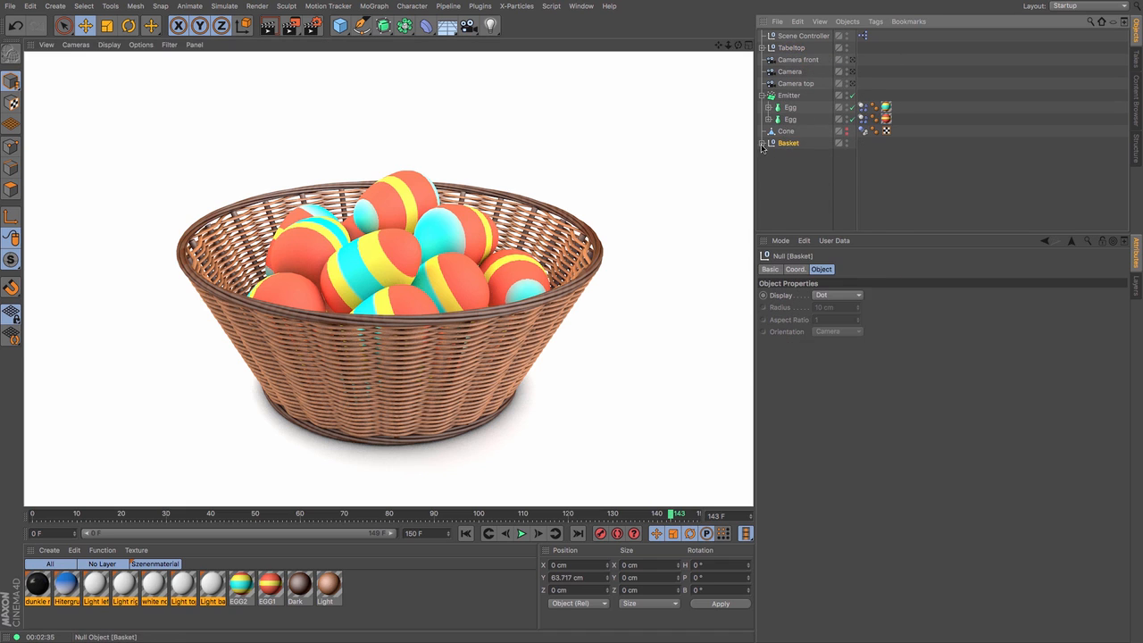
left_click(761, 143)
left_click(789, 167)
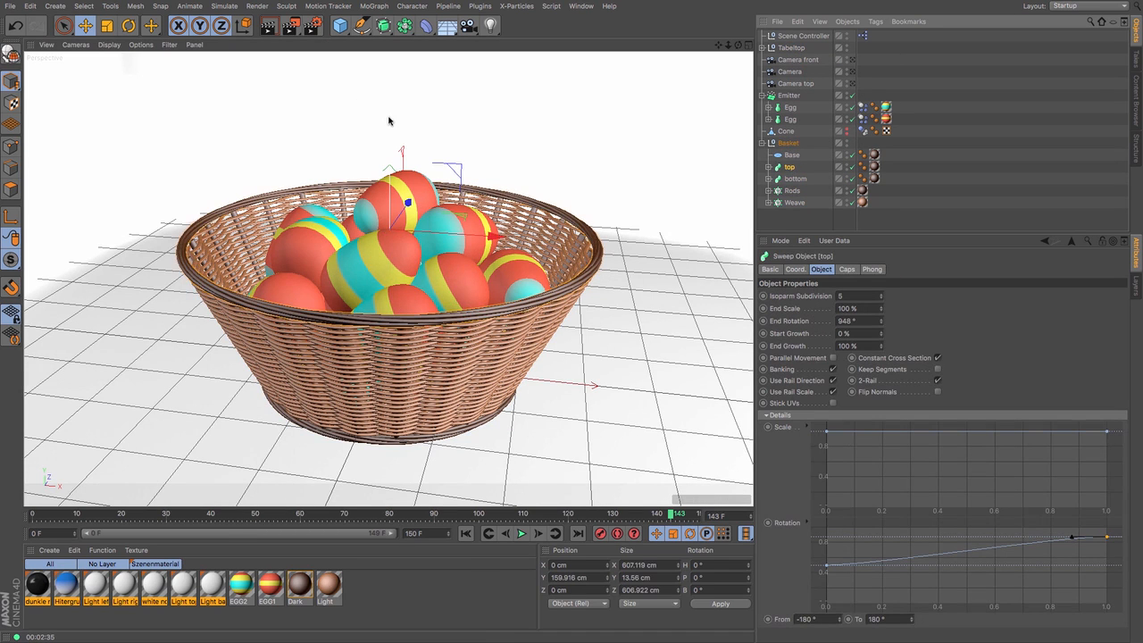
left_click_drag(388, 121, 389, 125)
left_click(767, 166)
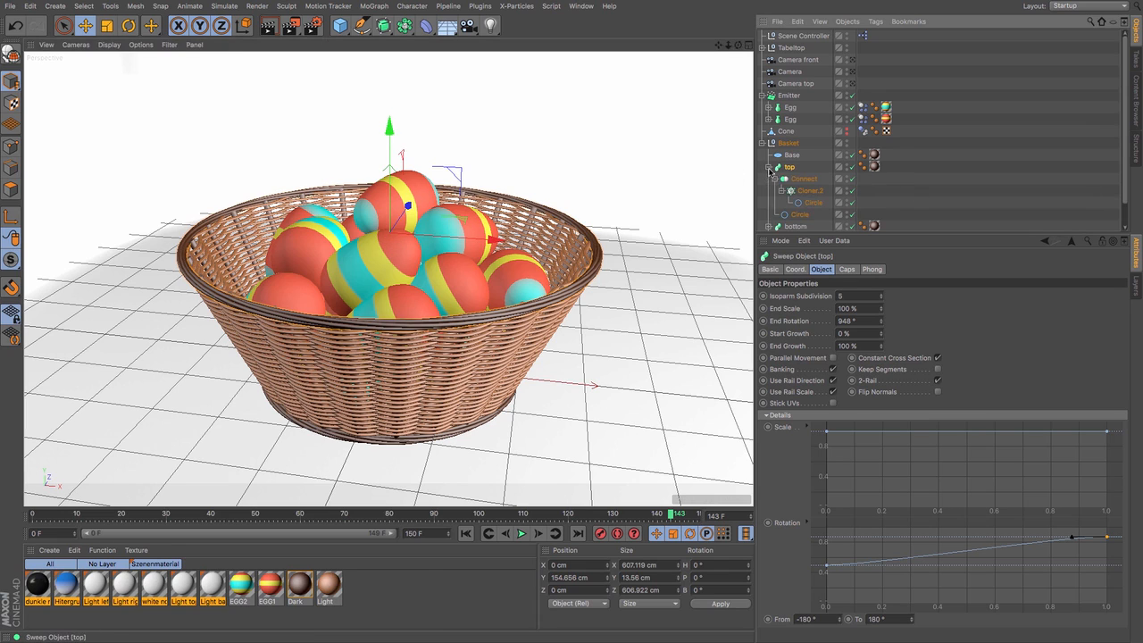
Set the basket top rim's path circle to a 292 cm radius and raise it to a Y position of about -4.1 cm
left_click(799, 215)
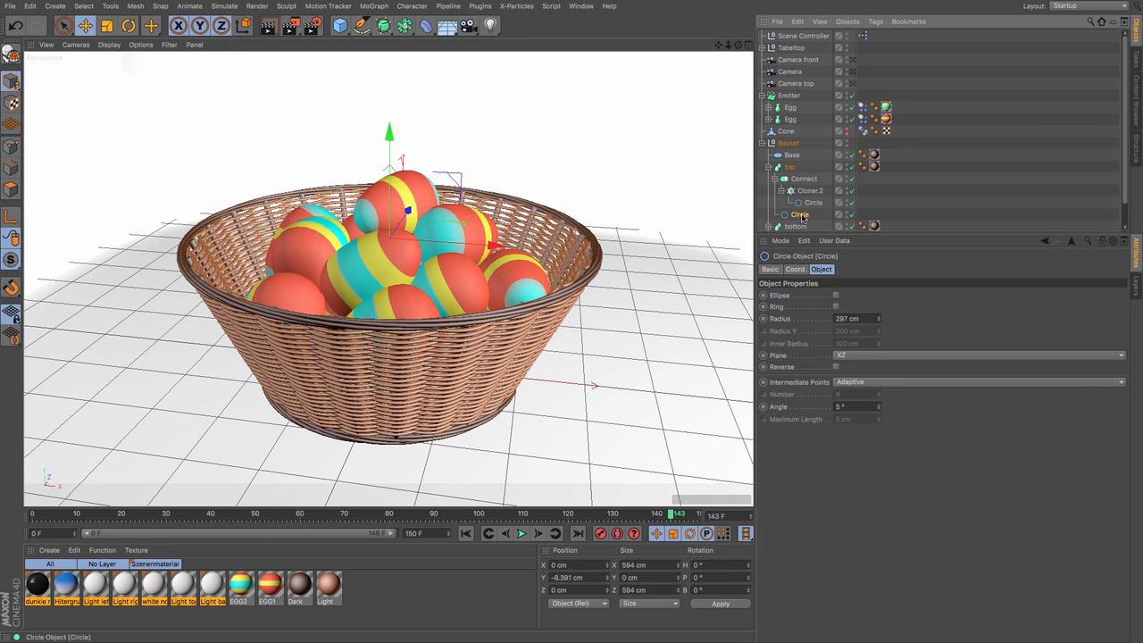
left_click(880, 321)
left_click(880, 322)
left_click(879, 322)
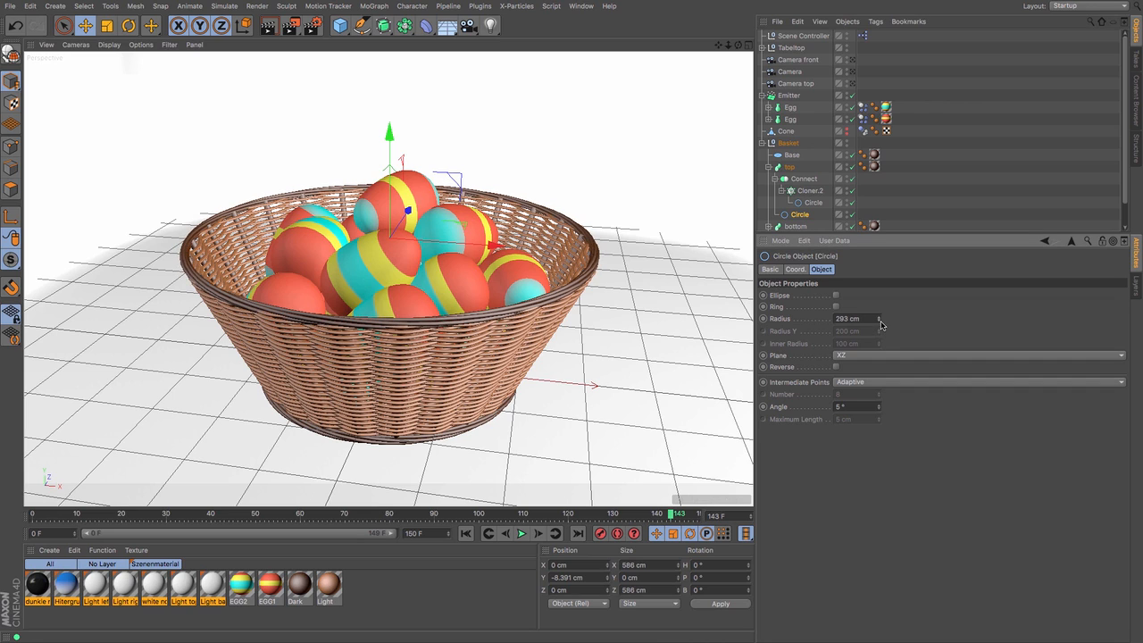
left_click(880, 322)
left_click(879, 322)
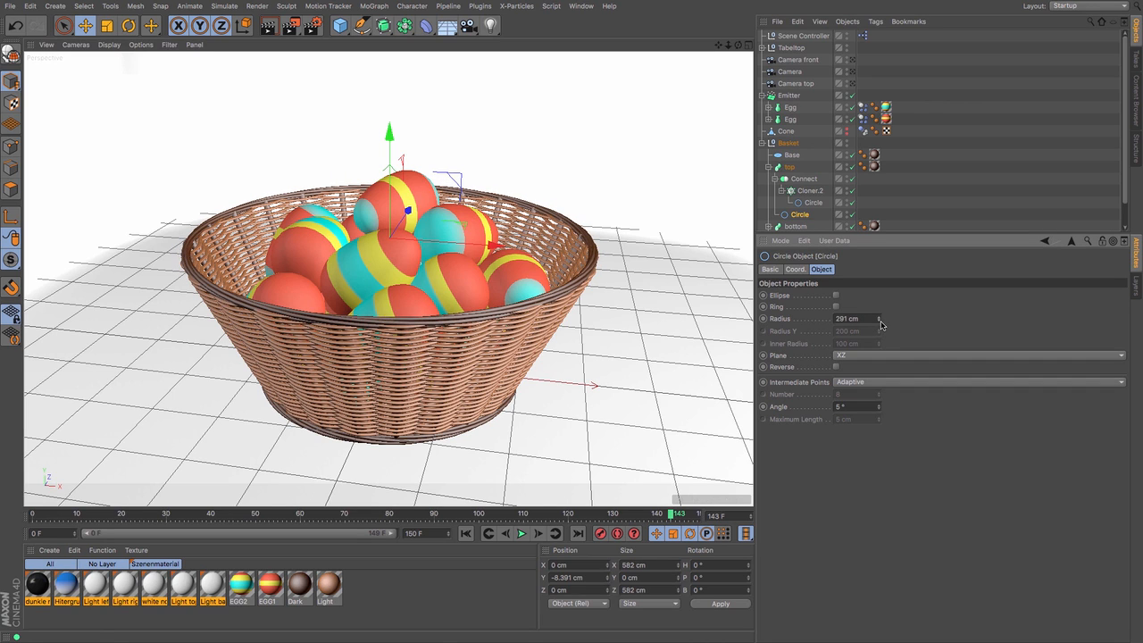
left_click_drag(390, 134, 390, 127)
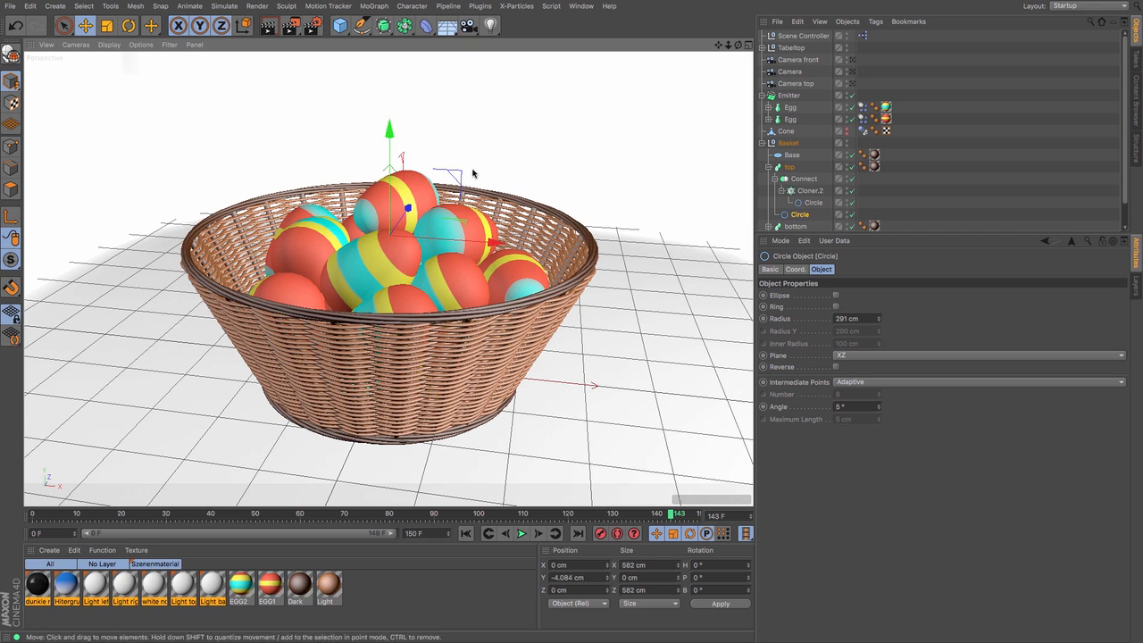
left_click(880, 323)
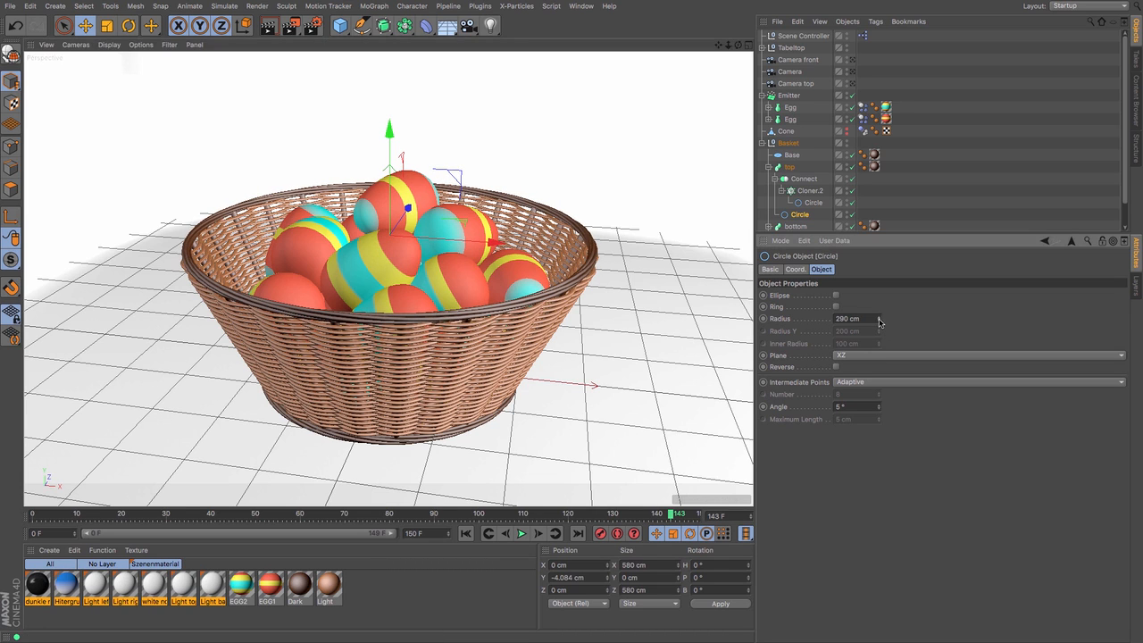
left_click(880, 316)
left_click(880, 316)
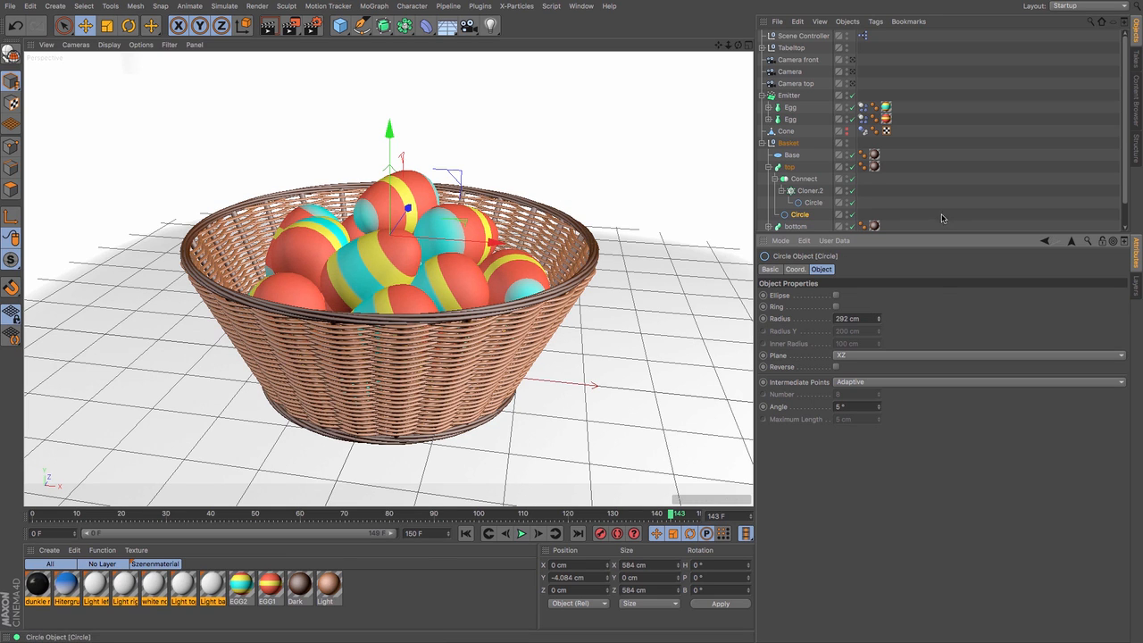
Set both the left and right shadows of the Scene Controller to Area
left_click(800, 35)
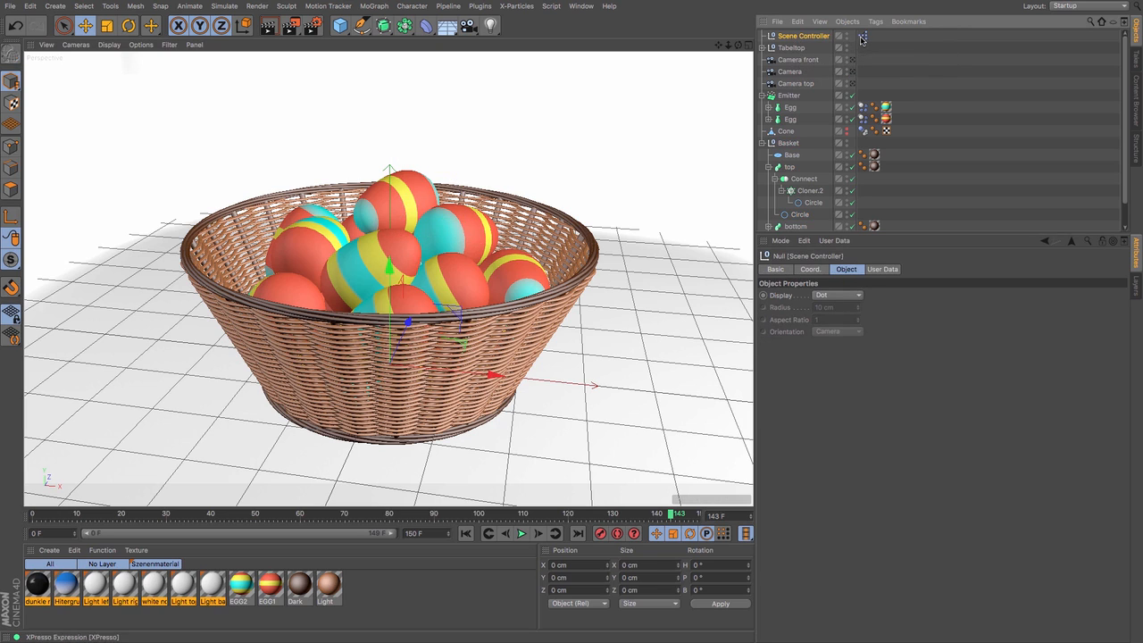
left_click(882, 270)
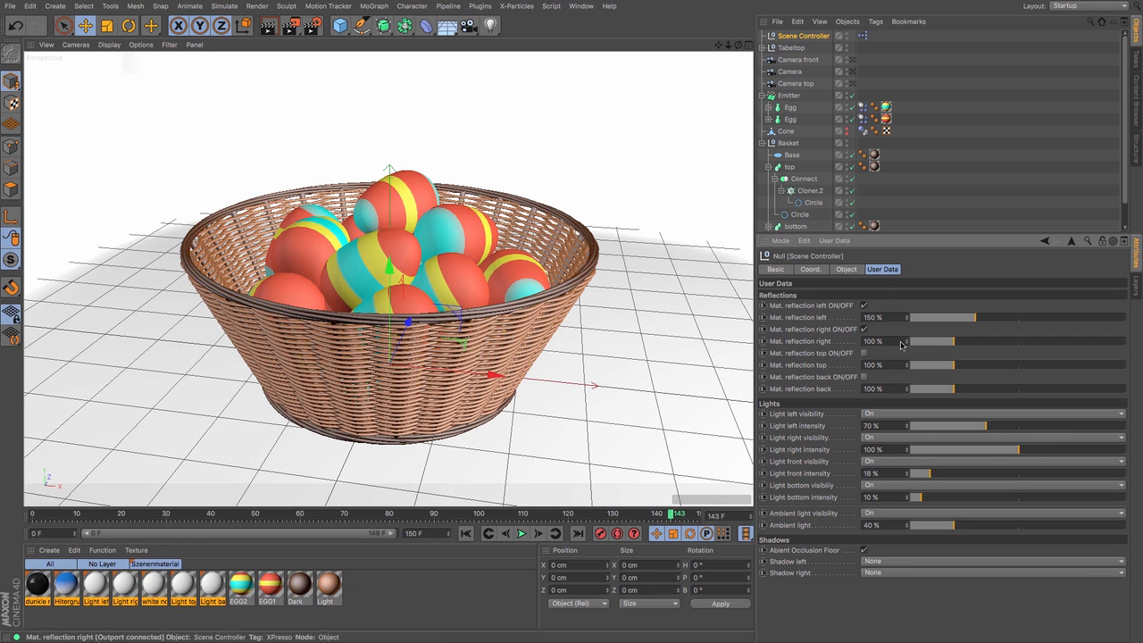
left_click(884, 562)
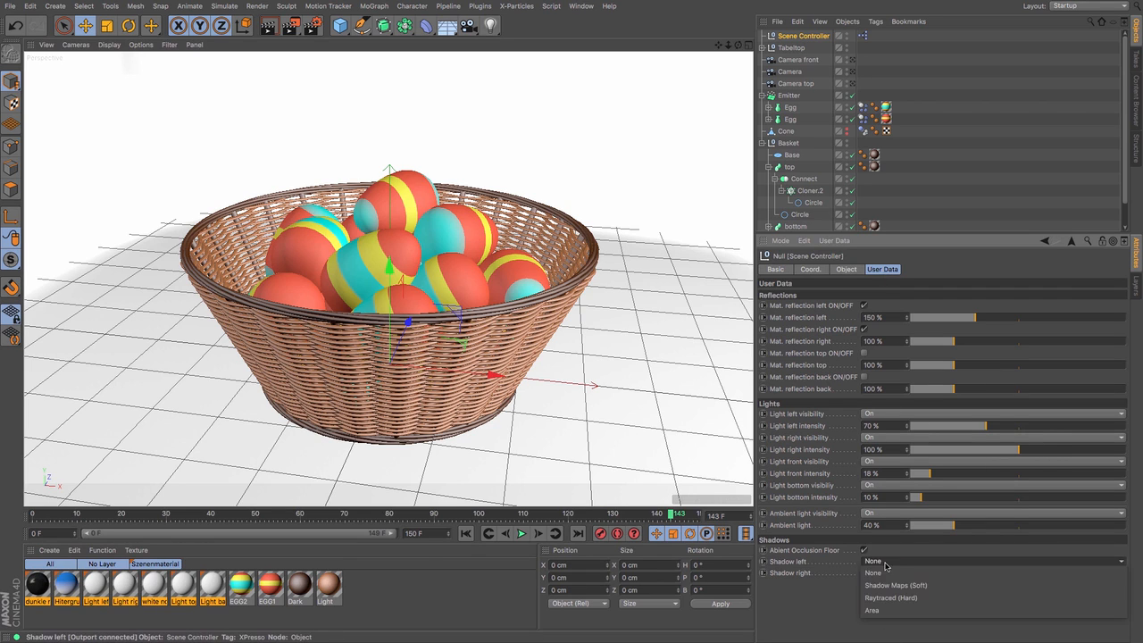
left_click(883, 610)
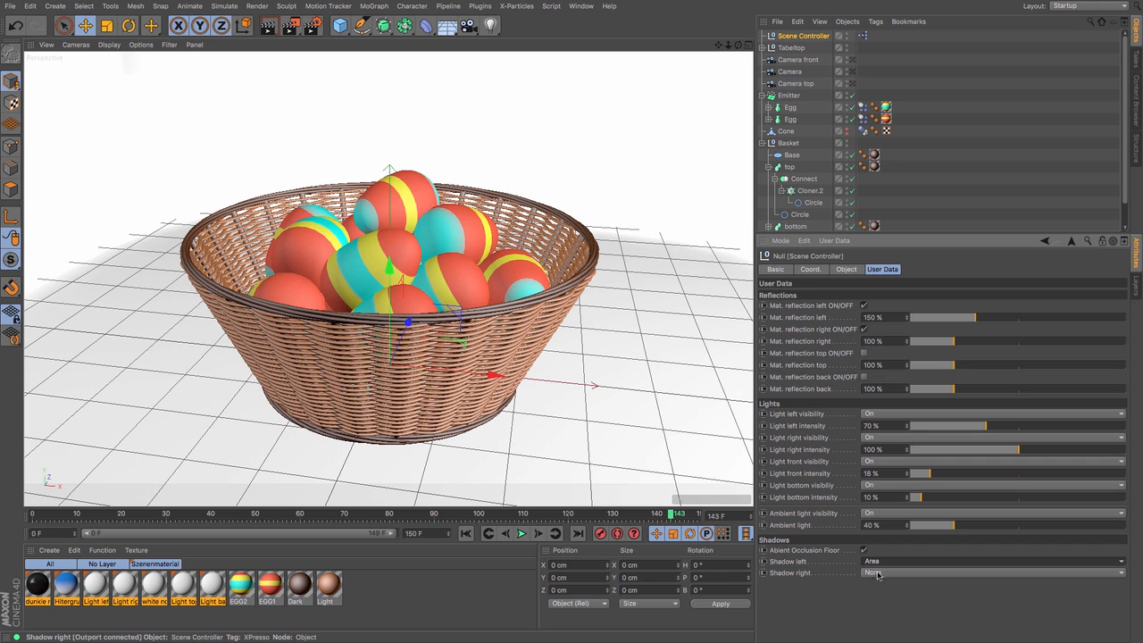
left_click(879, 573)
left_click(875, 621)
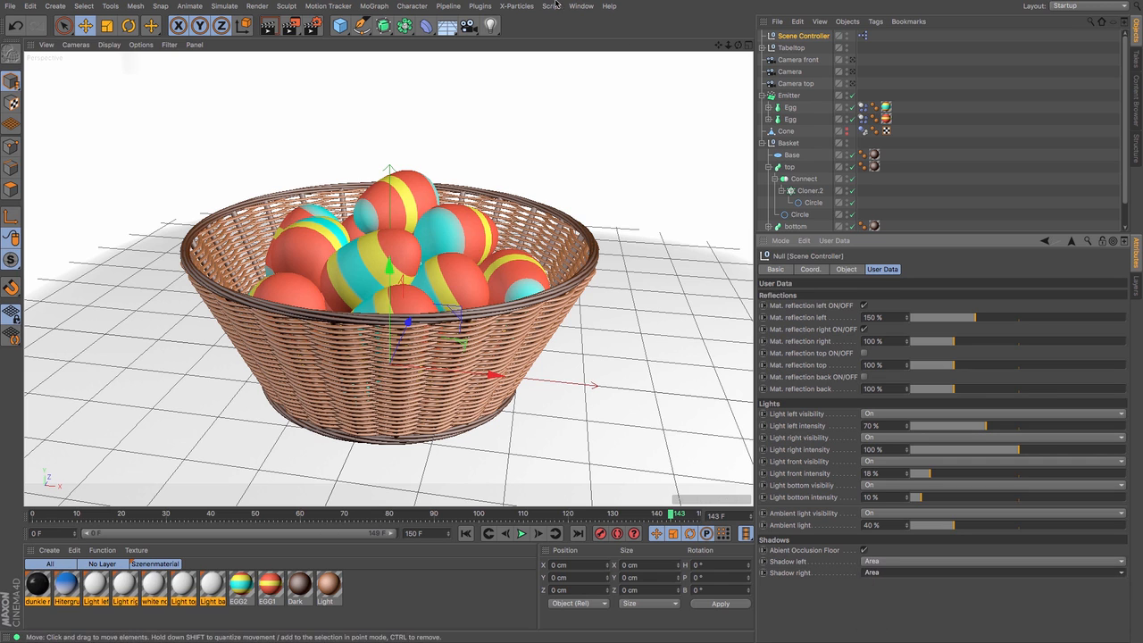
left_click_drag(720, 50, 750, 83)
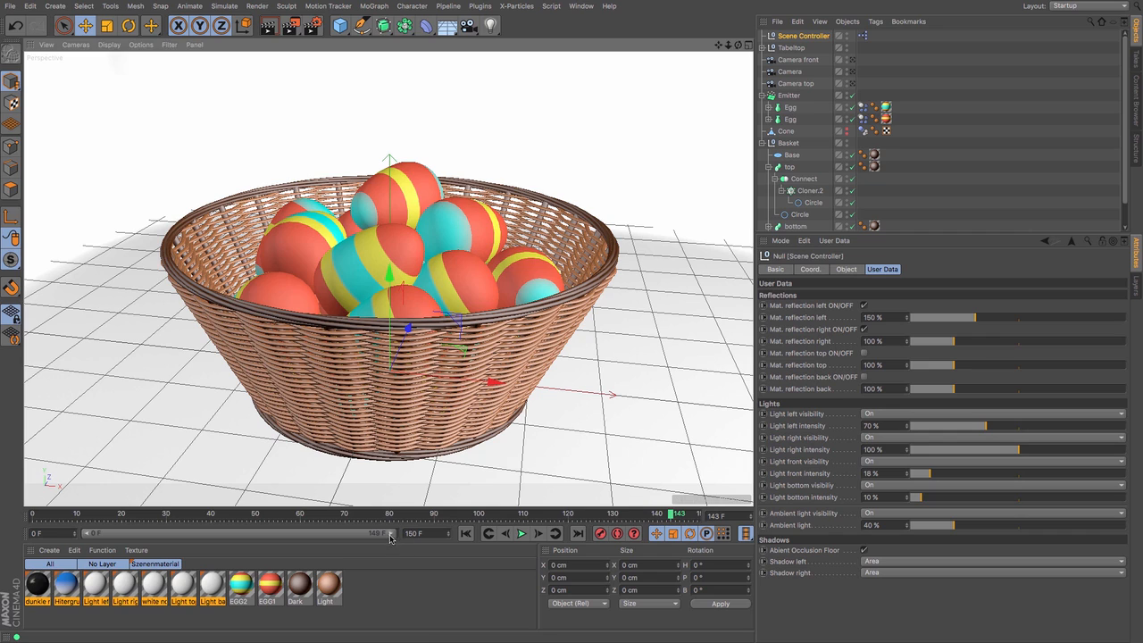
Extend the preview range to 150 F and set the Emitter's Stop Emission to 100 F
left_click_drag(390, 536, 394, 537)
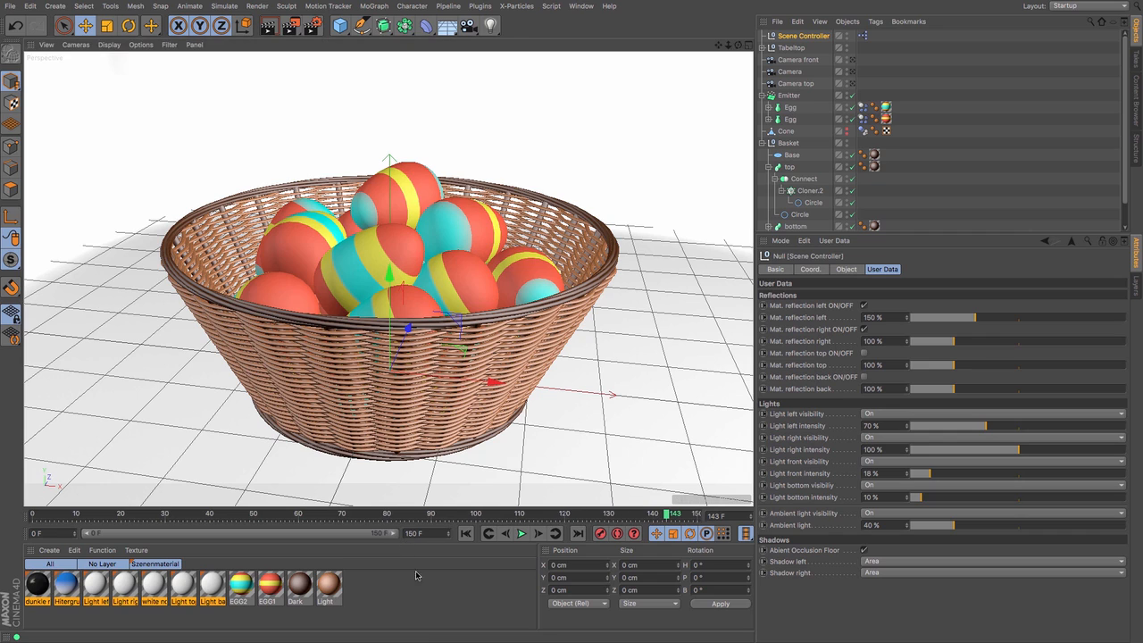
left_click(762, 143)
left_click(788, 95)
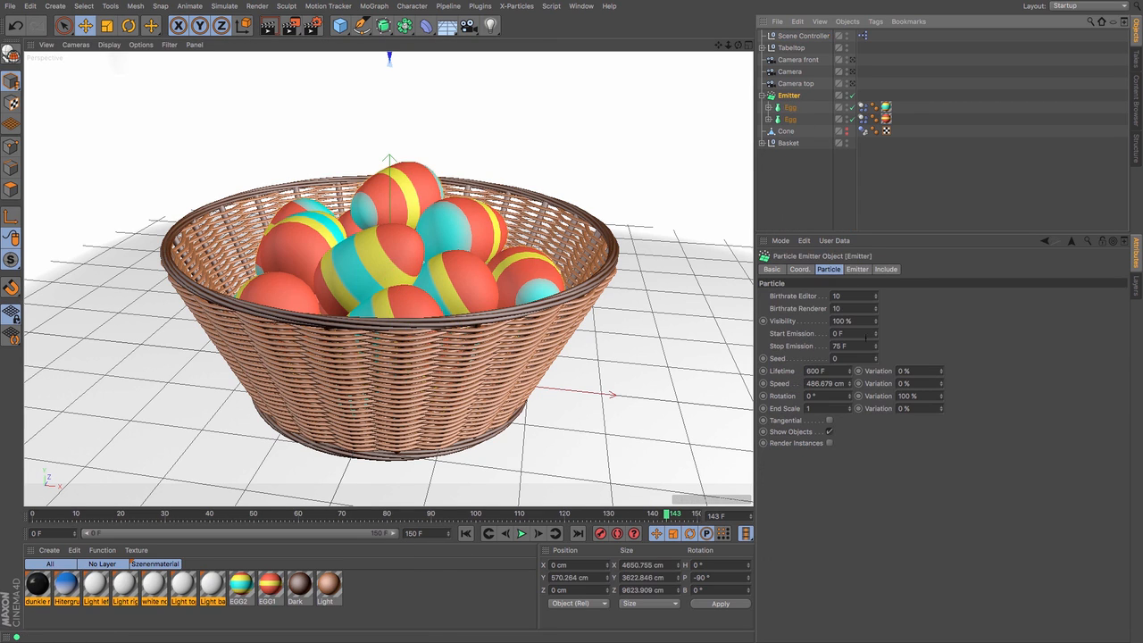
left_click(837, 346)
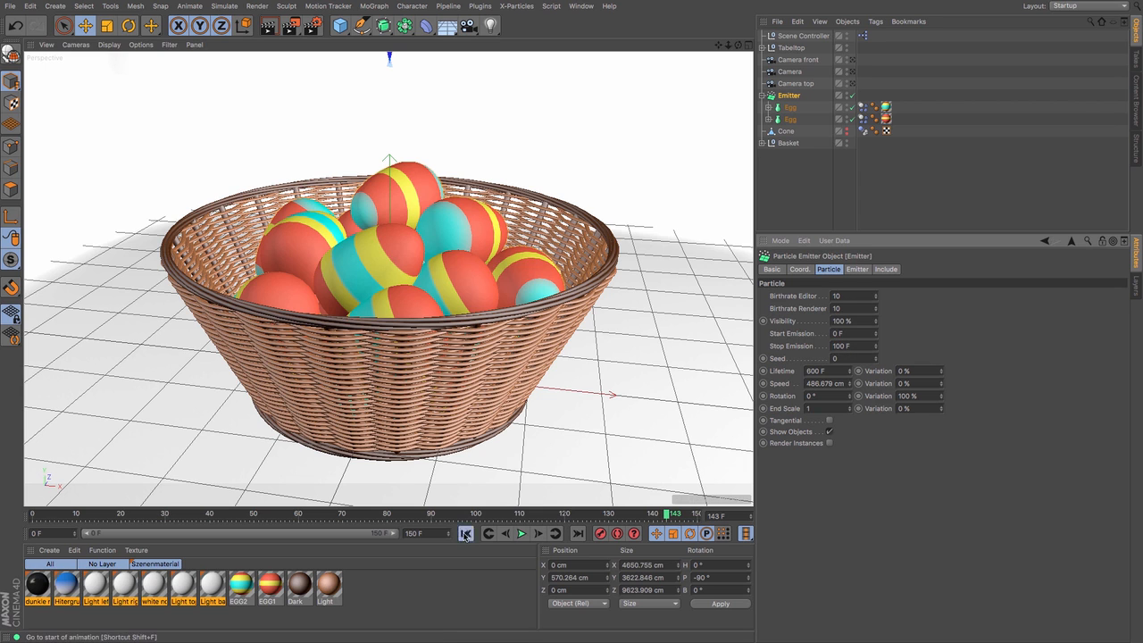
Play the egg simulation from the first frame to check how full the basket gets
left_click(465, 533)
left_click(520, 534)
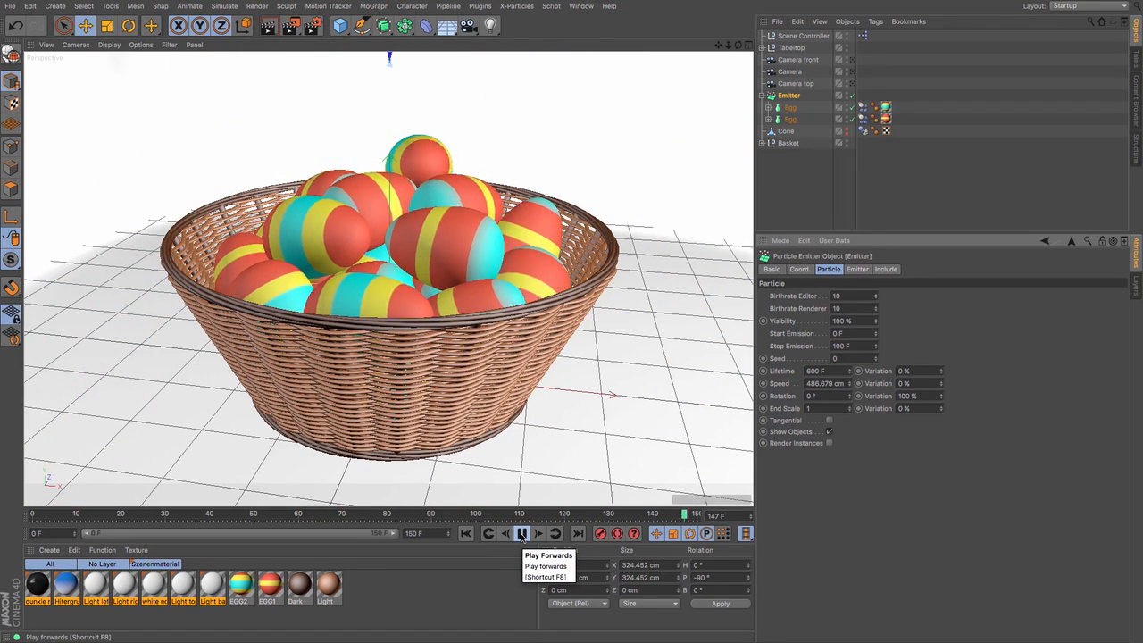
left_click(522, 534)
left_click(523, 534)
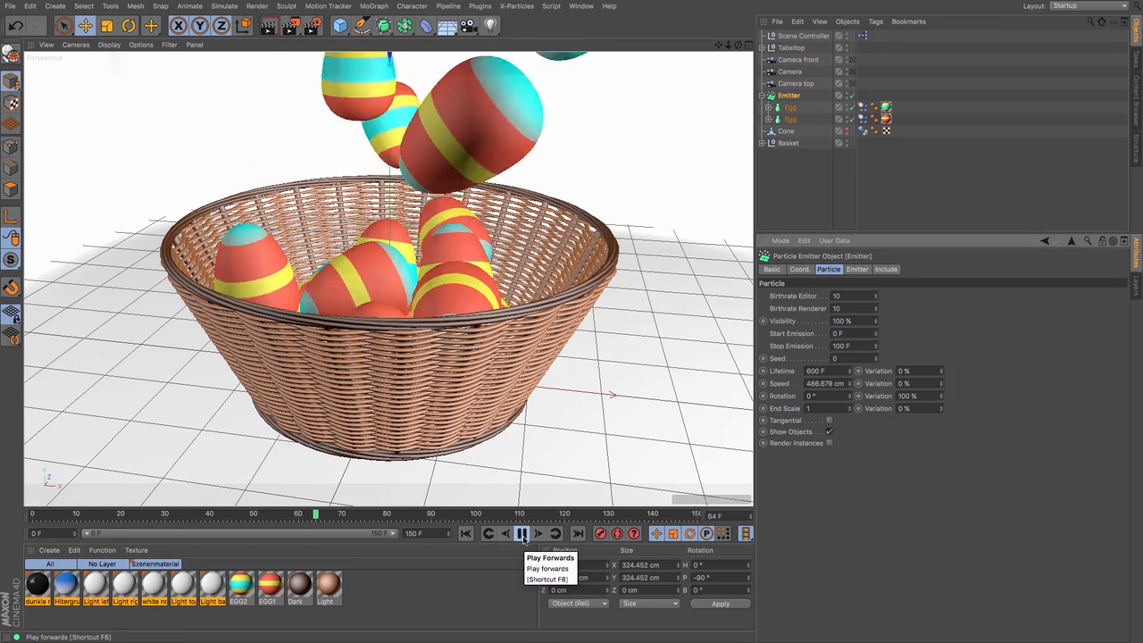
left_click(523, 534)
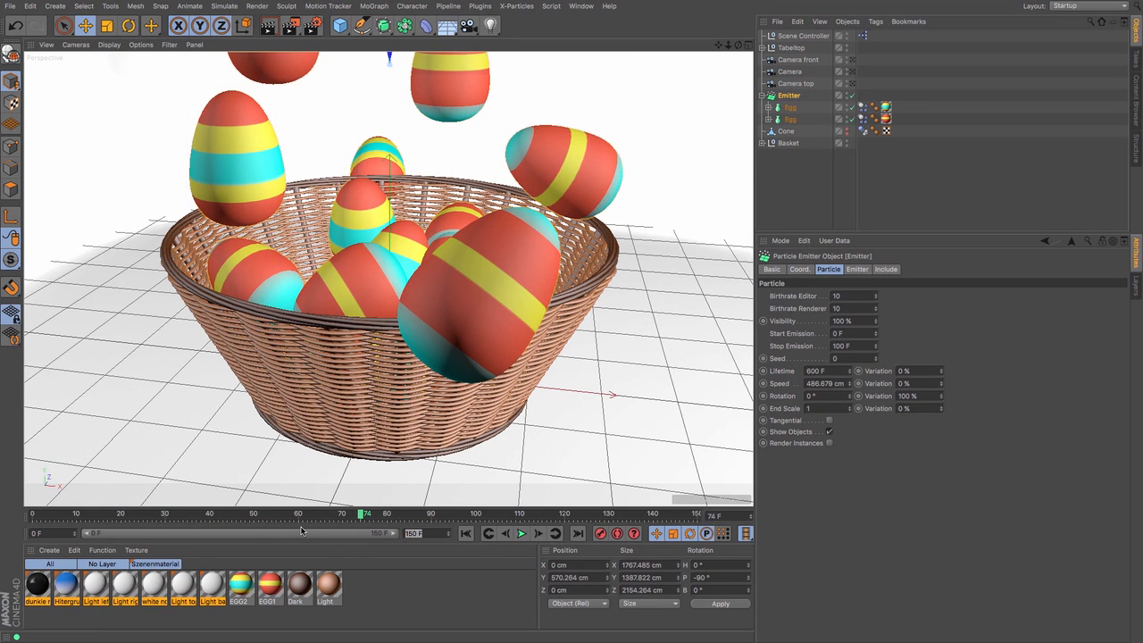
Extend the project length and preview range to 250 F and set the Emitter's Stop Emission to 125 F
key("Return")
left_click_drag(279, 536, 398, 534)
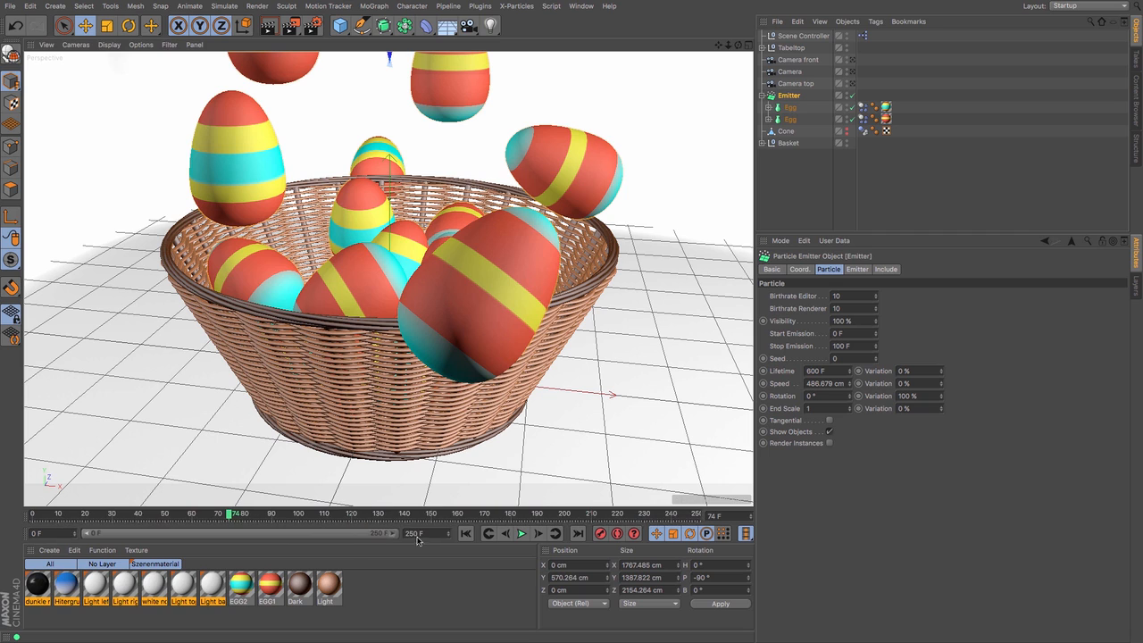
left_click_drag(845, 346, 730, 351)
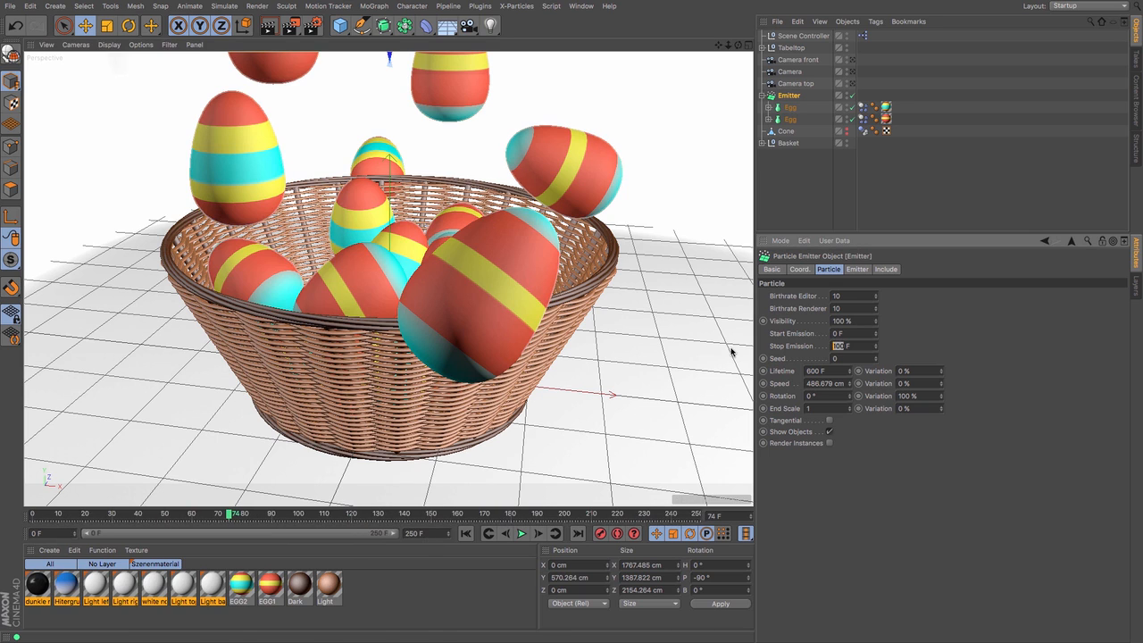
type("1")
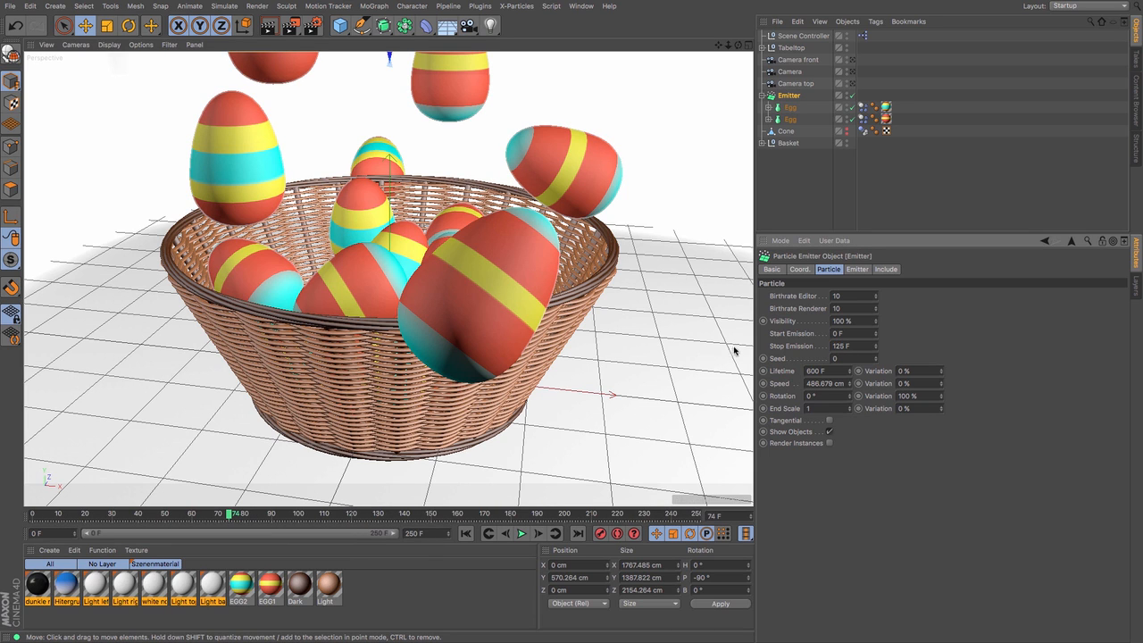
left_click(502, 581)
Run the egg simulation from the first frame, stop it at frame 229 and render the active view
left_click(465, 534)
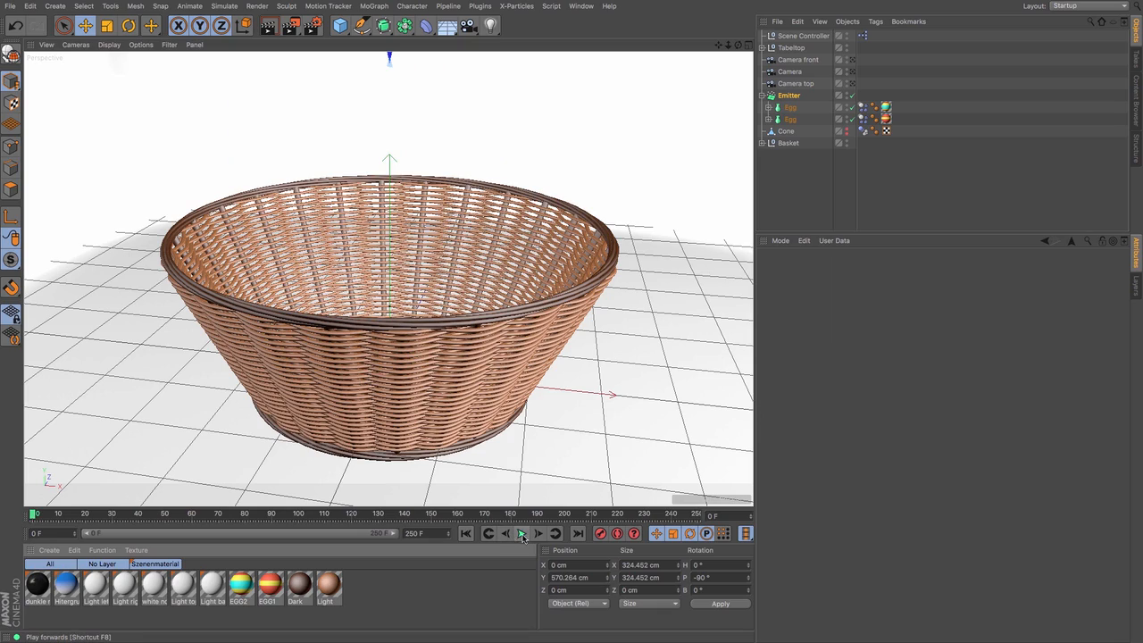
left_click(522, 534)
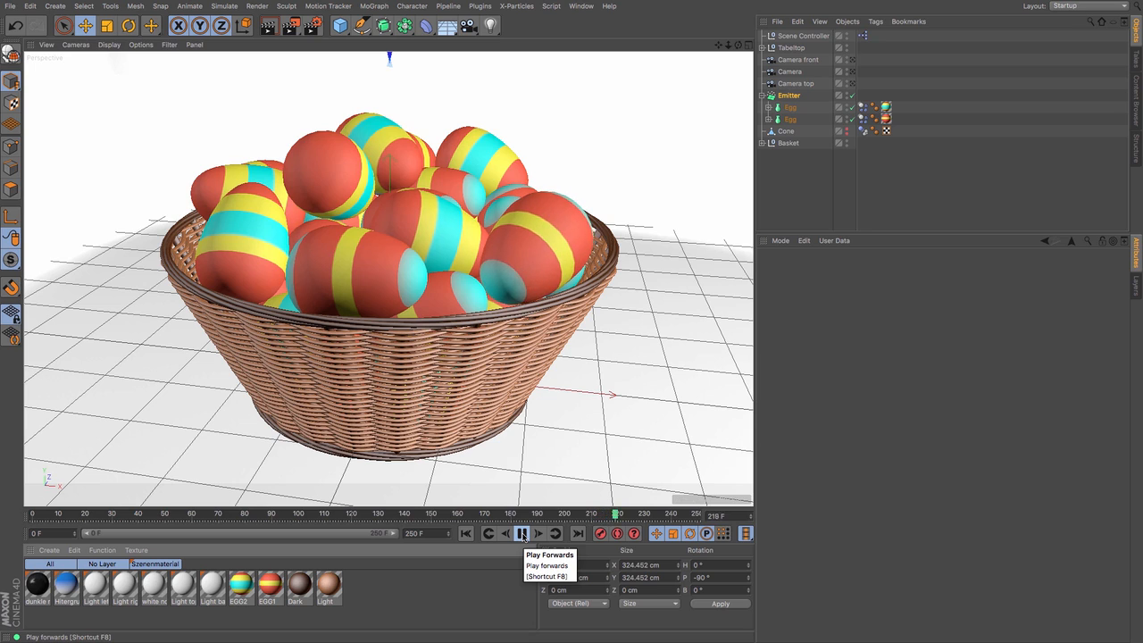
left_click(522, 533)
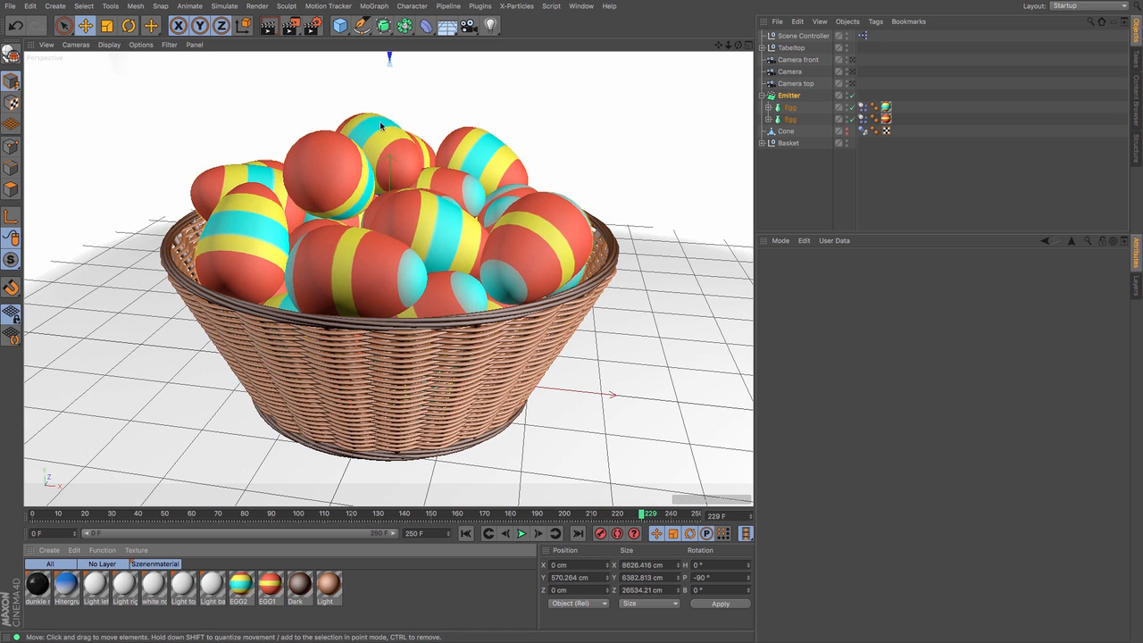
left_click(286, 27)
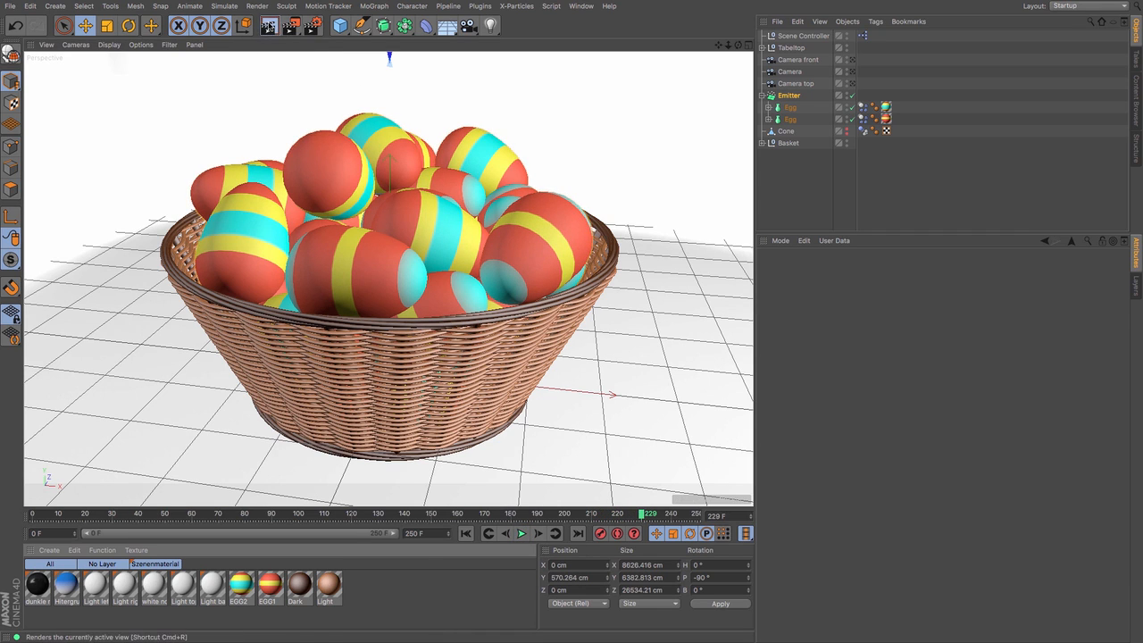